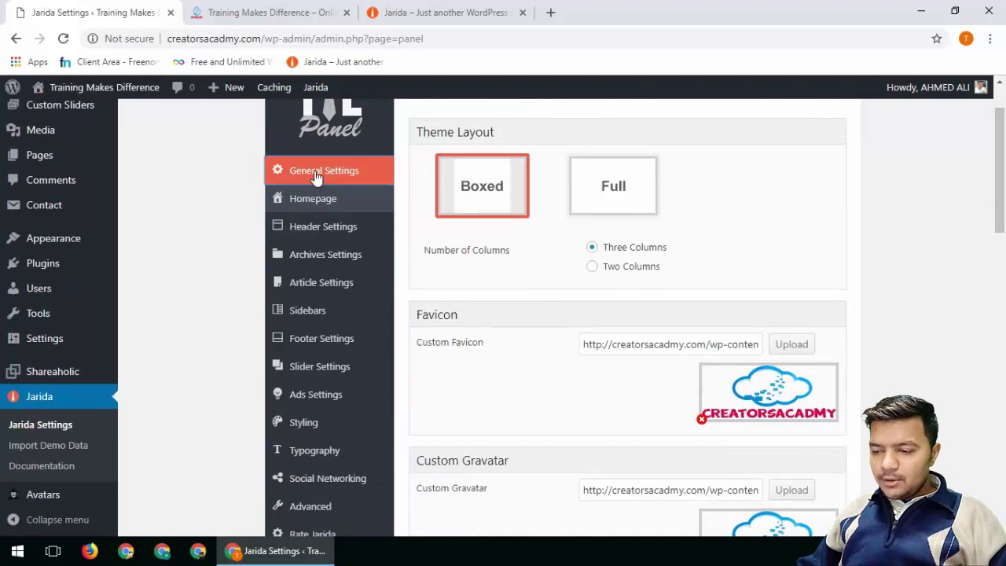
# Review the theme's Homepage settings, from the home page display options through the Home Builder.
pyautogui.click(303, 199)
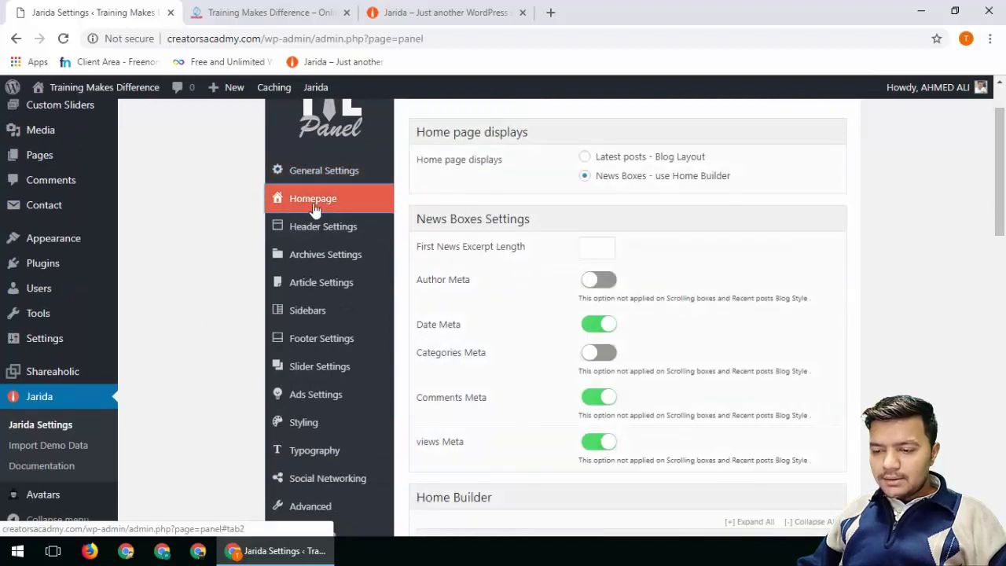
pyautogui.scroll(-10, 505, 302)
pyautogui.scroll(10, 505, 302)
# Open the Header Settings and look through the logo and header menu options.
pyautogui.click(330, 228)
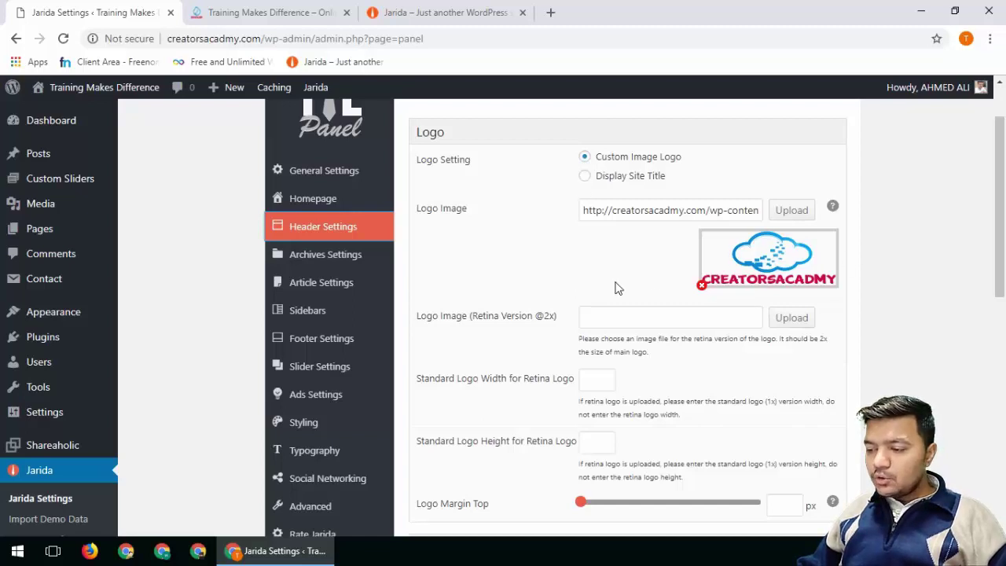
pyautogui.scroll(-3, 499, 314)
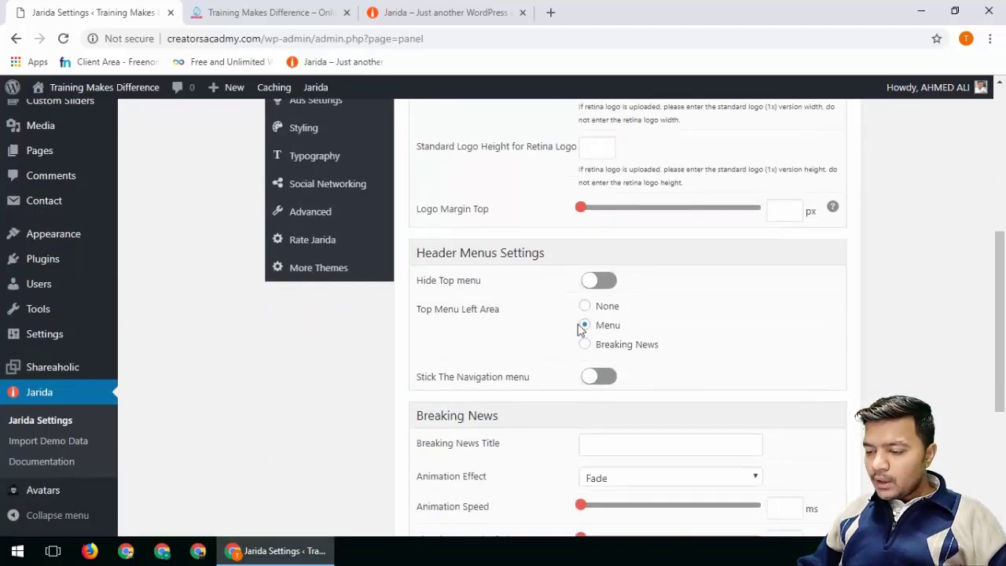
pyautogui.scroll(3, 574, 291)
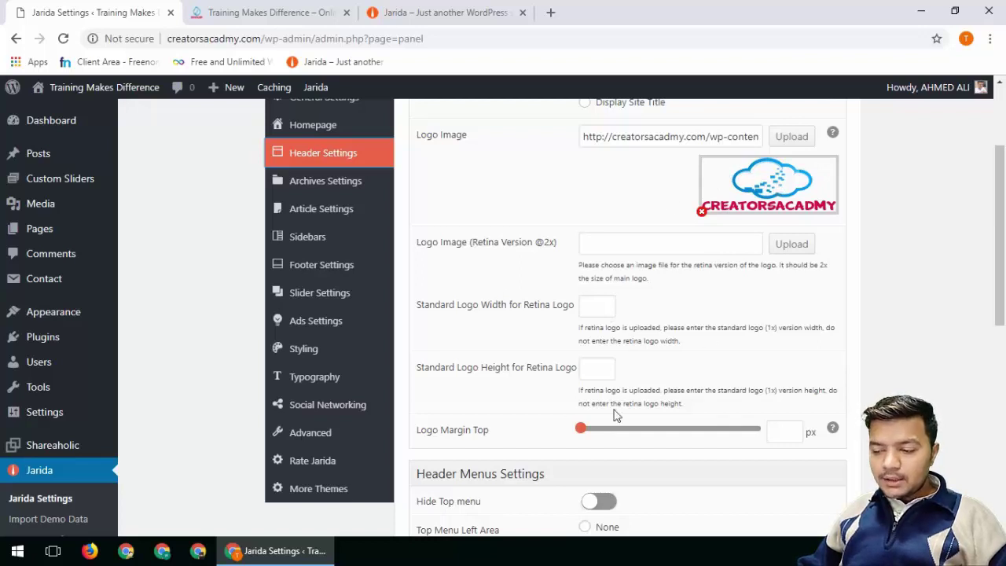
# Set the Logo Margin Top to 16 px and save the header settings.
pyautogui.moveTo(620, 438); pyautogui.dragTo(608, 431)
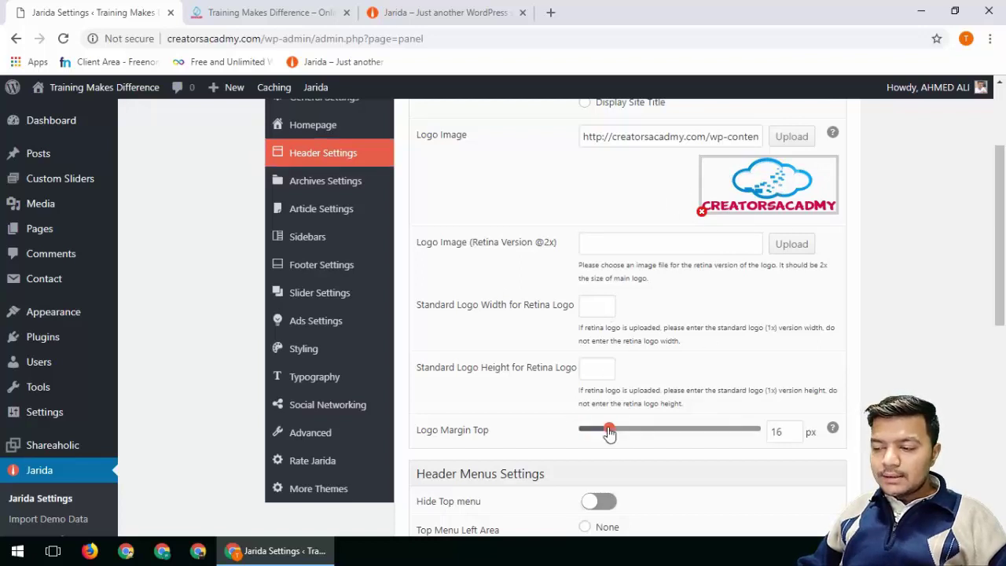
pyautogui.scroll(2, 836, 334)
pyautogui.click(810, 157)
# Reload the site's front page to check the logo's position in the header.
pyautogui.click(320, 8)
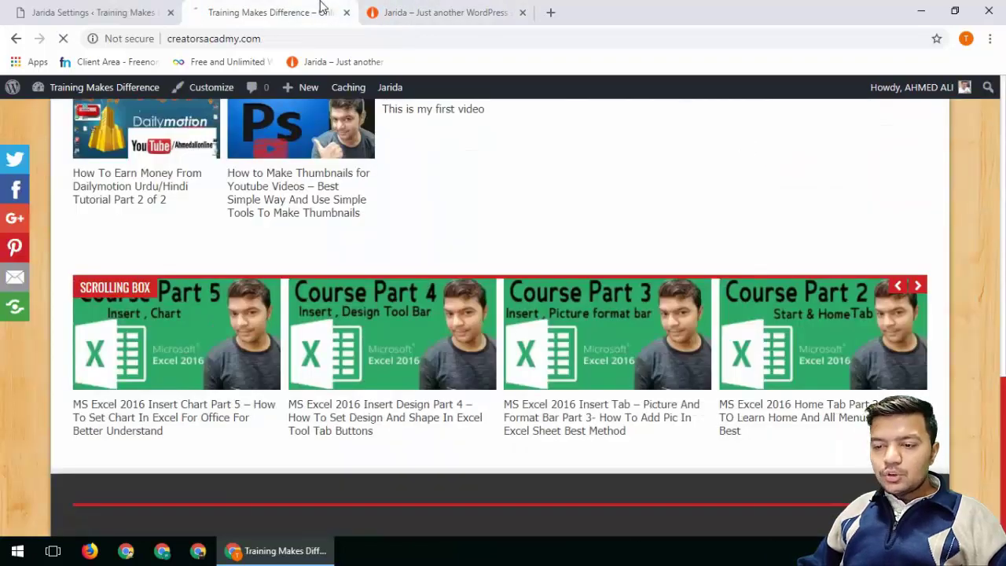
pyautogui.press('F5')
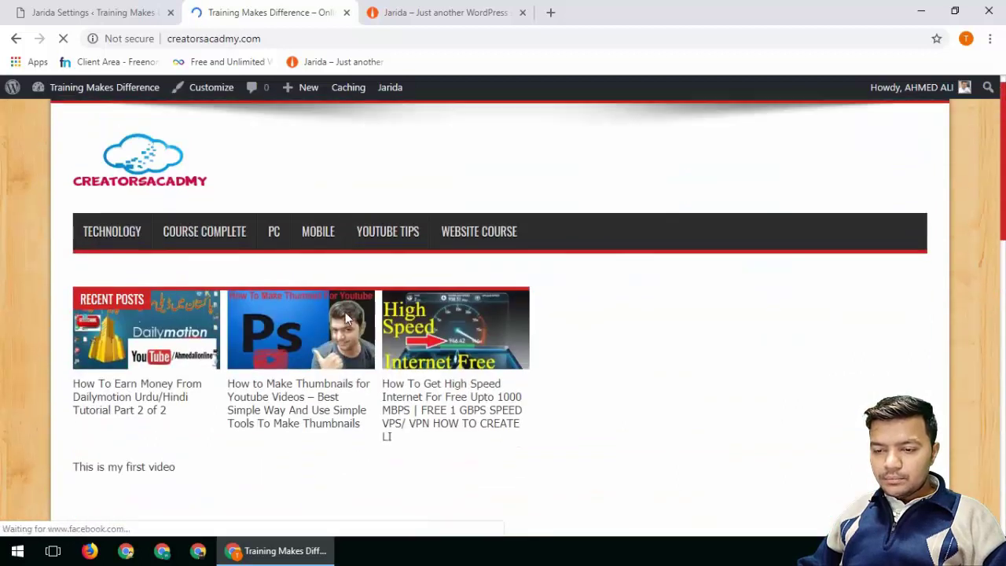
pyautogui.click(103, 10)
pyautogui.click(266, 9)
# Set the Logo Margin Top to 0 px without saving, and reload the front page to look at the logo.
pyautogui.click(112, 7)
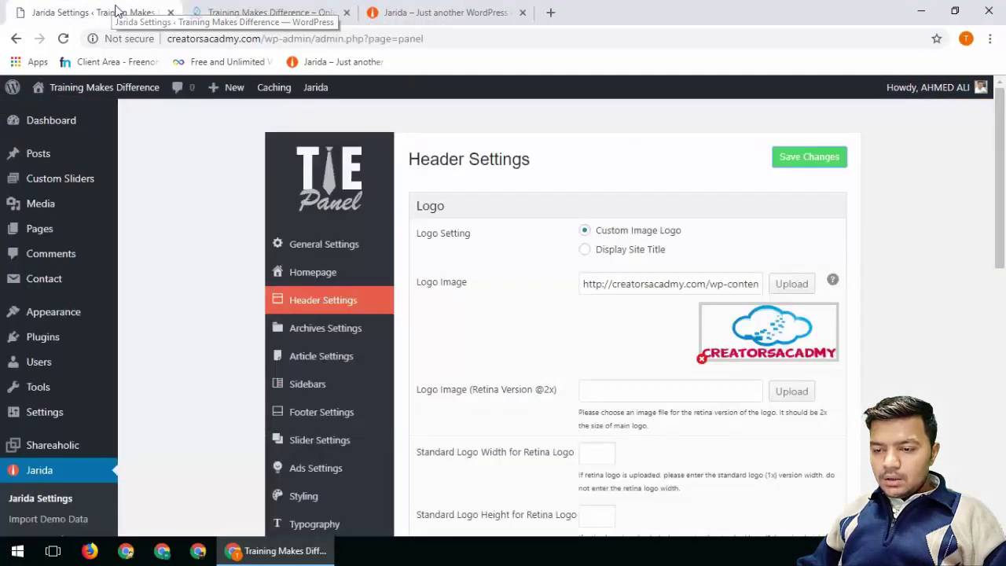
pyautogui.scroll(-4, 681, 456)
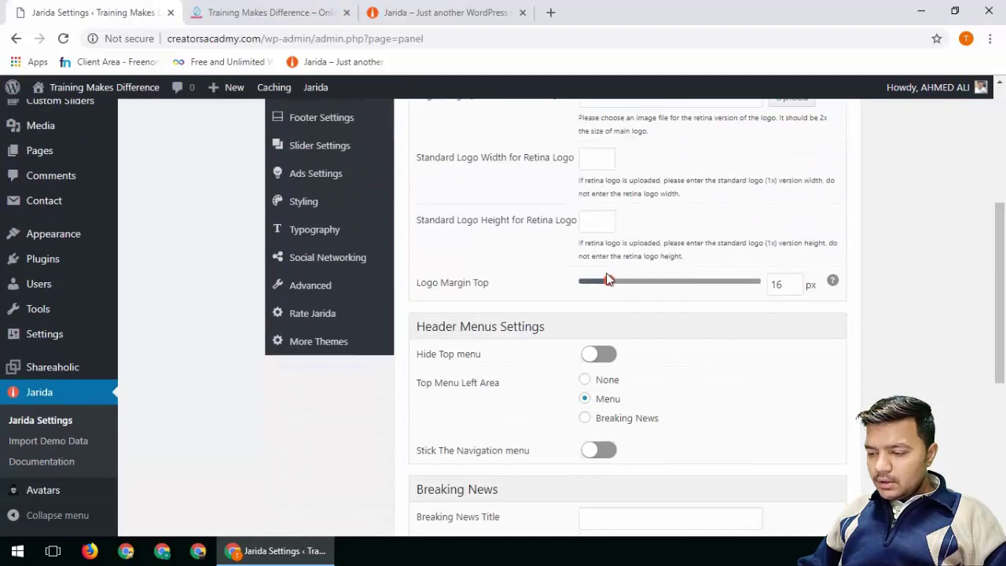
pyautogui.moveTo(610, 283); pyautogui.dragTo(533, 300)
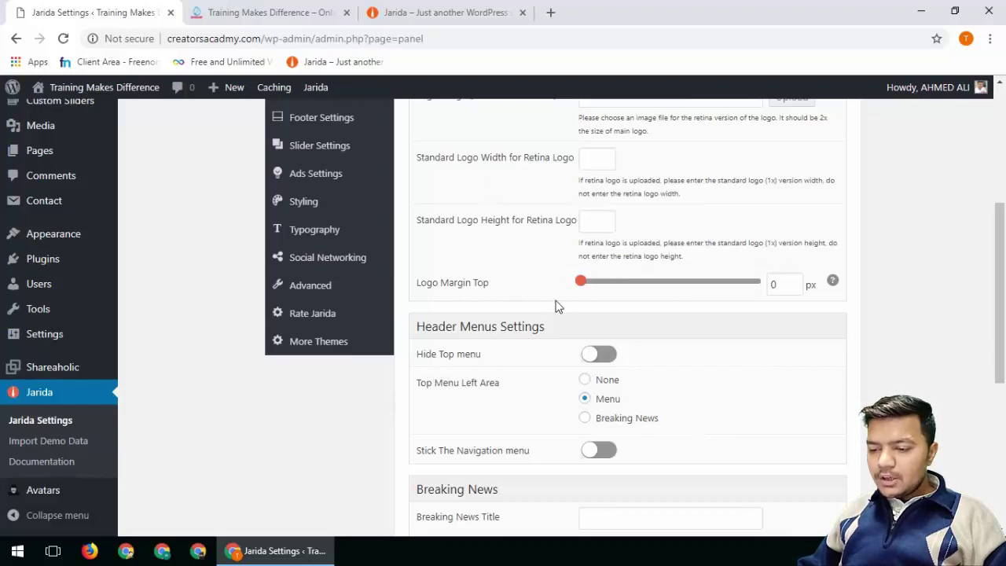
pyautogui.click(315, 12)
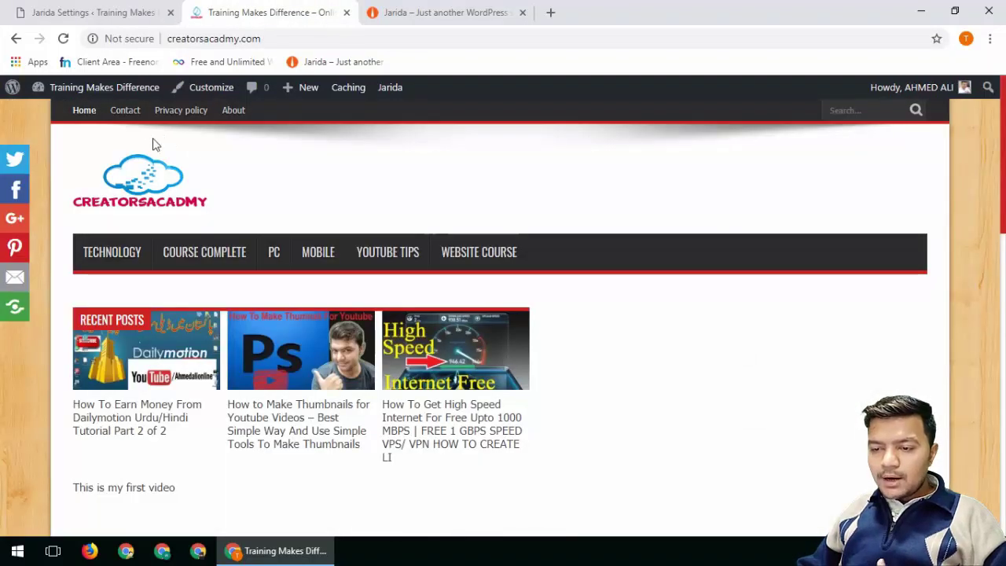
pyautogui.click(64, 38)
# Increase the Logo Margin Top substantially, save the header settings and check the logo on the front page.
pyautogui.click(88, 11)
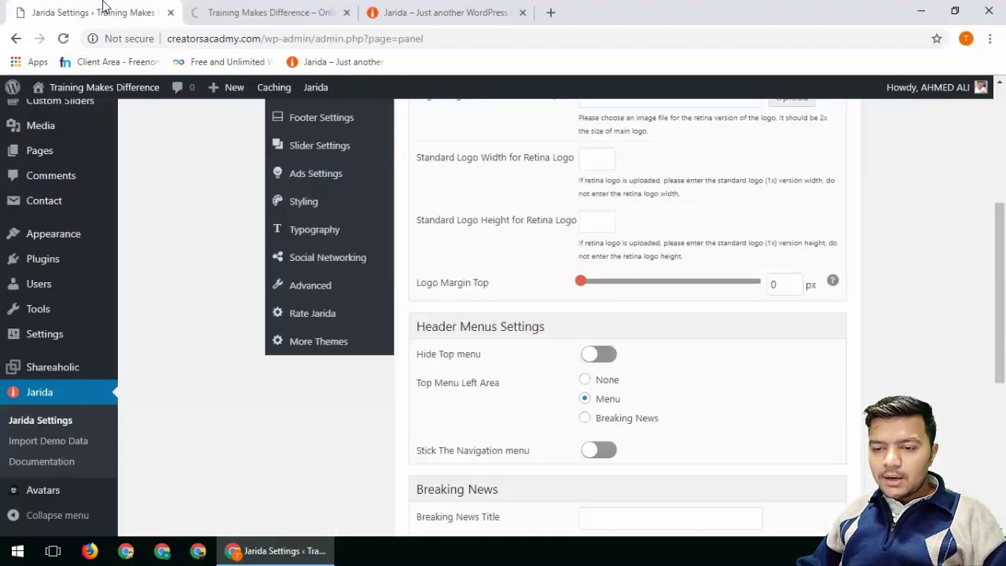
pyautogui.moveTo(582, 282); pyautogui.dragTo(710, 293)
pyautogui.scroll(4, 710, 292)
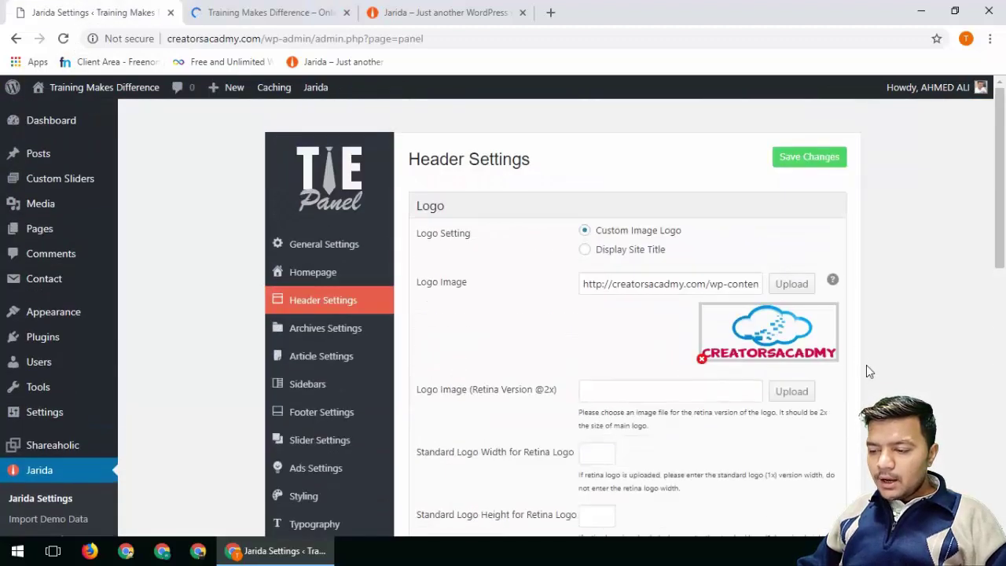
pyautogui.click(807, 157)
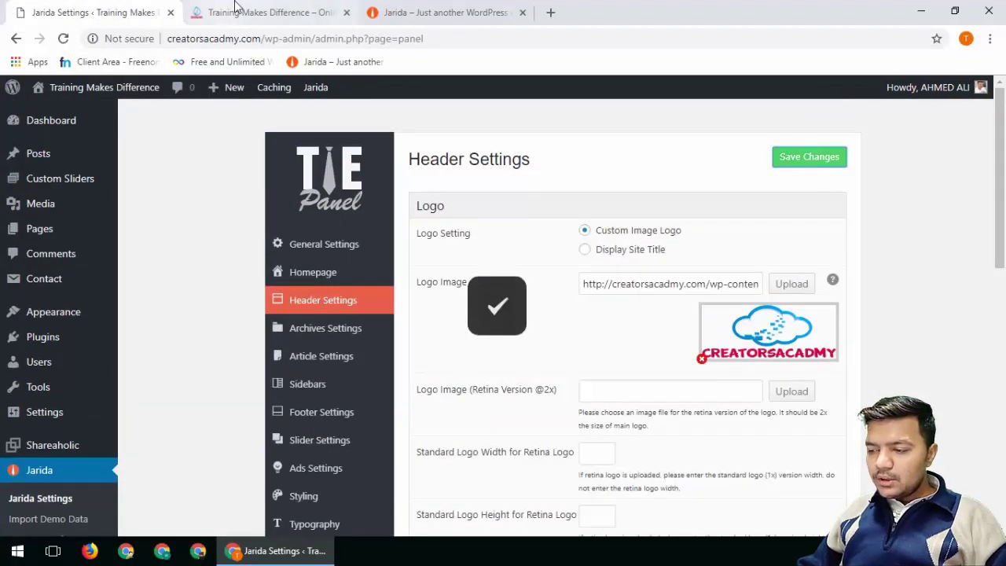
pyautogui.click(244, 12)
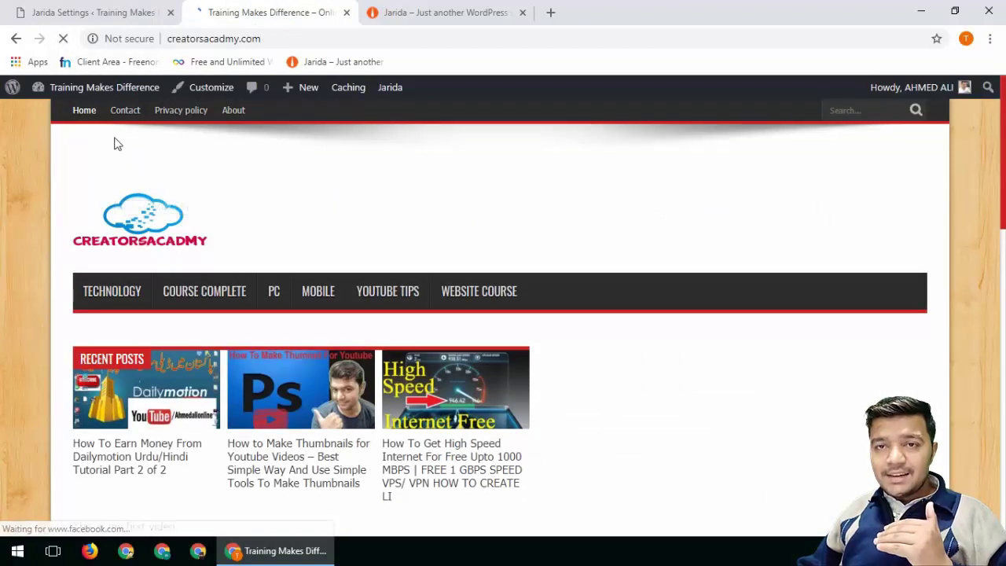
# Set the Logo Margin Top to 0 px, save the header settings and reload the front page to check the logo.
pyautogui.click(121, 21)
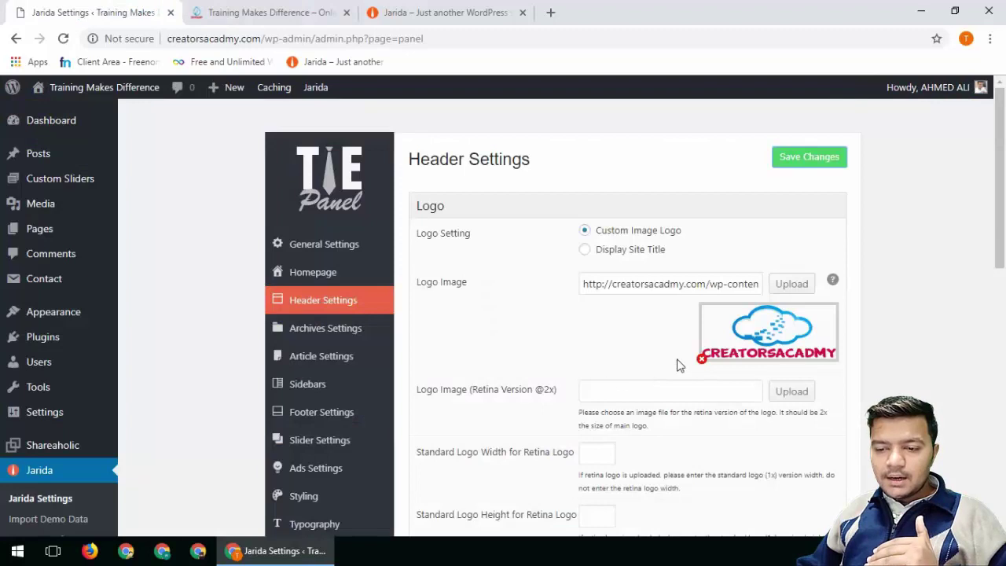
pyautogui.scroll(-3, 678, 364)
pyautogui.moveTo(666, 362); pyautogui.dragTo(562, 359)
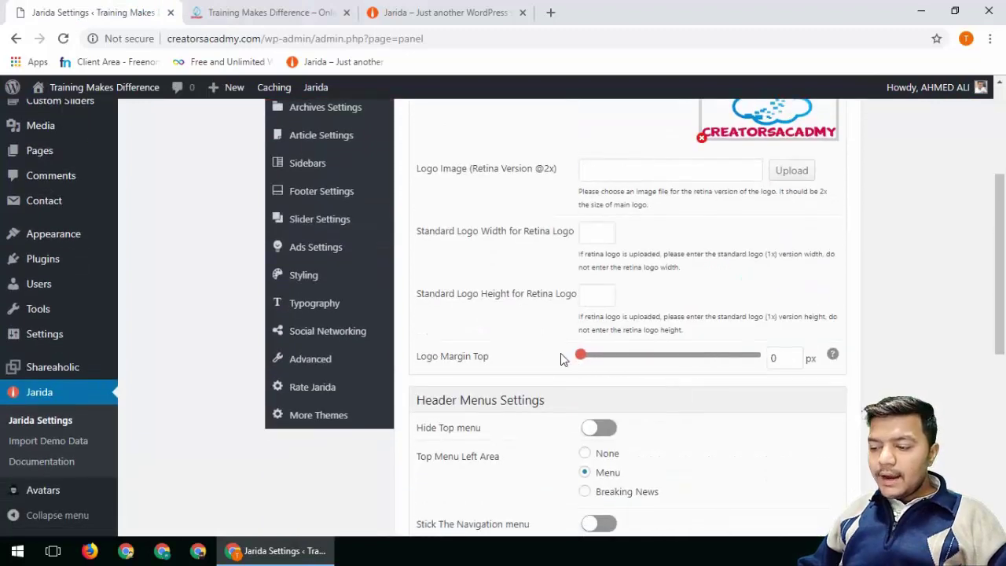
pyautogui.scroll(3, 718, 355)
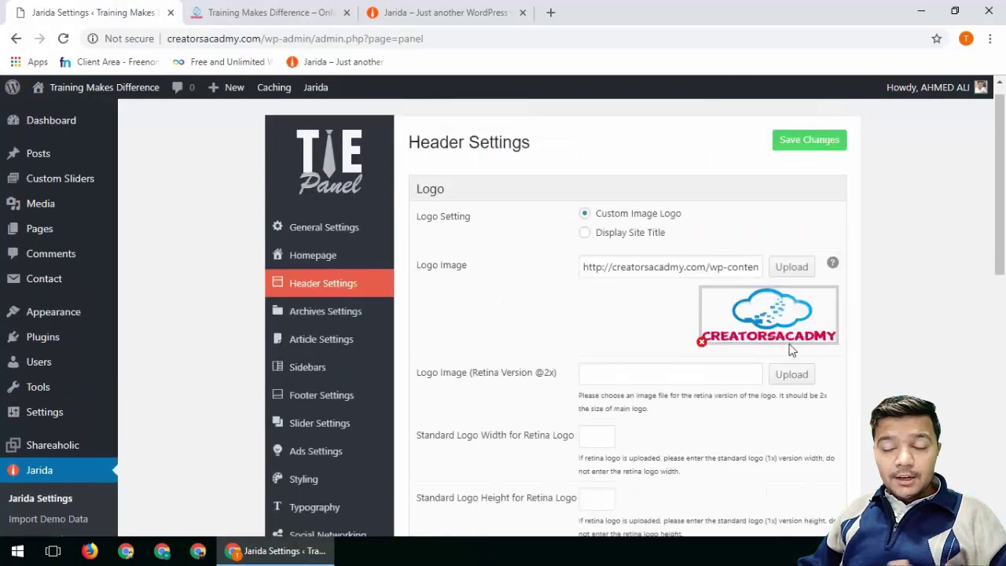
pyautogui.click(810, 157)
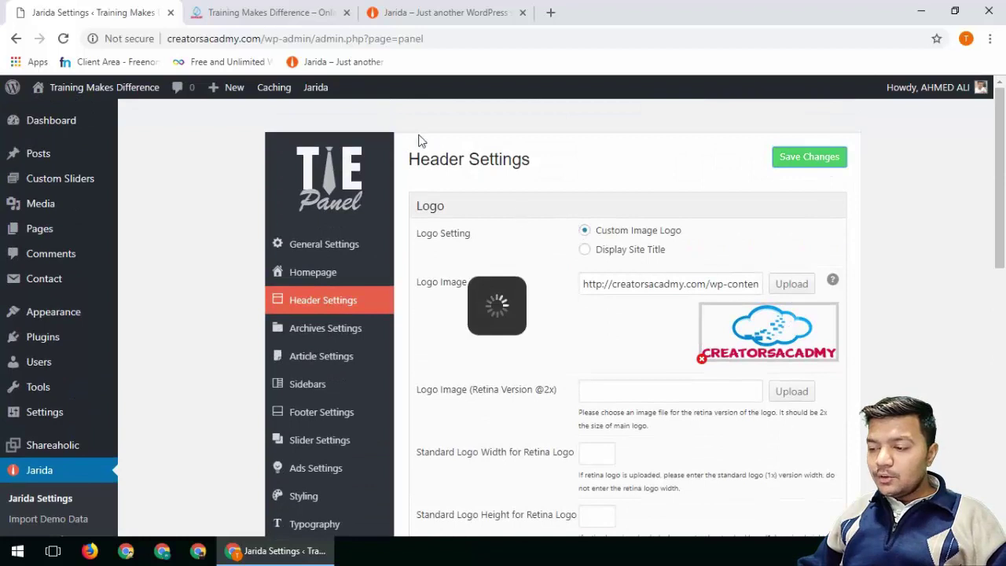
pyautogui.click(245, 13)
pyautogui.click(63, 39)
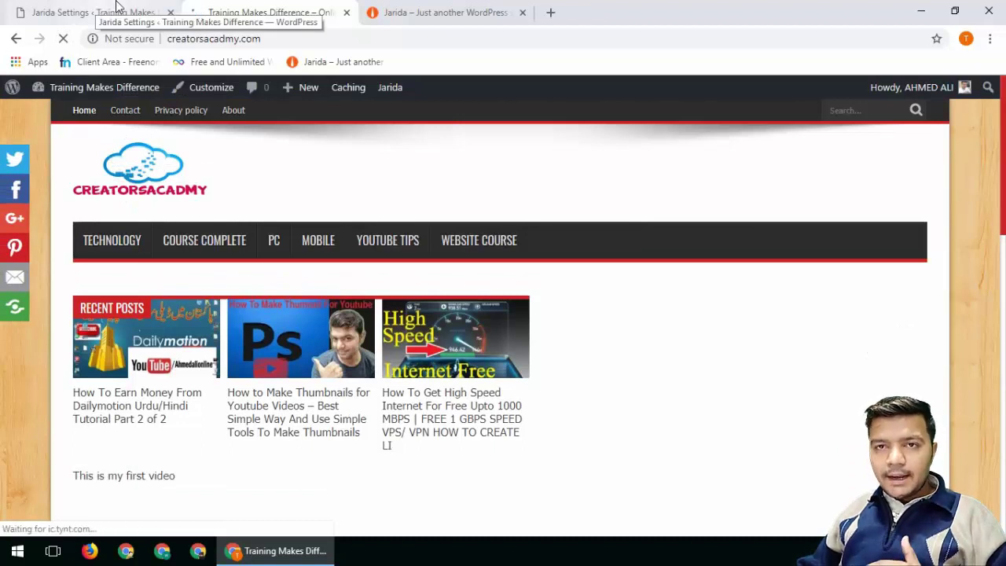
# Compare the Header Menus Settings with the top menu shown on the site's front page.
pyautogui.click(117, 9)
pyautogui.scroll(-5, 355, 259)
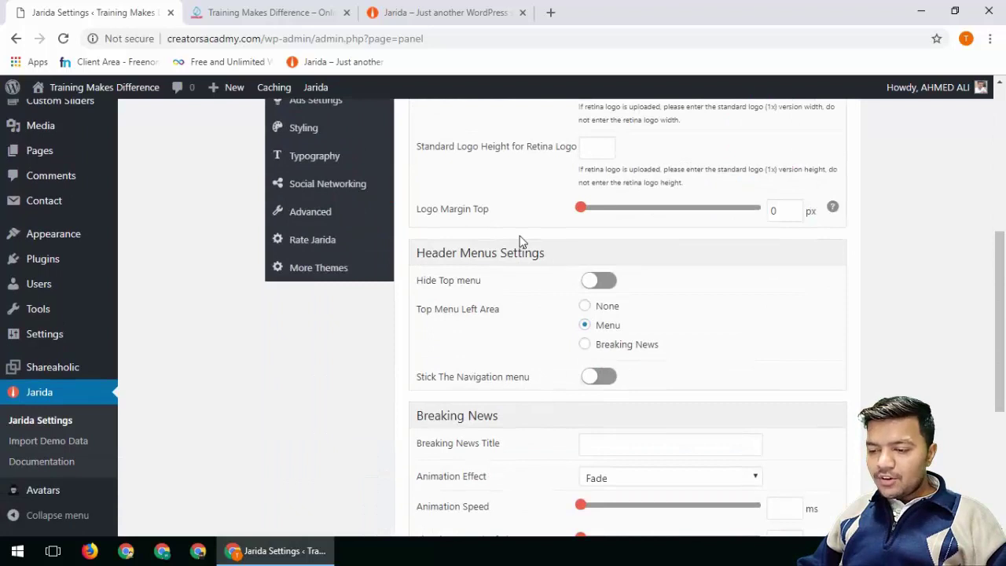
pyautogui.click(267, 10)
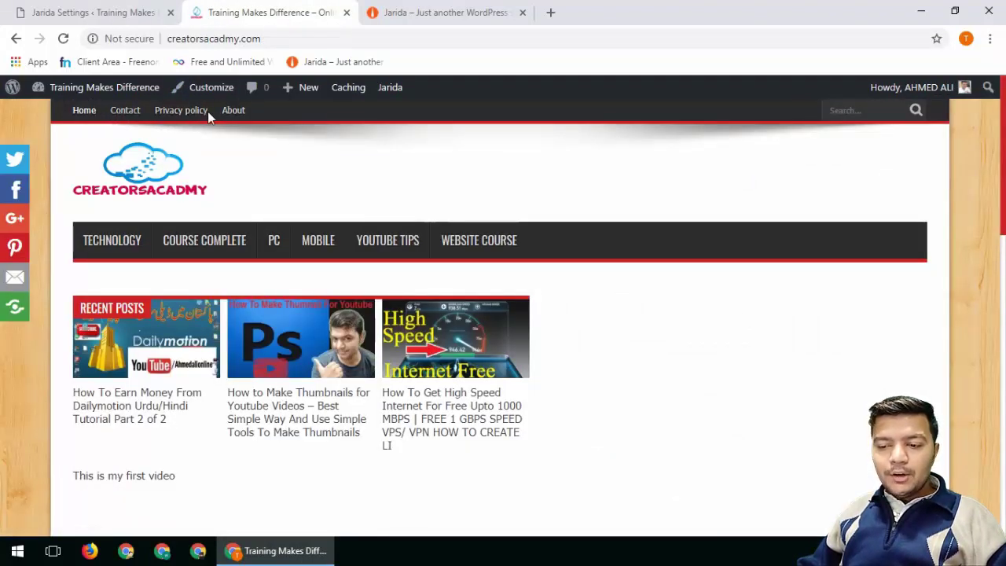
# Set the Top Menu Left Area to Breaking News from only the Course Complete category, save, and reload the front page to check it.
pyautogui.click(95, 12)
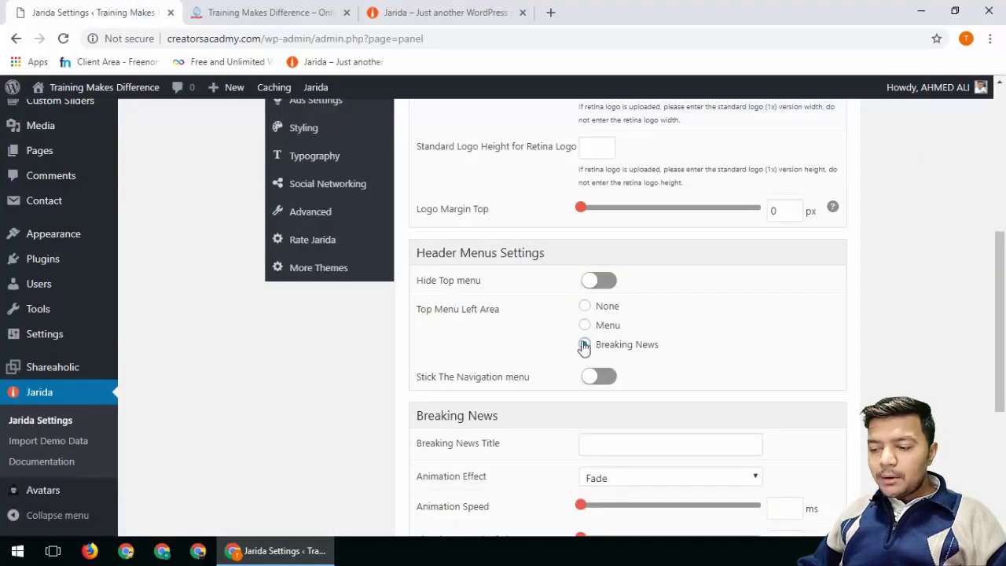
pyautogui.scroll(-2, 641, 381)
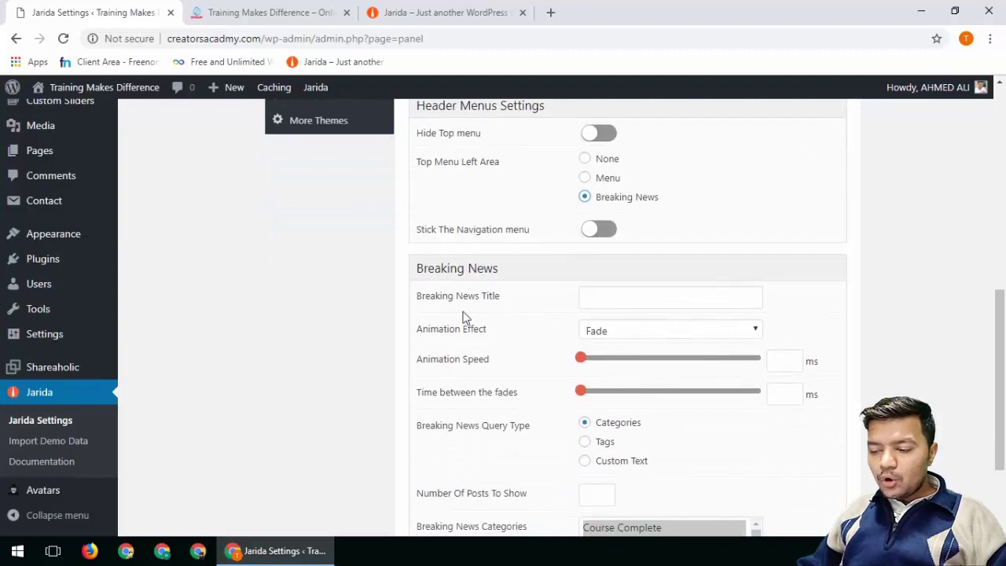
pyautogui.scroll(-2, 637, 330)
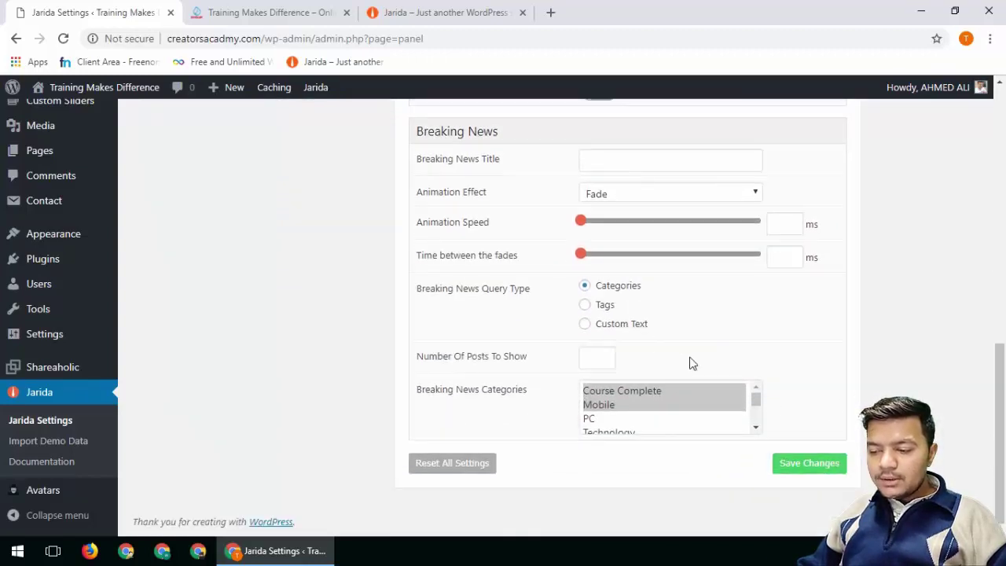
pyautogui.click(603, 419)
pyautogui.click(607, 391)
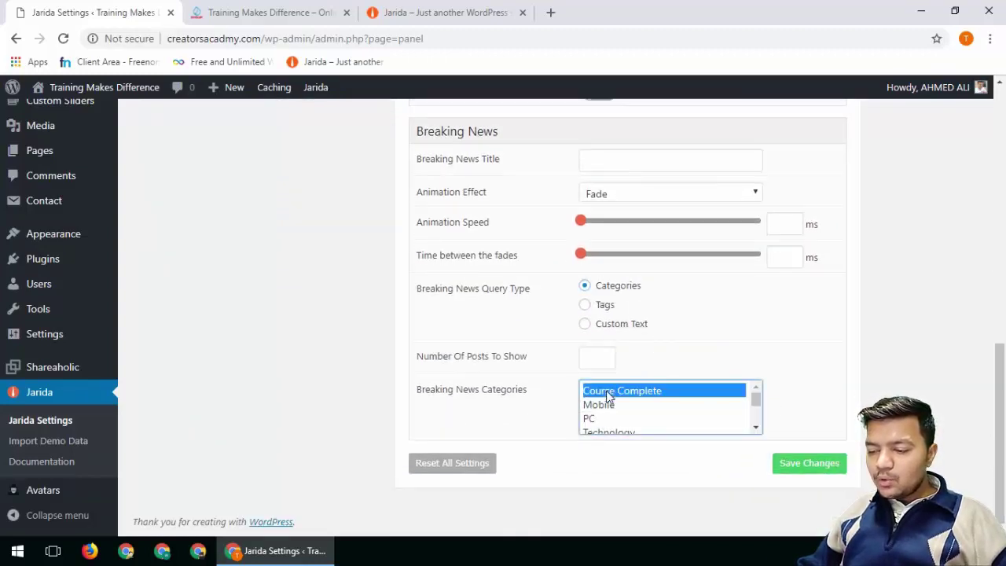
pyautogui.click(804, 470)
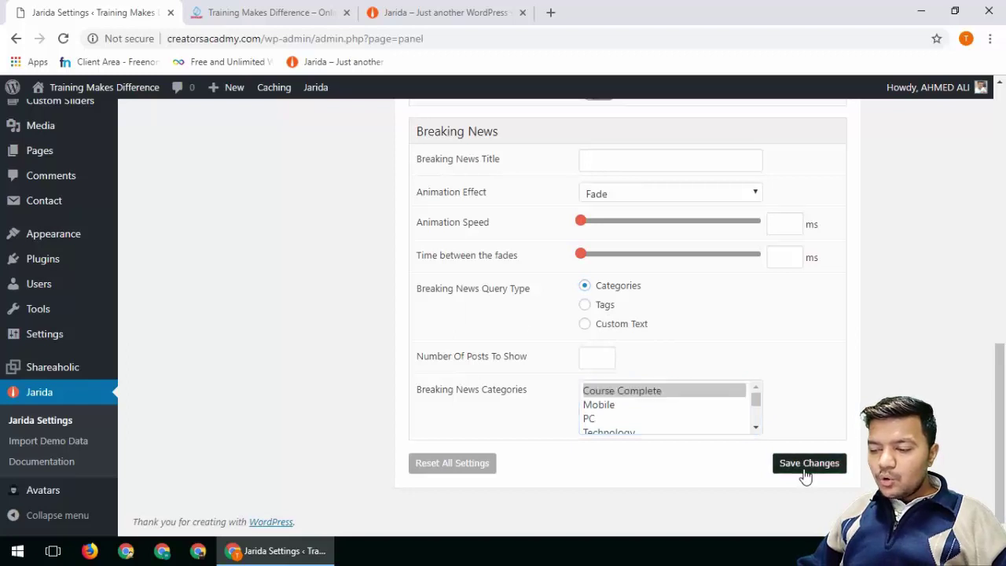
pyautogui.click(225, 11)
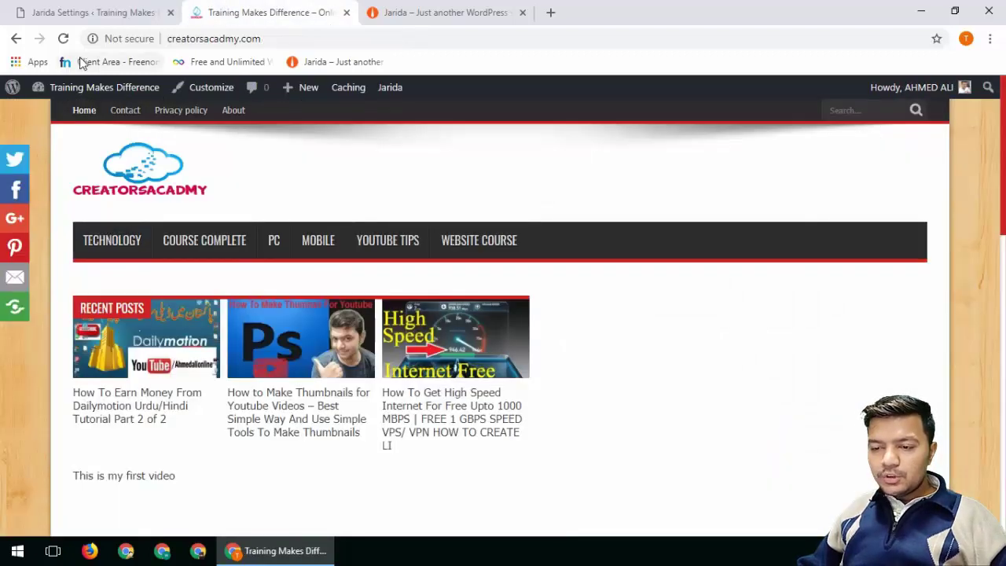
pyautogui.click(63, 38)
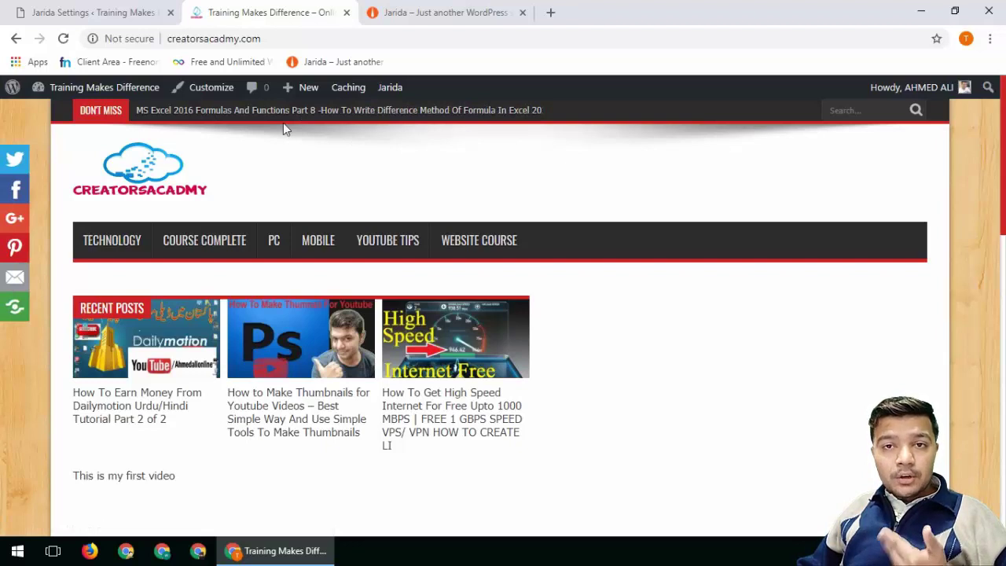
# Set the Breaking News animation effect to Slide, with a speed of 665 ms and 100 ms between fades.
pyautogui.click(114, 14)
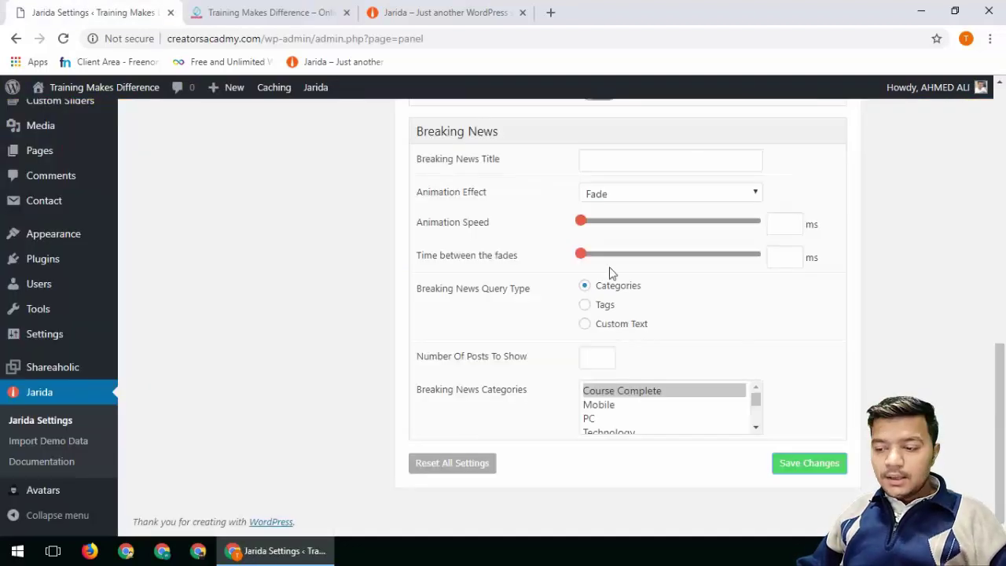
pyautogui.moveTo(584, 259); pyautogui.dragTo(558, 279)
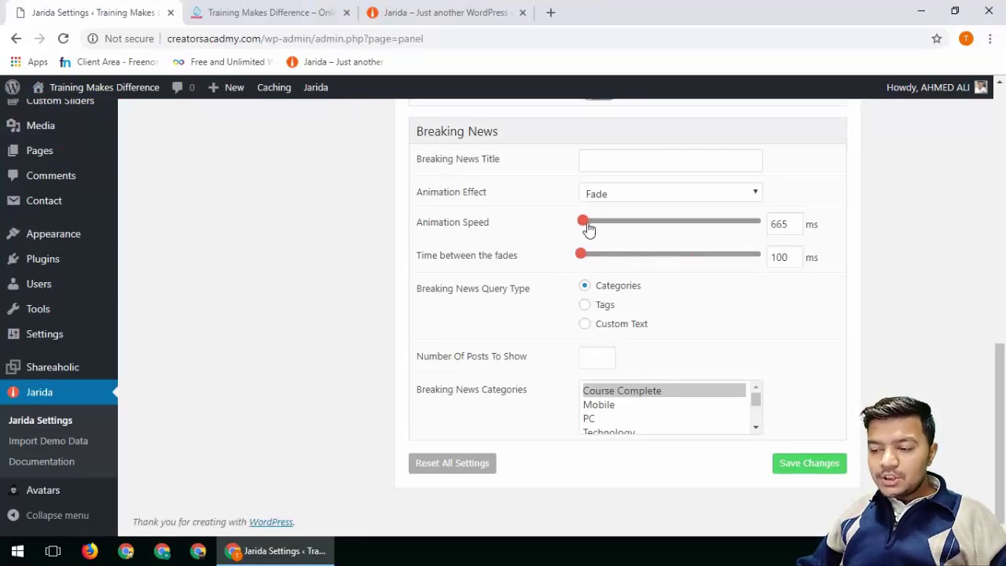
pyautogui.click(633, 197)
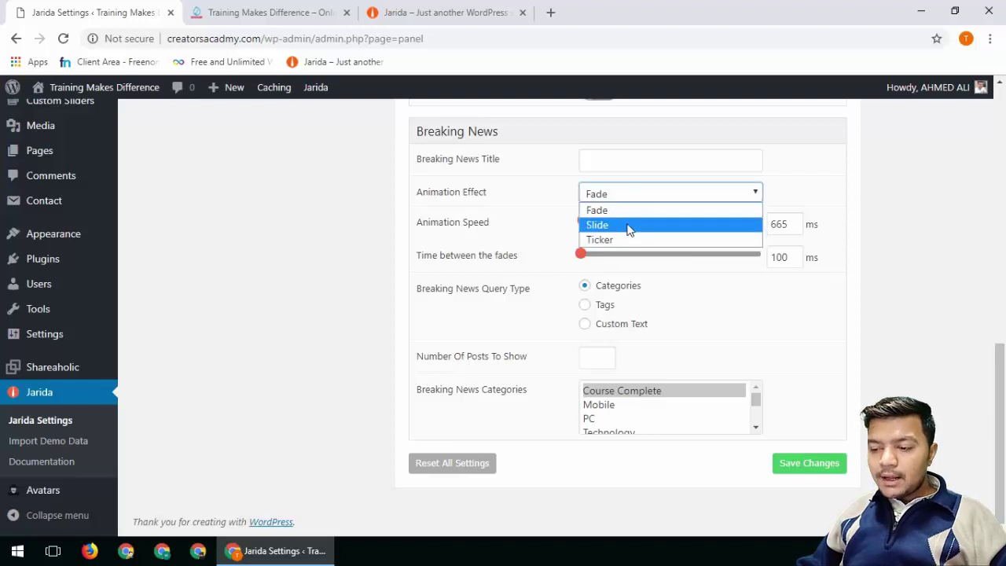
pyautogui.click(602, 225)
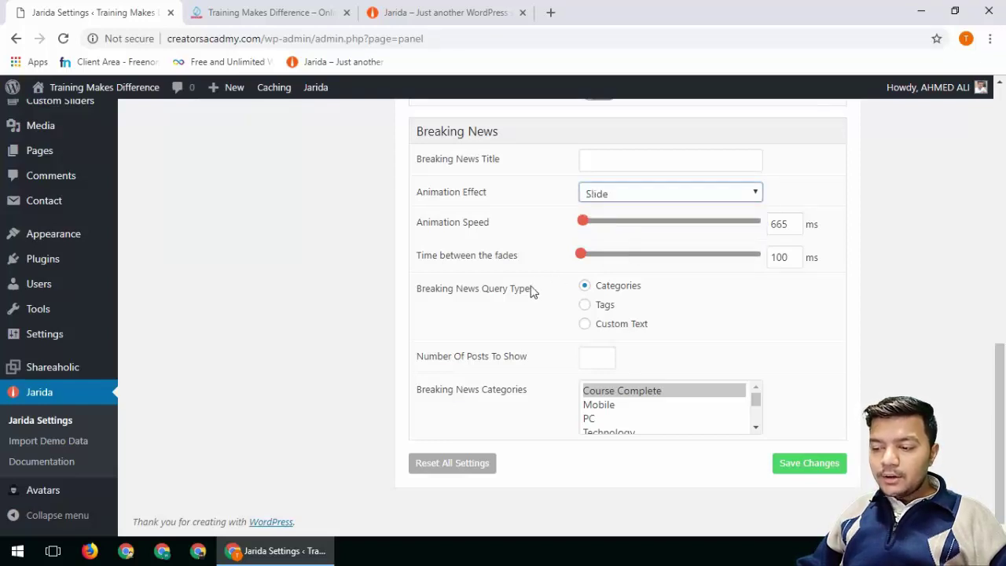
# Keep the Breaking News query on the Course Complete category, save the settings, and reload the front page to check the slide effect.
pyautogui.click(611, 390)
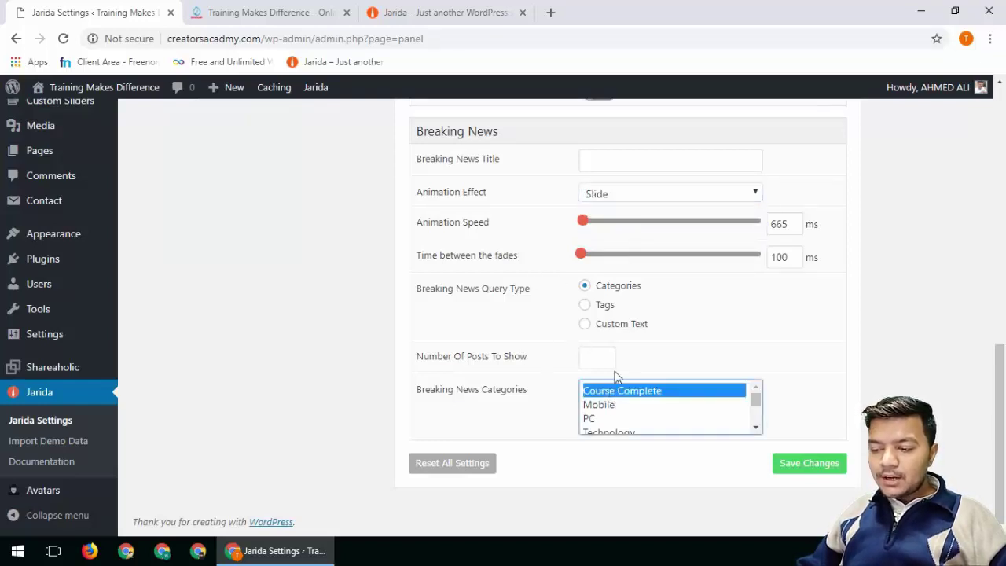
pyautogui.click(584, 306)
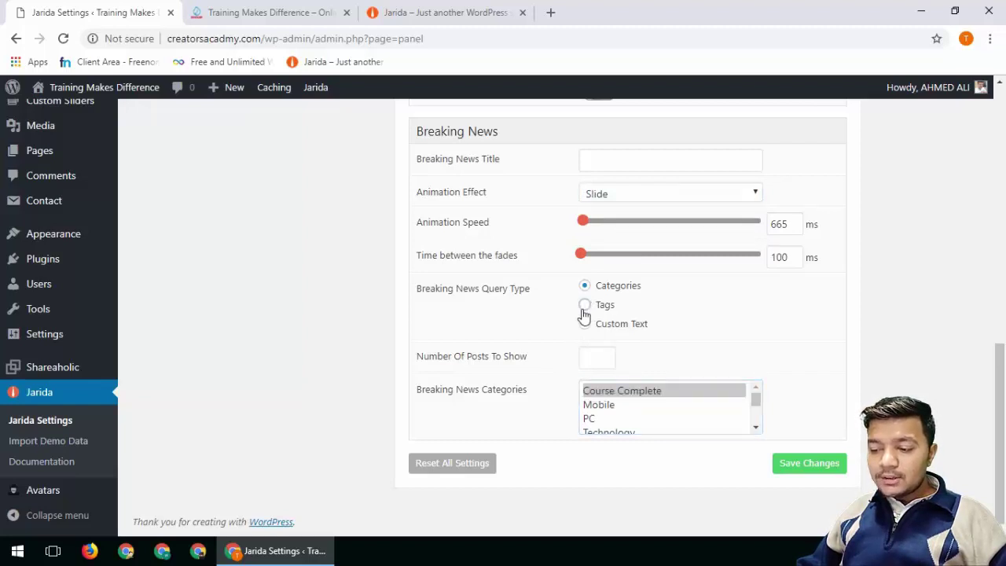
pyautogui.click(585, 358)
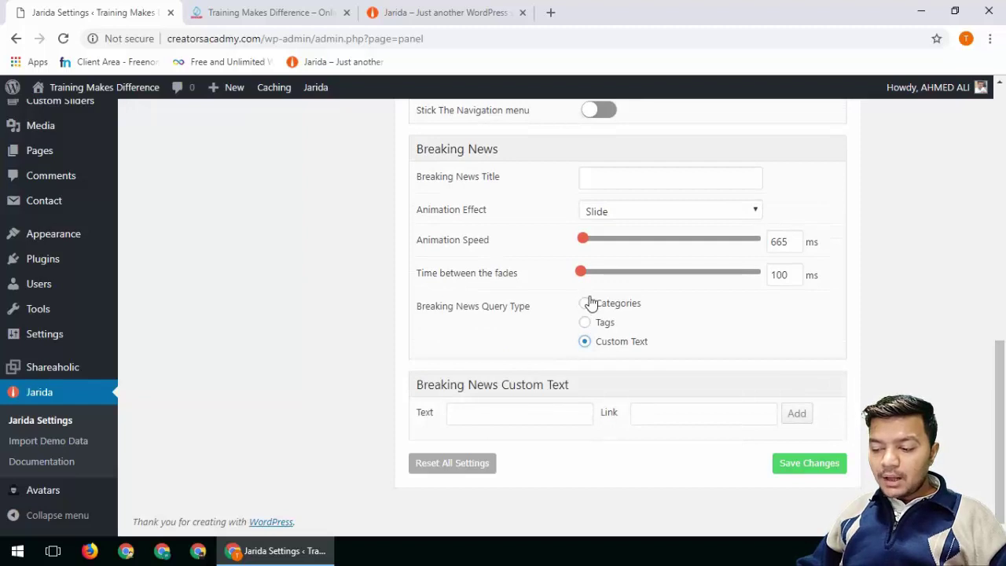
pyautogui.click(584, 307)
pyautogui.click(814, 466)
pyautogui.click(272, 14)
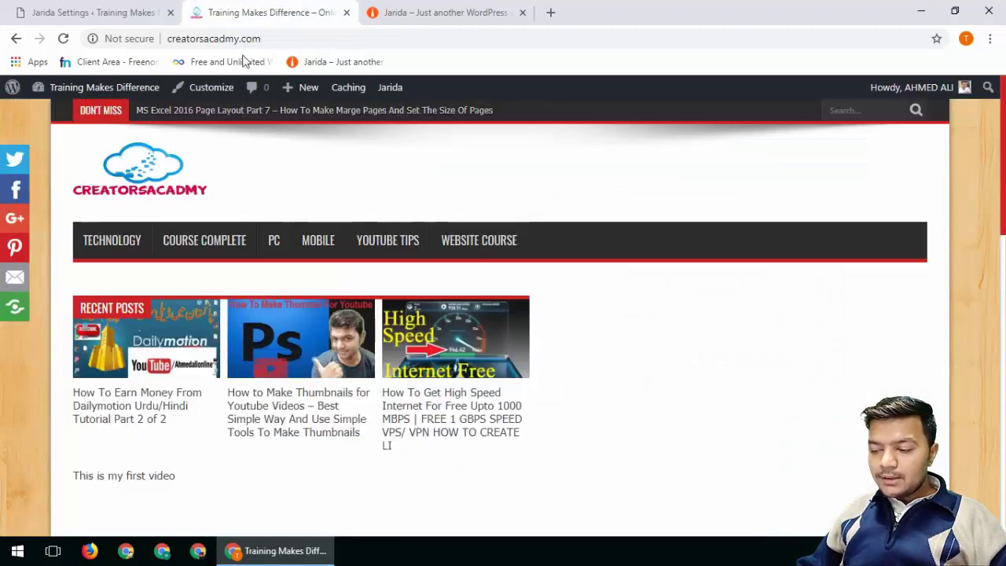
pyautogui.click(63, 38)
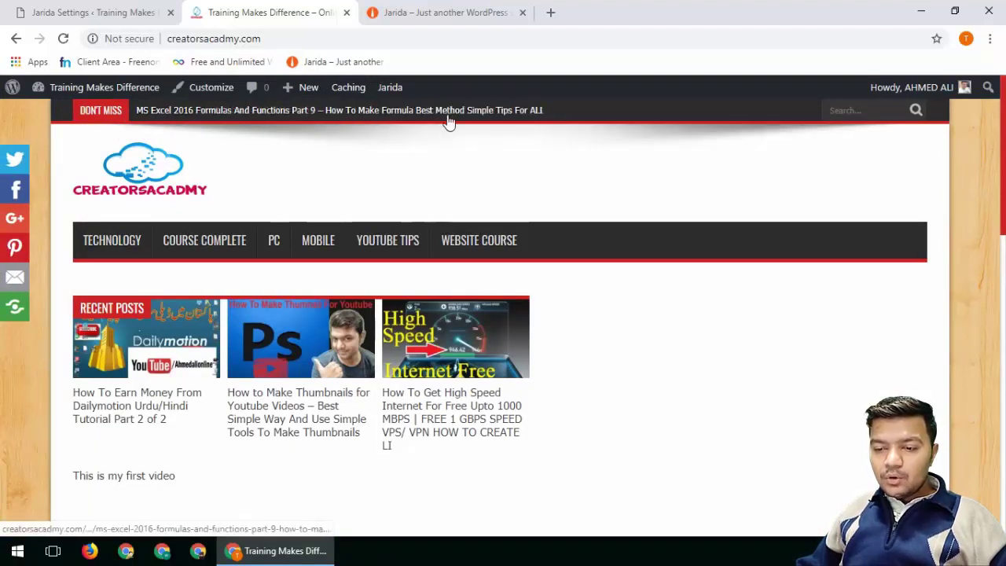
# Set the Breaking News animation to Fade with a speed of 100 ms, save, and reload the front page to check it.
pyautogui.click(57, 8)
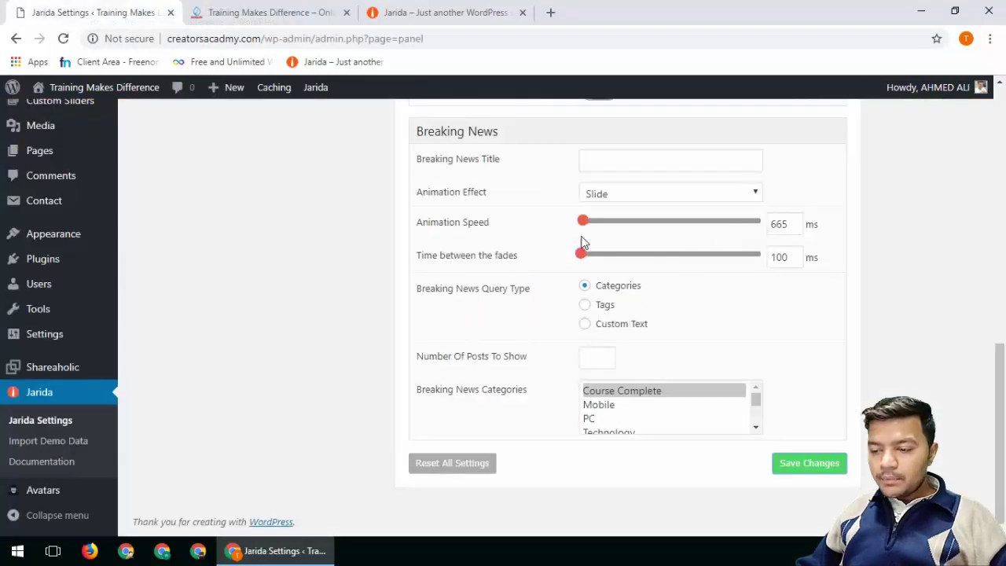
pyautogui.moveTo(582, 228); pyautogui.dragTo(553, 262)
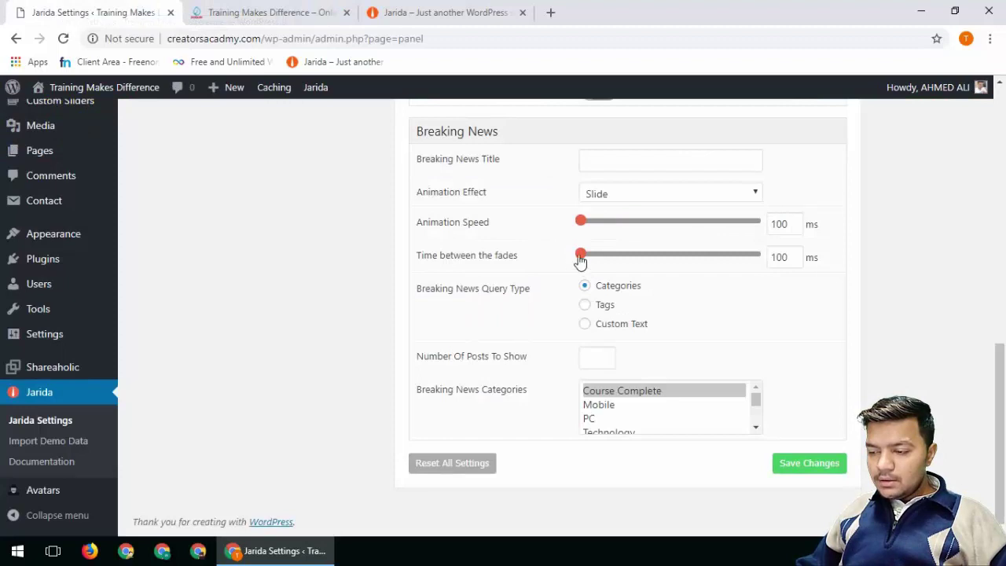
pyautogui.click(661, 193)
pyautogui.click(638, 212)
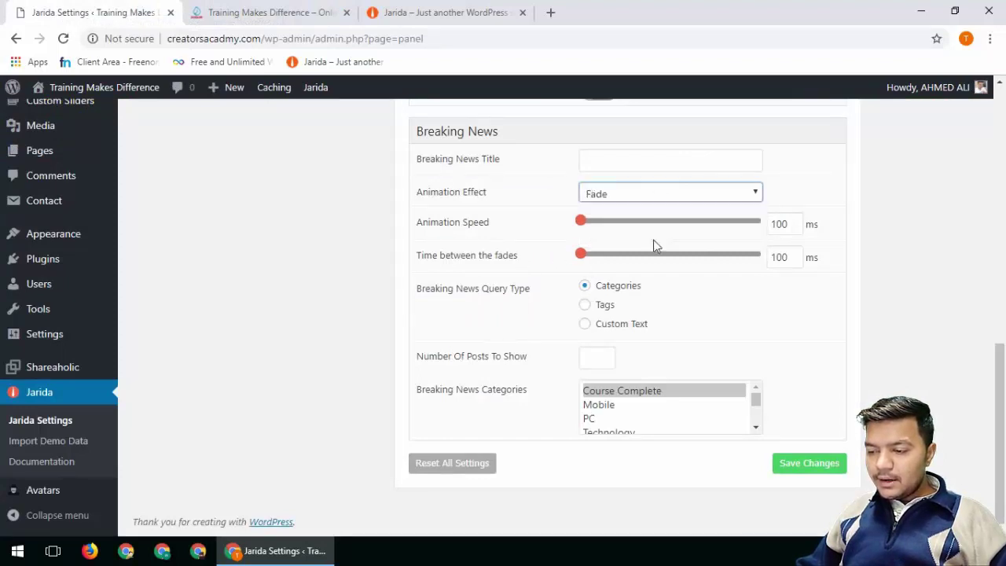
pyautogui.click(808, 470)
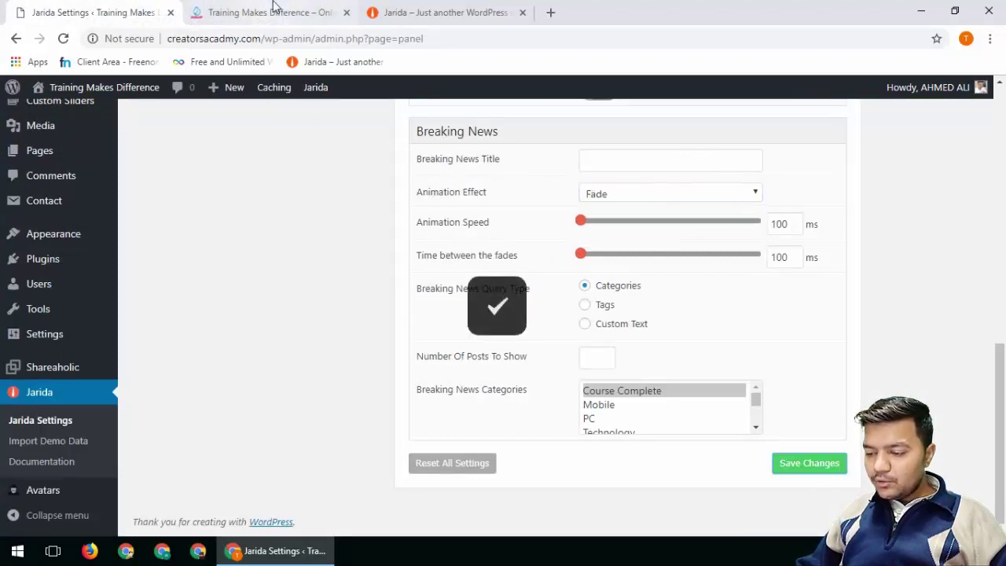
pyautogui.click(273, 10)
pyautogui.click(62, 39)
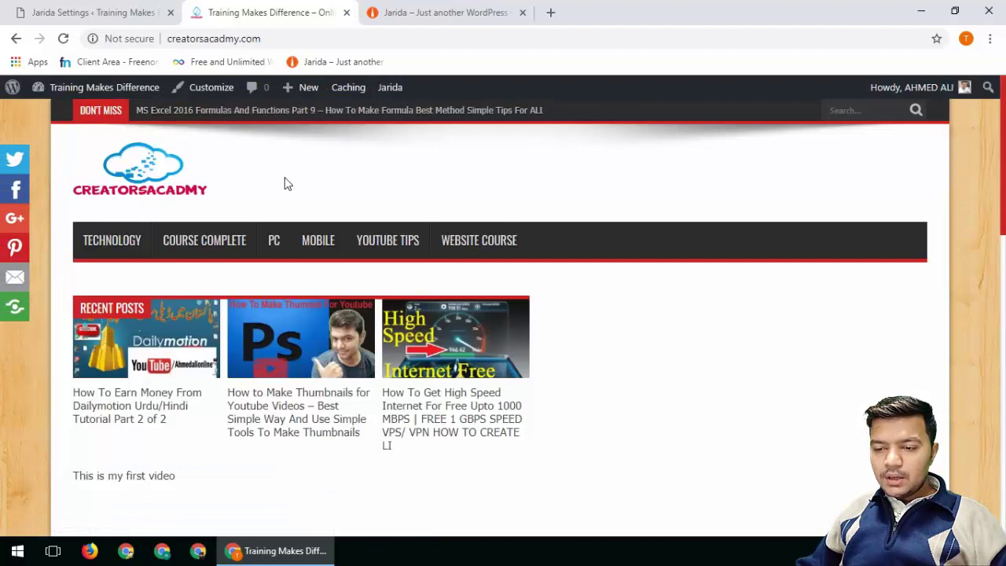
# Set the Breaking News animation speed to 4542 ms and the time between fades to 14396 ms, save, and reload the front page.
pyautogui.click(93, 9)
pyautogui.moveTo(602, 255); pyautogui.dragTo(645, 257)
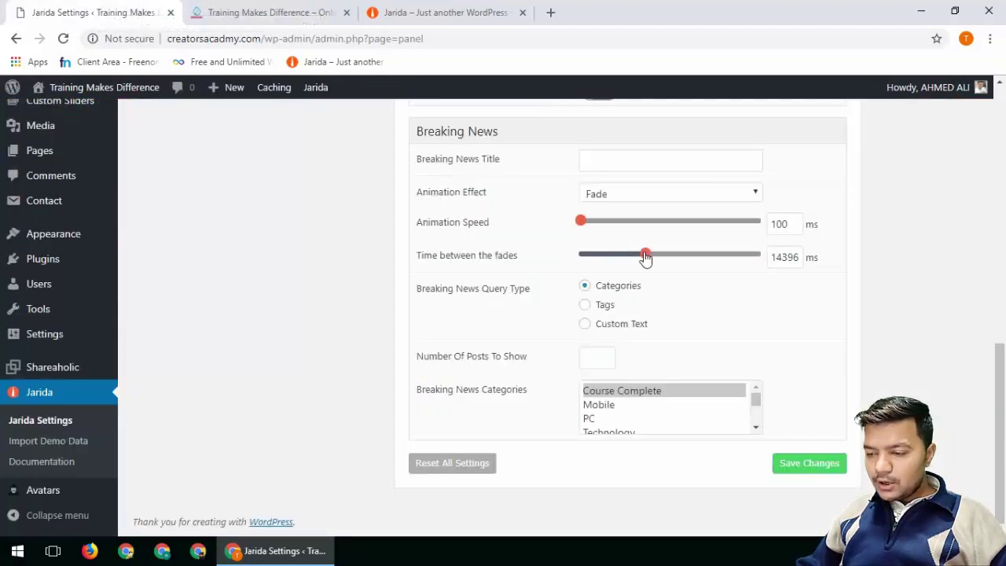
pyautogui.click(601, 222)
pyautogui.click(790, 463)
pyautogui.click(250, 11)
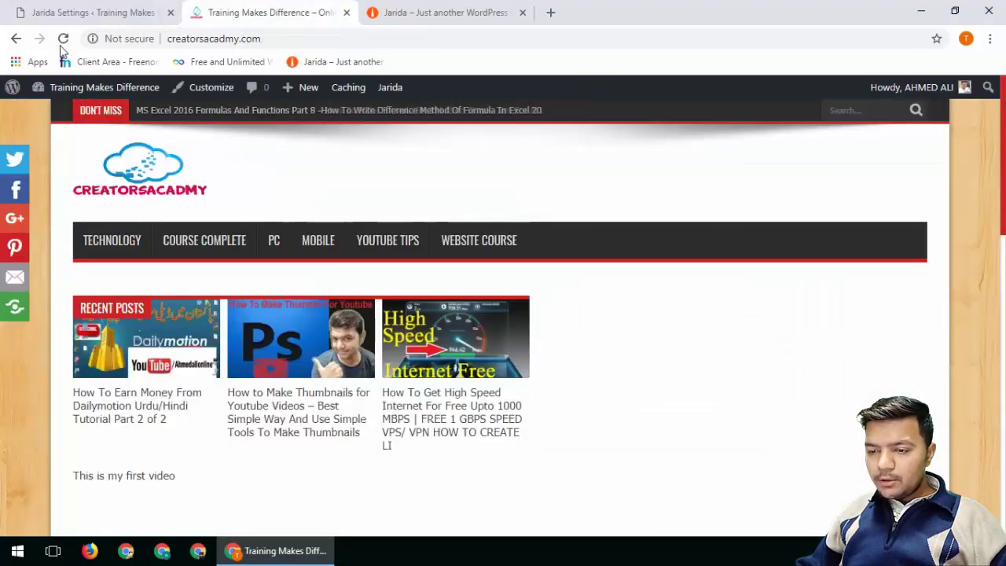
pyautogui.click(62, 44)
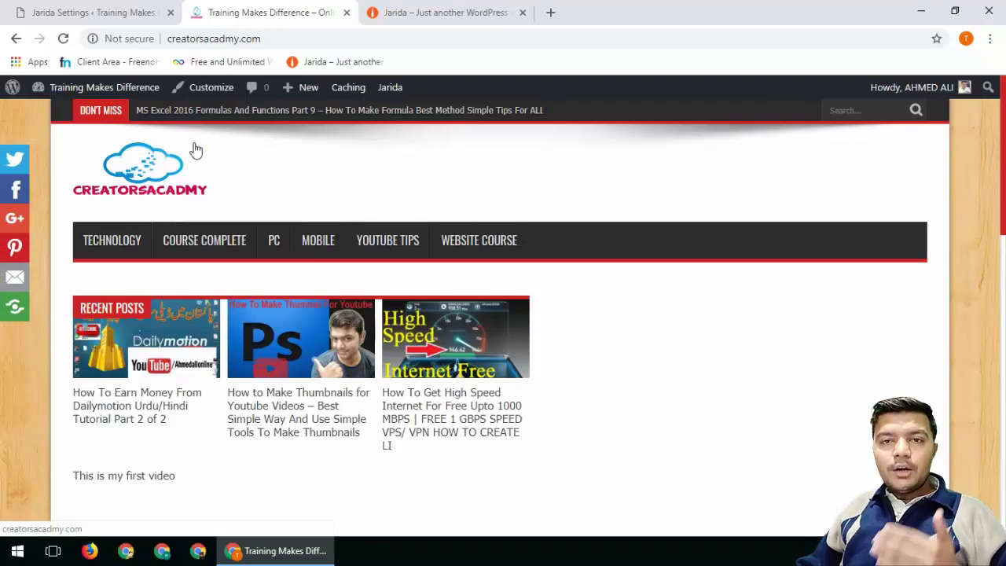
# Open the Archives Settings, look at the social buttons on the front page, and turn off Show Social Buttons.
pyautogui.click(117, 12)
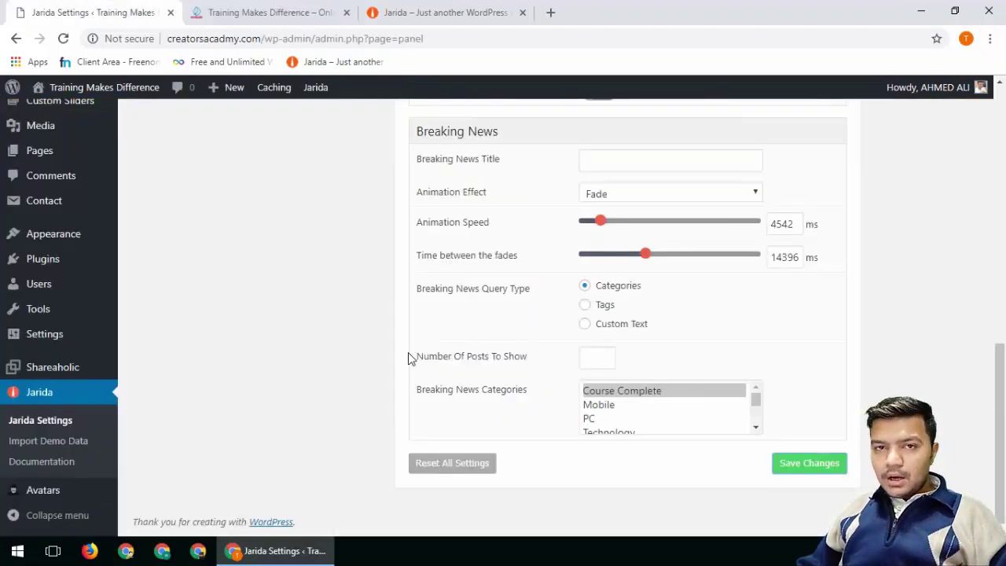
pyautogui.scroll(10, 414, 373)
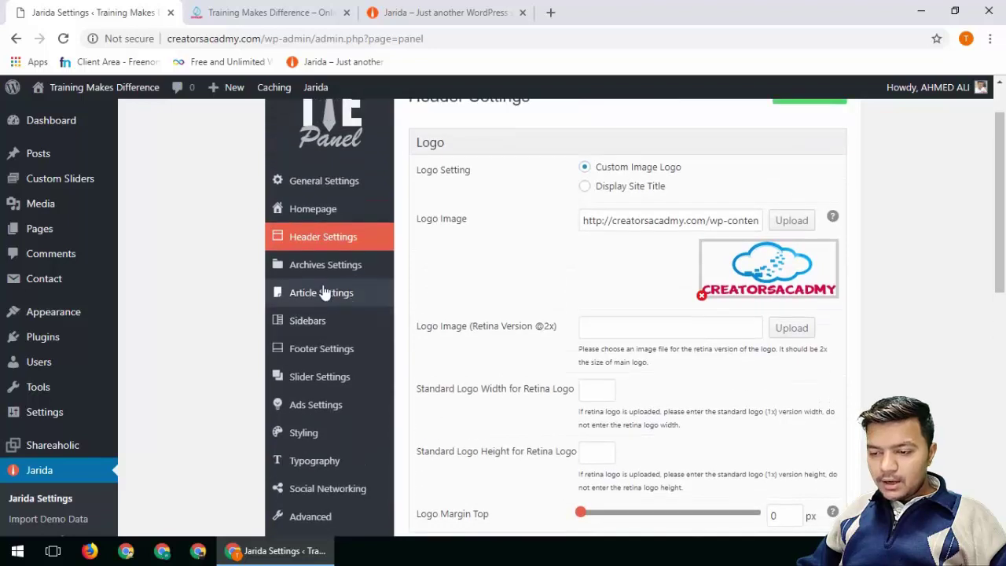
pyautogui.click(314, 265)
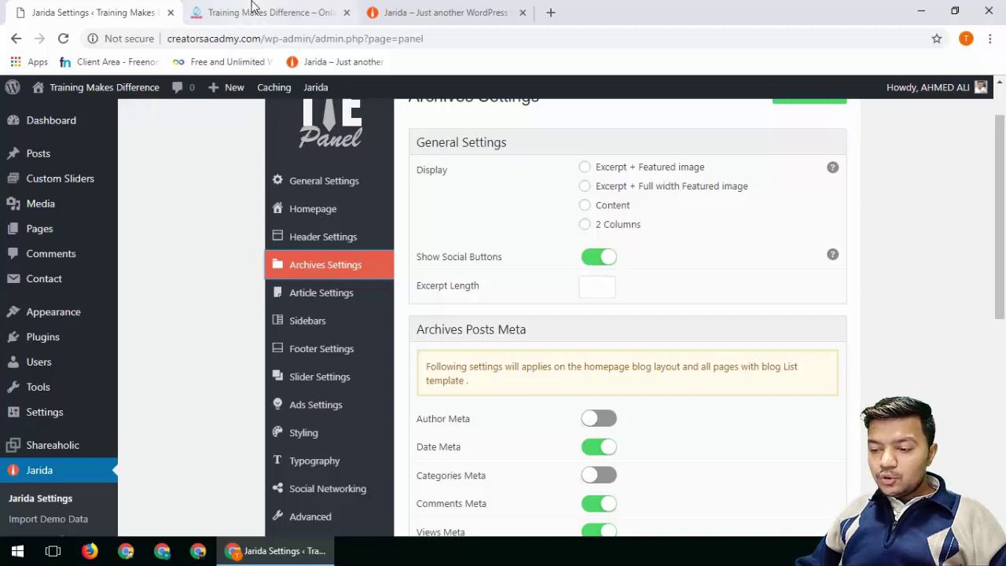
pyautogui.click(252, 13)
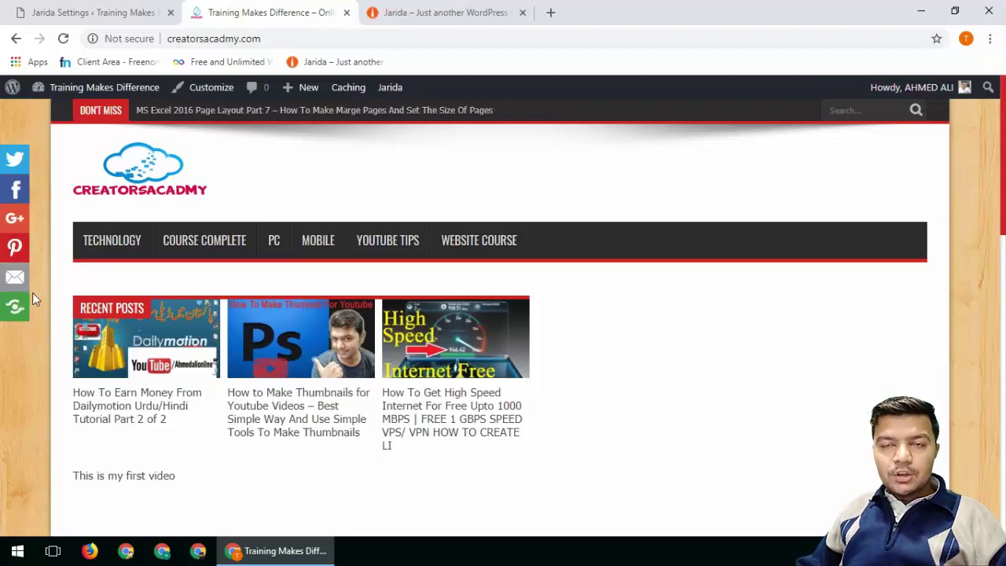
pyautogui.click(98, 13)
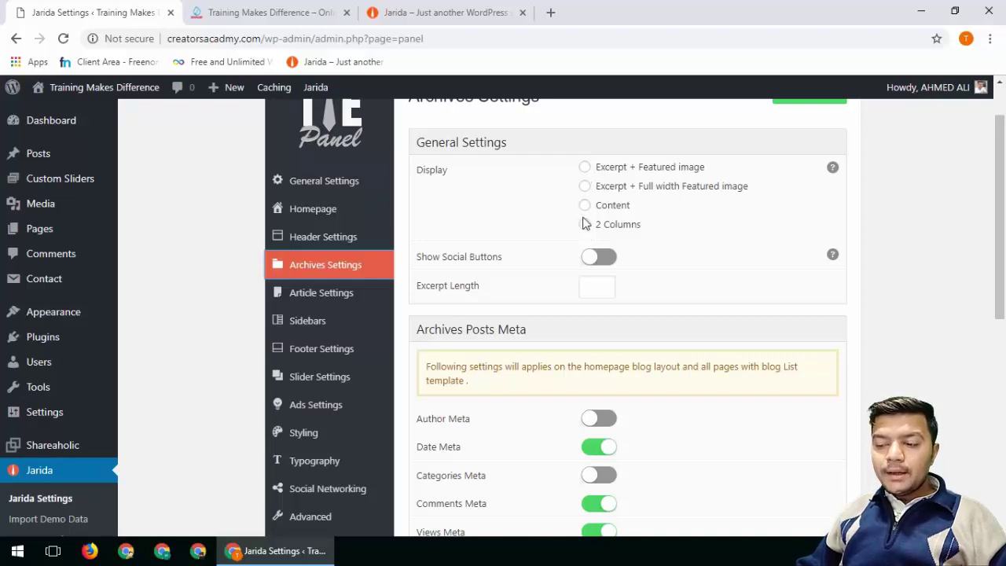
# Open the Dailymotion Part 2 of 2 post from the front page and examine its content and sharing buttons.
pyautogui.click(268, 13)
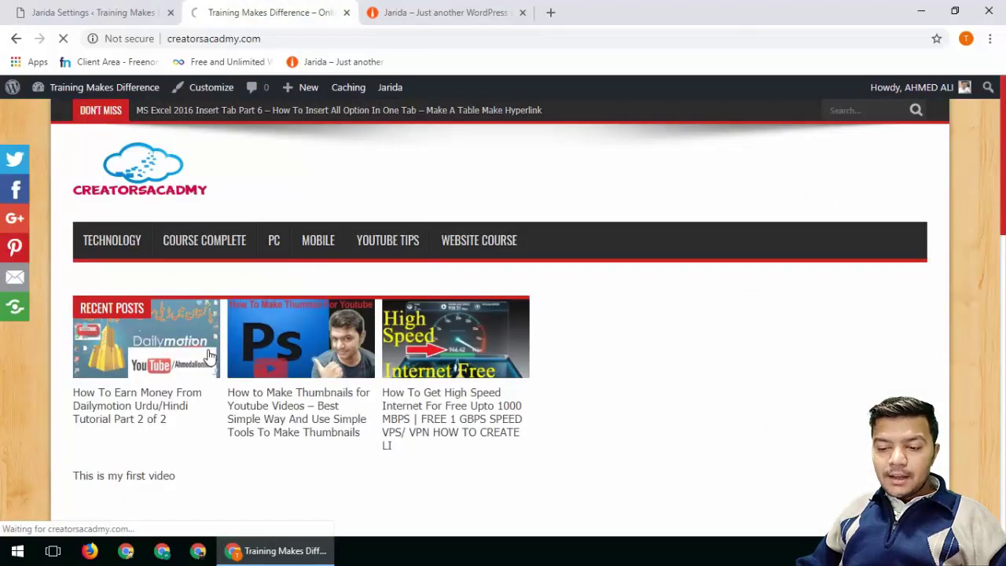
pyautogui.click(210, 356)
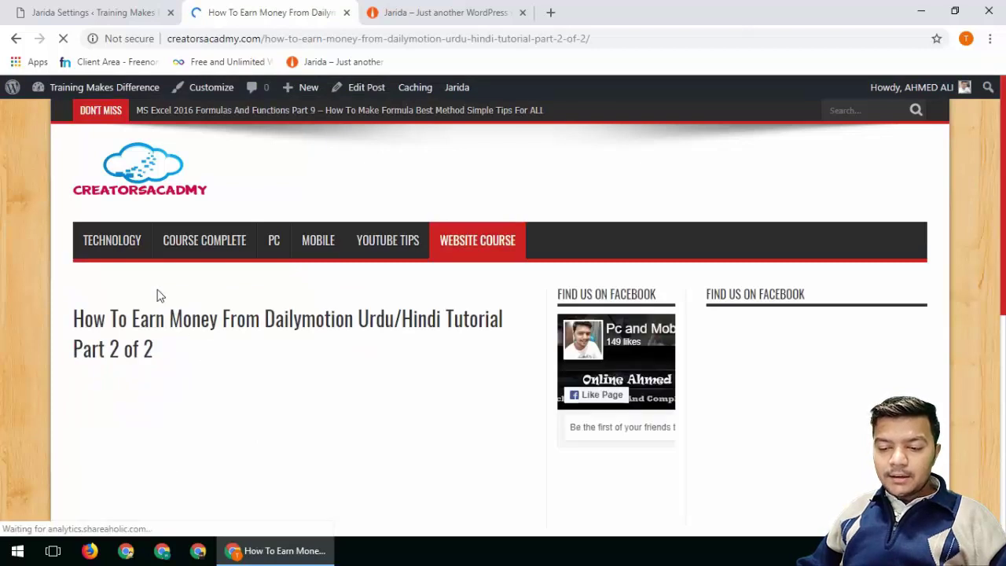
pyautogui.scroll(-1, 189, 350)
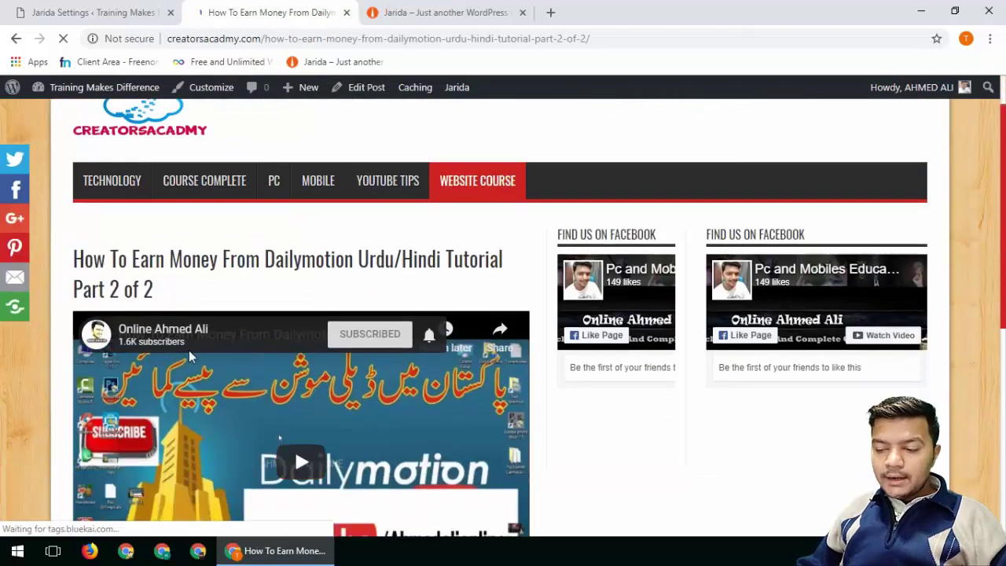
pyautogui.scroll(-4, 189, 357)
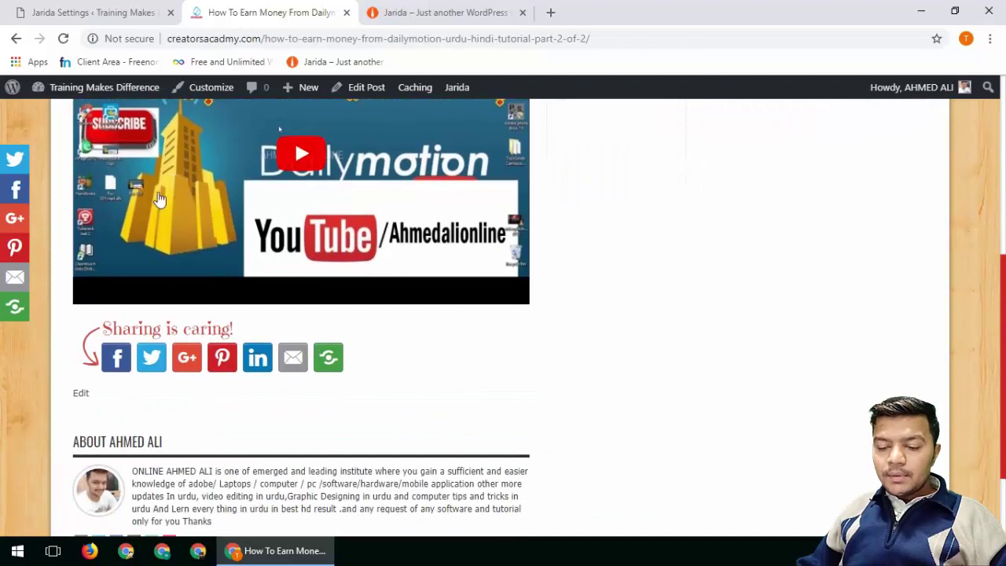
# Set the archives display to Excerpt + Featured image, save, and reload the Dailymotion post to check its layout.
pyautogui.click(91, 13)
pyautogui.click(586, 168)
pyautogui.scroll(-1, 671, 262)
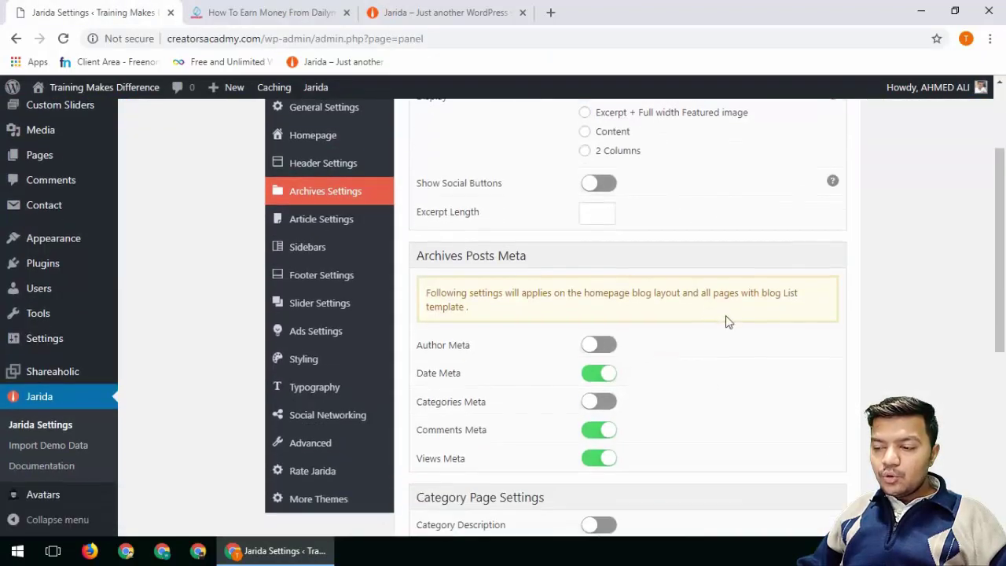
pyautogui.scroll(2, 726, 321)
pyautogui.click(808, 156)
pyautogui.click(221, 8)
pyautogui.click(62, 38)
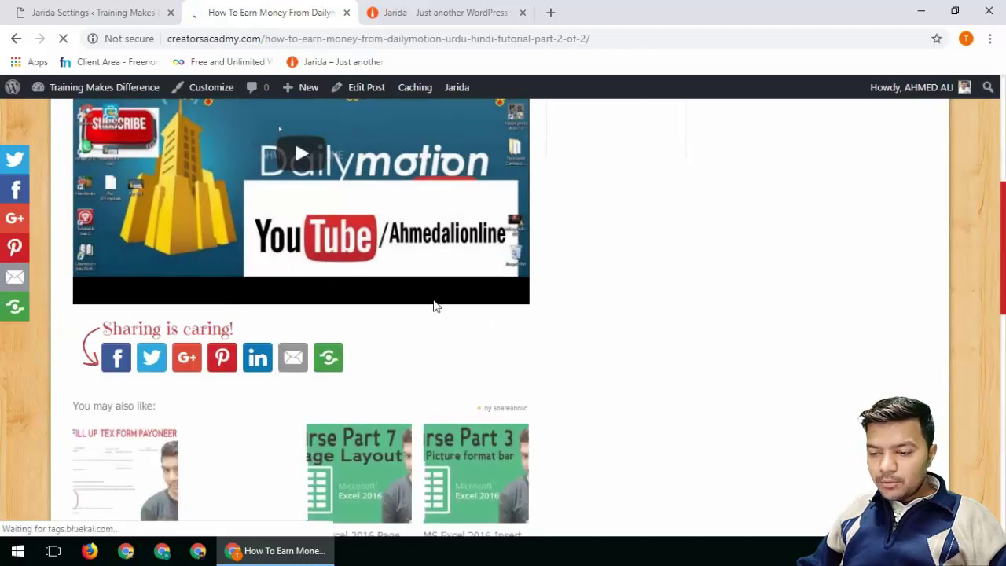
pyautogui.scroll(4, 431, 330)
pyautogui.scroll(-5, 408, 360)
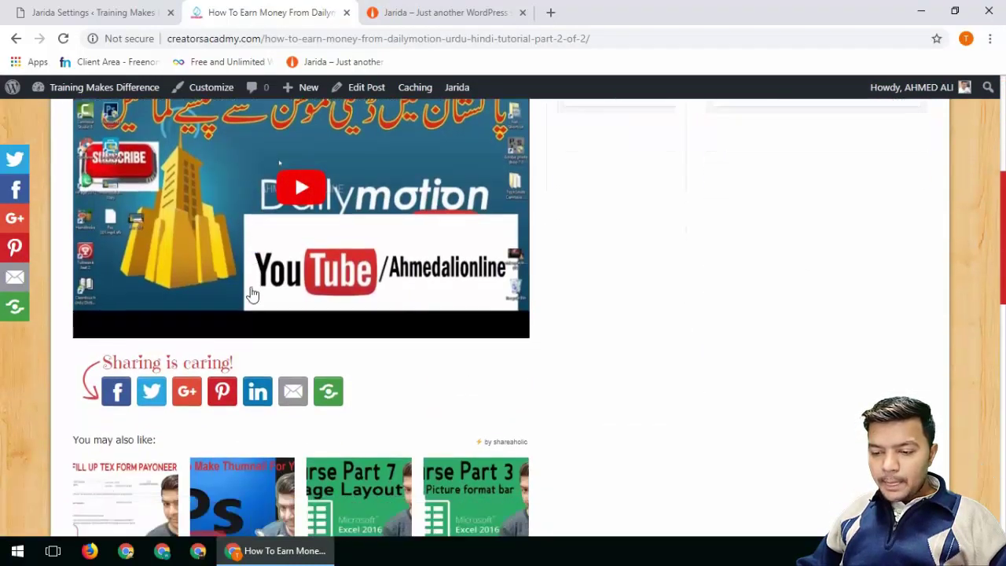
pyautogui.scroll(-8, 339, 302)
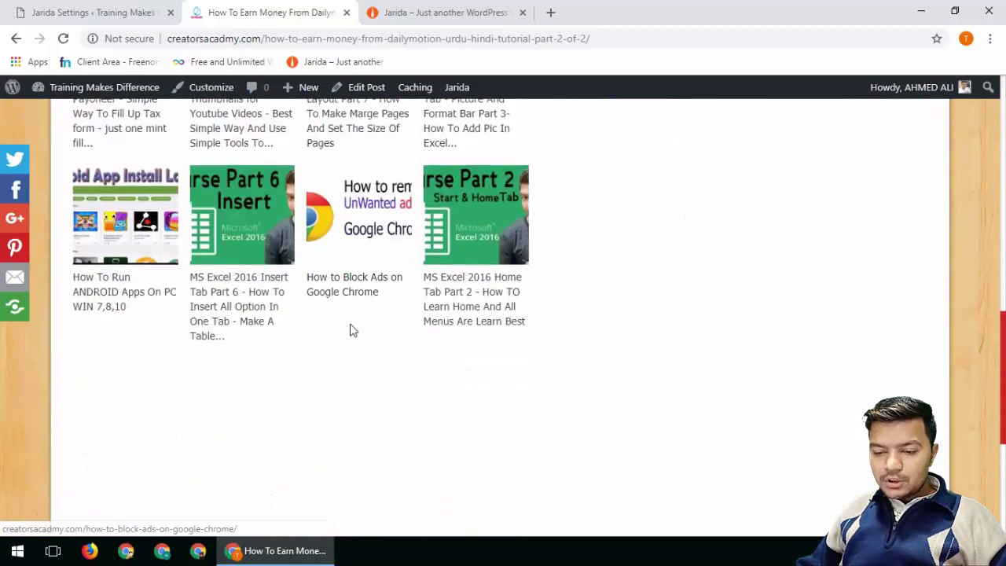
pyautogui.scroll(5, 337, 387)
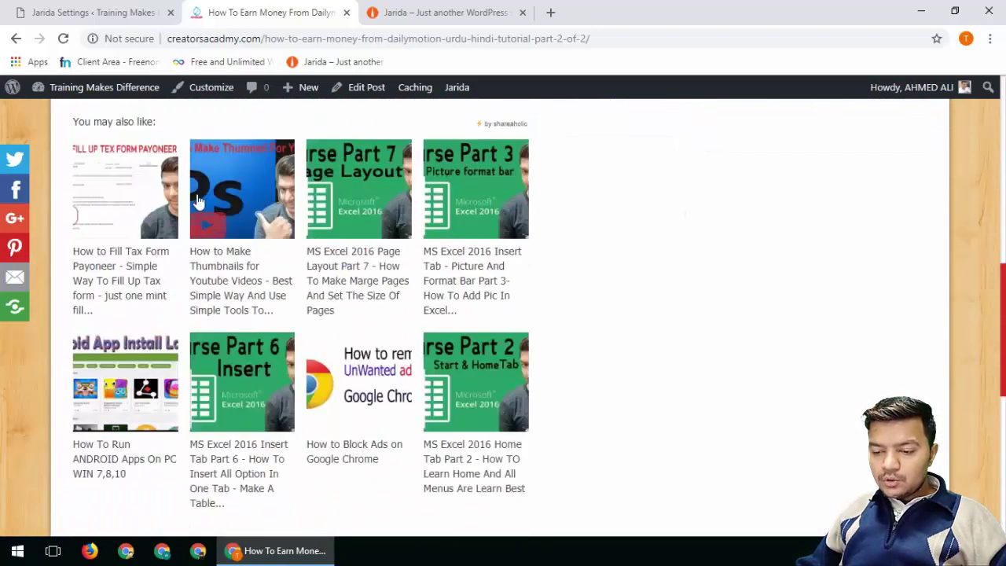
# Set the archives display to Content and save the settings.
pyautogui.click(90, 11)
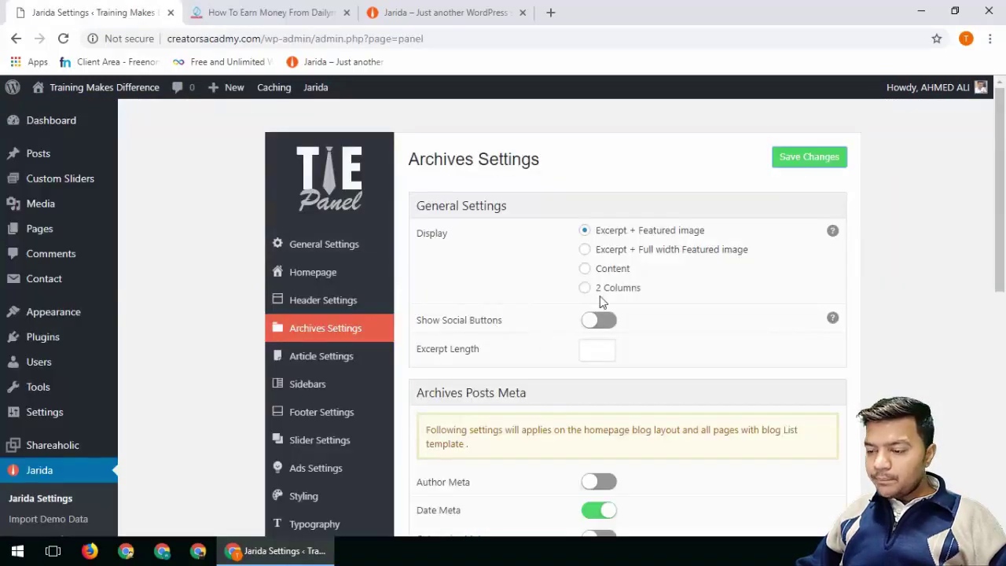
pyautogui.click(585, 269)
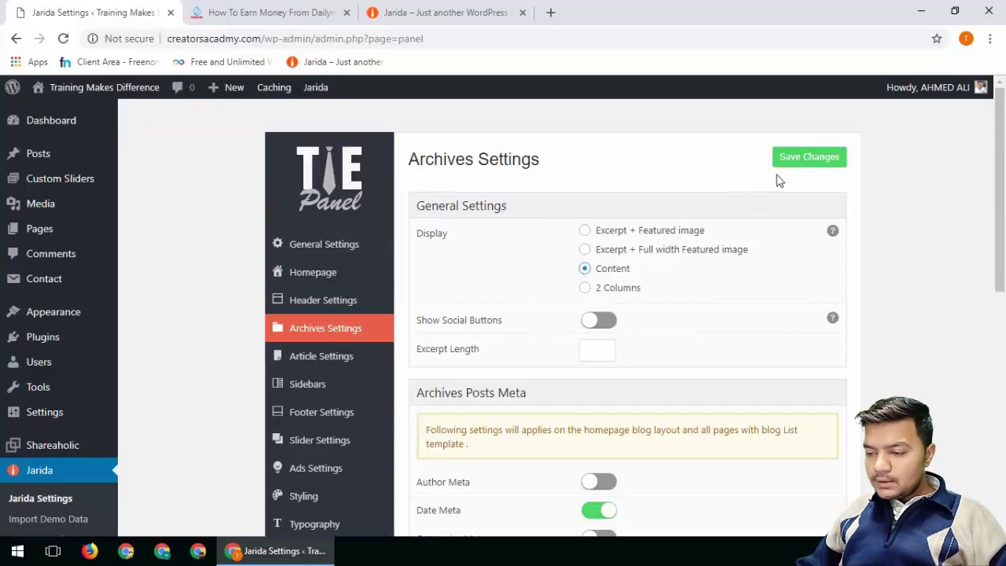
pyautogui.click(825, 153)
# Compare the Archives Posts Meta options with the open post, then turn on Author Meta and keep Date Meta on.
pyautogui.scroll(-2, 841, 259)
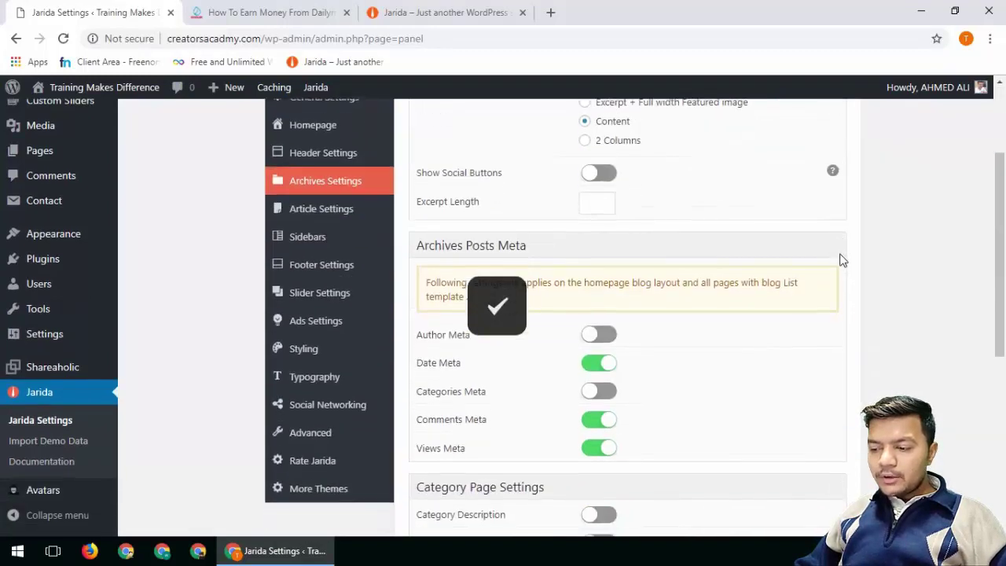
pyautogui.scroll(-1, 540, 322)
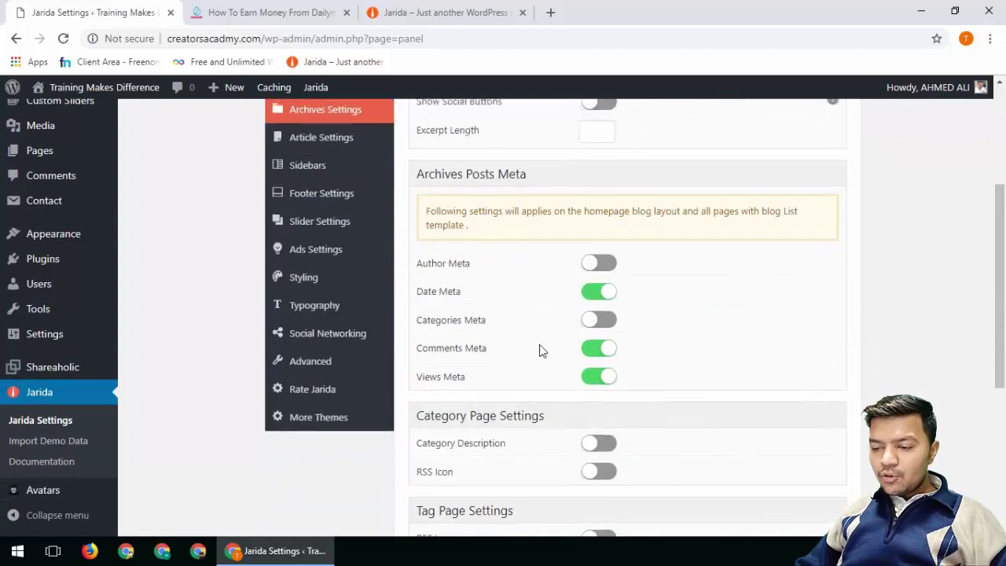
pyautogui.click(224, 9)
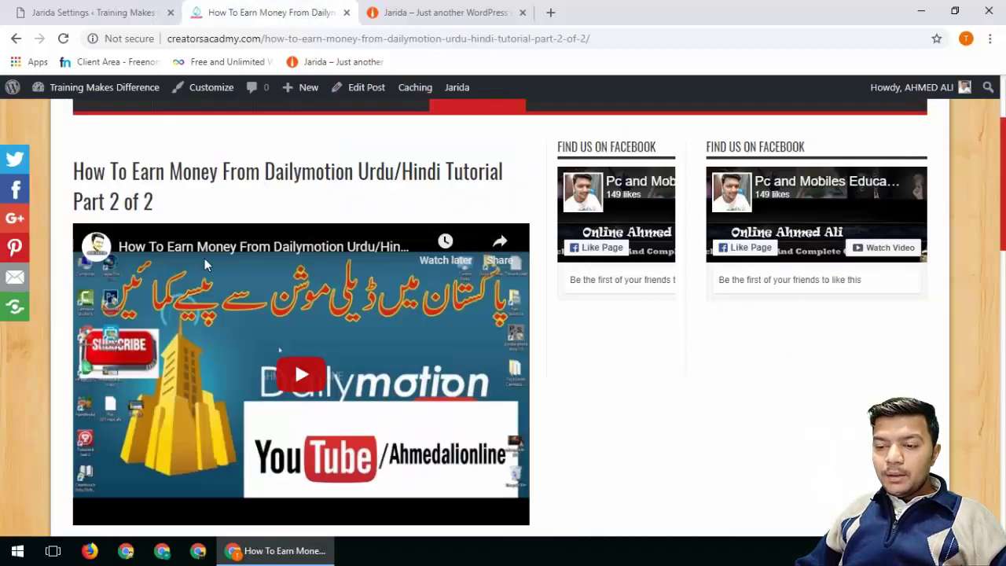
pyautogui.click(143, 10)
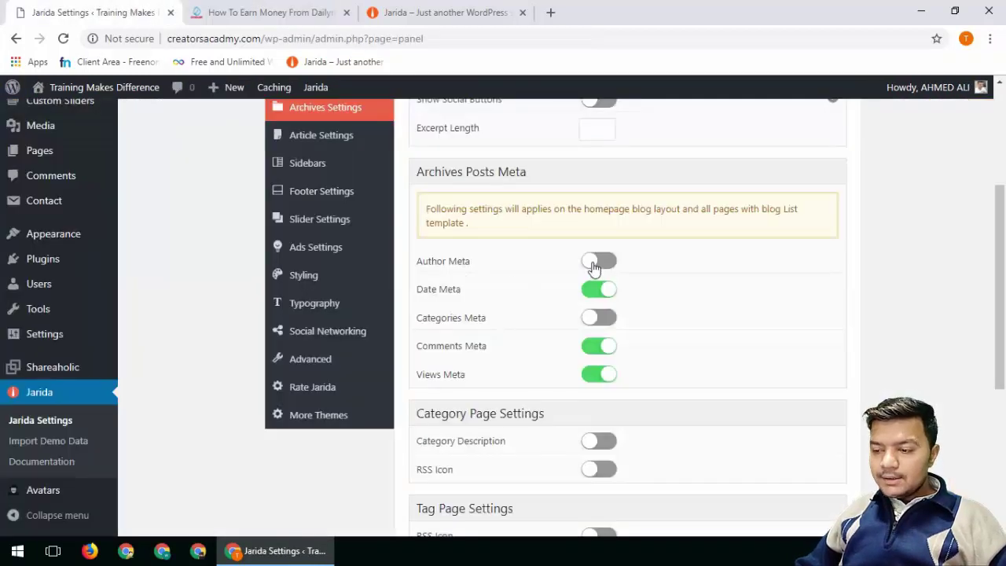
pyautogui.click(601, 266)
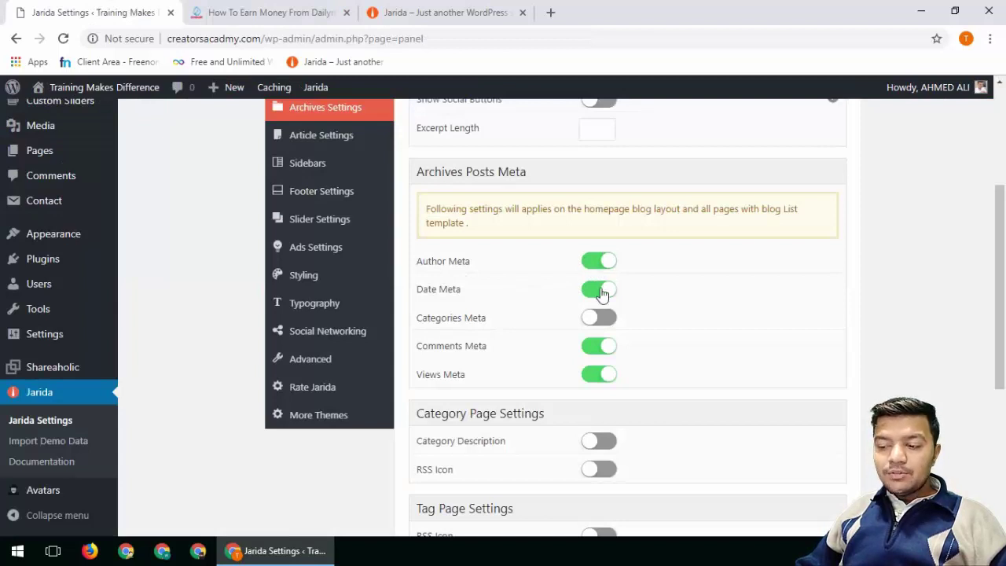
pyautogui.click(598, 295)
pyautogui.click(598, 295)
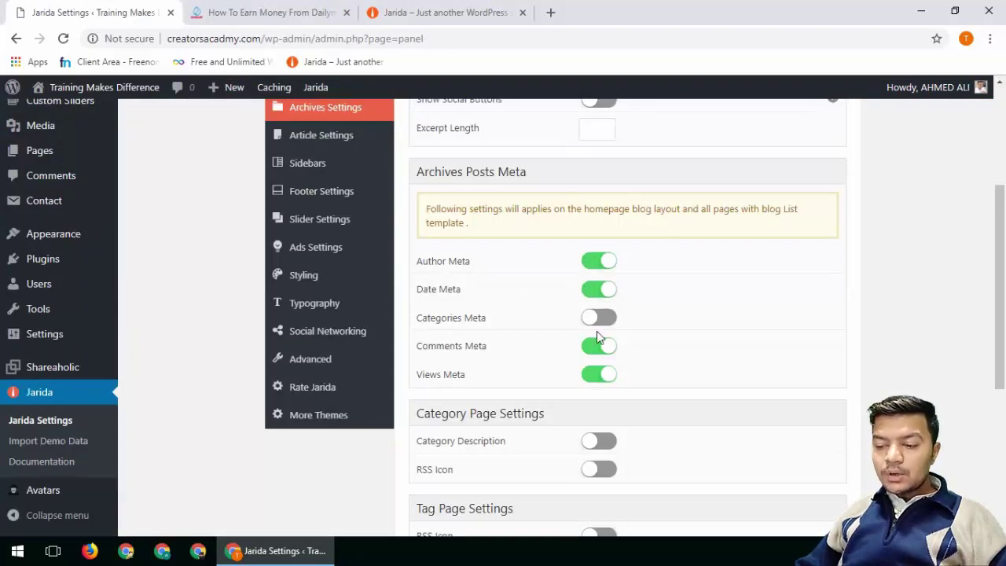
# Turn on Categories Meta under Archives Posts Meta and save the settings.
pyautogui.click(600, 319)
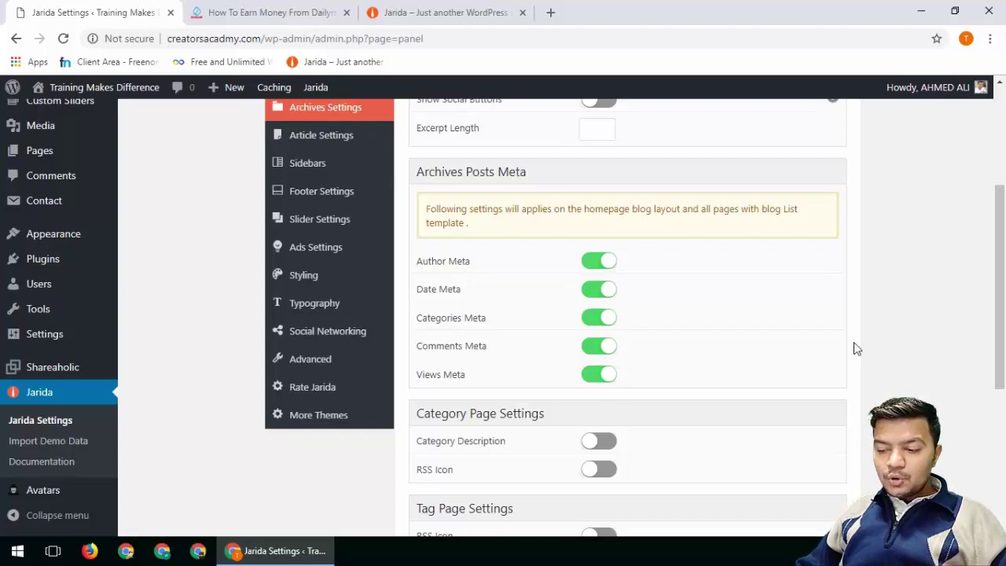
pyautogui.scroll(3, 857, 349)
pyautogui.click(818, 159)
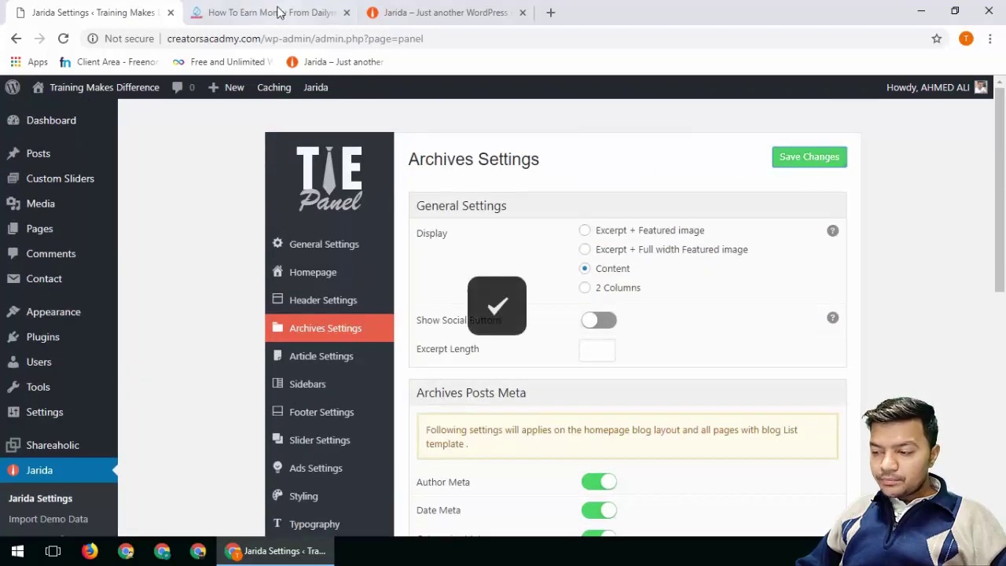
# Reload the Dailymotion post and check it from the title to the author box for the posts meta changes.
pyautogui.click(277, 11)
pyautogui.scroll(-3, 236, 354)
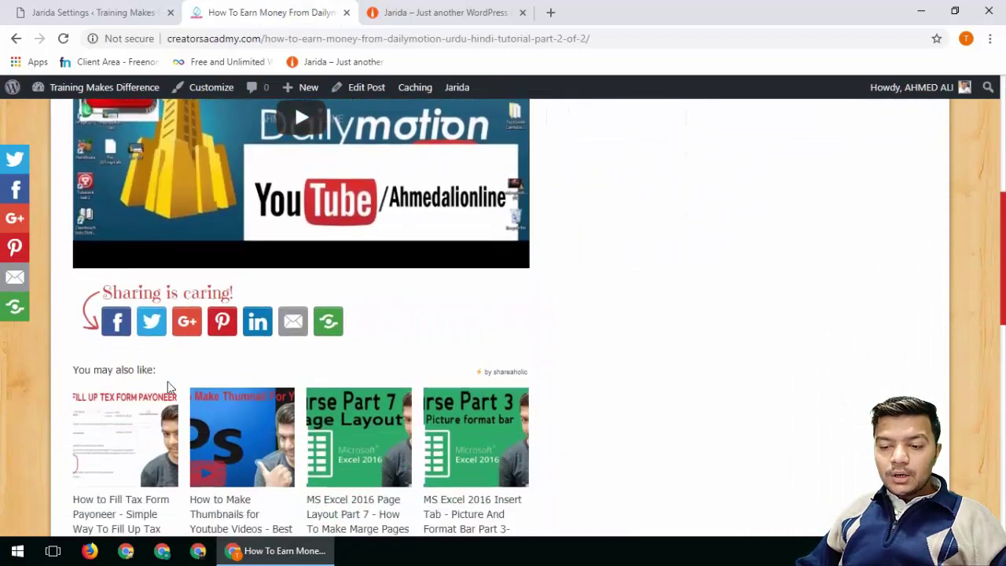
pyautogui.scroll(-1, 170, 386)
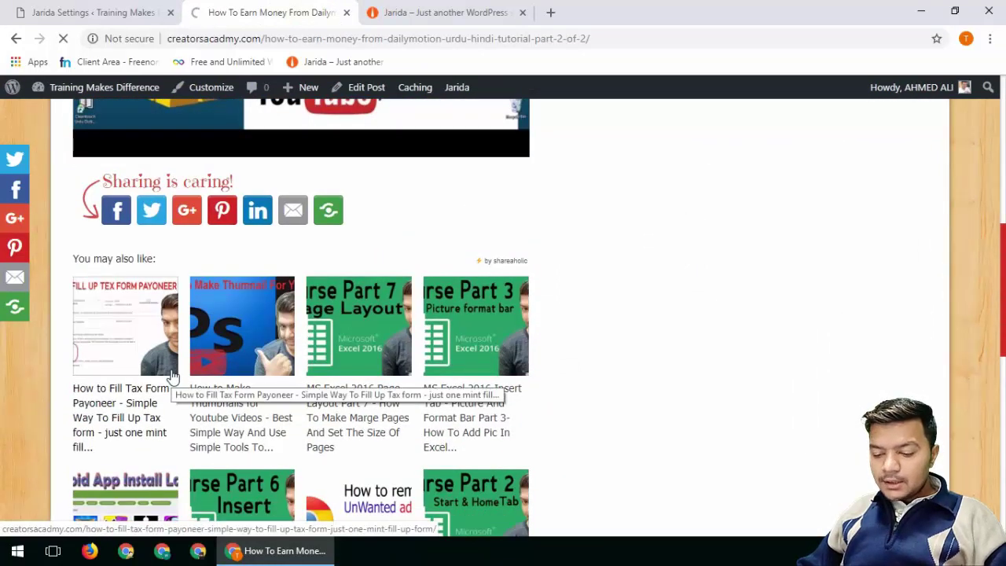
pyautogui.press('F5')
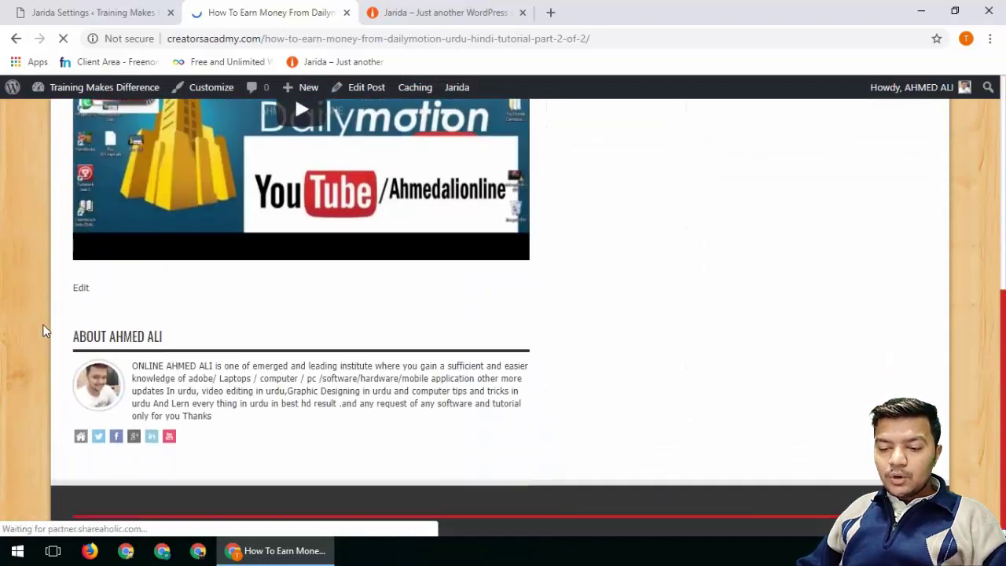
pyautogui.scroll(-5, 204, 372)
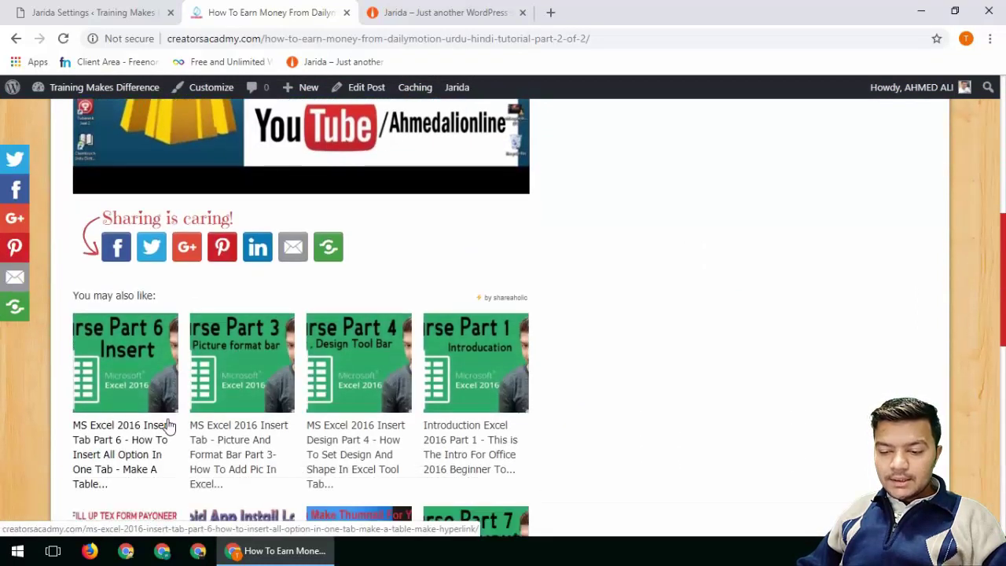
pyautogui.scroll(-3, 242, 407)
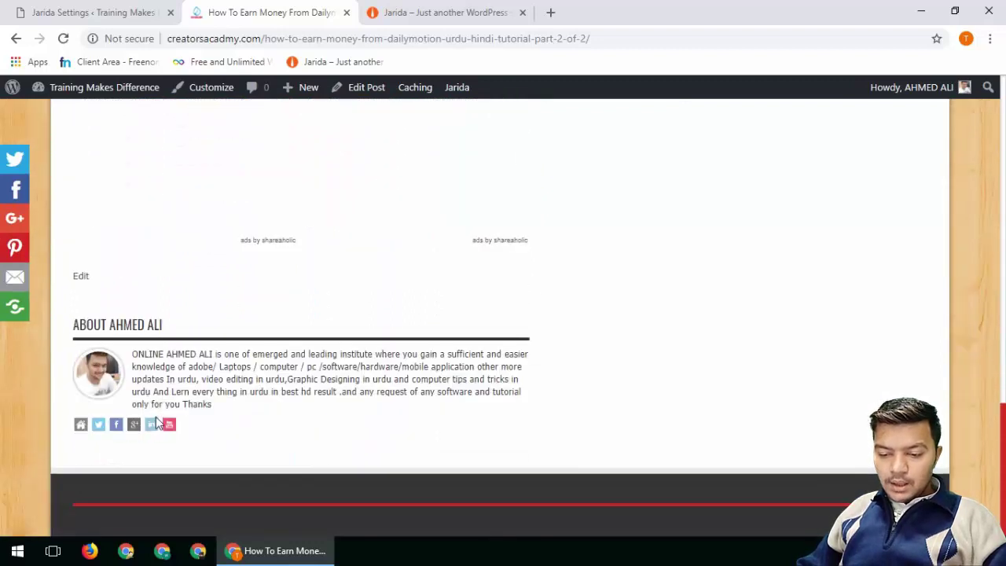
pyautogui.scroll(3, 173, 409)
pyautogui.scroll(6, 223, 519)
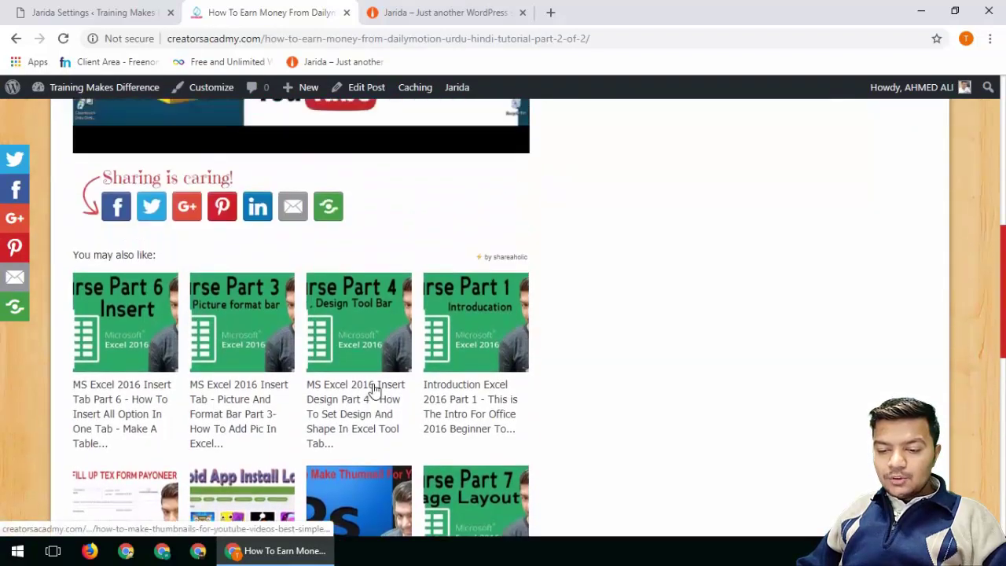
pyautogui.scroll(5, 277, 337)
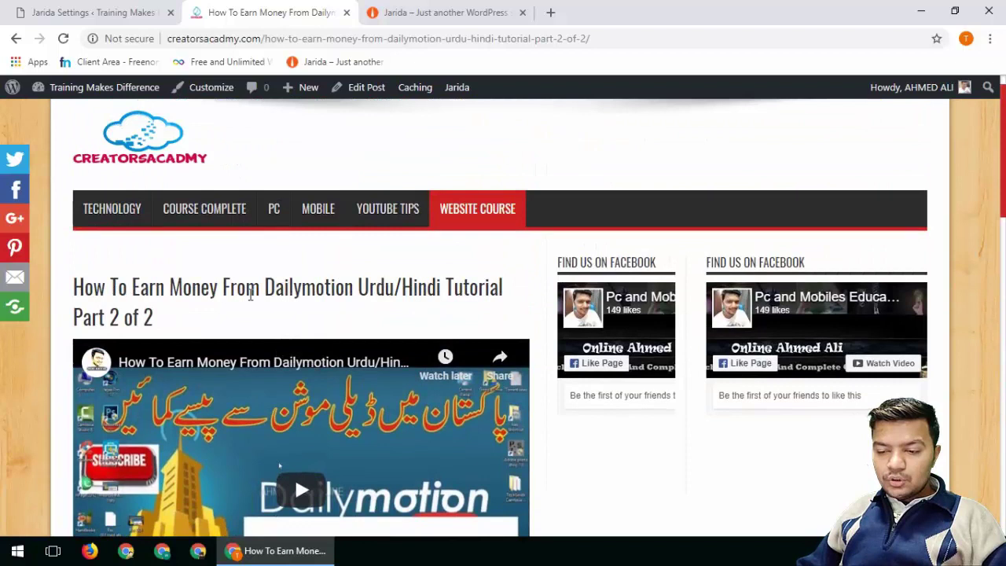
# Return to the theme settings and turn off Author Meta and Date Meta under Archives Posts Meta.
pyautogui.click(99, 9)
pyautogui.scroll(-5, 823, 389)
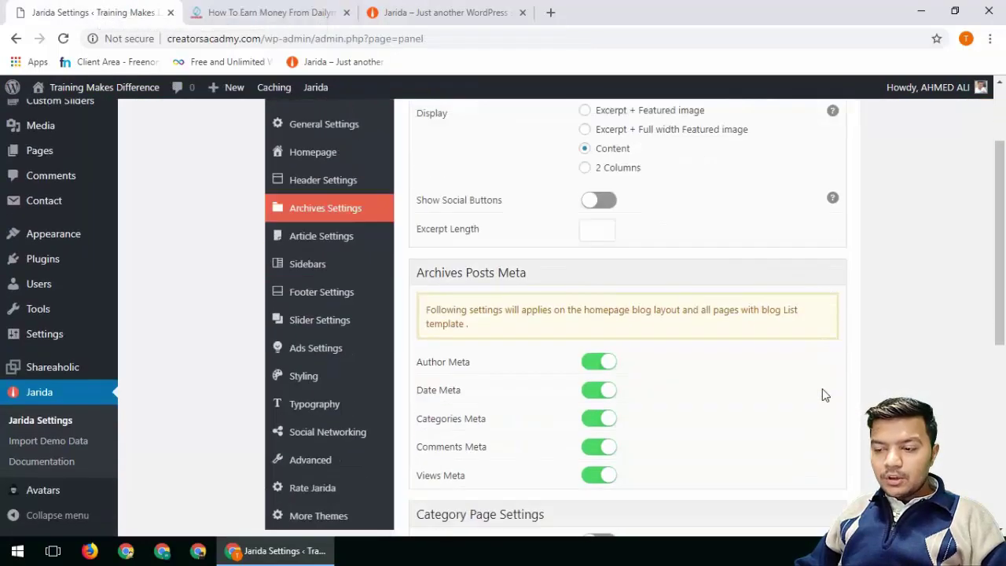
pyautogui.scroll(1, 568, 249)
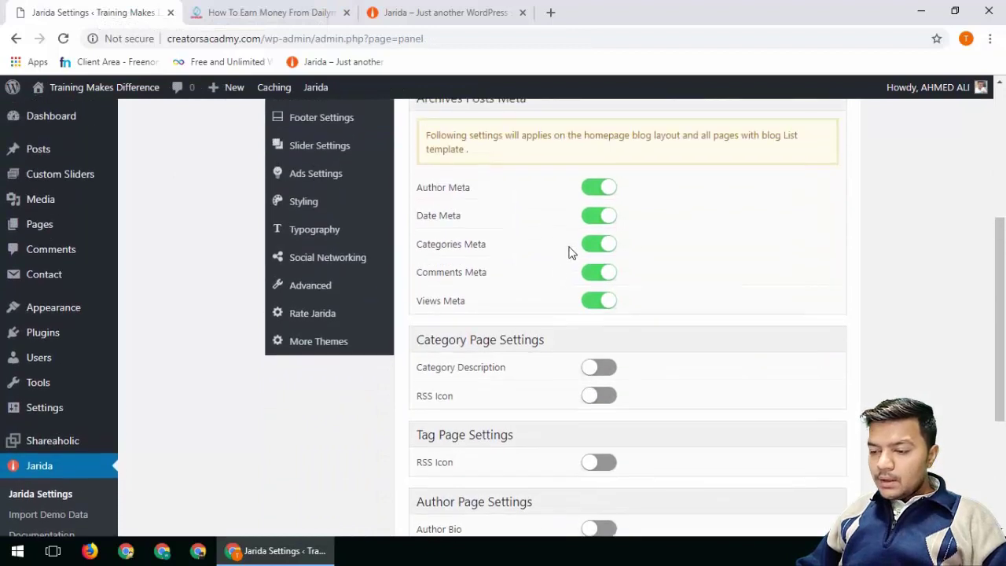
pyautogui.click(596, 191)
pyautogui.click(595, 217)
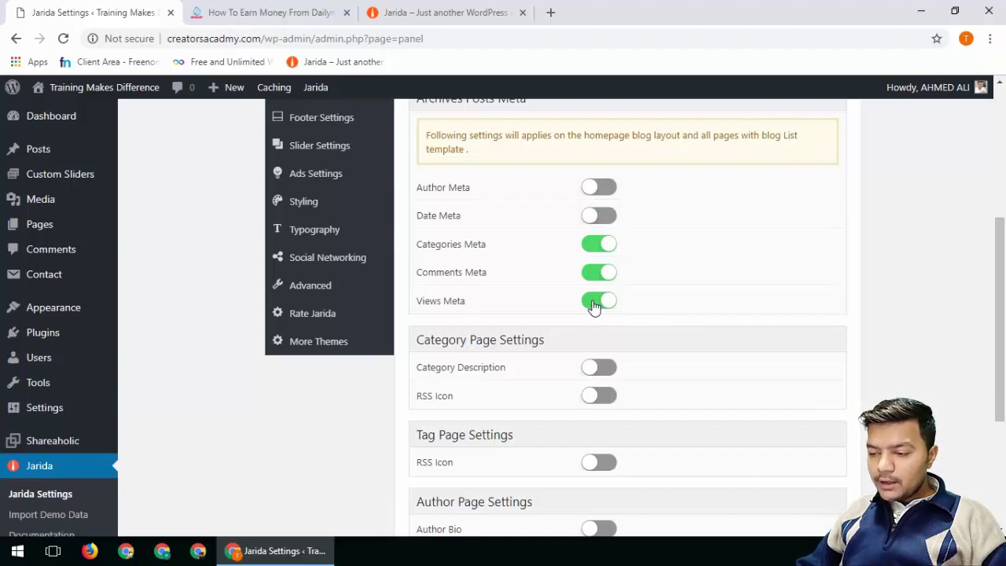
# Review the category, tag, author and search page options in the archives settings, and open Article Settings.
pyautogui.scroll(-1, 797, 337)
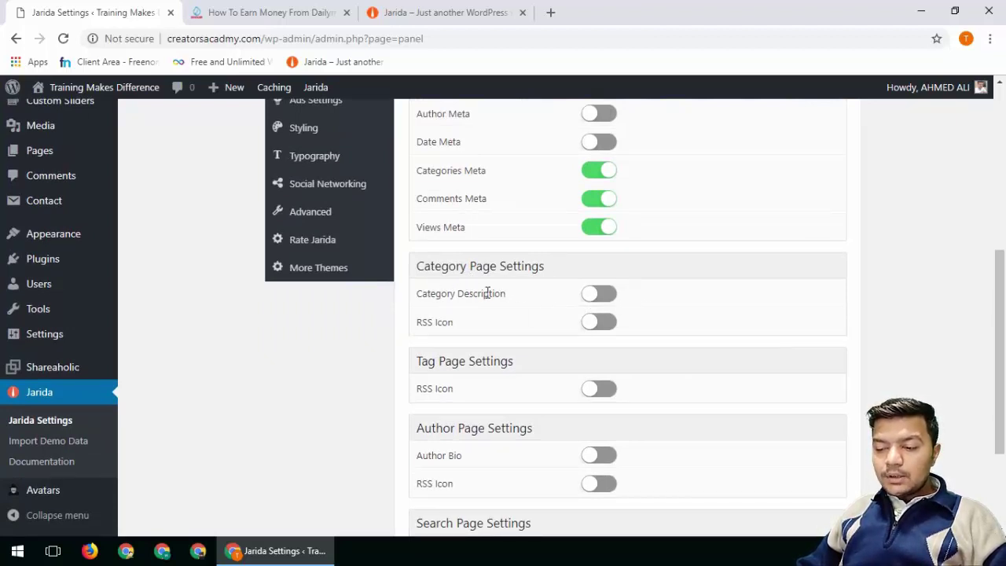
pyautogui.moveTo(436, 294); pyautogui.dragTo(478, 297)
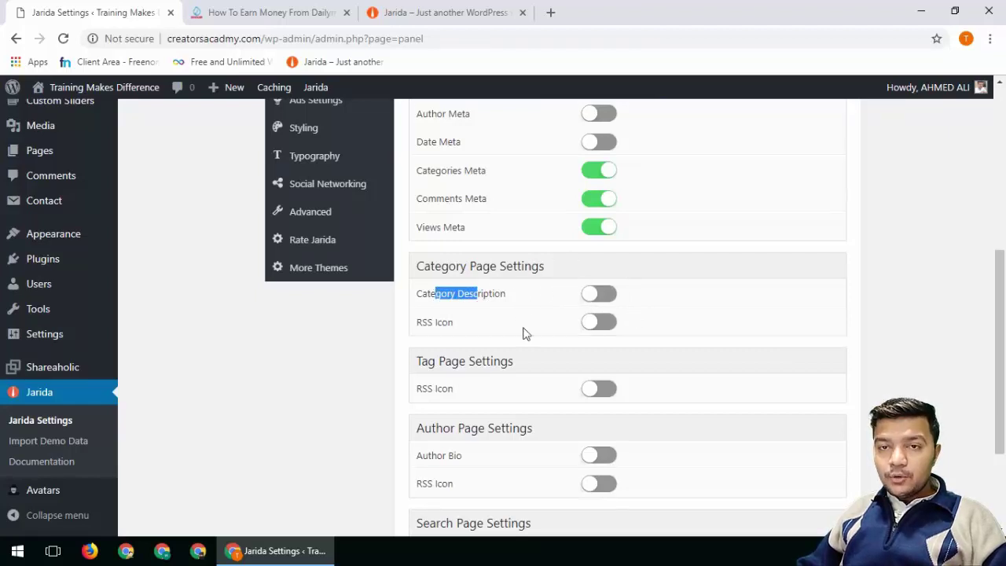
pyautogui.moveTo(420, 390); pyautogui.dragTo(449, 391)
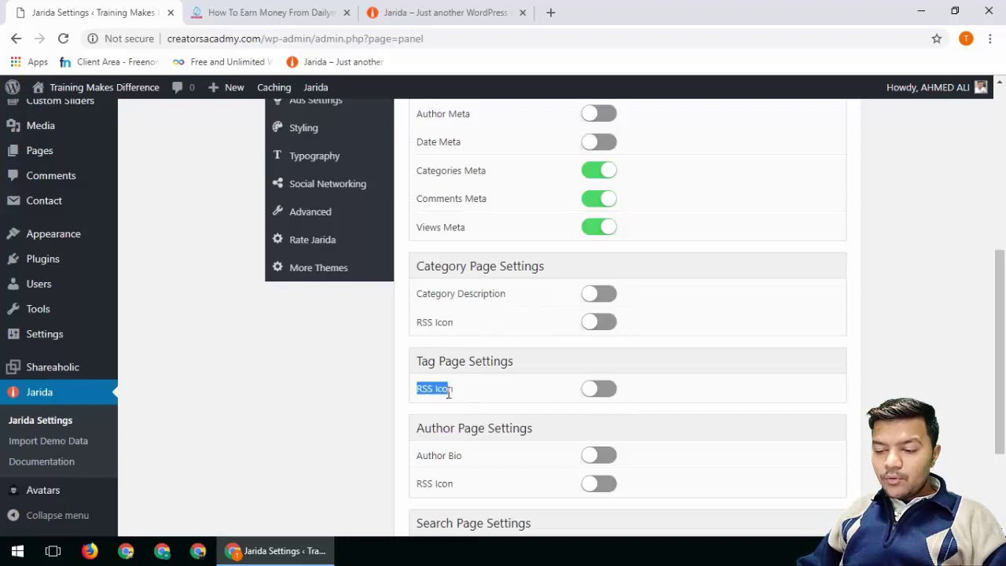
pyautogui.scroll(-2, 531, 399)
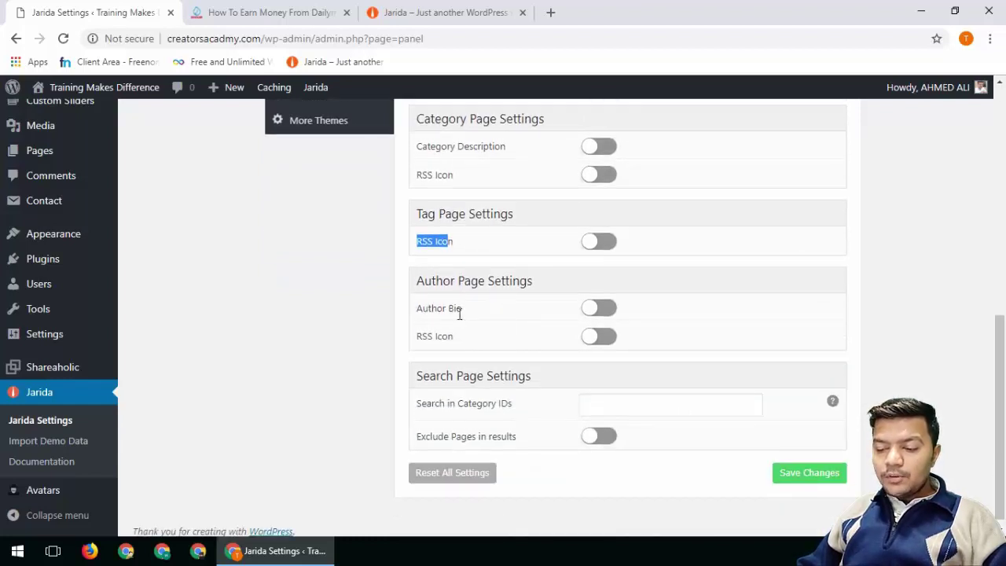
pyautogui.scroll(-1, 452, 409)
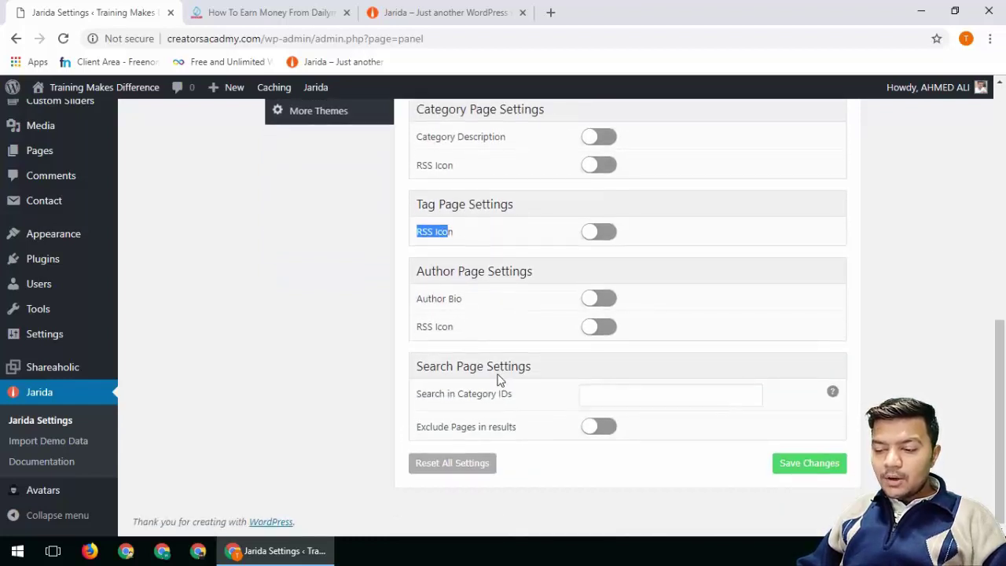
pyautogui.scroll(5, 516, 428)
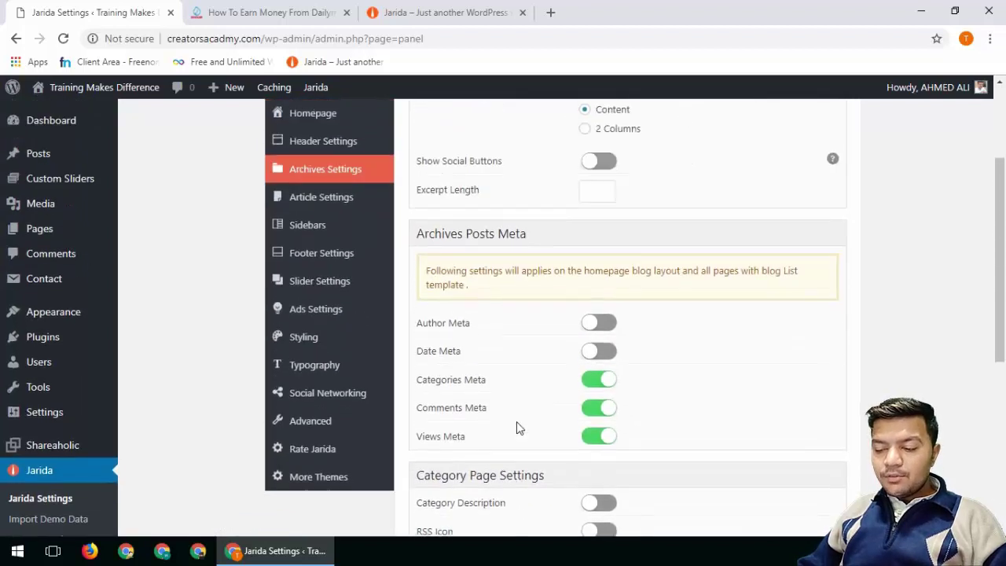
pyautogui.click(350, 202)
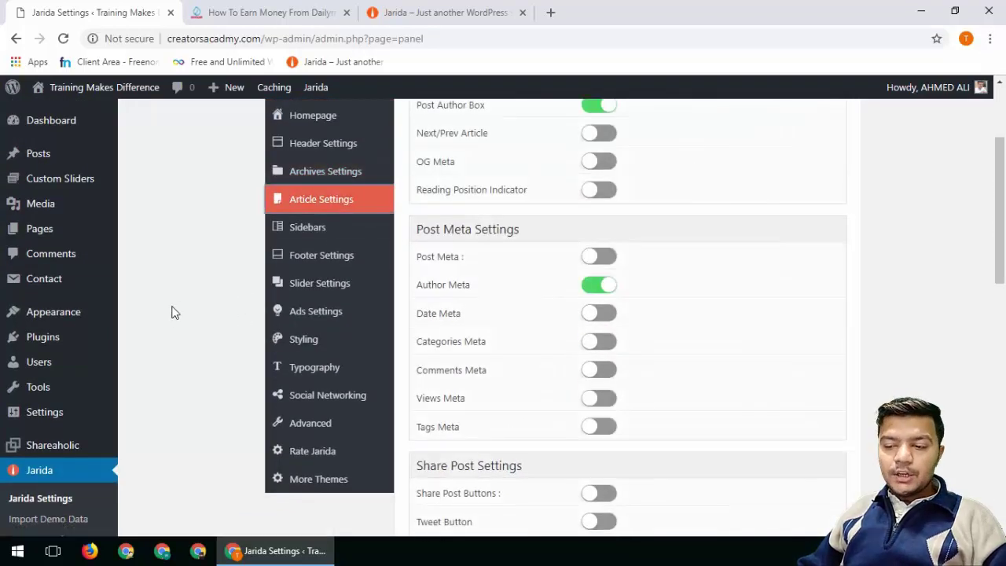
pyautogui.scroll(2, 656, 340)
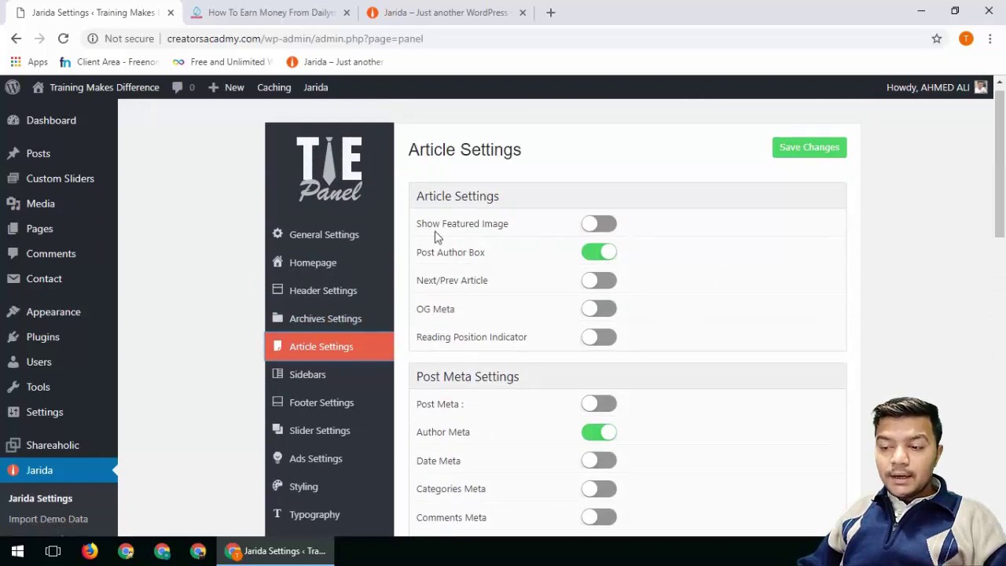
# Turn on Show Featured Image, save the settings, and reload the Dailymotion post.
pyautogui.click(607, 226)
pyautogui.click(832, 148)
pyautogui.click(225, 10)
pyautogui.press('F5')
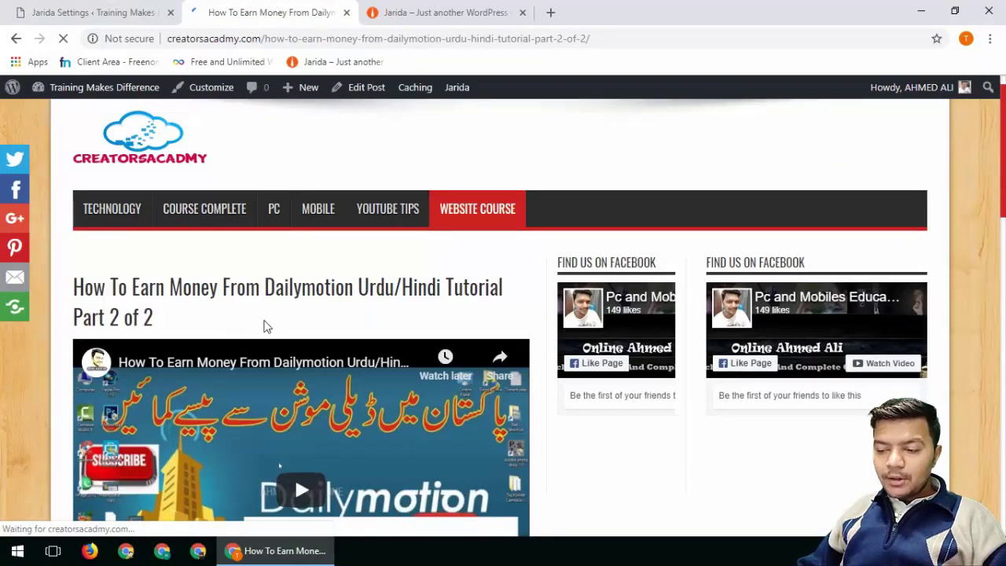
# Examine the area around the Dailymotion post's title and try playing its embedded video.
pyautogui.scroll(-1, 252, 359)
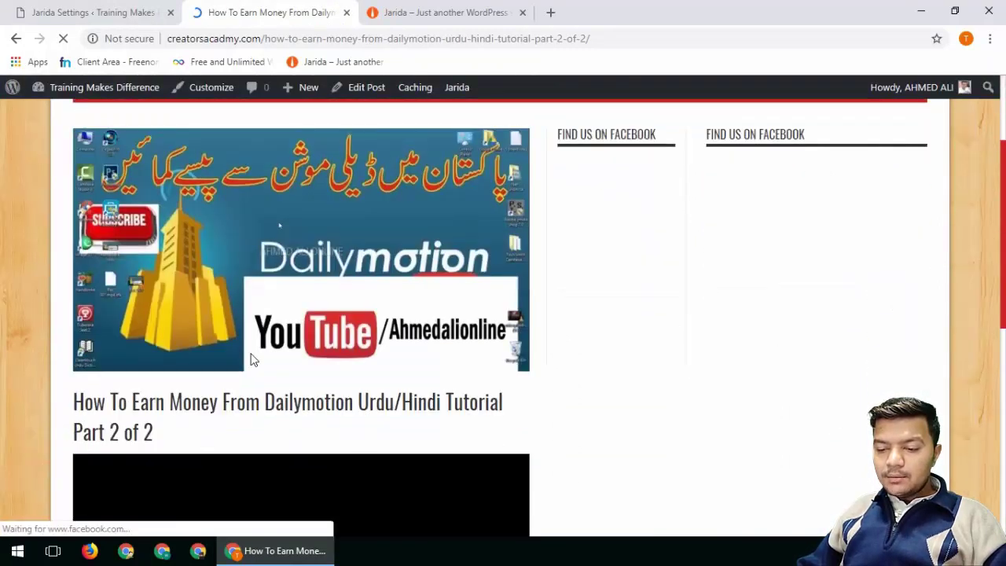
pyautogui.scroll(-2, 252, 360)
pyautogui.scroll(-1, 249, 362)
pyautogui.scroll(3, 264, 262)
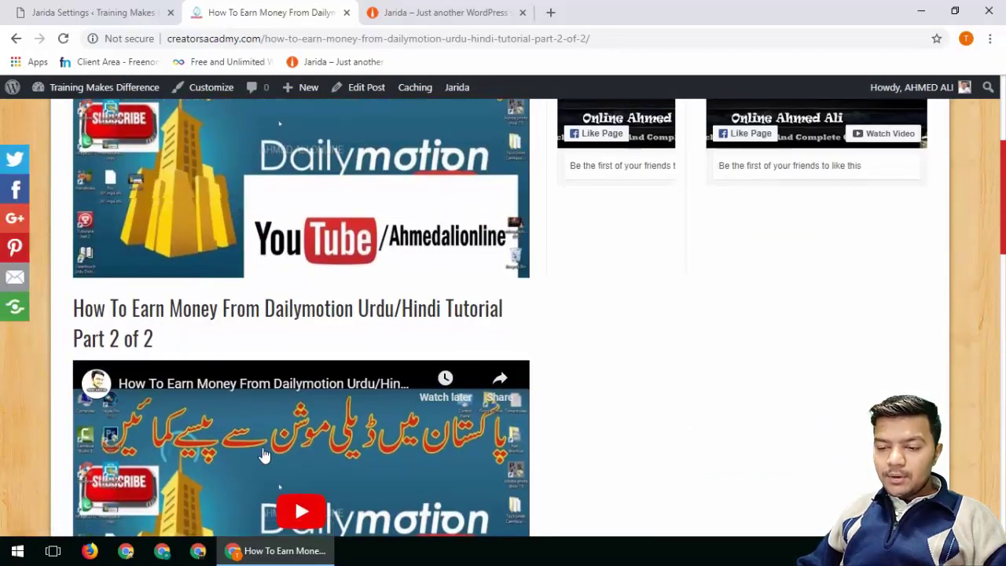
pyautogui.scroll(-1, 265, 456)
pyautogui.click(298, 439)
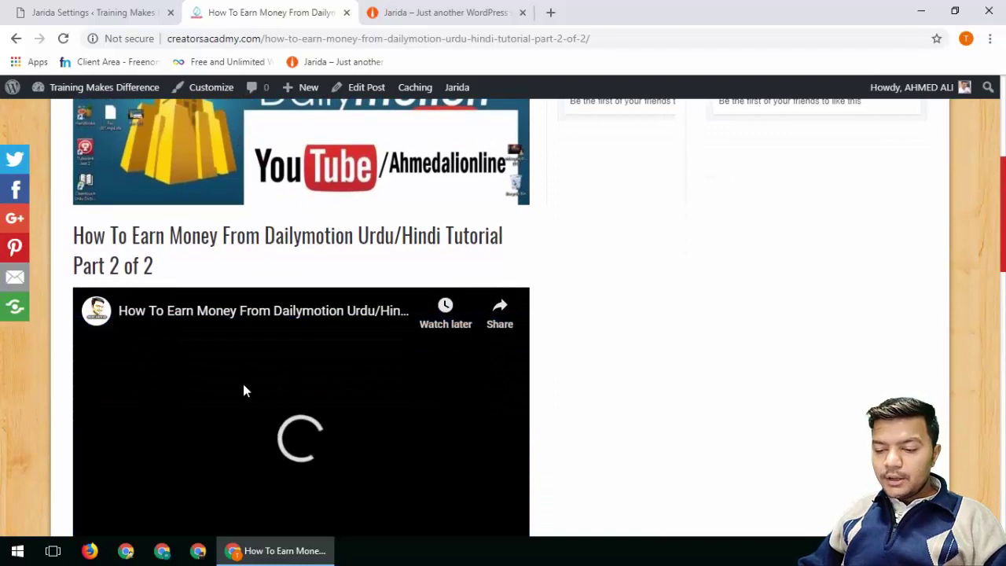
pyautogui.scroll(-1, 243, 384)
pyautogui.click(98, 502)
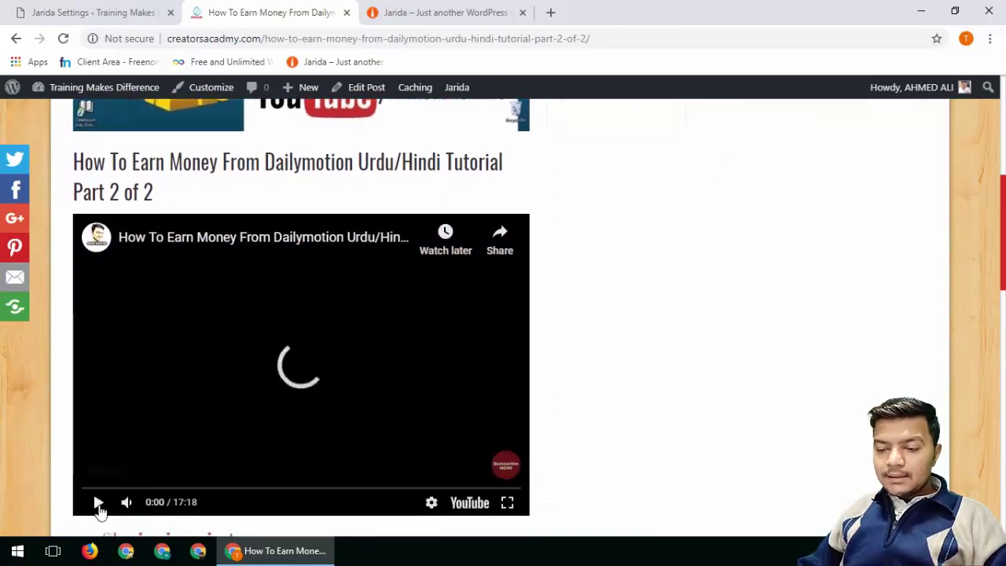
# Turn off Show Featured Image in Article Settings, save, and recheck the Dailymotion post and its author box.
pyautogui.click(114, 10)
pyautogui.click(591, 225)
pyautogui.click(795, 147)
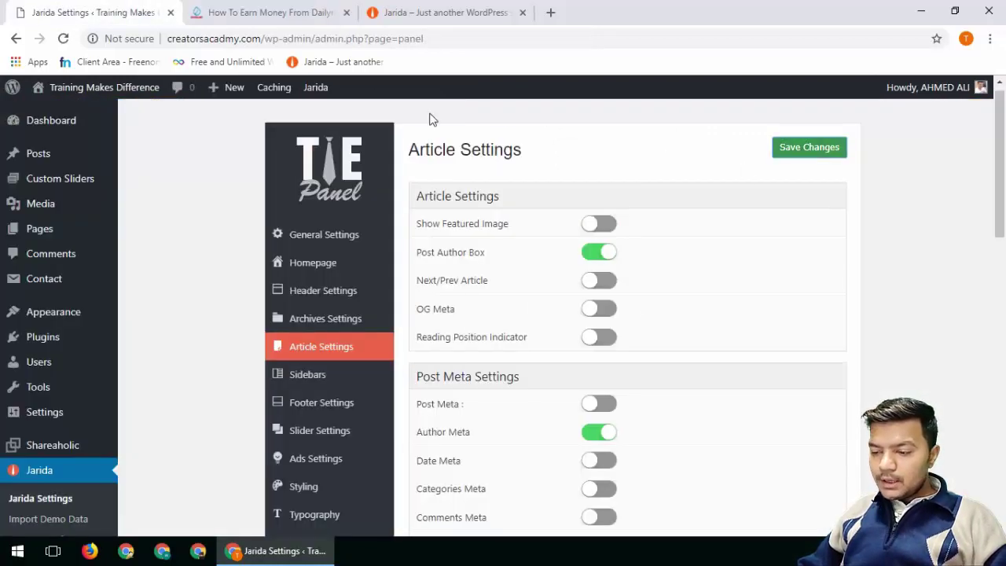
pyautogui.click(236, 9)
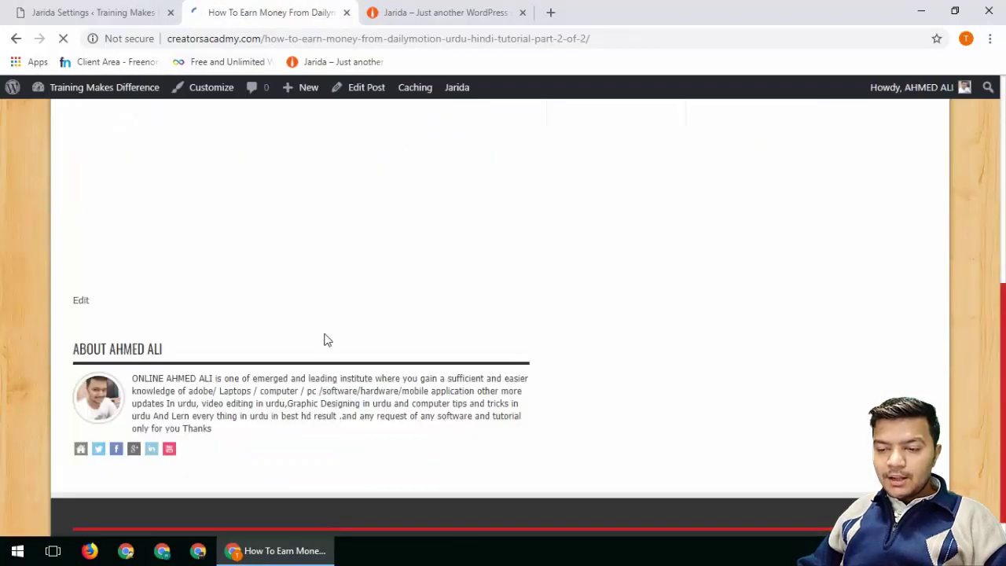
pyautogui.hotkey('ctrl', 'pageup')
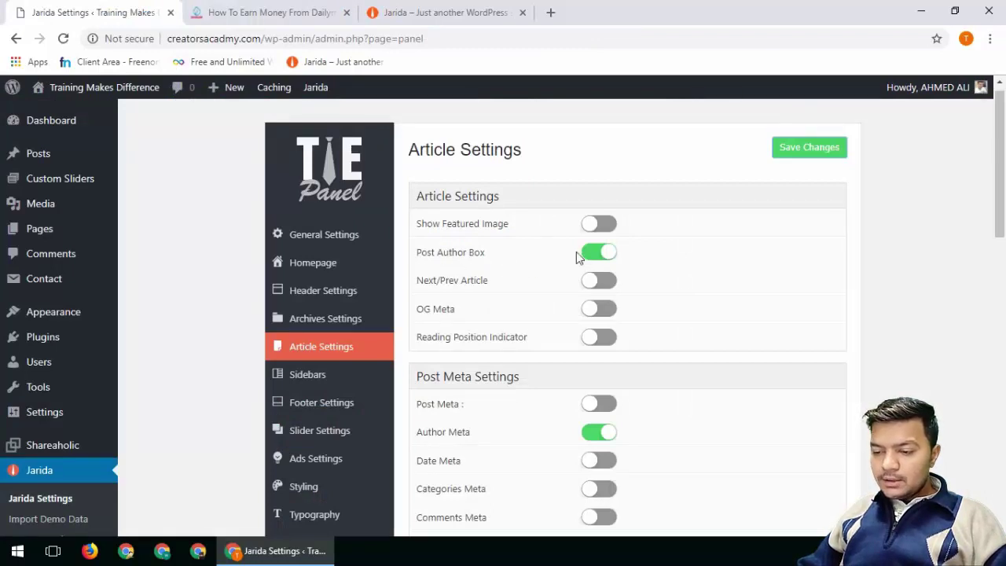
# Turn on Next/Prev Article, OG Meta and Reading Position Indicator in Article Settings, and save the changes.
pyautogui.click(604, 287)
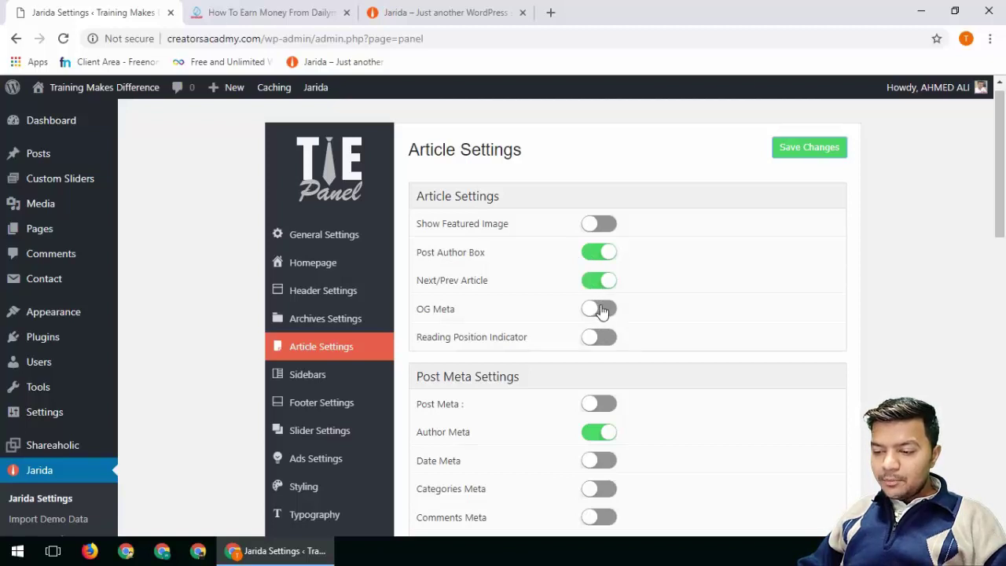
pyautogui.click(603, 312)
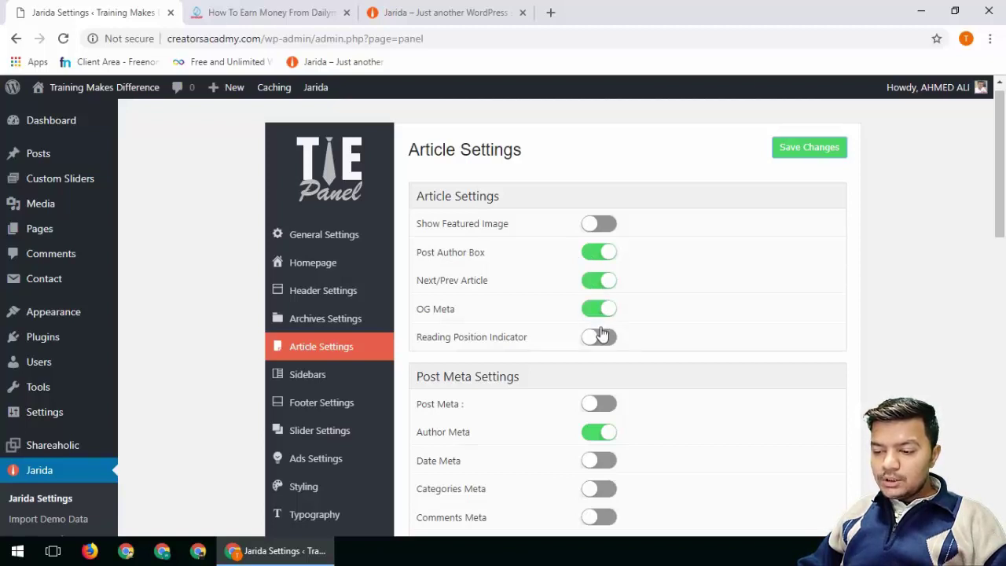
pyautogui.click(602, 338)
pyautogui.click(808, 152)
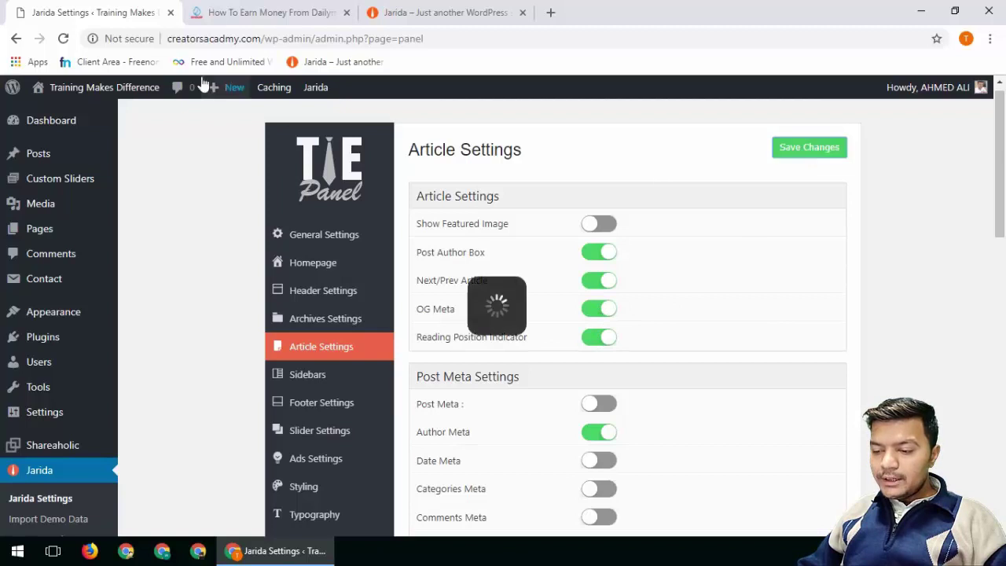
# Reload the Dailymotion post and check the article navigation above the author box.
pyautogui.click(224, 9)
pyautogui.press('F5')
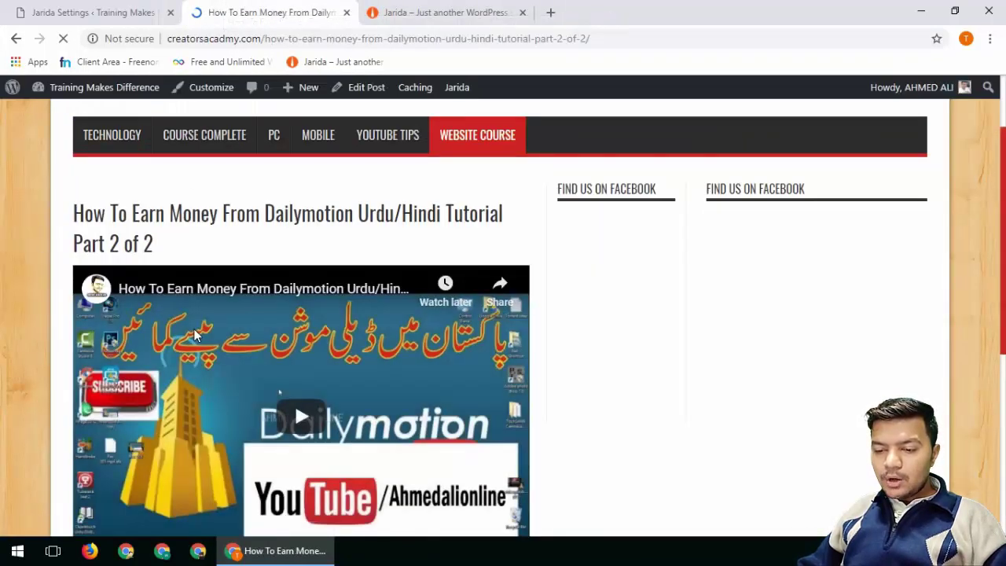
pyautogui.scroll(-3, 201, 306)
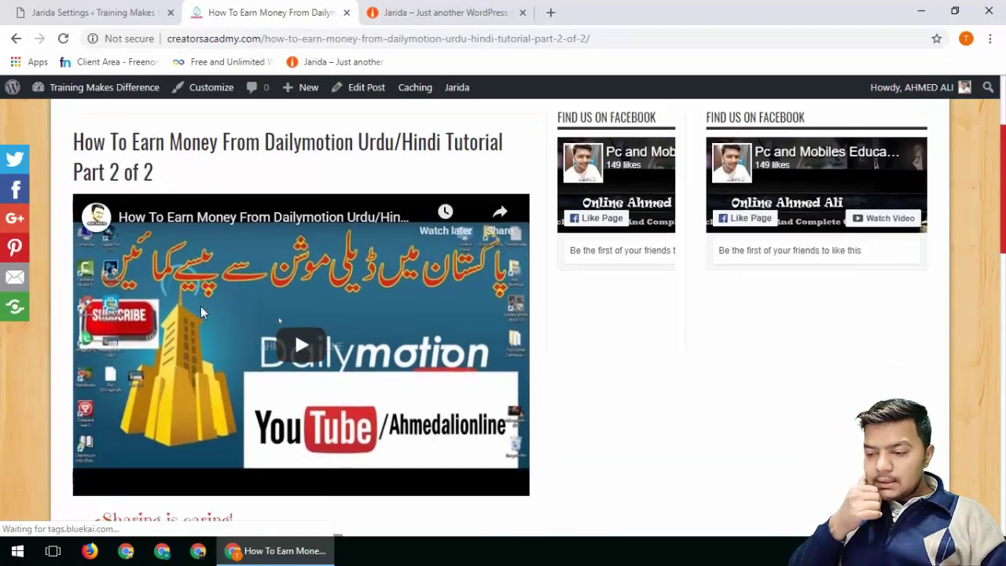
pyautogui.scroll(-8, 201, 306)
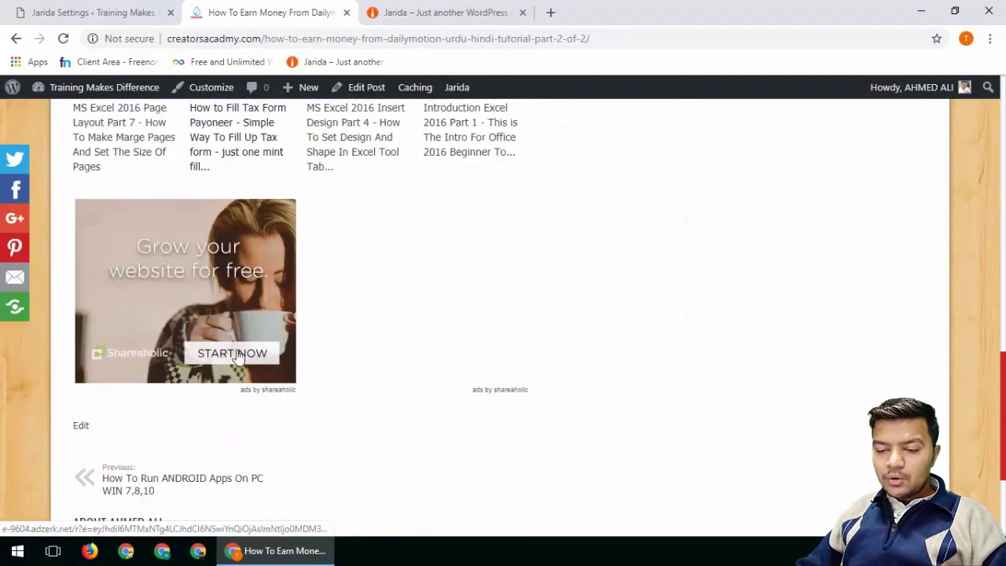
pyautogui.scroll(-3, 165, 283)
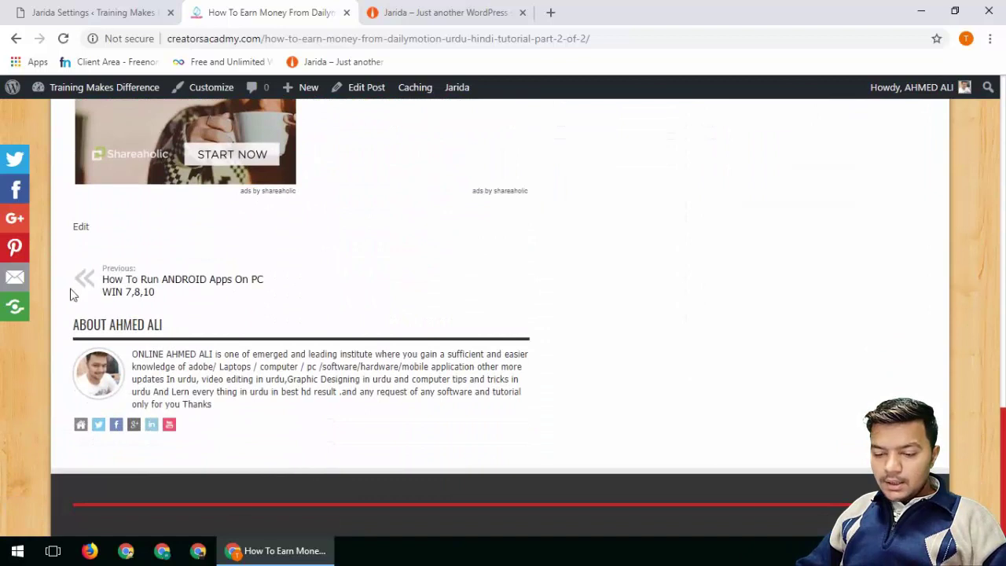
# Turn off Reading Position Indicator and OG Meta in Article Settings.
pyautogui.scroll(3, 199, 286)
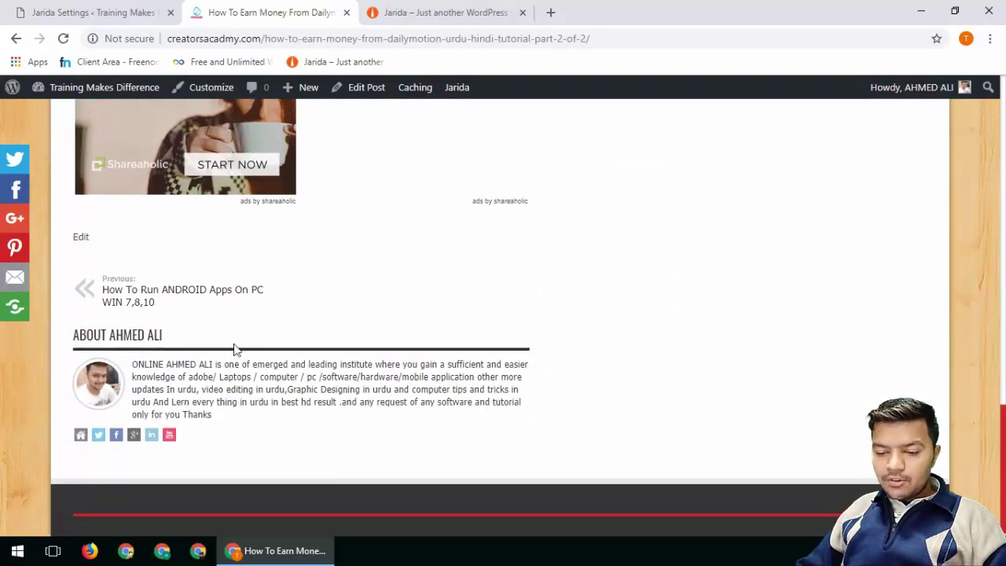
pyautogui.click(113, 14)
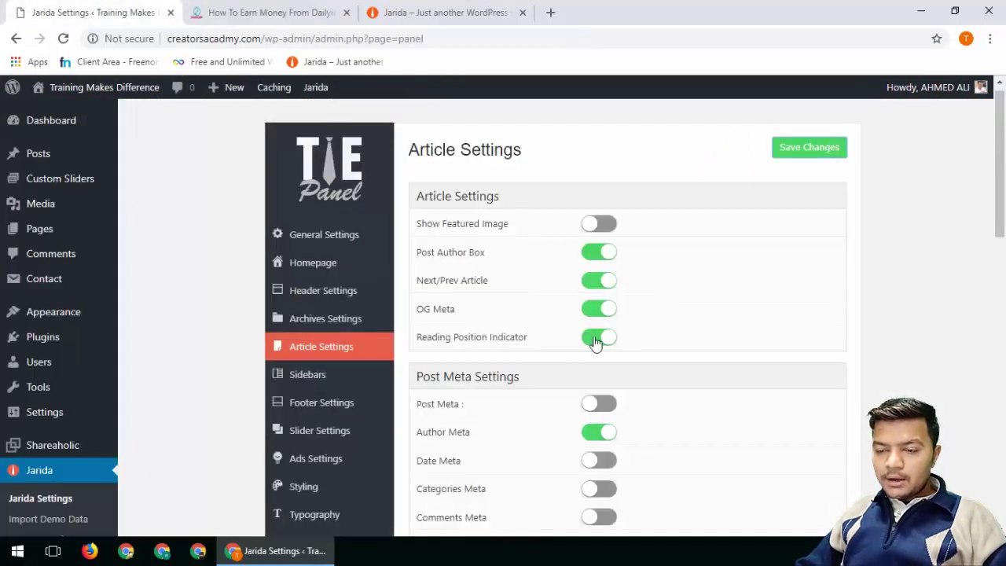
pyautogui.click(596, 338)
pyautogui.click(590, 310)
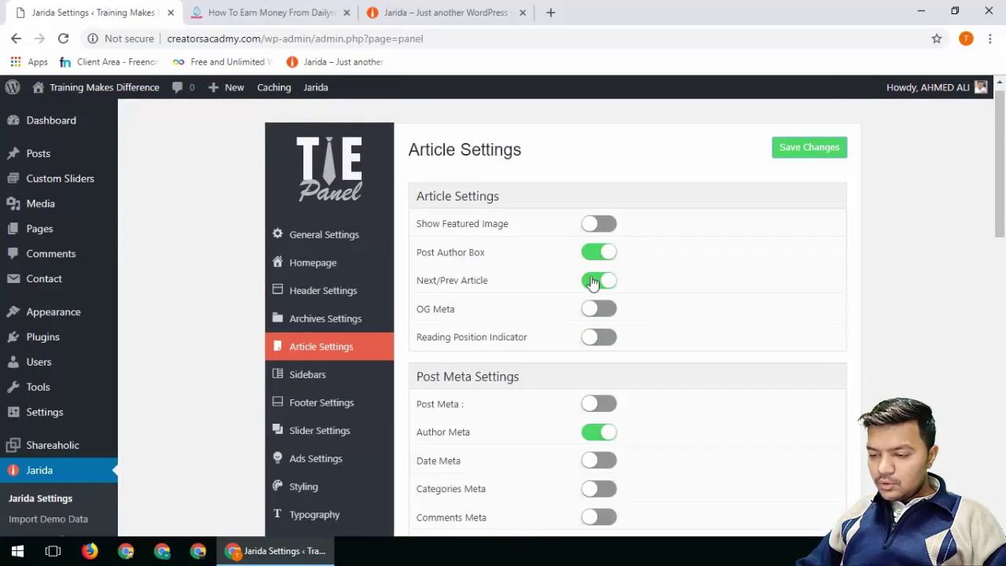
# Turn on Categories Meta, Comments Meta, Views Meta and Tags Meta in Post Meta Settings, and save the changes.
pyautogui.scroll(-2, 697, 312)
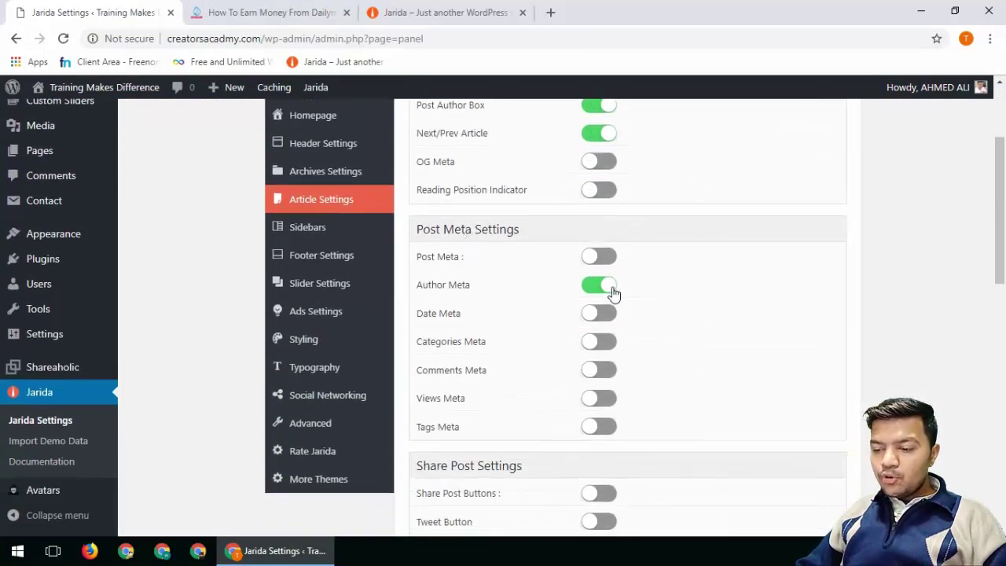
pyautogui.click(606, 342)
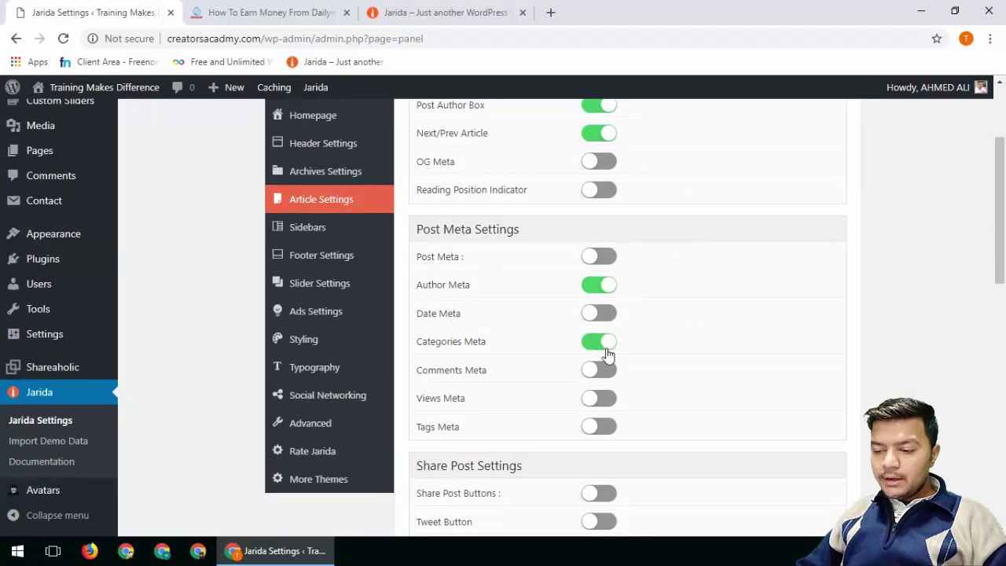
pyautogui.click(607, 371)
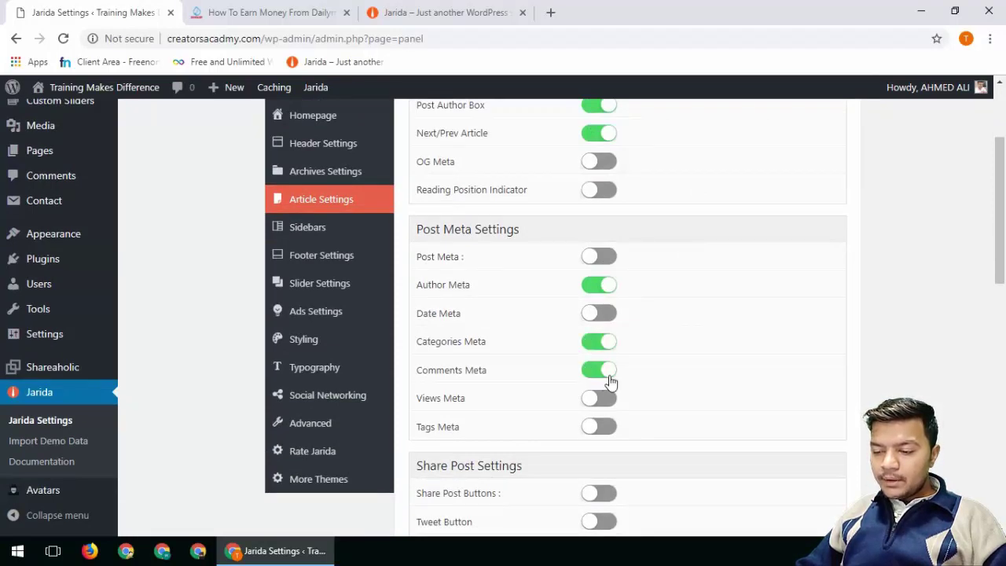
pyautogui.click(605, 429)
pyautogui.scroll(2, 809, 193)
pyautogui.click(813, 154)
# Reload the Dailymotion post and examine it from title to author box for the post meta details.
pyautogui.click(267, 12)
pyautogui.press('F5')
pyautogui.scroll(-10, 70, 405)
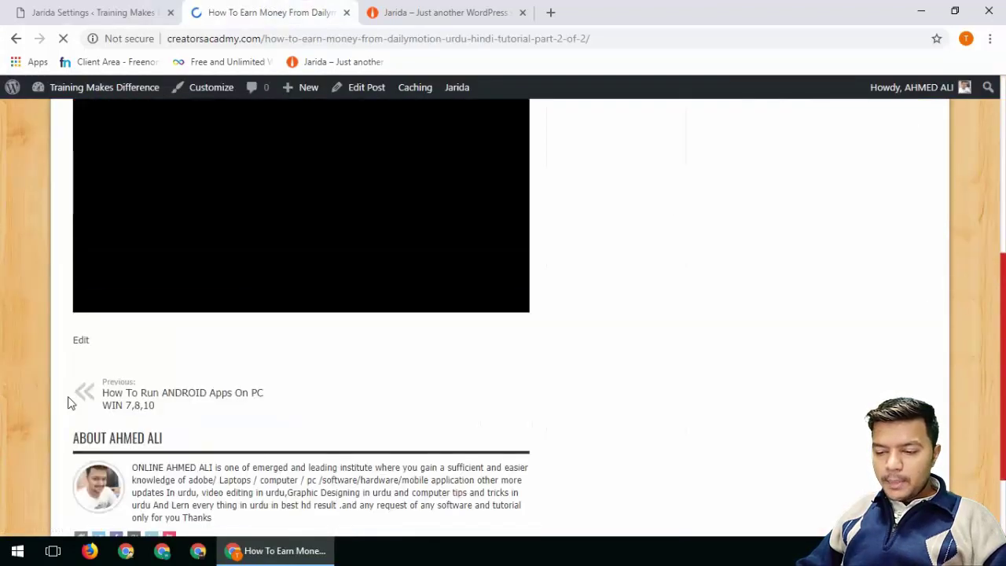
pyautogui.scroll(-6, 87, 409)
pyautogui.scroll(-5, 81, 419)
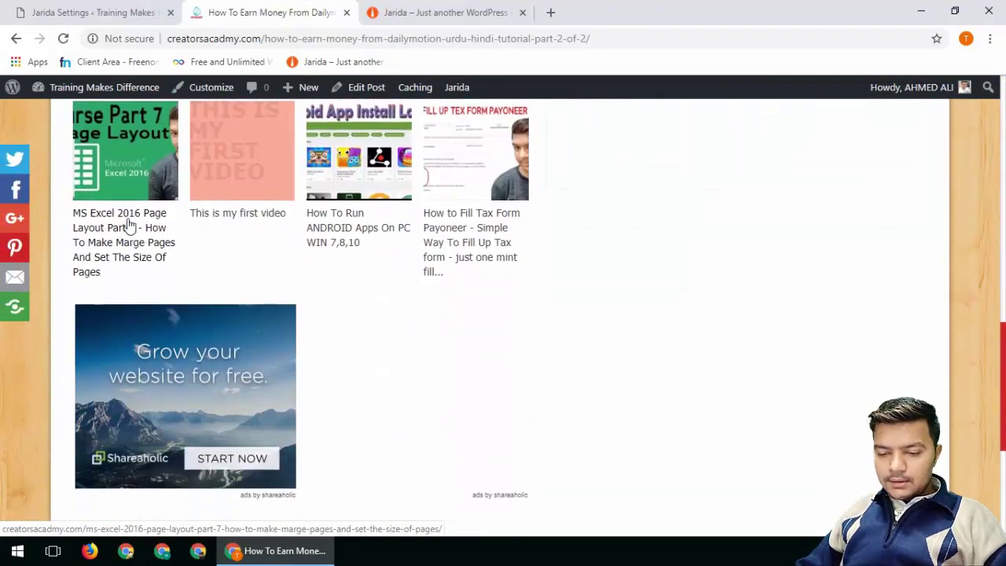
pyautogui.scroll(-2, 142, 425)
pyautogui.scroll(8, 202, 420)
pyautogui.press('Home')
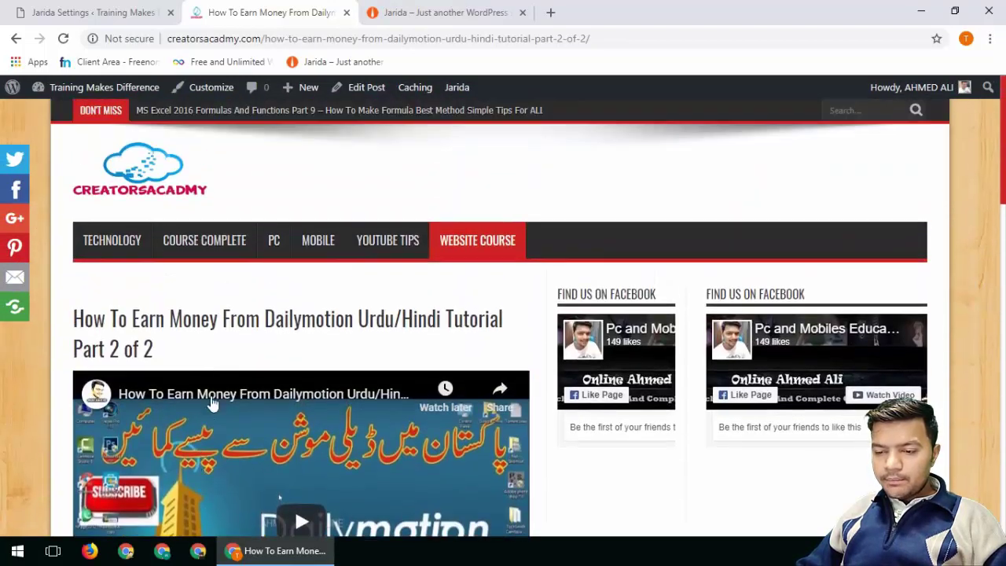
# Turn off Tags Meta in Post Meta Settings.
pyautogui.hotkey('ctrl', 'shift', 'Tab')
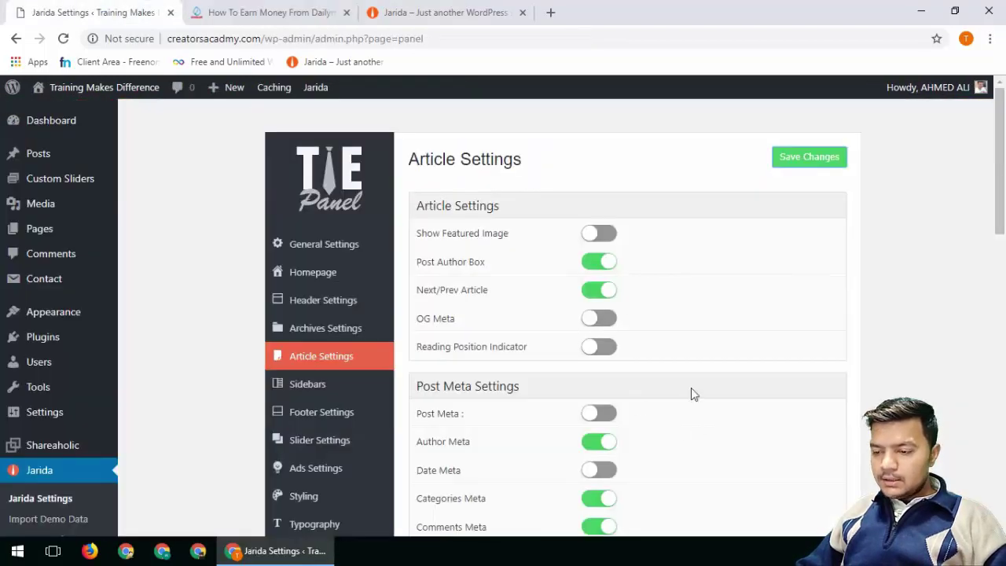
pyautogui.scroll(-4, 692, 397)
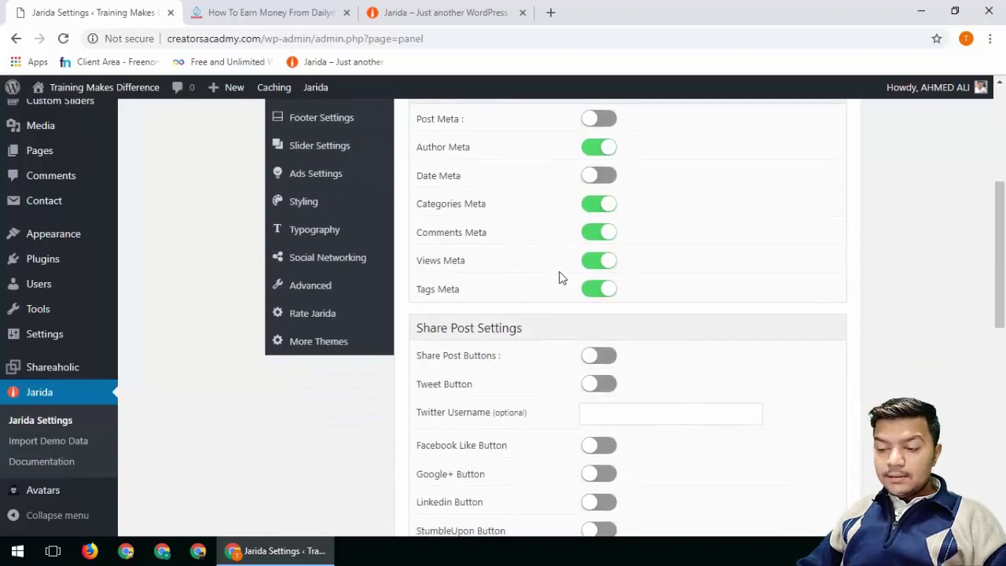
pyautogui.scroll(4, 669, 357)
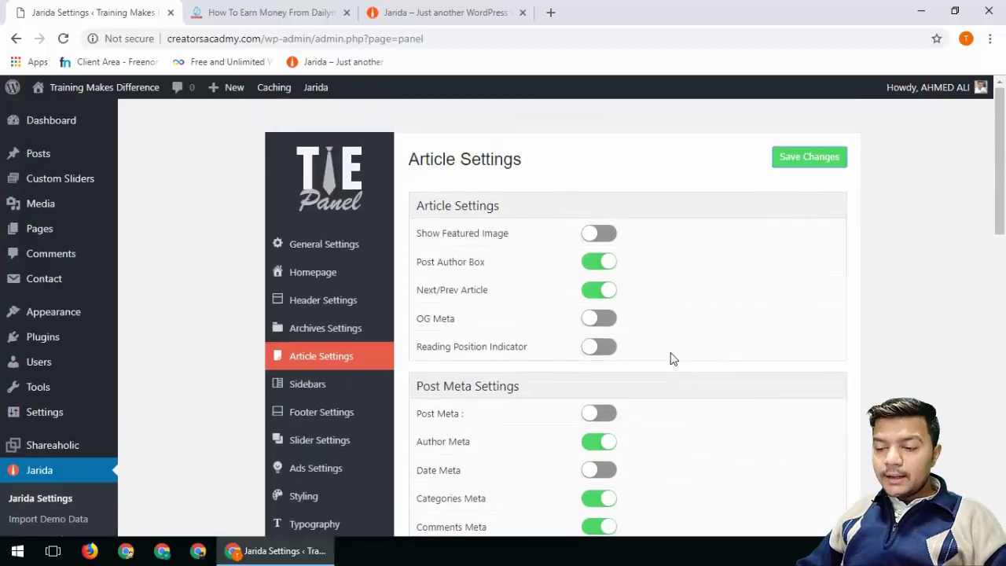
pyautogui.scroll(-3, 646, 383)
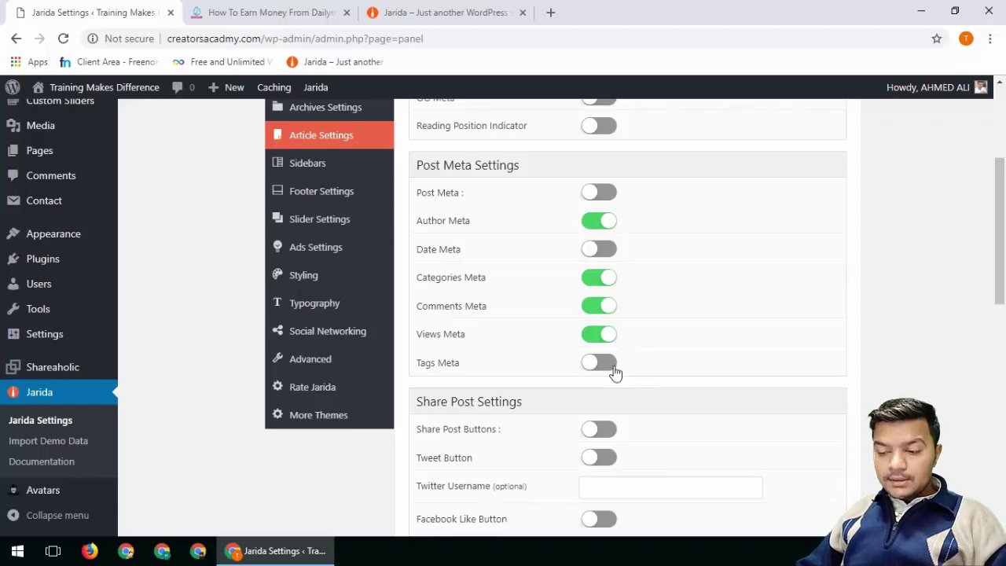
# Turn on Share Post Buttons with the Tweet, Facebook Like, Google+, Linkedin, StumbleUpon and Pinterest buttons, and save the changes.
pyautogui.scroll(-2, 614, 374)
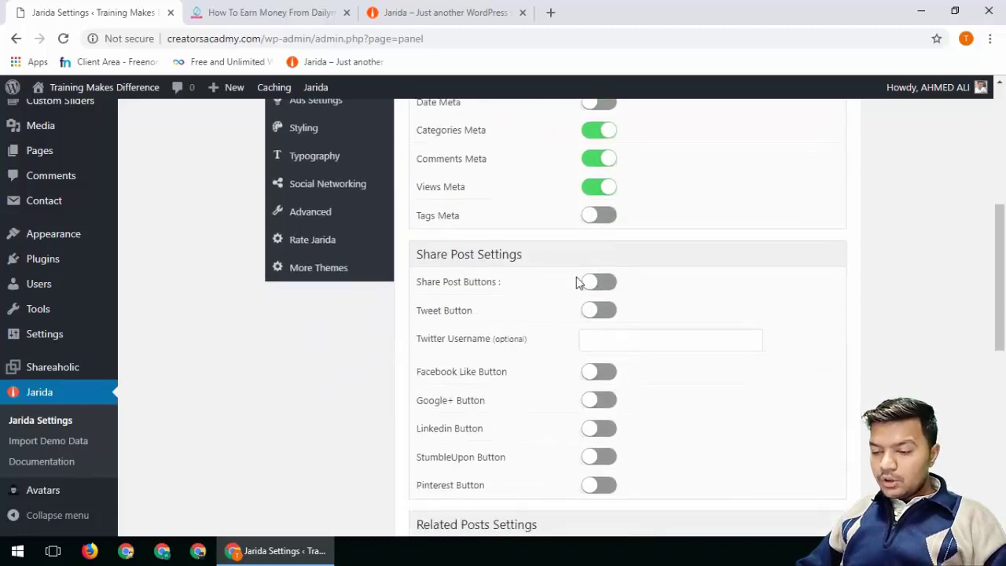
pyautogui.click(260, 12)
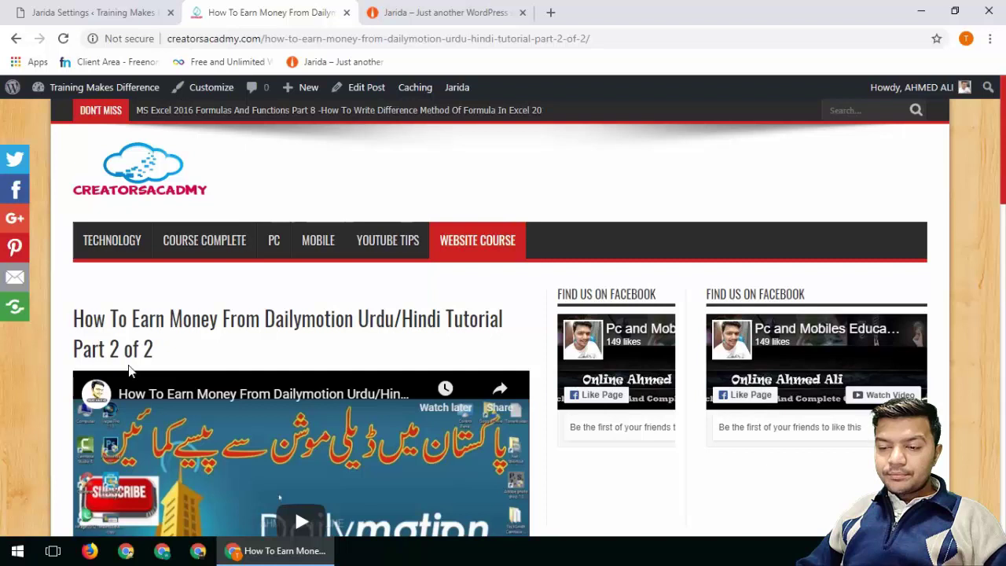
pyautogui.scroll(-6, 130, 371)
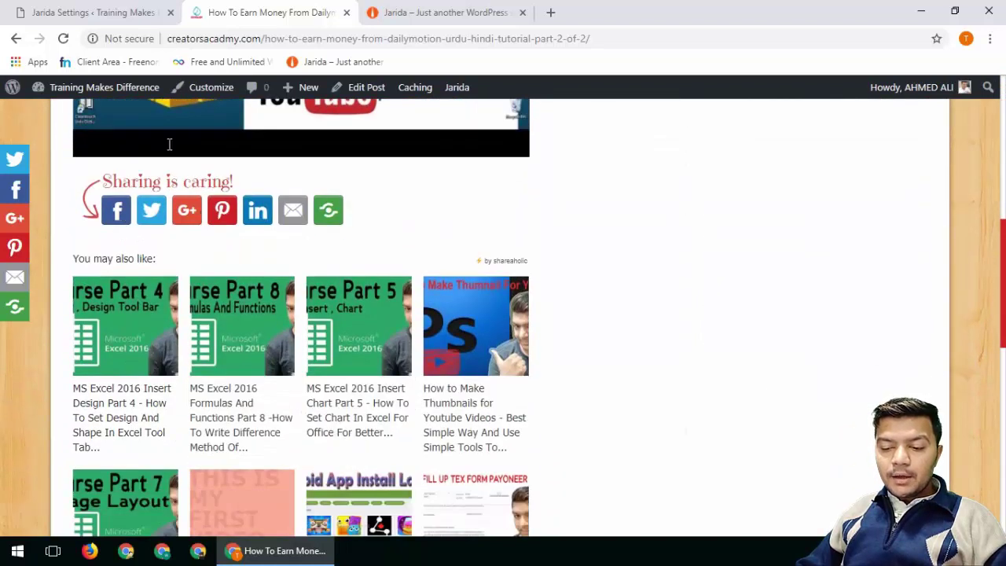
pyautogui.click(143, 13)
pyautogui.click(604, 283)
pyautogui.click(604, 371)
pyautogui.click(604, 401)
pyautogui.click(602, 429)
pyautogui.click(602, 457)
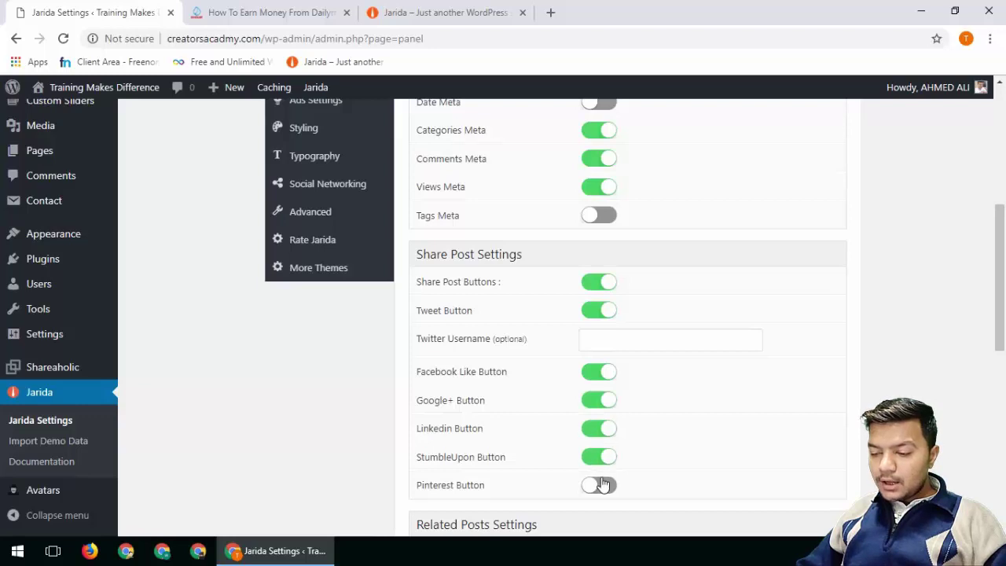
pyautogui.click(602, 485)
pyautogui.scroll(5, 724, 411)
pyautogui.click(809, 158)
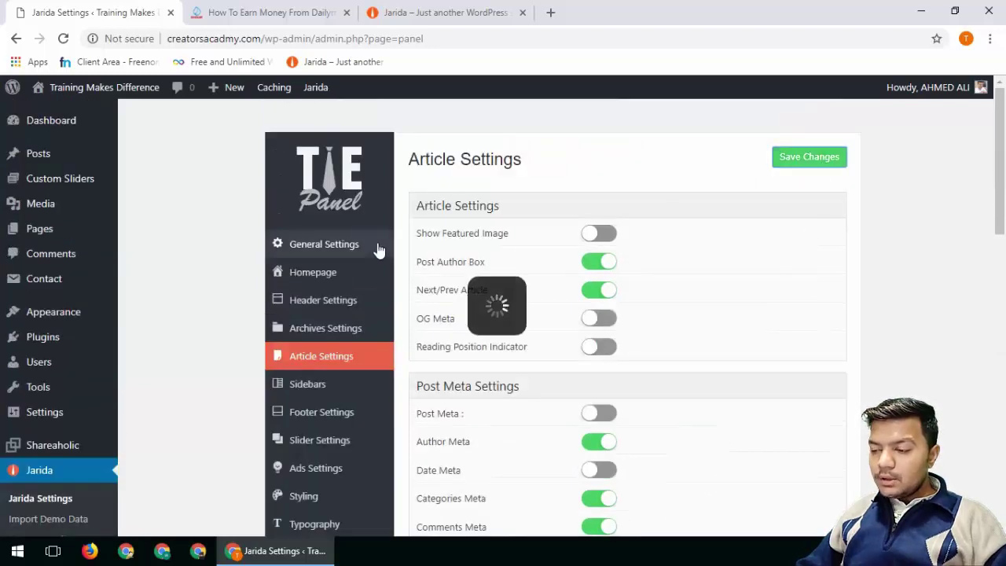
# Reload the Dailymotion post and check the theme's share buttons below the article.
pyautogui.click(292, 10)
pyautogui.press('F5')
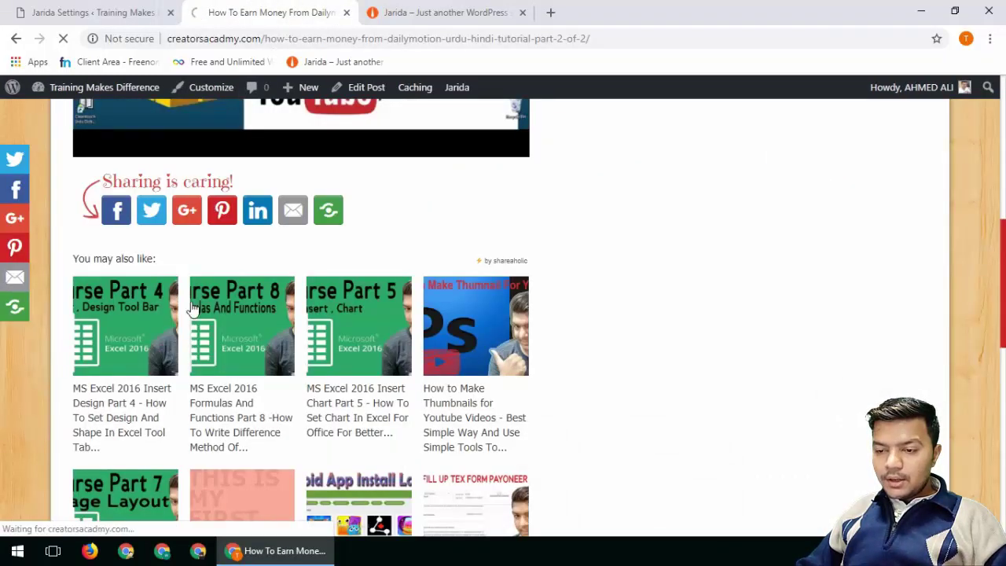
pyautogui.scroll(-4, 119, 373)
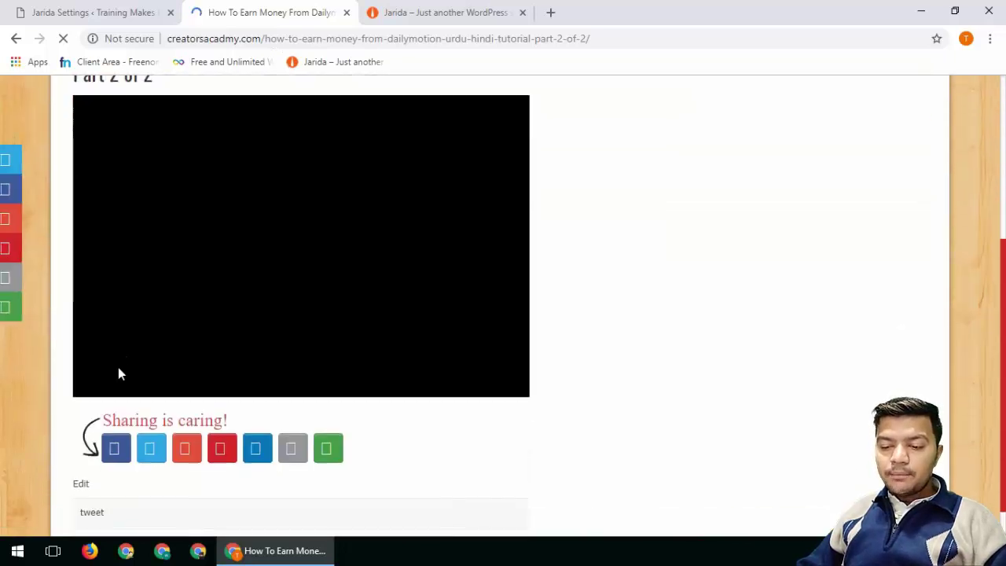
pyautogui.scroll(-3, 118, 374)
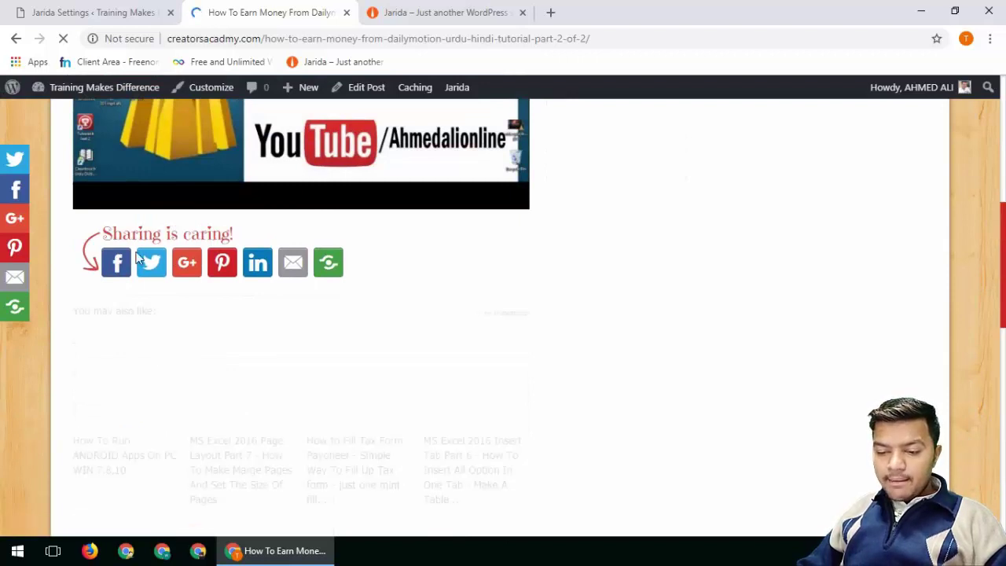
pyautogui.scroll(-3, 226, 330)
pyautogui.scroll(-5, 226, 330)
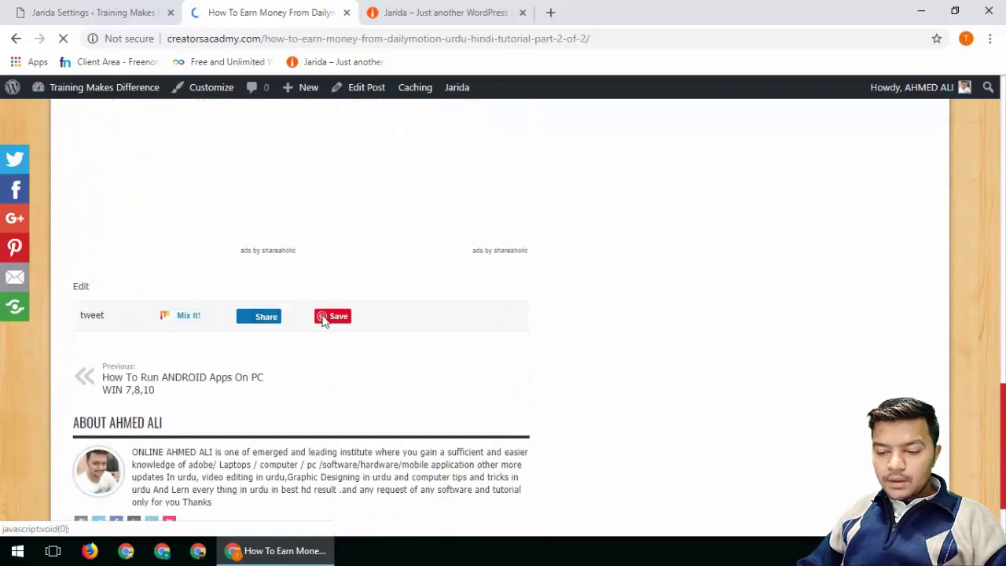
# Turn off Share Post Buttons and every individual share button in Share Post Settings, save, and reload the Dailymotion post.
pyautogui.click(118, 12)
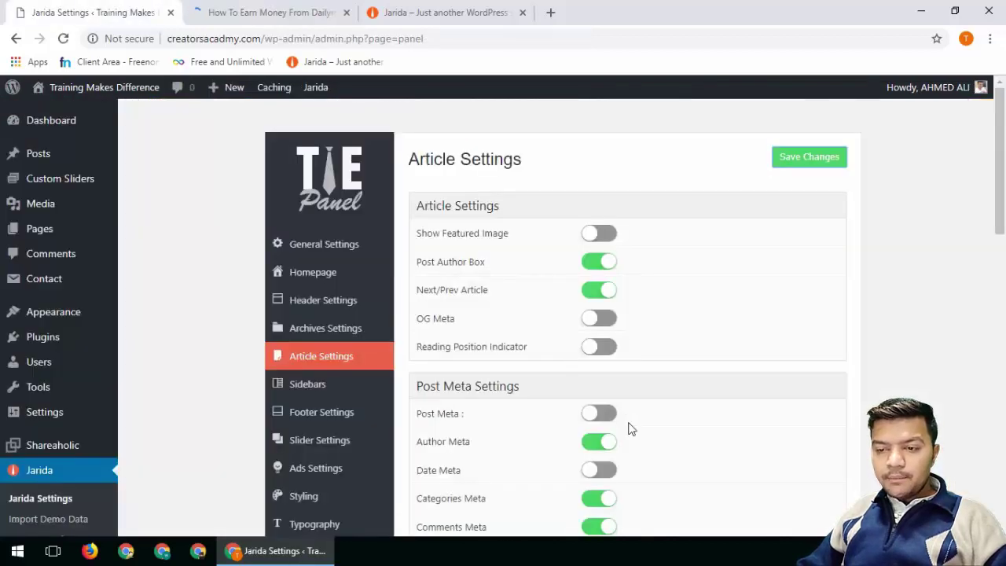
pyautogui.scroll(-5, 629, 429)
pyautogui.click(597, 285)
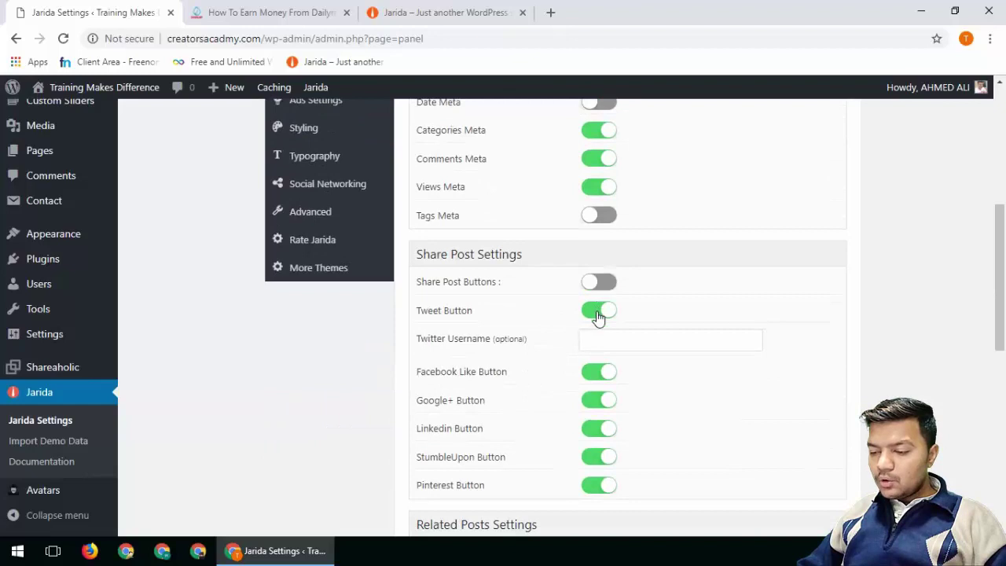
pyautogui.click(597, 374)
pyautogui.click(598, 401)
pyautogui.click(598, 430)
pyautogui.click(597, 458)
pyautogui.click(596, 486)
pyautogui.scroll(10, 853, 314)
pyautogui.click(810, 157)
pyautogui.click(271, 11)
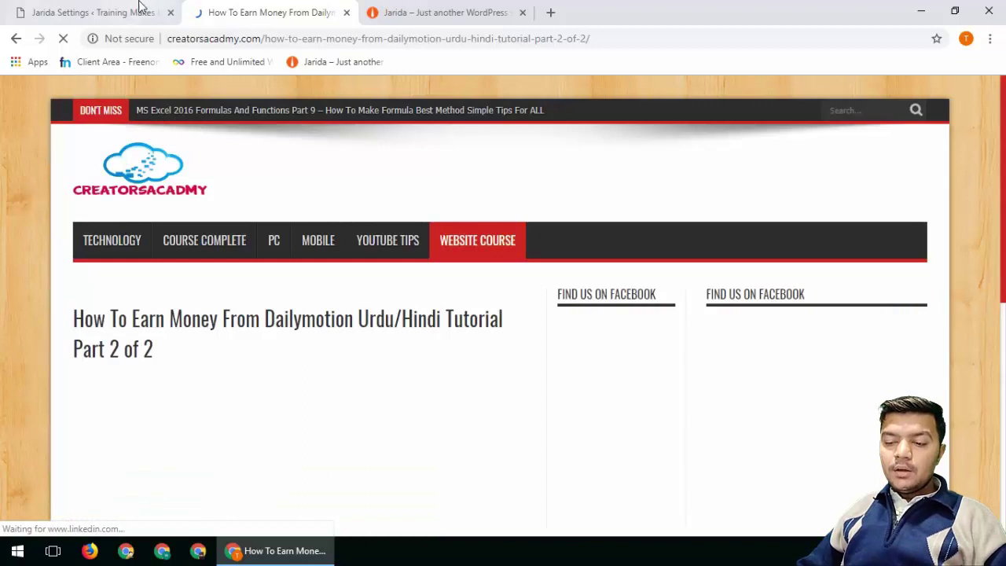
# Turn on Related Posts with Query Type Posts in the same Categories, save, and recheck the Dailymotion post.
pyautogui.click(108, 11)
pyautogui.scroll(-4, 828, 409)
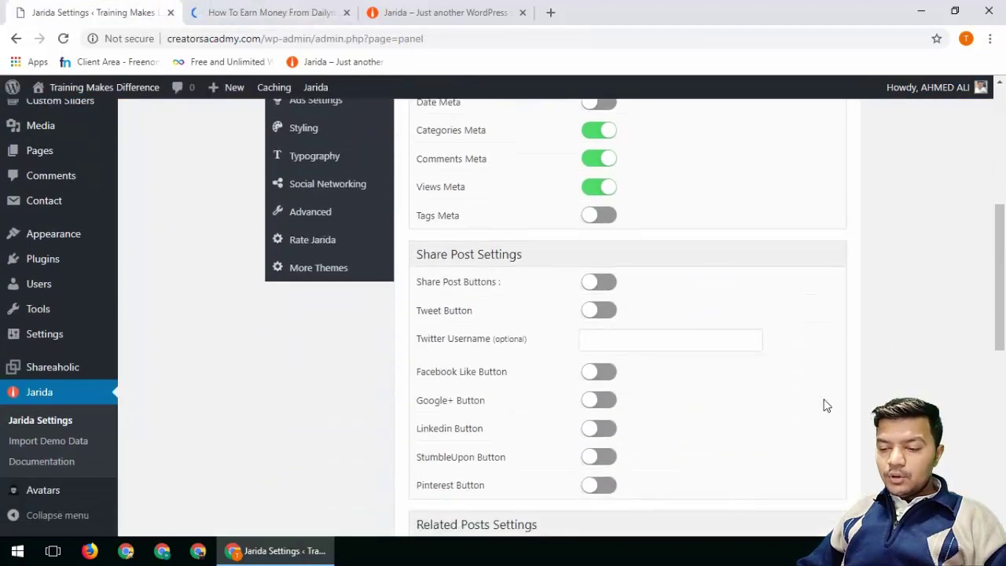
pyautogui.scroll(-6, 741, 406)
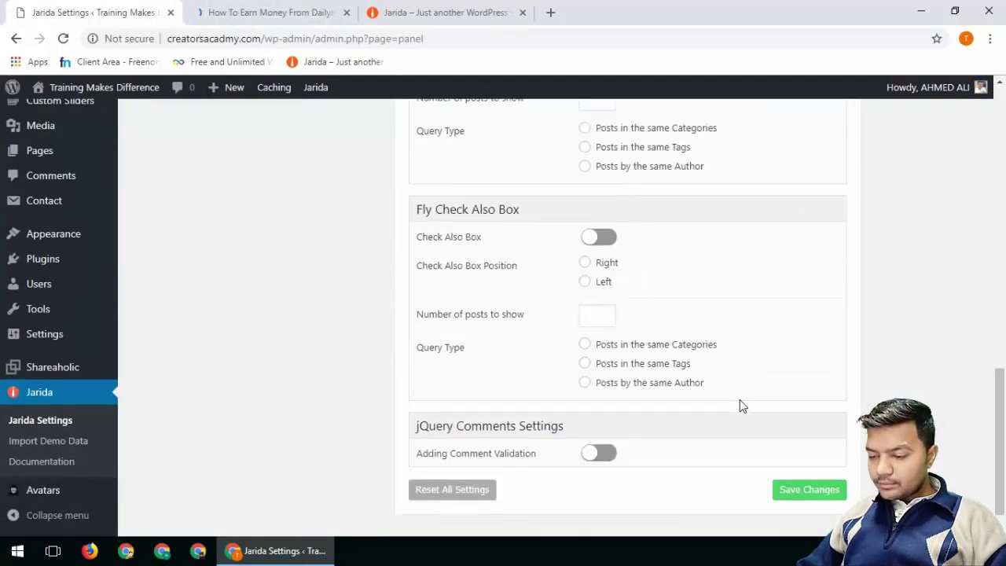
pyautogui.scroll(3, 743, 406)
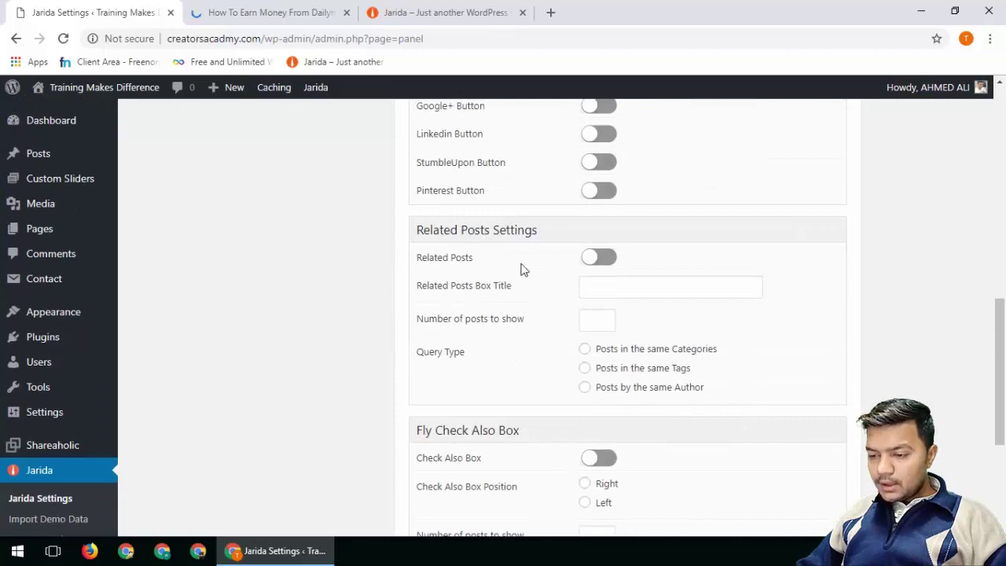
pyautogui.click(599, 258)
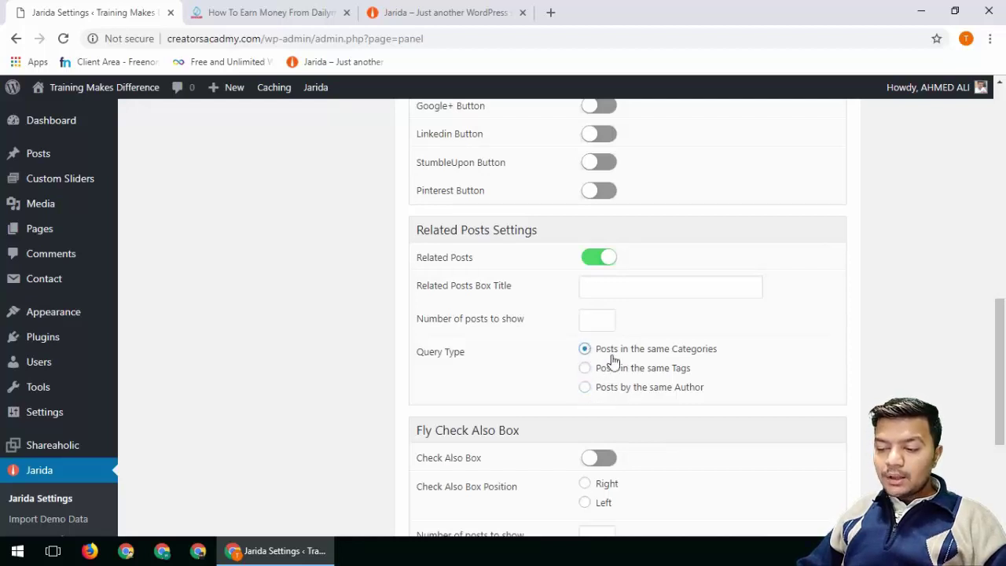
pyautogui.scroll(-3, 613, 361)
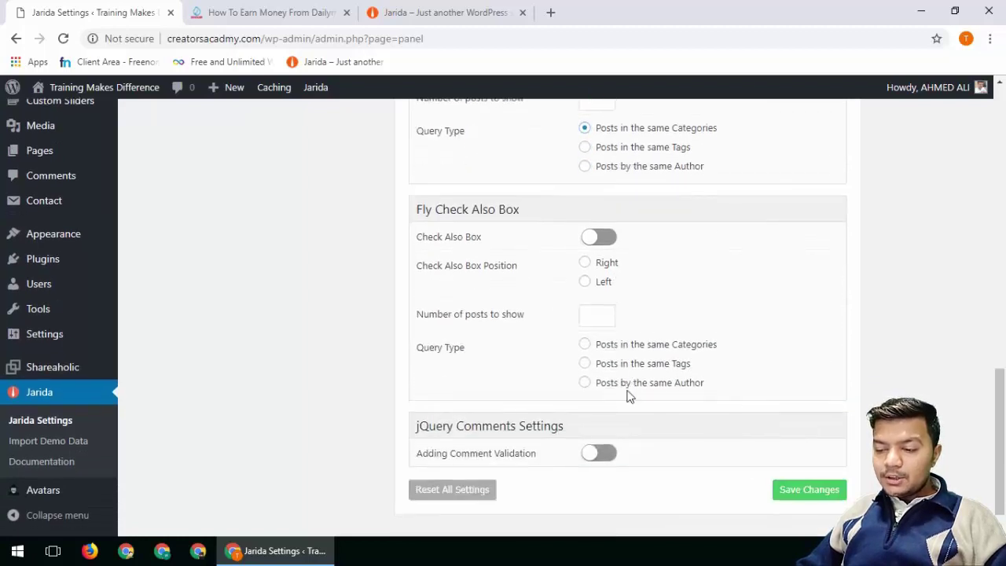
pyautogui.click(801, 491)
pyautogui.click(271, 12)
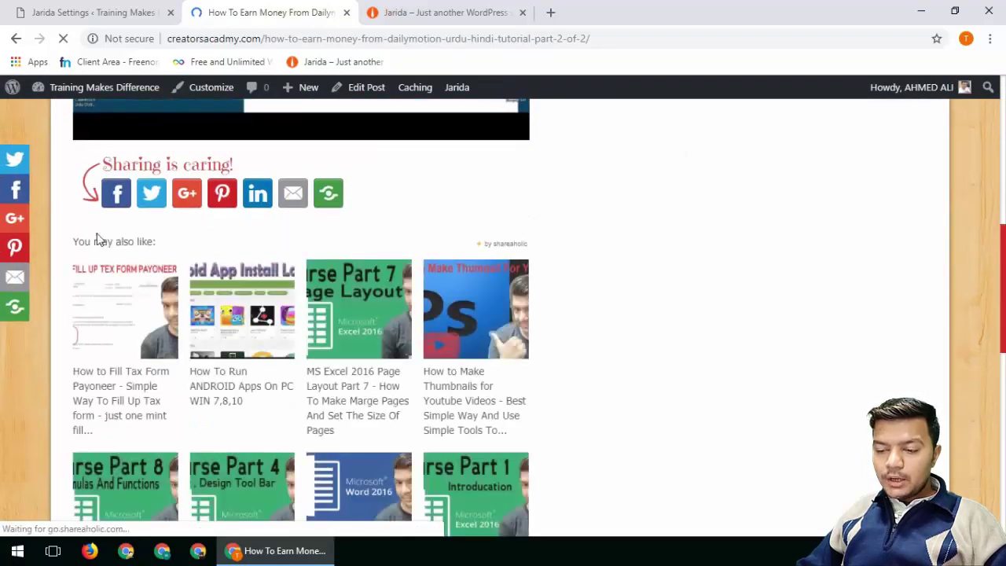
pyautogui.scroll(-1, 267, 421)
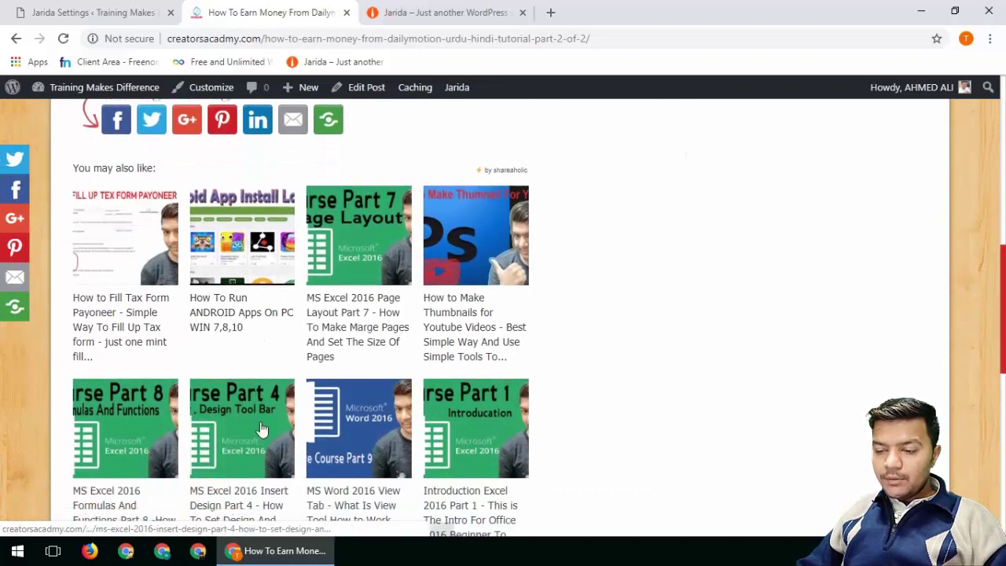
# Turn on Check Also Box with position Right, 4 posts and Posts in the same Categories, save, and reload the Dailymotion post.
pyautogui.click(134, 6)
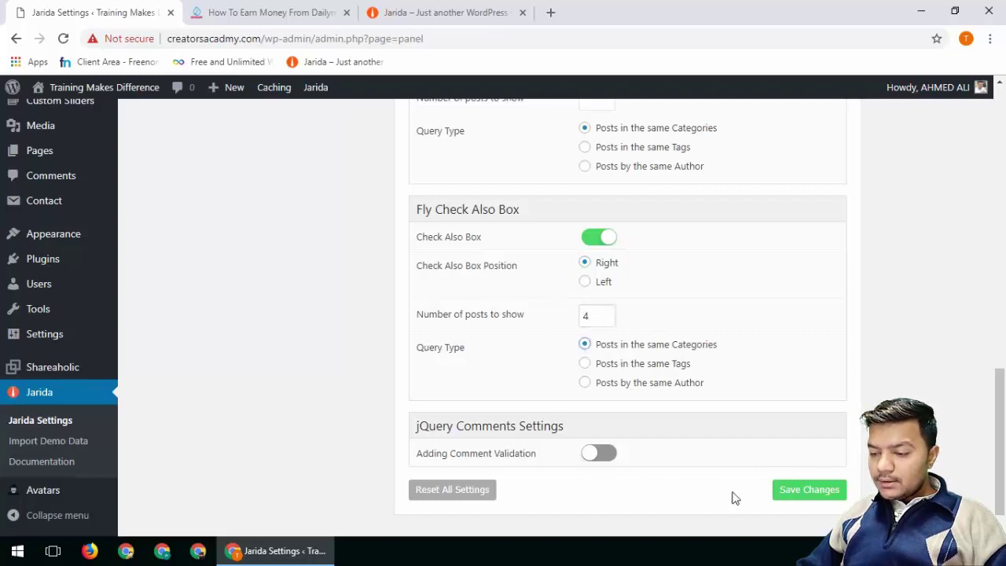
pyautogui.click(792, 490)
pyautogui.hotkey('ctrl', 'Tab')
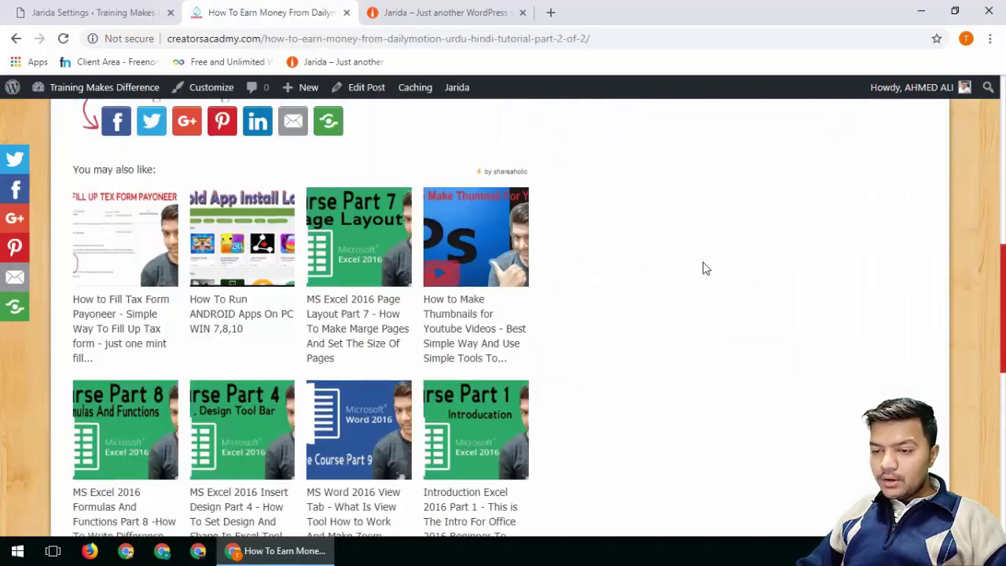
pyautogui.press('F5')
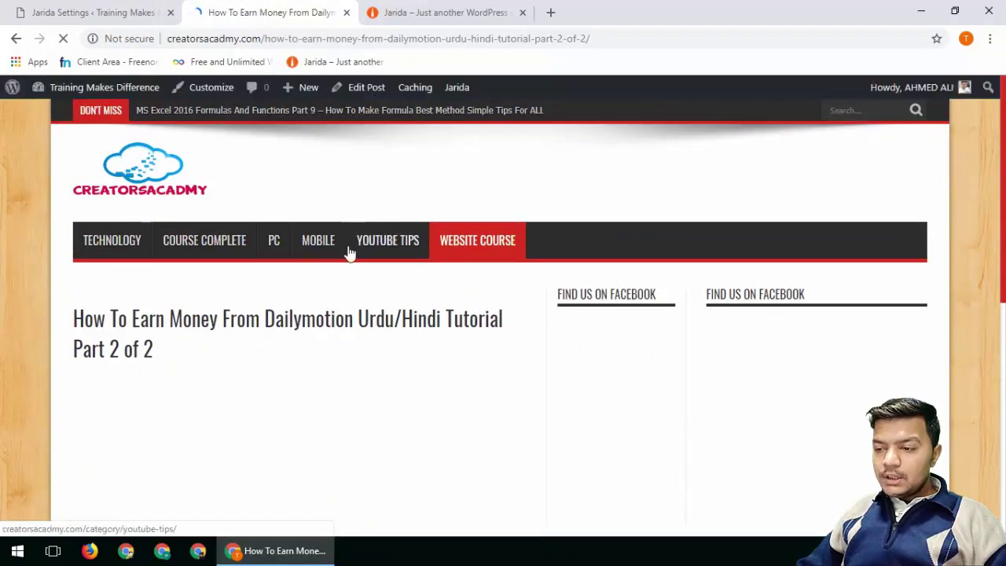
# Look through the reloaded Dailymotion post down to its author box for the Check Also box and related posts.
pyautogui.scroll(-4, 672, 213)
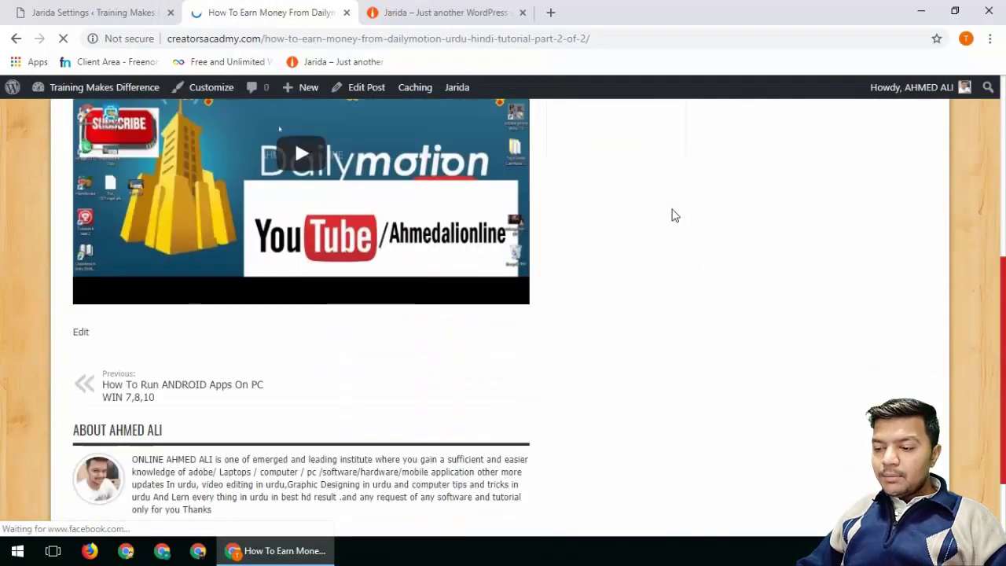
pyautogui.scroll(-8, 672, 213)
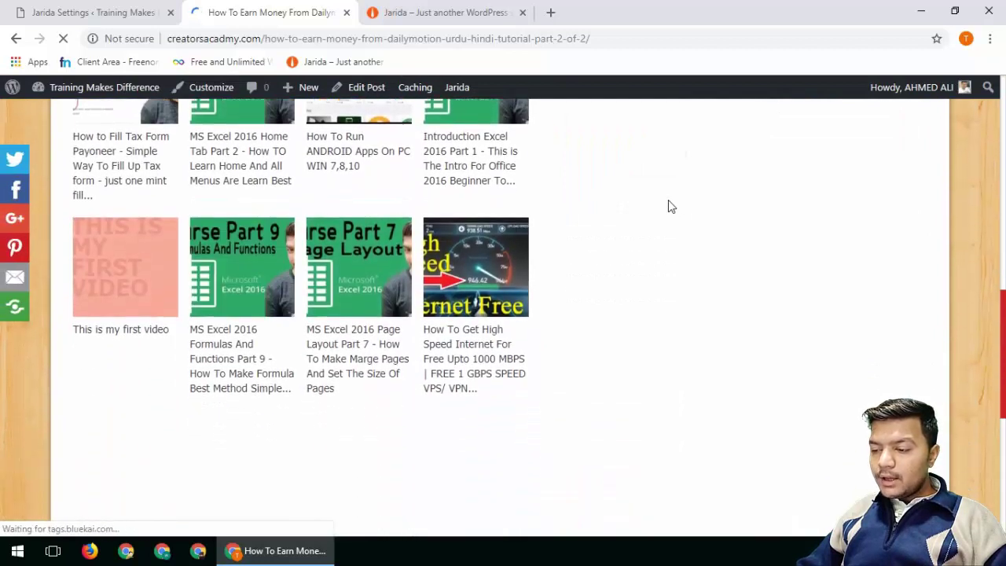
pyautogui.scroll(-2, 667, 203)
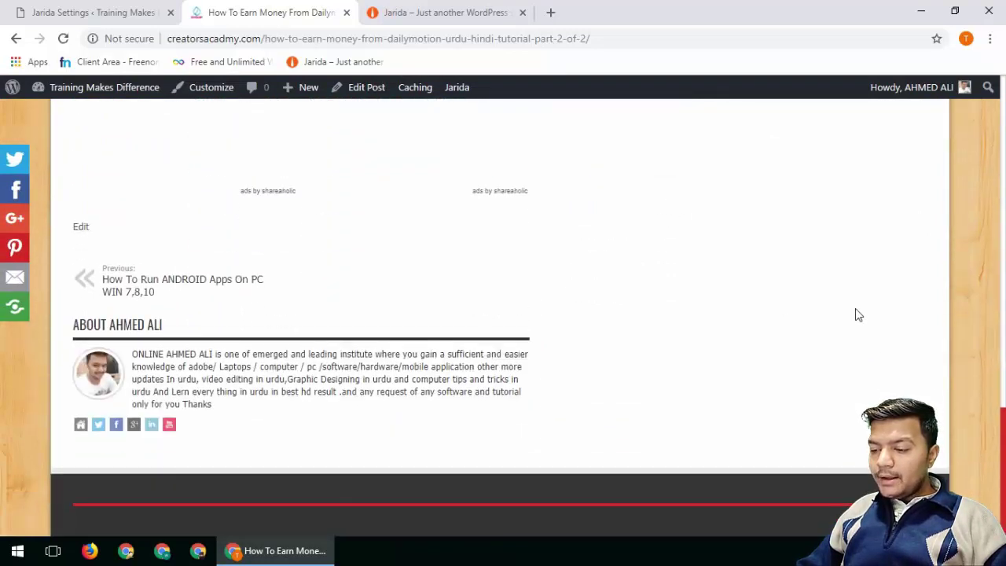
pyautogui.scroll(9, 757, 348)
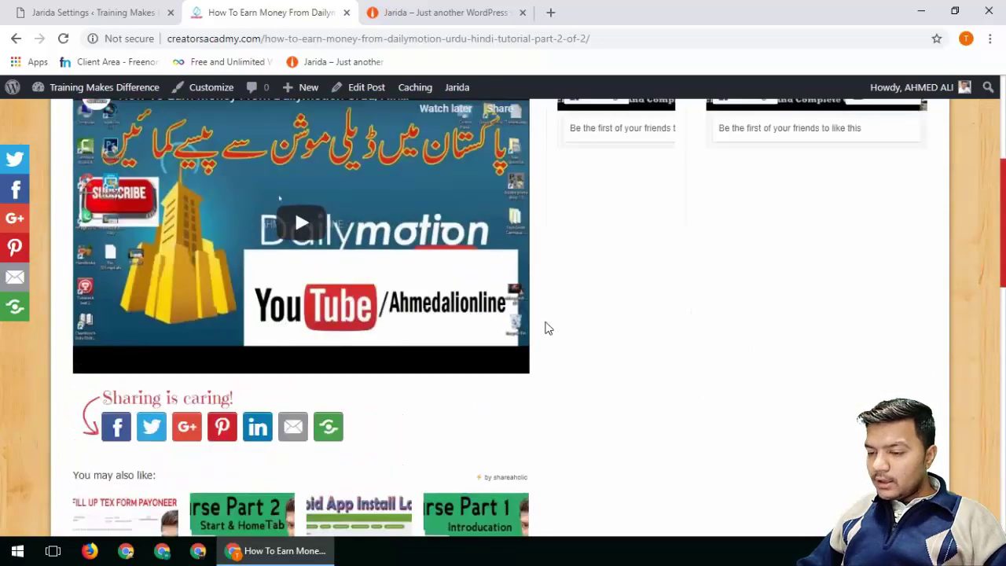
pyautogui.scroll(-9, 548, 328)
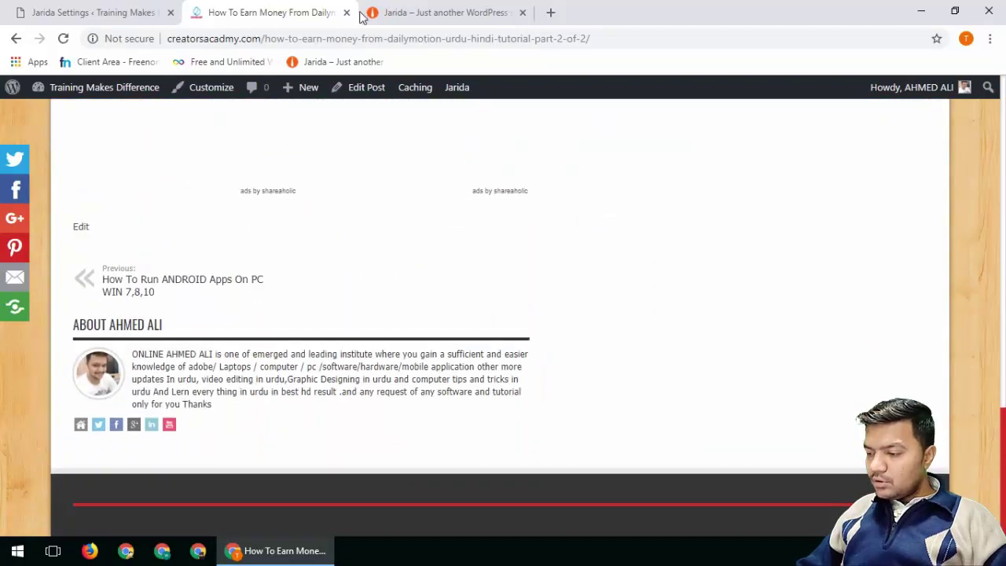
# Try the Check Also Box at position Left, save the theme settings, and recheck the Dailymotion post.
pyautogui.click(361, 17)
pyautogui.hotkey('ctrl', 'Tab')
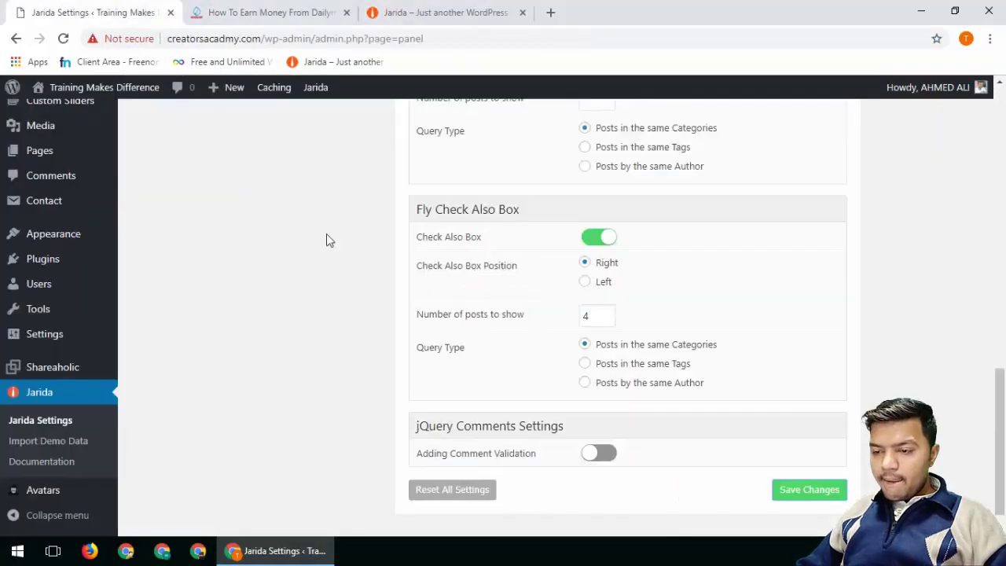
pyautogui.click(585, 282)
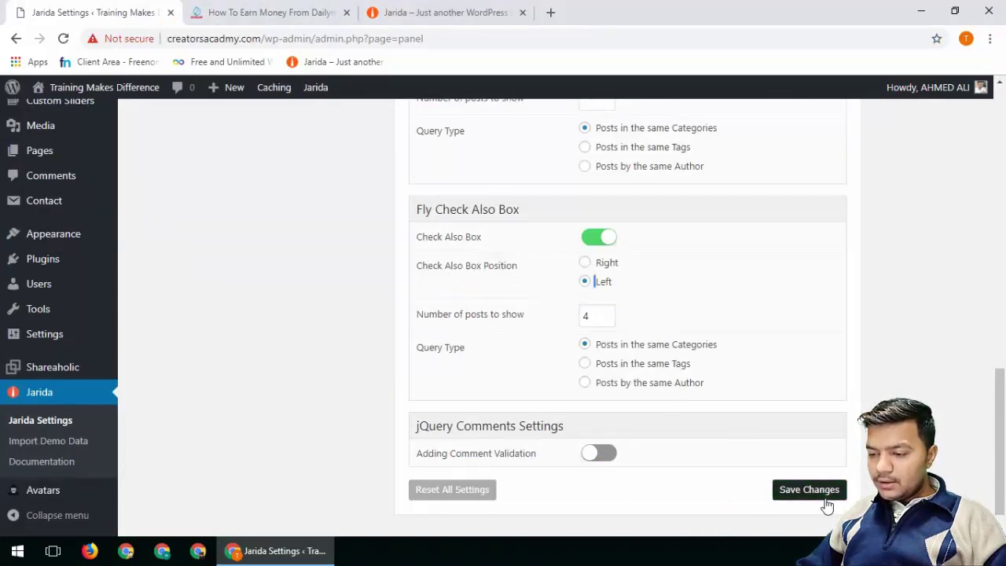
pyautogui.click(804, 490)
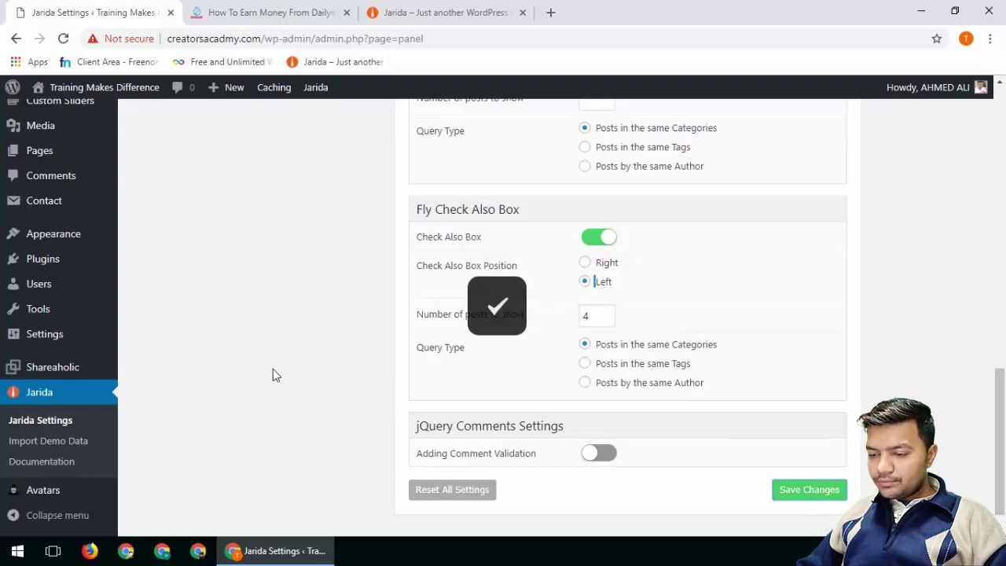
pyautogui.click(272, 13)
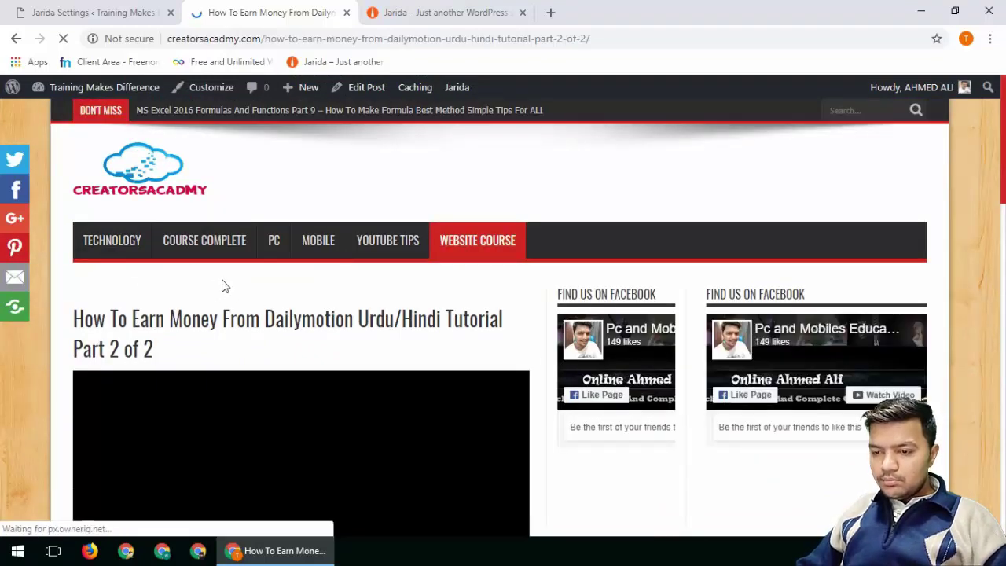
pyautogui.scroll(-3, 221, 285)
pyautogui.scroll(-12, 223, 283)
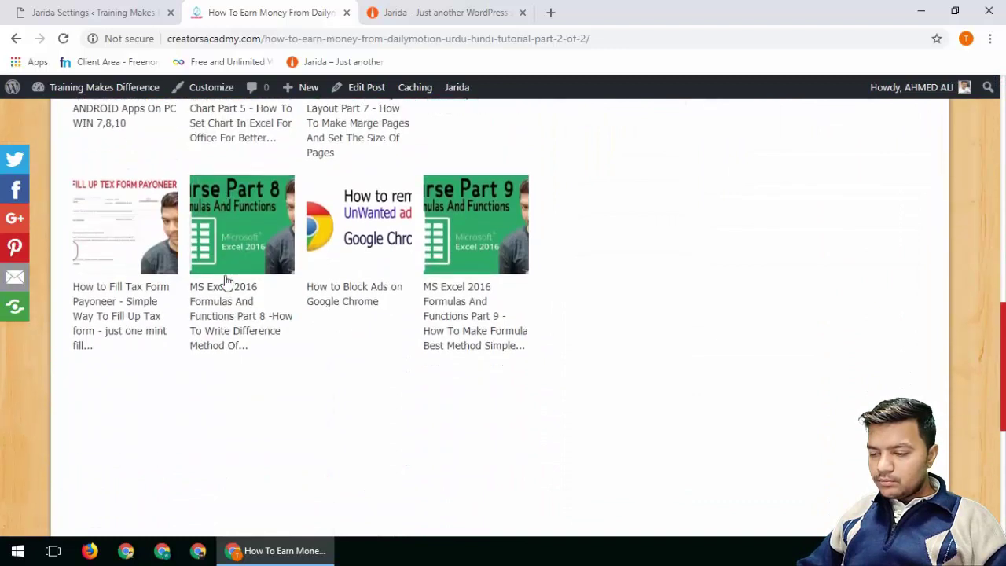
pyautogui.scroll(4, 229, 281)
pyautogui.scroll(-4, 231, 278)
# Open the Dailymotion post's address in an incognito window and close its tab in the regular window.
pyautogui.click(263, 39)
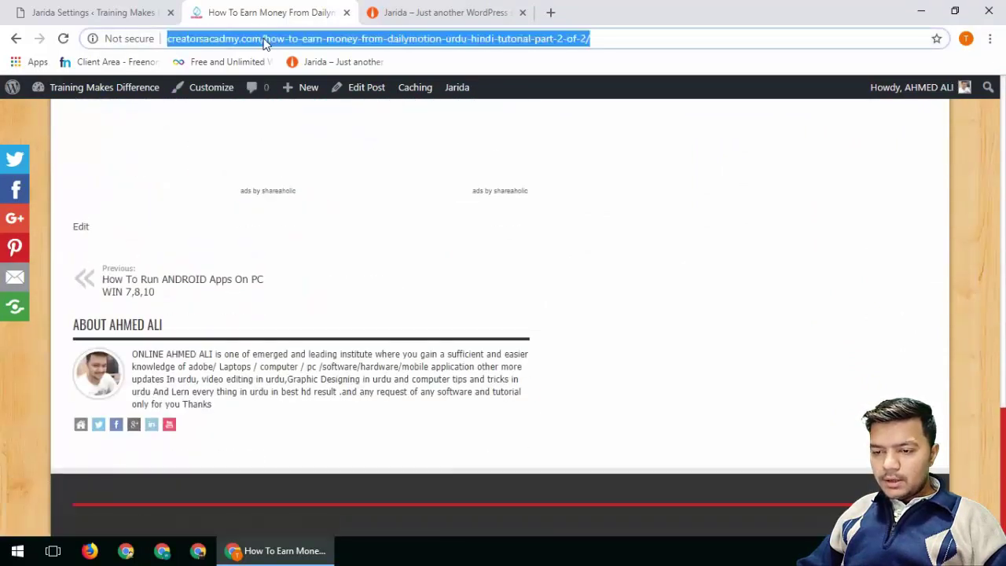
pyautogui.hotkey('ctrl', 'c')
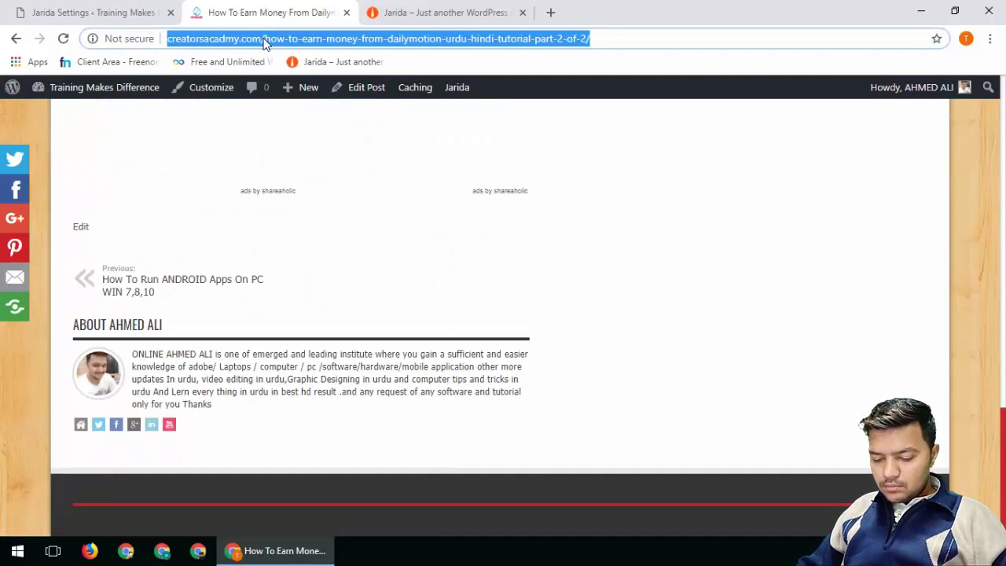
pyautogui.hotkey('ctrl', 'shift', 'n')
pyautogui.hotkey('ctrl', 'v')
pyautogui.press('Return')
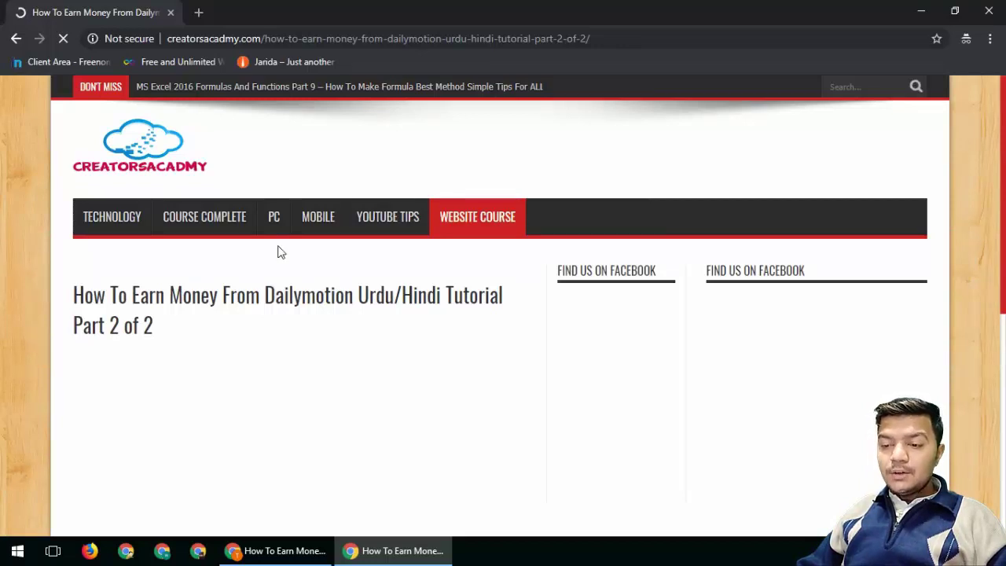
pyautogui.hotkey('alt', 'Tab')
pyautogui.scroll(10, 281, 252)
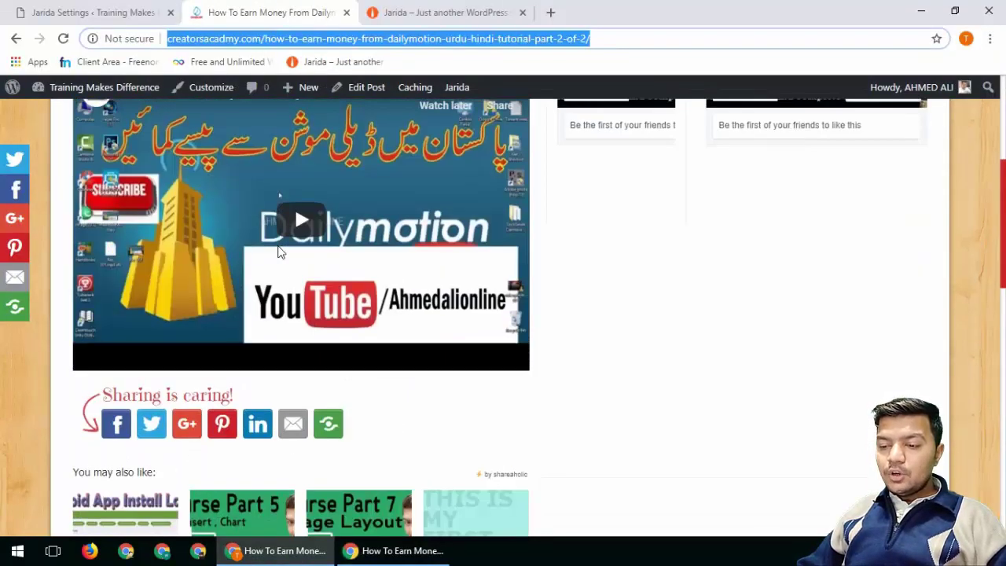
pyautogui.write('w')
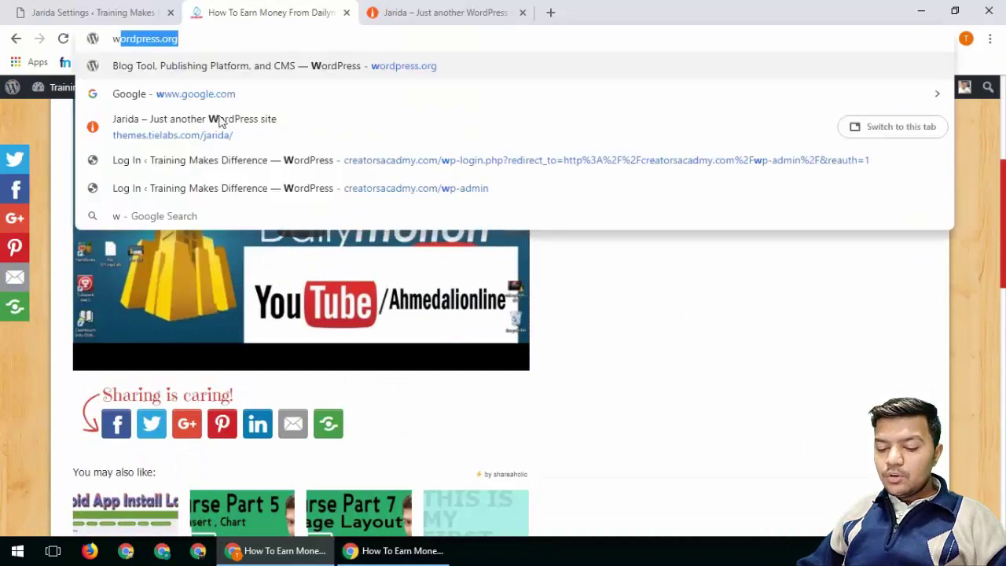
pyautogui.click(347, 13)
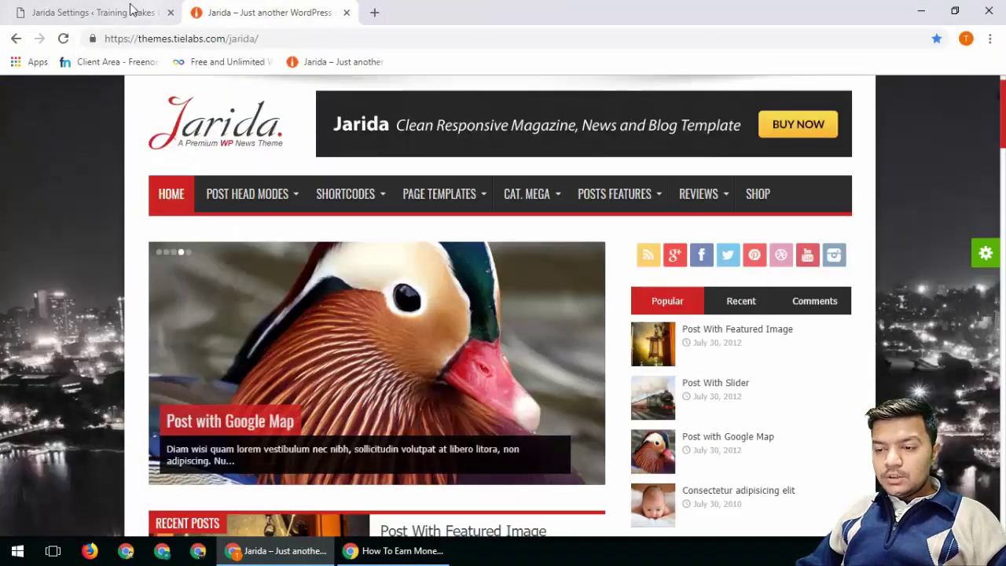
# Set the Check Also Box Position to Right in the Jarida article settings and save the changes.
pyautogui.click(131, 16)
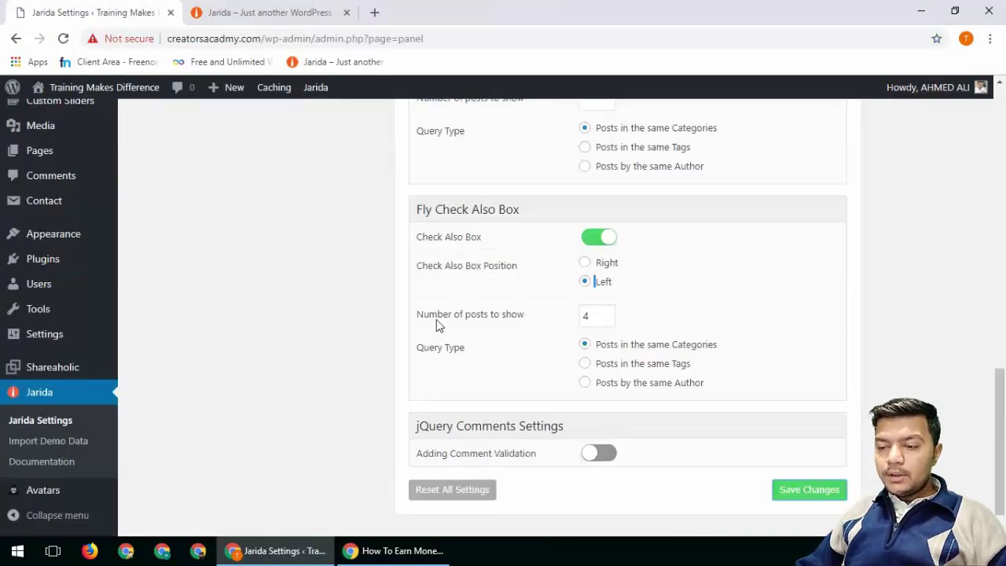
pyautogui.click(589, 265)
pyautogui.click(810, 489)
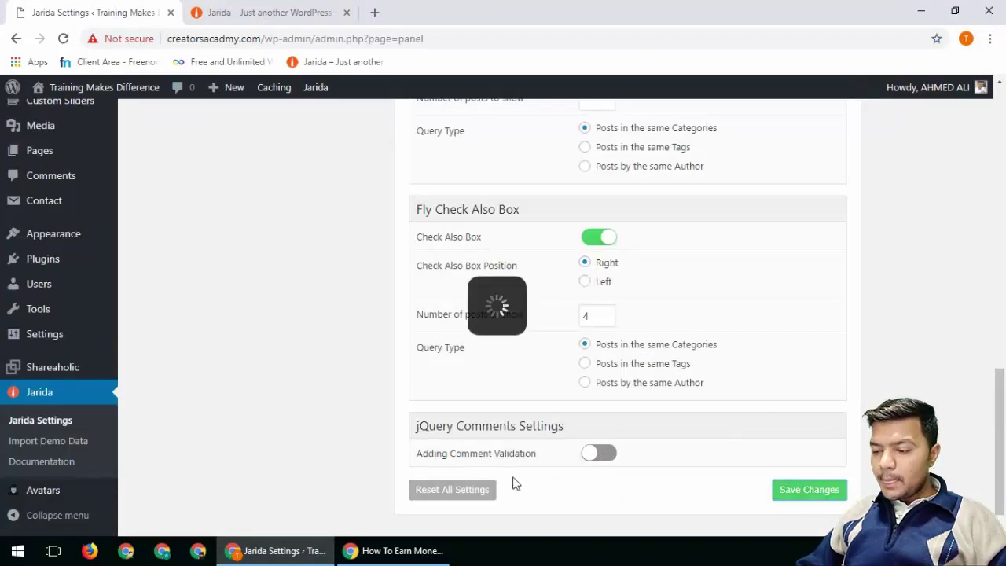
# Turn on Adding Comment Validation under jQuery Comments Settings, review the other article settings, and save the changes.
pyautogui.click(603, 457)
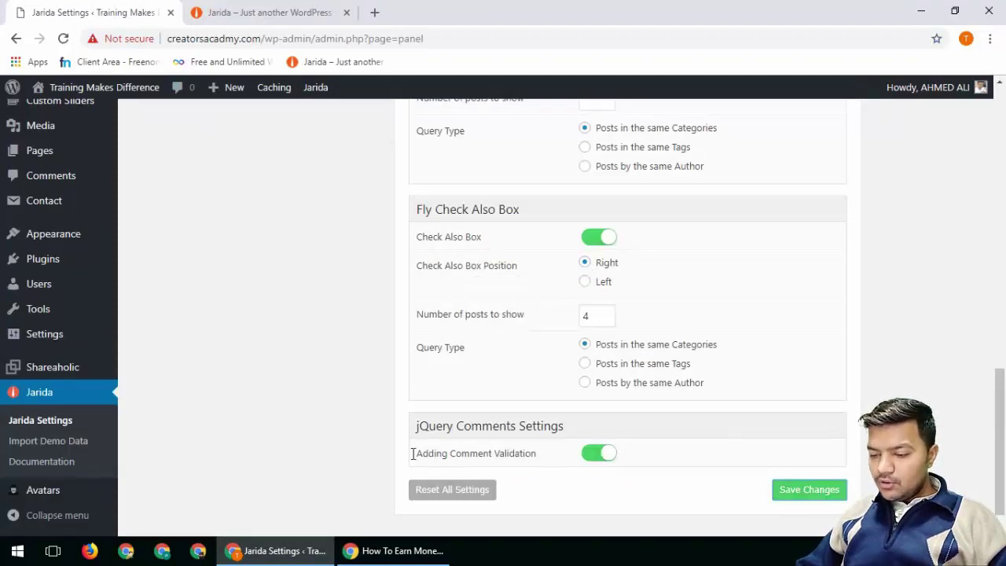
pyautogui.scroll(3, 353, 445)
pyautogui.scroll(3, 358, 449)
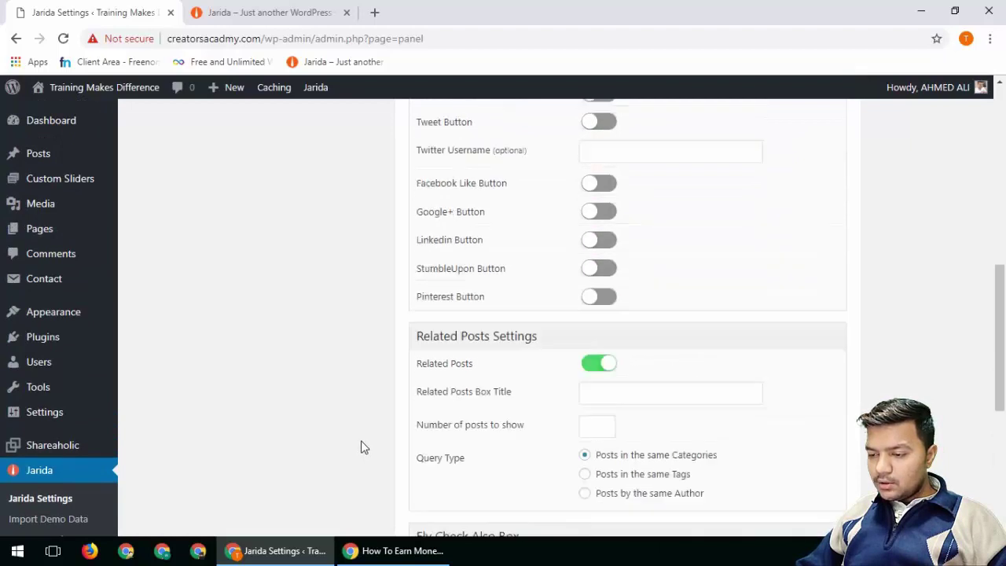
pyautogui.scroll(3, 591, 346)
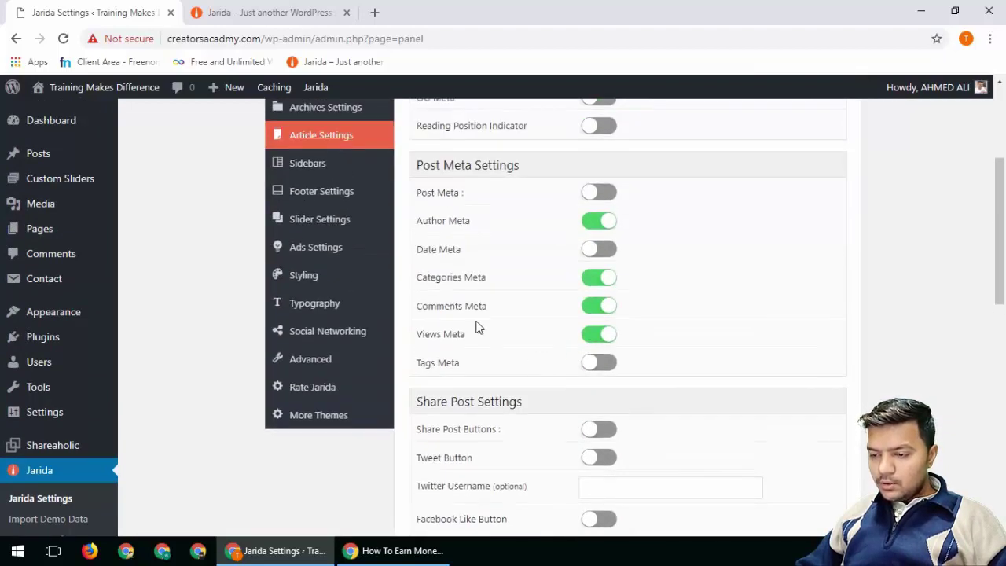
pyautogui.scroll(2, 478, 327)
pyautogui.scroll(-10, 783, 410)
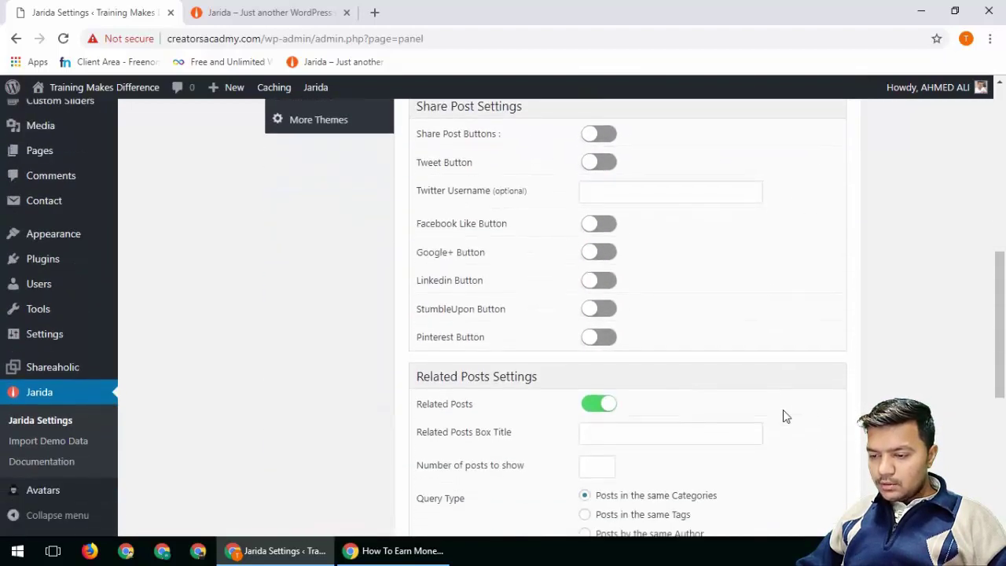
pyautogui.click(795, 467)
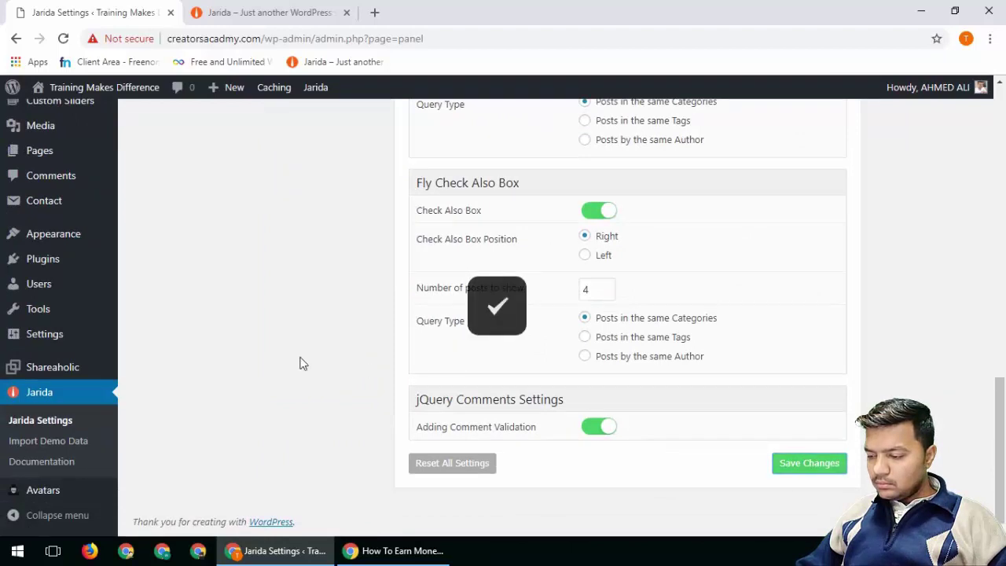
# Check the Dailymotion post in the incognito window for the Check Also box and related posts.
pyautogui.click(287, 11)
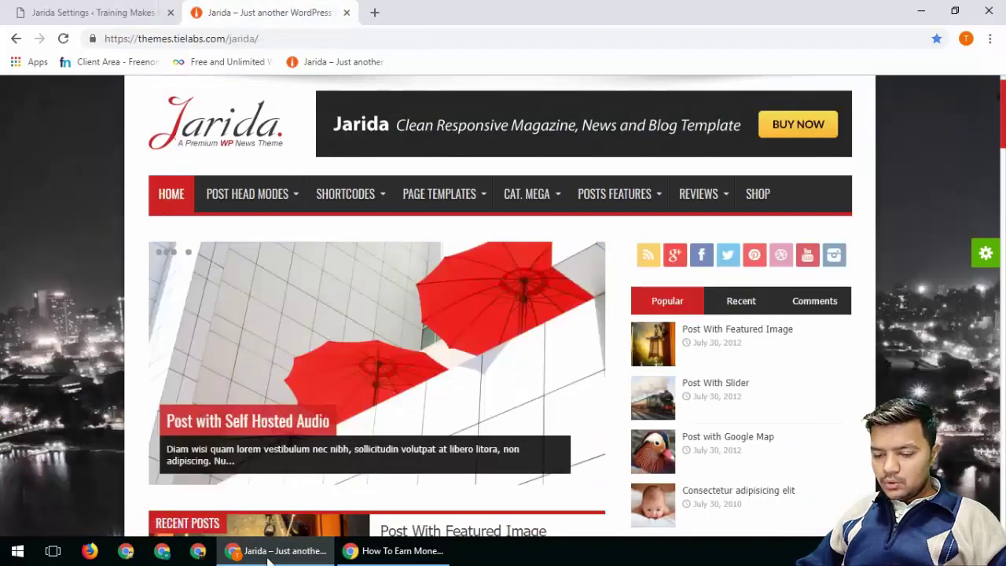
pyautogui.click(393, 550)
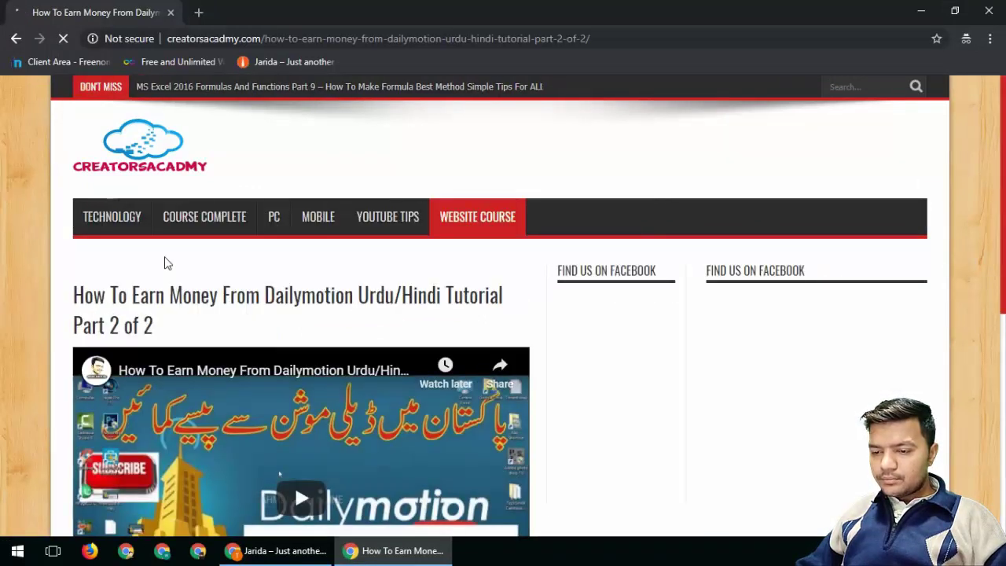
pyautogui.scroll(-4, 164, 263)
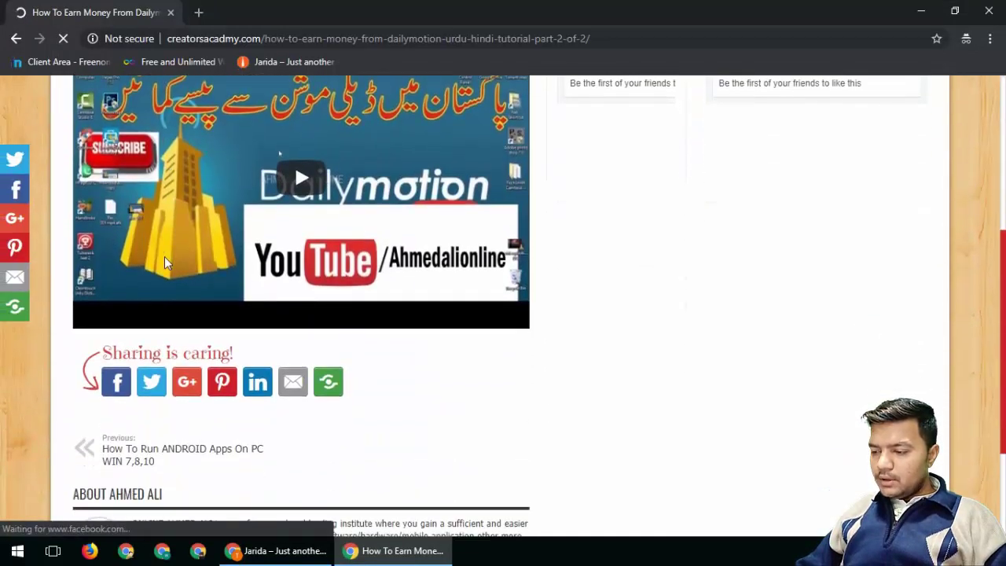
pyautogui.scroll(-2, 165, 264)
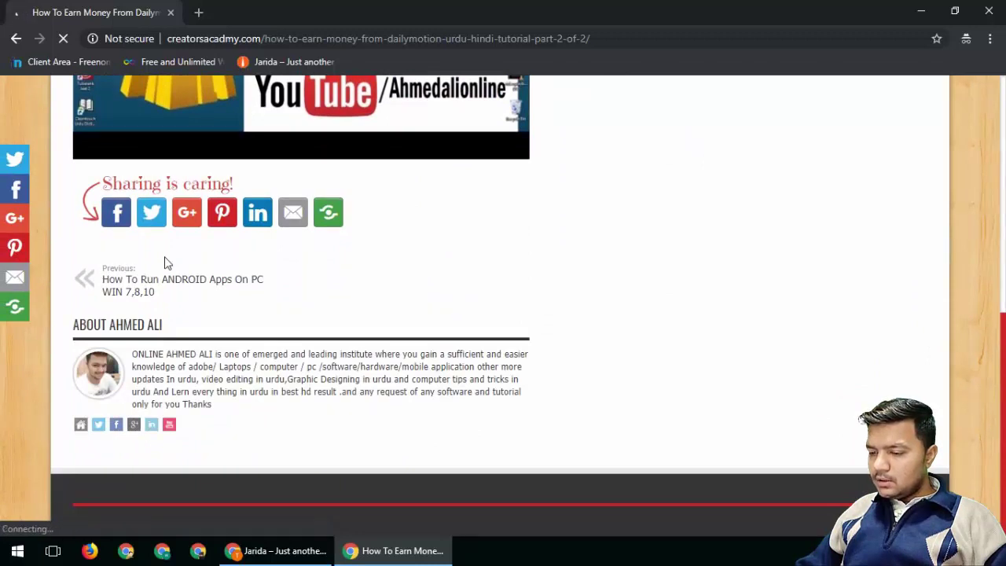
pyautogui.scroll(-2, 165, 264)
pyautogui.scroll(-6, 164, 263)
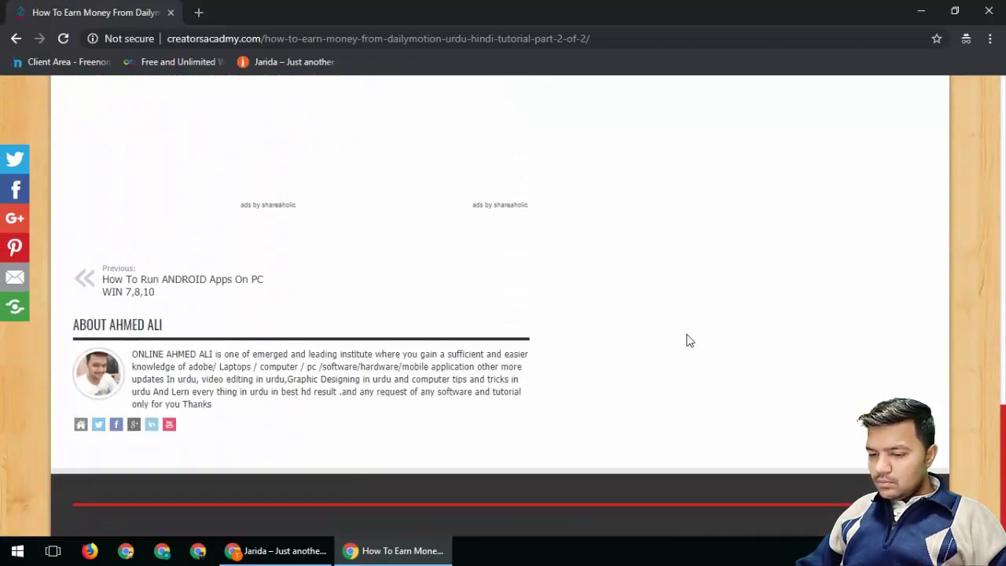
# Set the Check Also Box's Query Type to Posts by the same Author and save the changes.
pyautogui.hotkey('alt', 'Tab')
pyautogui.click(157, 11)
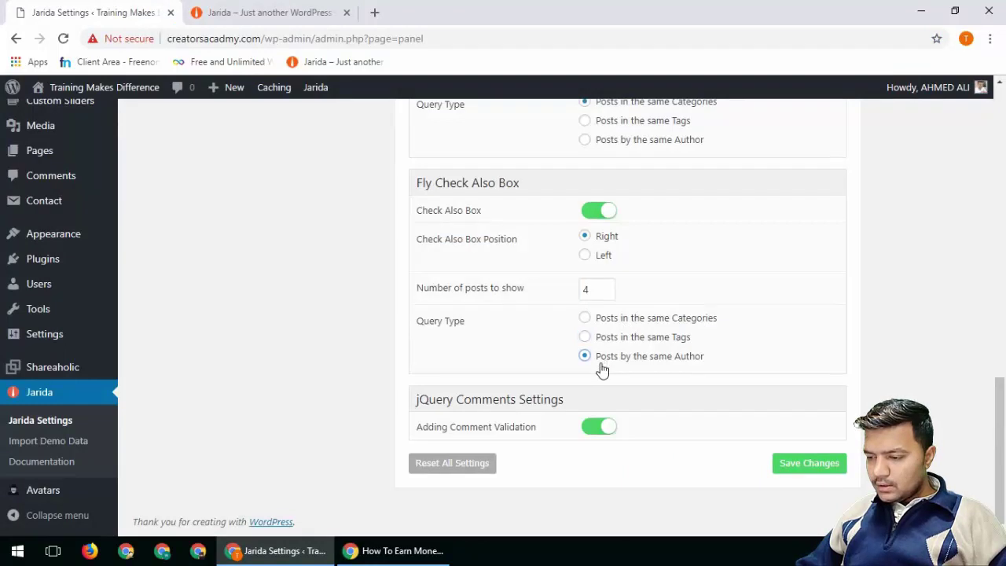
pyautogui.click(786, 466)
pyautogui.click(250, 11)
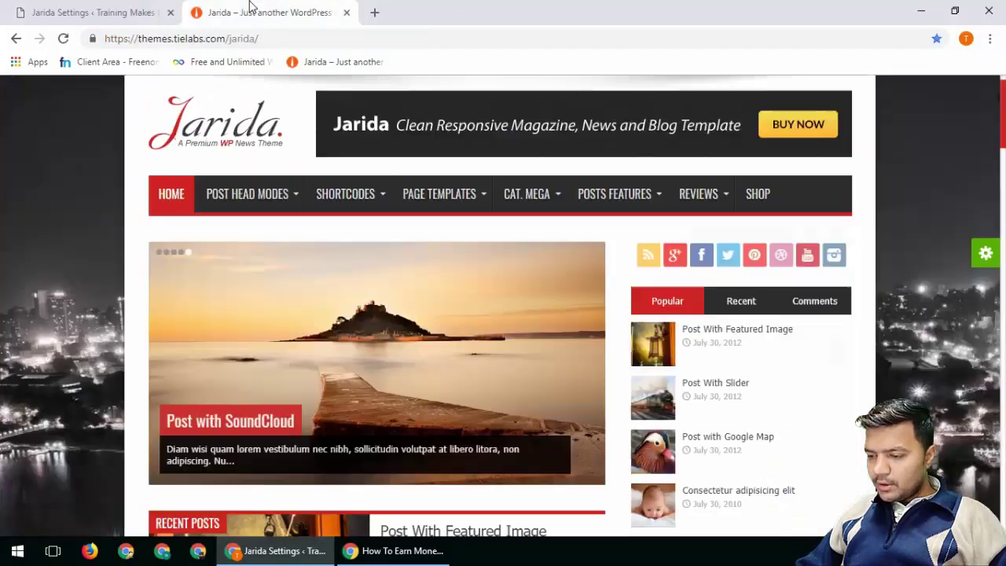
pyautogui.moveTo(305, 262)
pyautogui.click(103, 9)
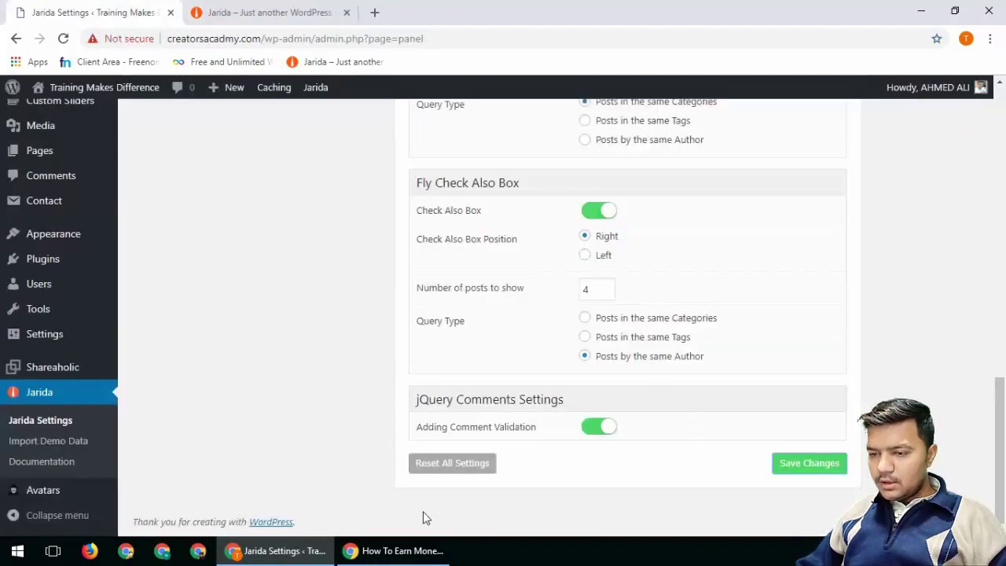
# Reload the Dailymotion post in the incognito window and look through the whole page for the Check Also box.
pyautogui.click(394, 550)
pyautogui.press('F5')
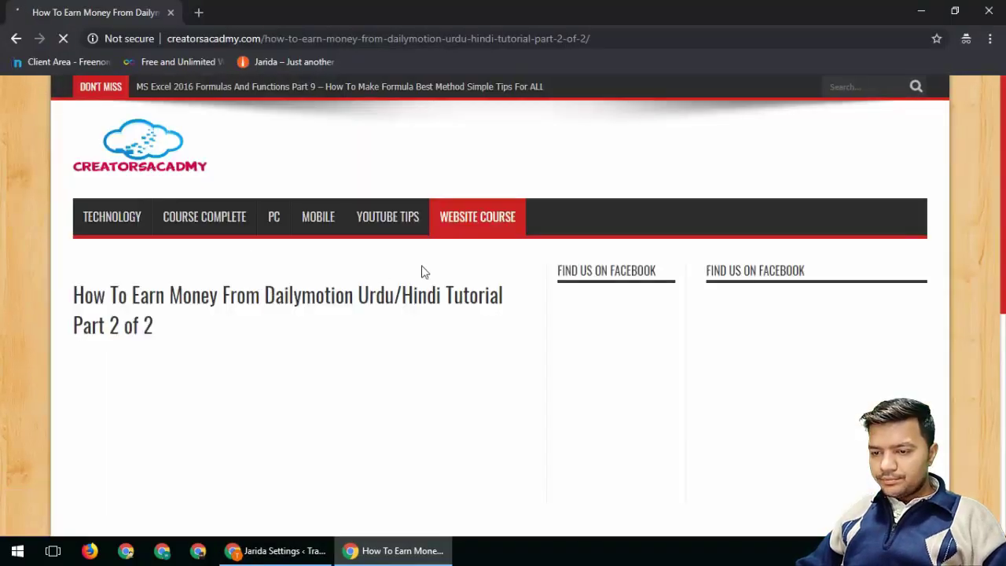
pyautogui.scroll(-6, 491, 270)
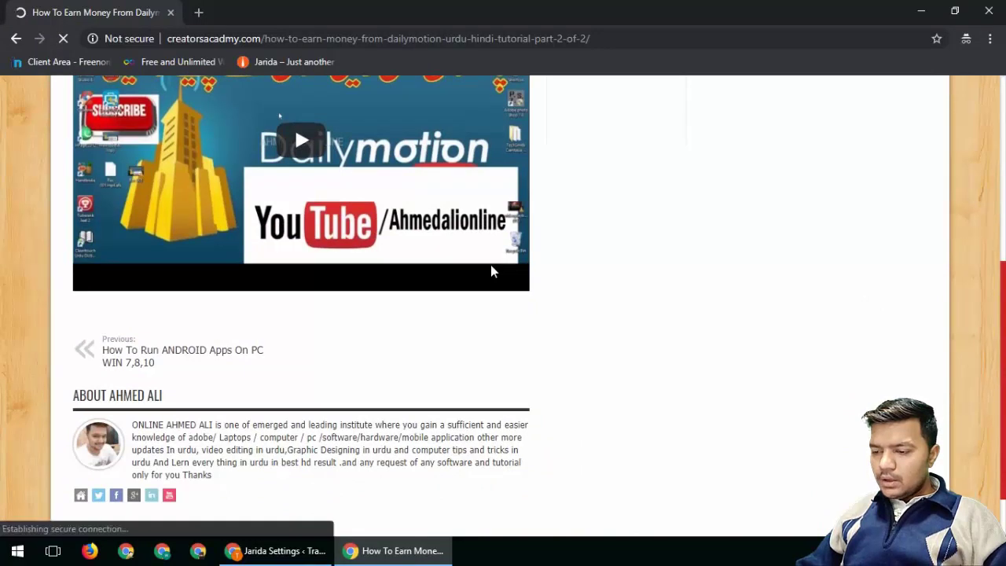
pyautogui.scroll(-8, 495, 264)
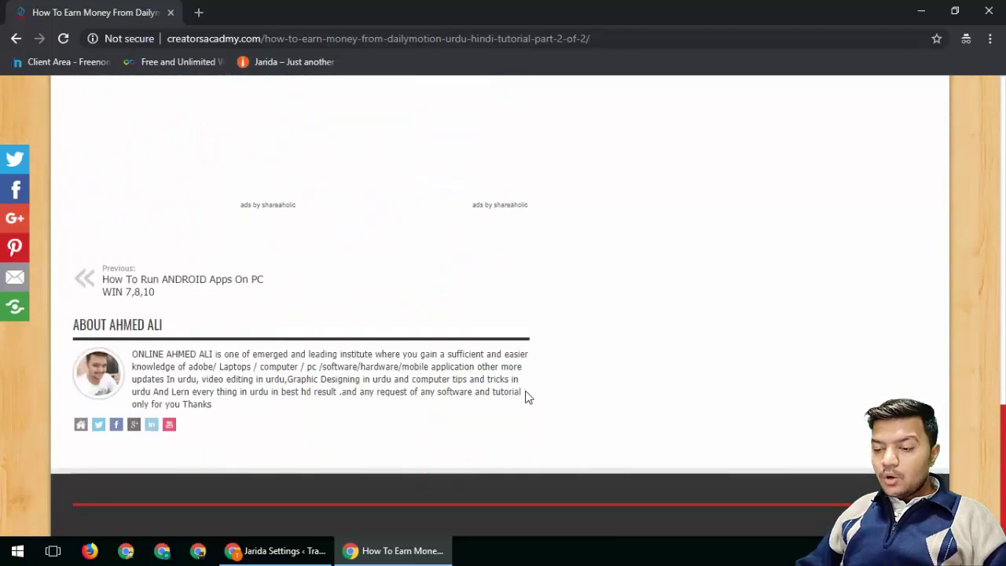
pyautogui.scroll(15, 527, 397)
pyautogui.scroll(-10, 527, 394)
pyautogui.scroll(-5, 526, 392)
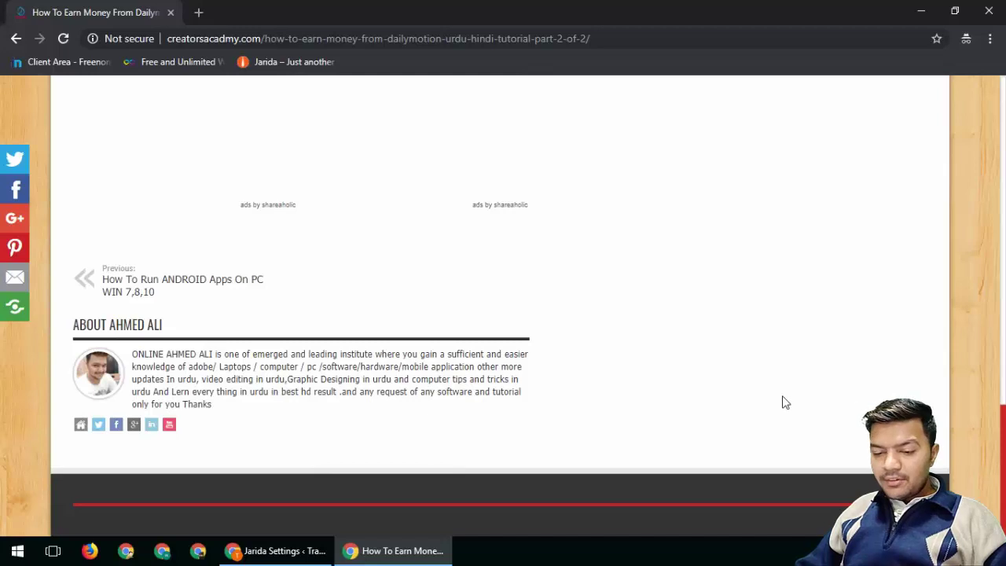
# Switch back to the Jarida settings window and open the Sidebars settings.
pyautogui.hotkey('alt', 'Tab')
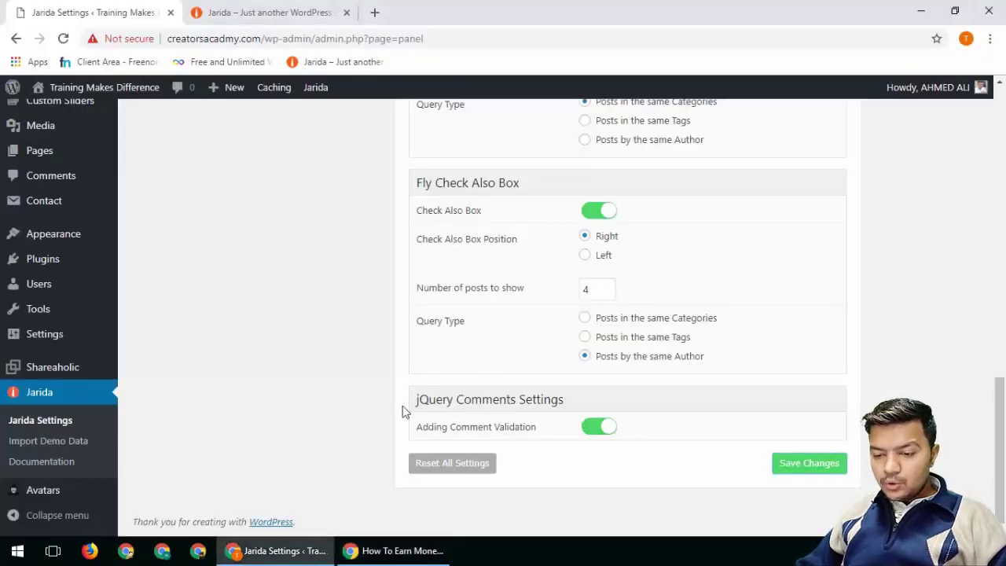
pyautogui.scroll(2, 645, 417)
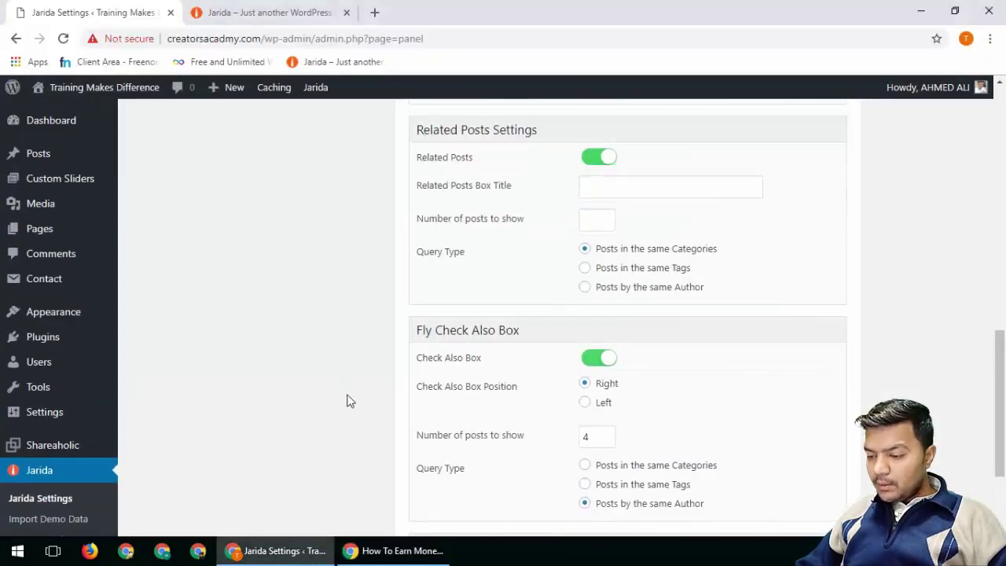
pyautogui.scroll(2, 351, 394)
pyautogui.scroll(9, 350, 395)
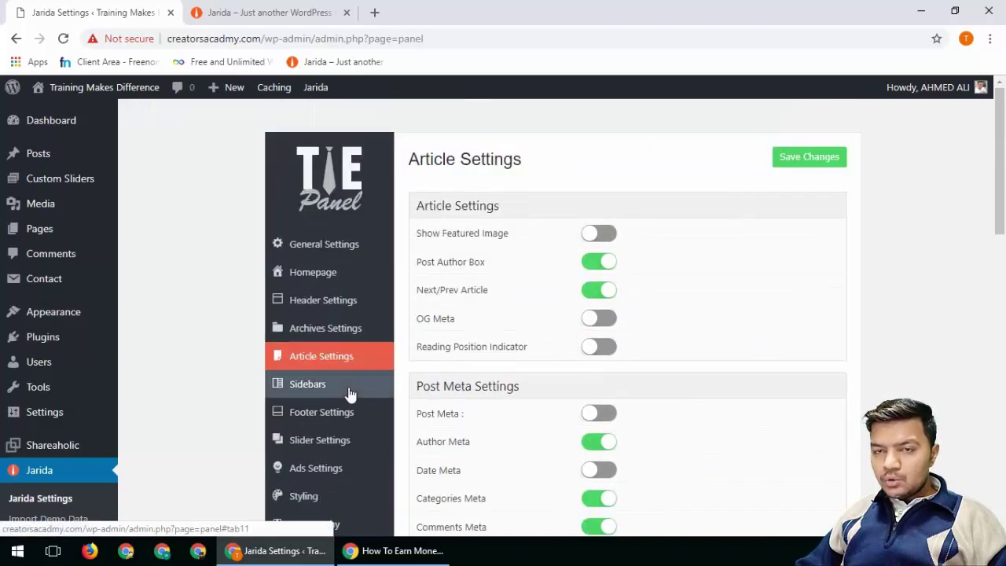
pyautogui.click(307, 385)
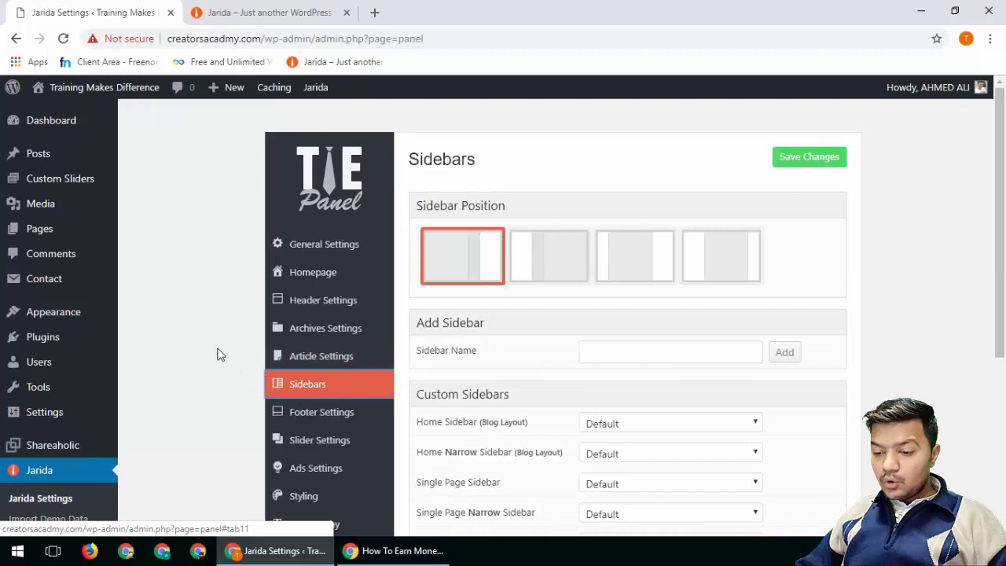
pyautogui.scroll(-1, 217, 353)
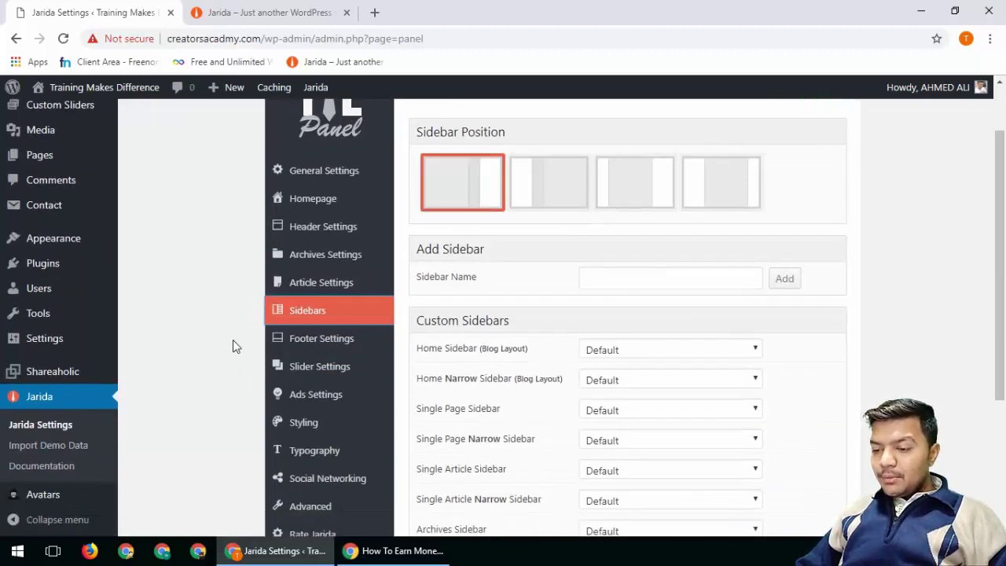
# Set the Sidebar Position to the fourth layout, with the wide sidebar left and the narrow one right of the content, and save.
pyautogui.click(656, 189)
pyautogui.click(723, 193)
pyautogui.click(641, 197)
pyautogui.click(710, 196)
pyautogui.scroll(1, 754, 197)
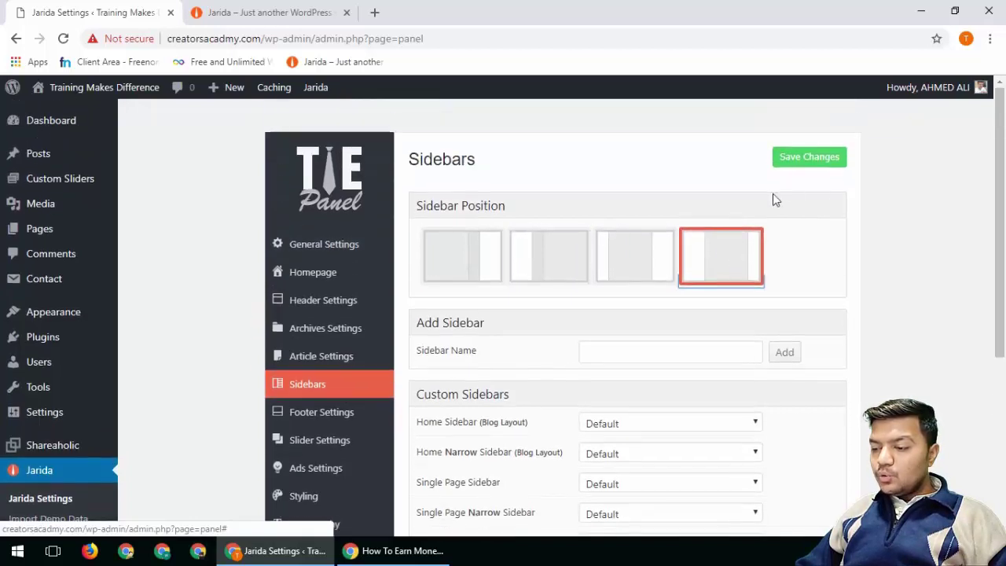
pyautogui.click(814, 159)
# Look at the Jarida demo, reload the Dailymotion post in the incognito window, and open the site's home page to check the sidebar layout.
pyautogui.click(253, 11)
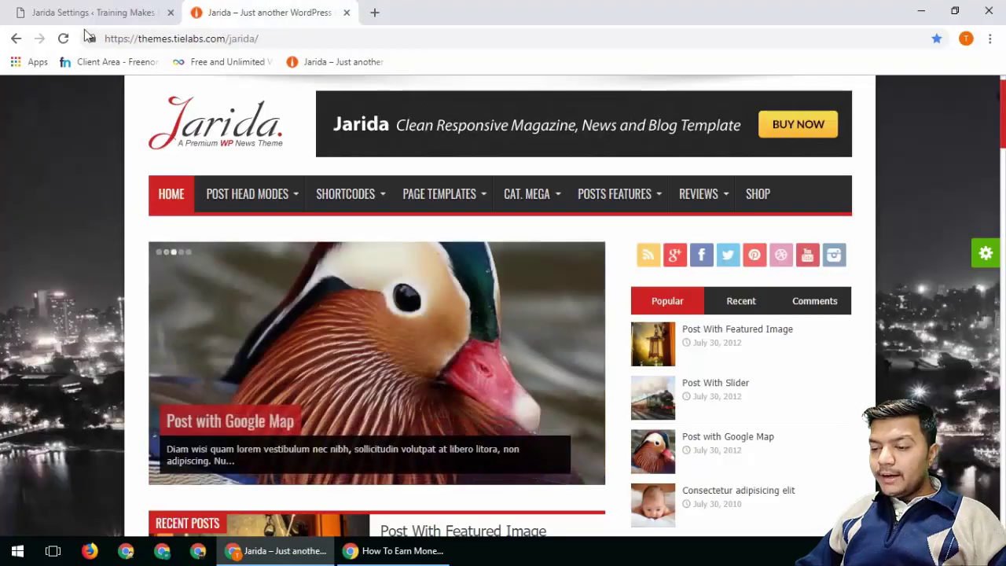
pyautogui.click(94, 12)
pyautogui.hotkey('alt', 'Tab')
pyautogui.press('F5')
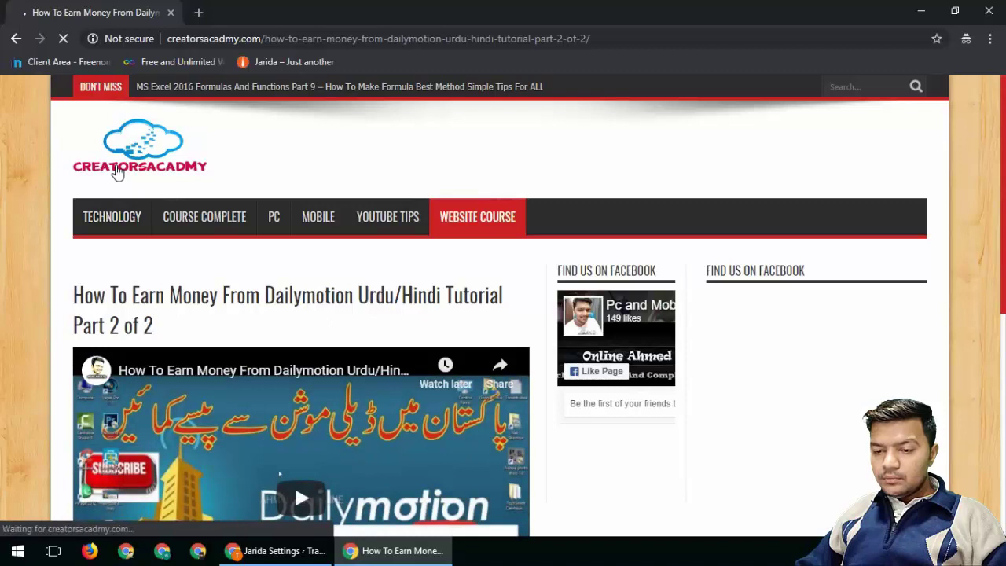
pyautogui.click(148, 195)
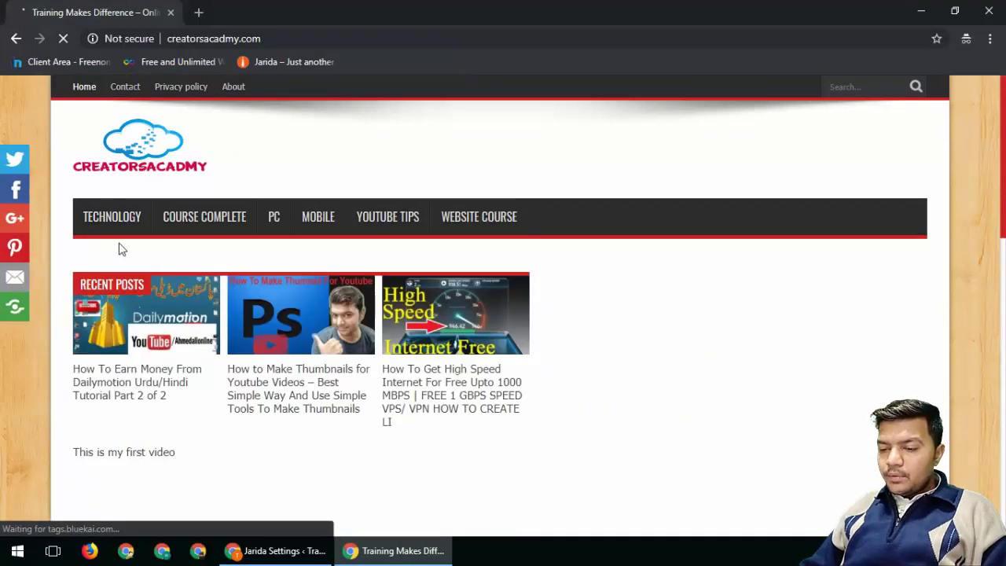
# Set the Sidebar Position to the first layout, with both sidebars right of the content, review the Custom Sidebars options, and save the changes.
pyautogui.hotkey('alt', 'Tab')
pyautogui.click(490, 275)
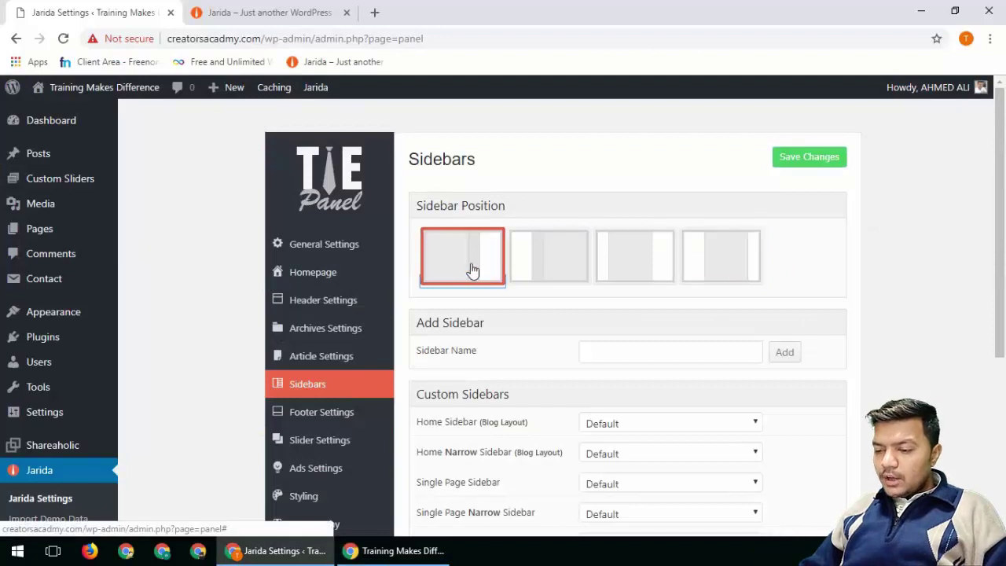
pyautogui.scroll(-1, 643, 314)
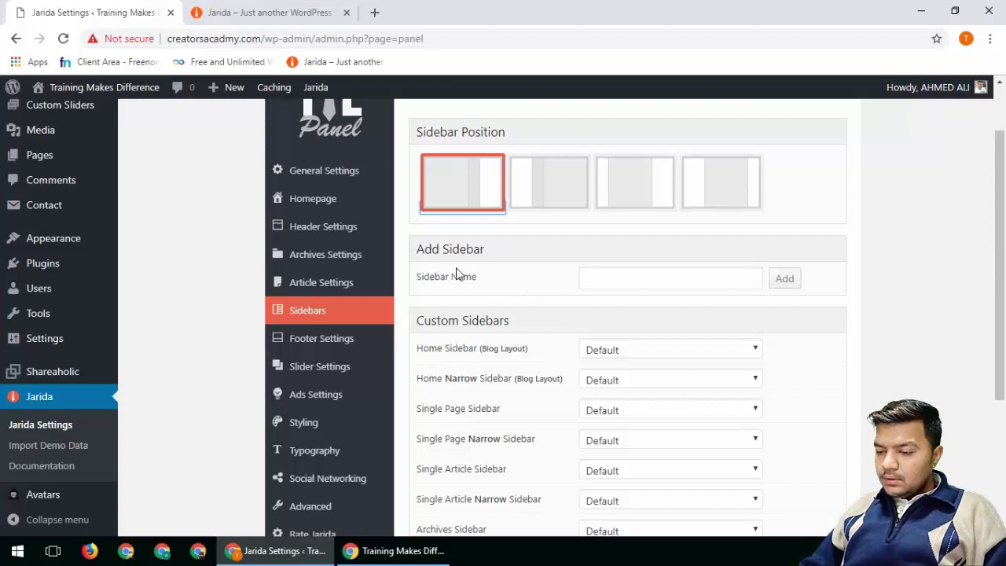
pyautogui.scroll(-2, 545, 337)
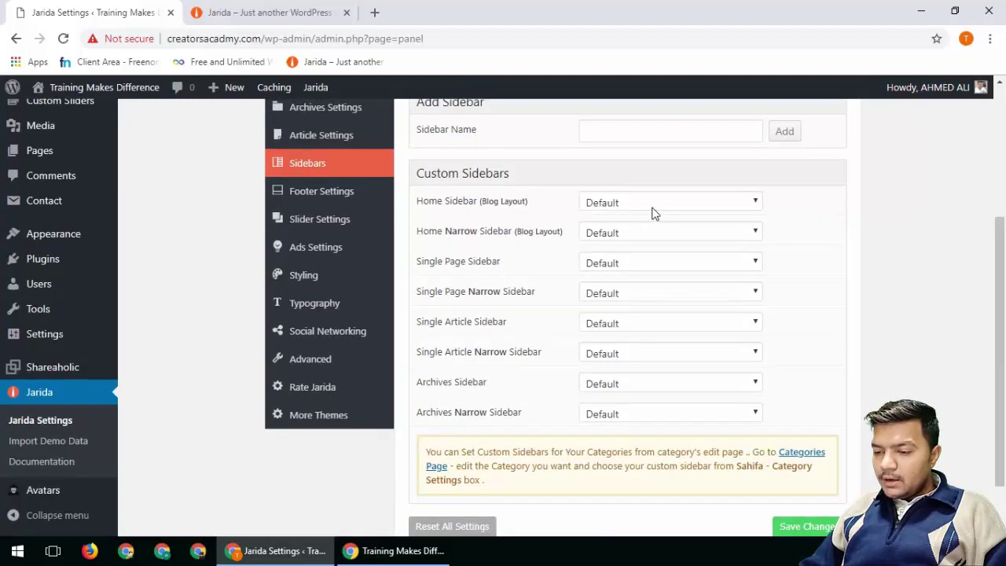
pyautogui.click(652, 209)
pyautogui.click(651, 208)
pyautogui.scroll(-1, 463, 337)
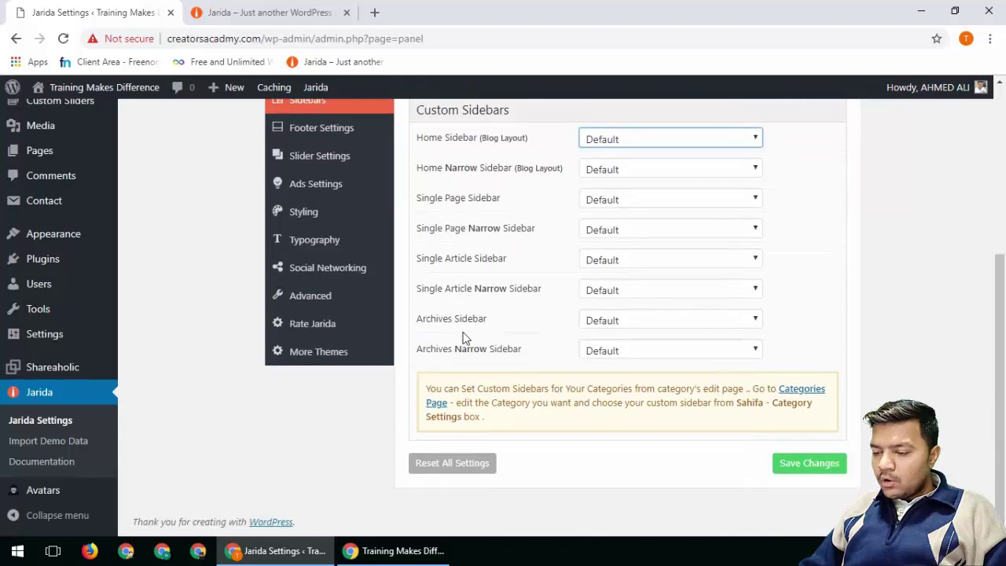
pyautogui.scroll(4, 462, 337)
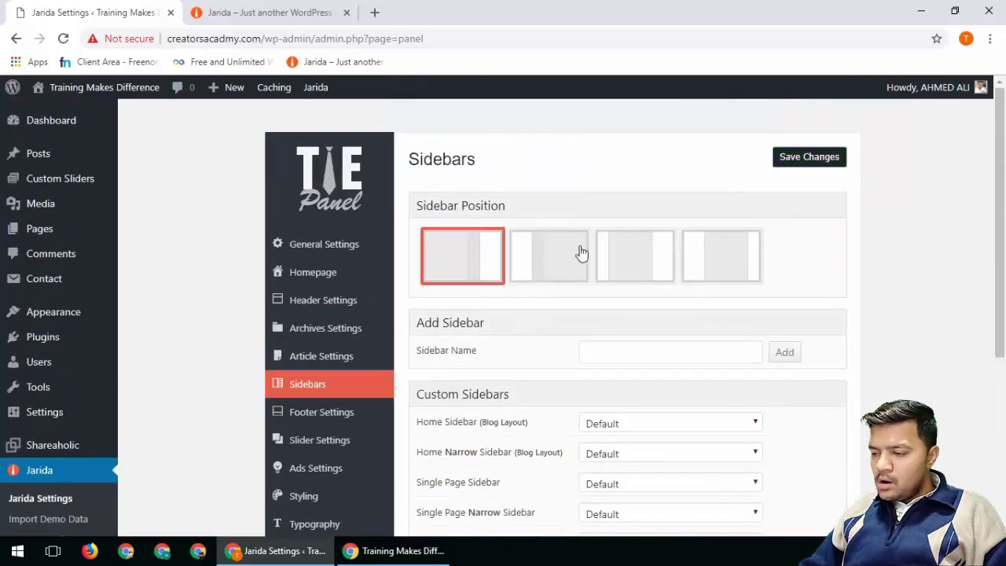
pyautogui.hotkey('ctrl', 's')
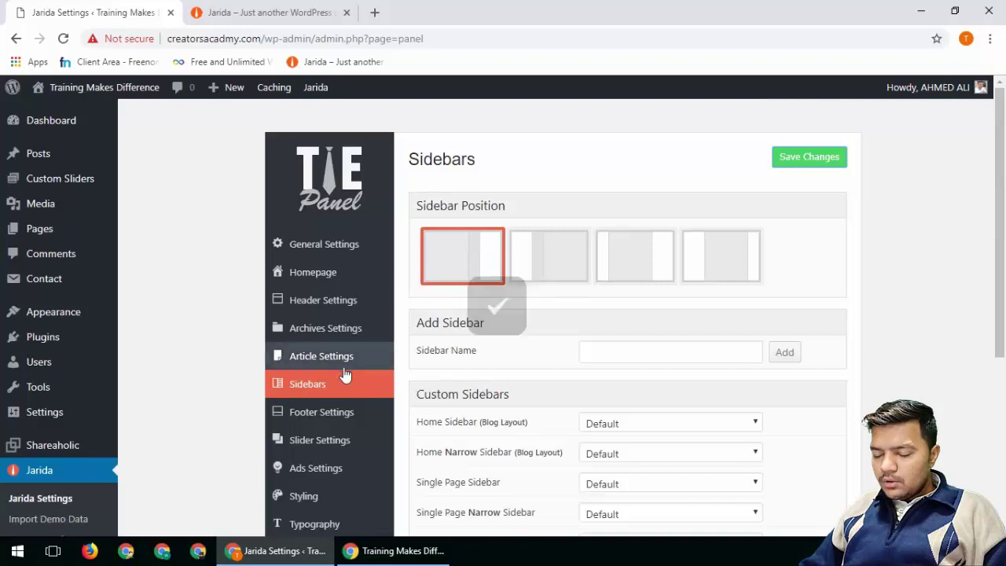
# Check the sidebar layout on the site's home page in the incognito window.
pyautogui.click(275, 9)
pyautogui.click(113, 9)
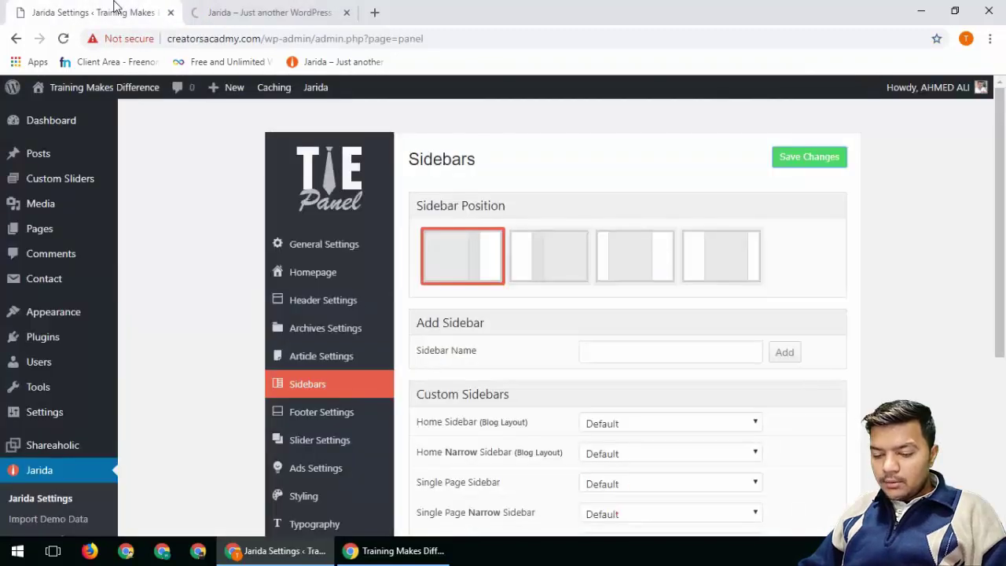
pyautogui.hotkey('alt', 'Tab')
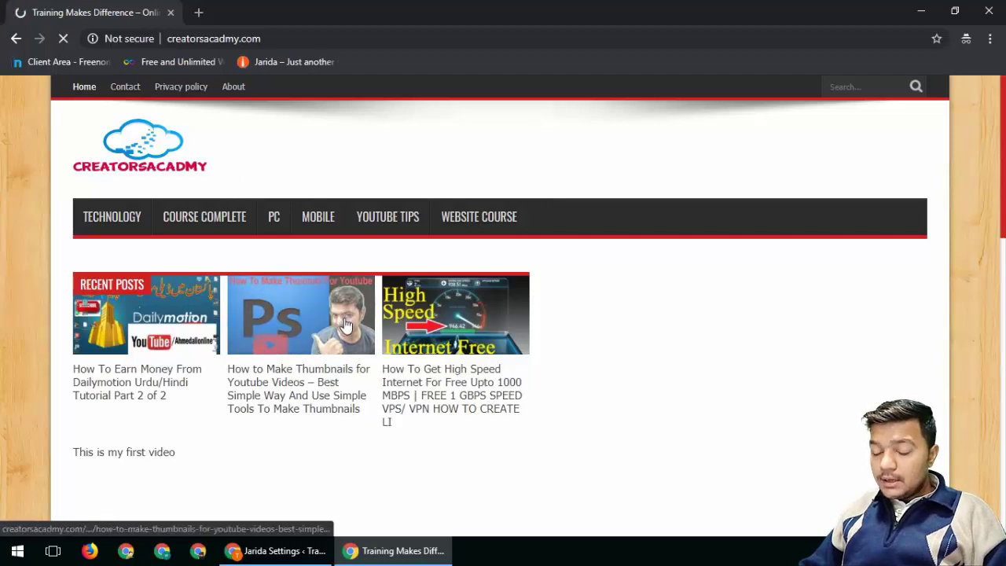
pyautogui.scroll(-3, 346, 324)
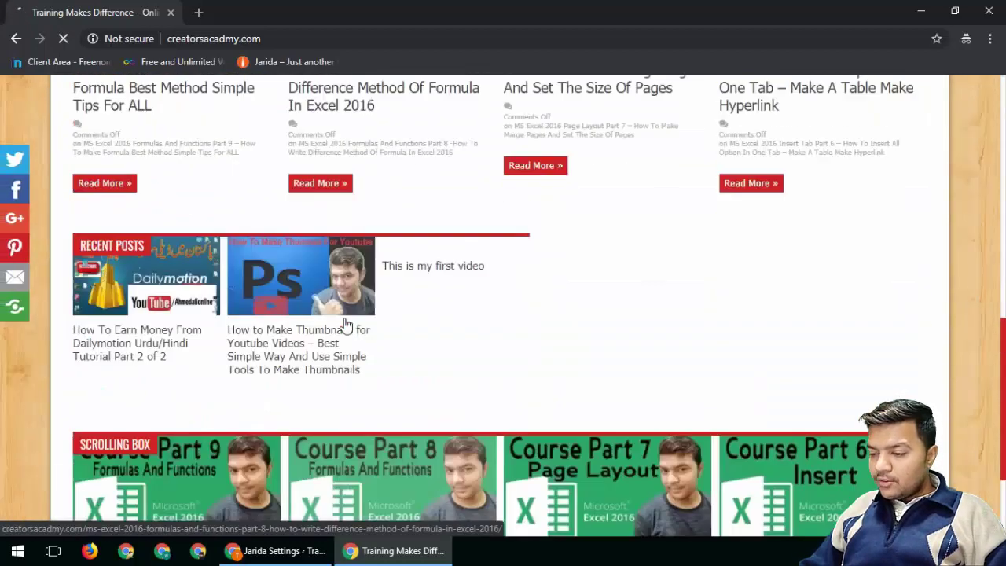
# Switch back to the Jarida settings, open Footer Settings, and review the footer column layouts.
pyautogui.hotkey('alt', 'Tab')
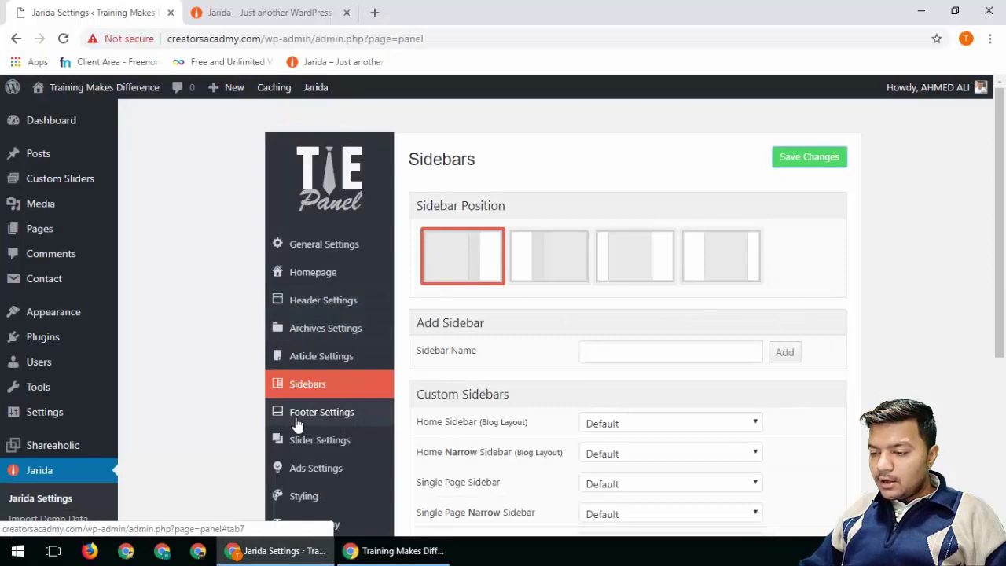
pyautogui.scroll(-2, 236, 409)
pyautogui.click(308, 346)
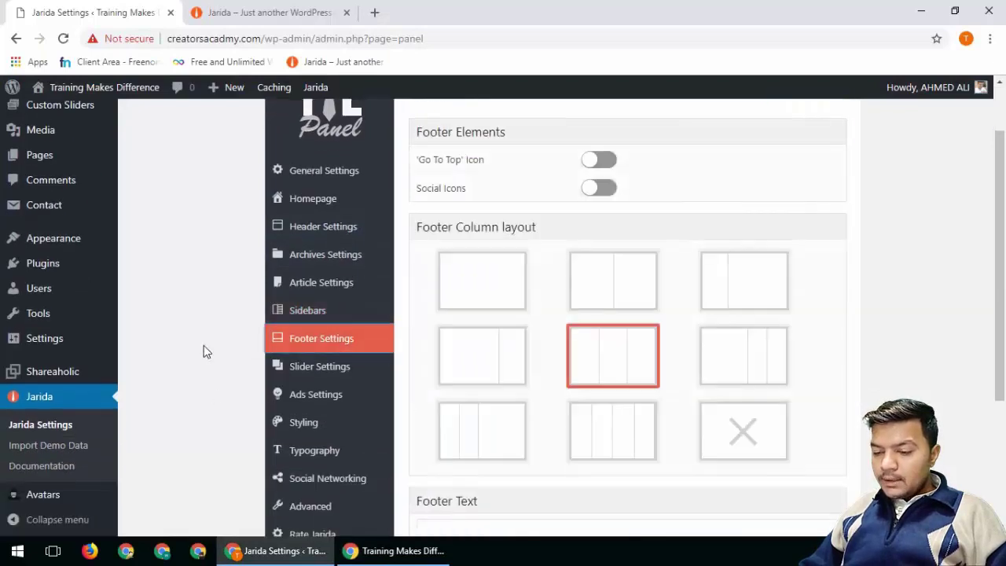
pyautogui.scroll(-2, 203, 346)
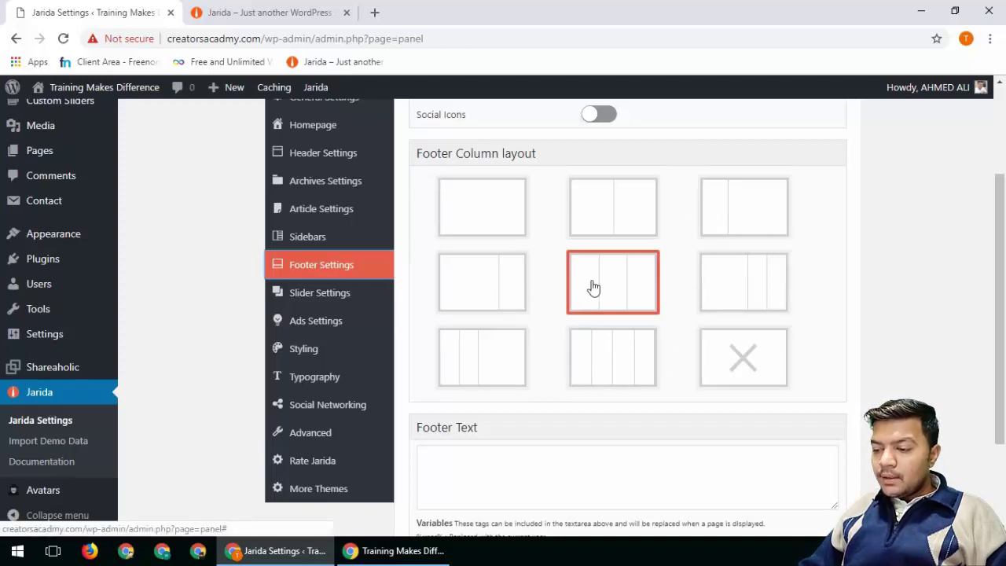
# Examine the footer columns and copyright line on the Jarida demo site.
pyautogui.click(270, 12)
pyautogui.scroll(-10, 252, 320)
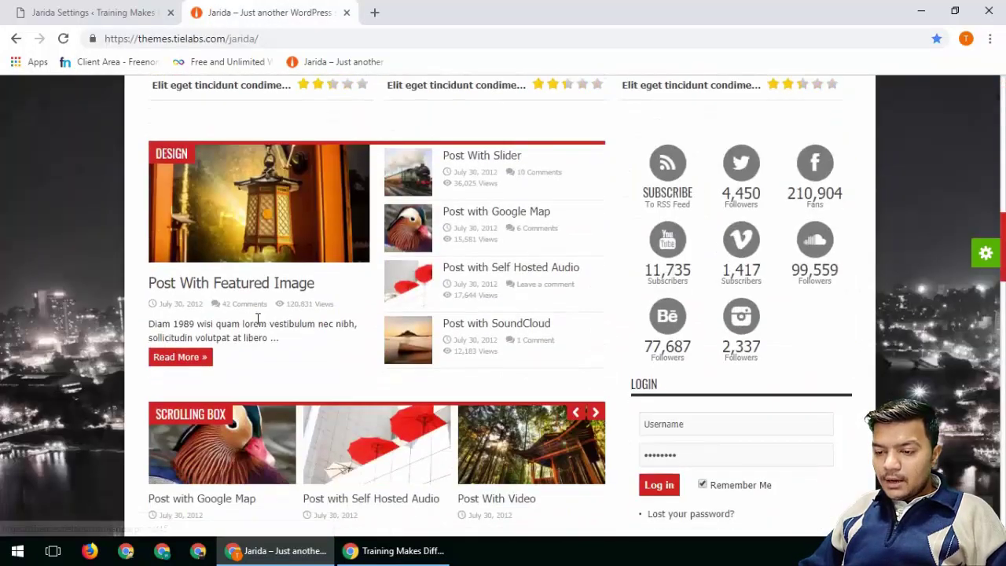
pyautogui.scroll(-15, 257, 317)
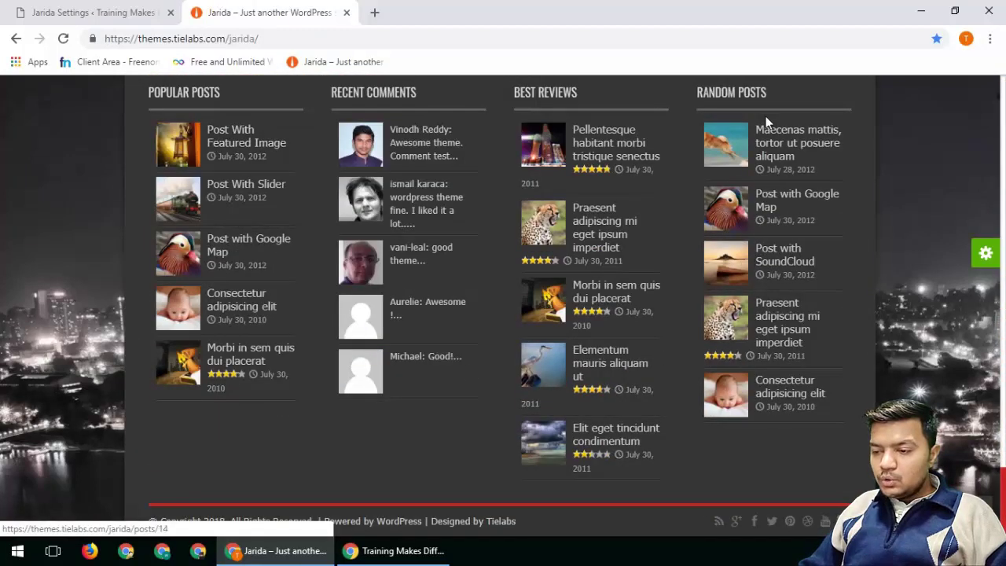
pyautogui.scroll(1, 186, 179)
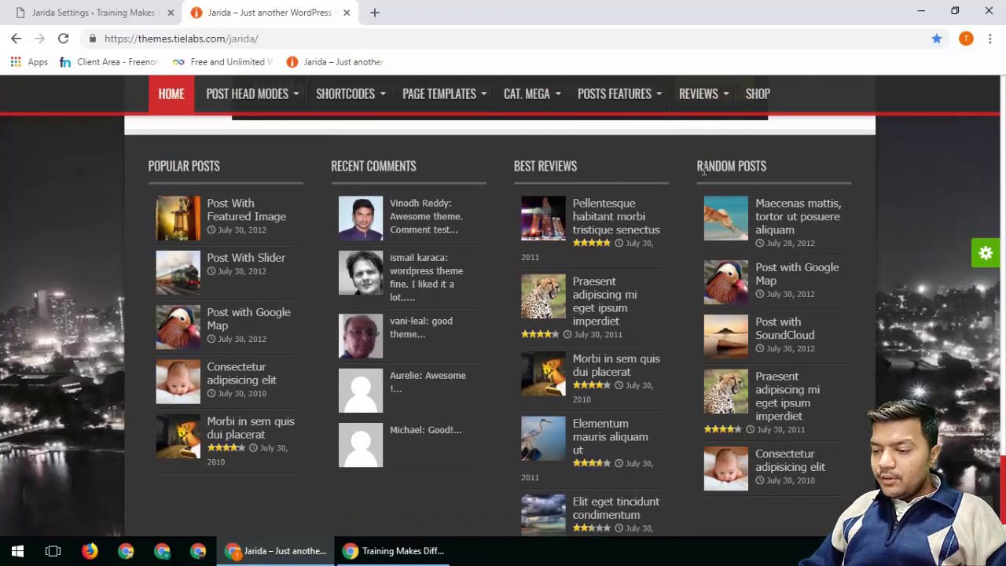
# Choose the single-column footer layout, enter "COPY RIGHT 2018 ALL RIGHT RESERVED" as the Footer Text, and save the changes.
pyautogui.click(126, 8)
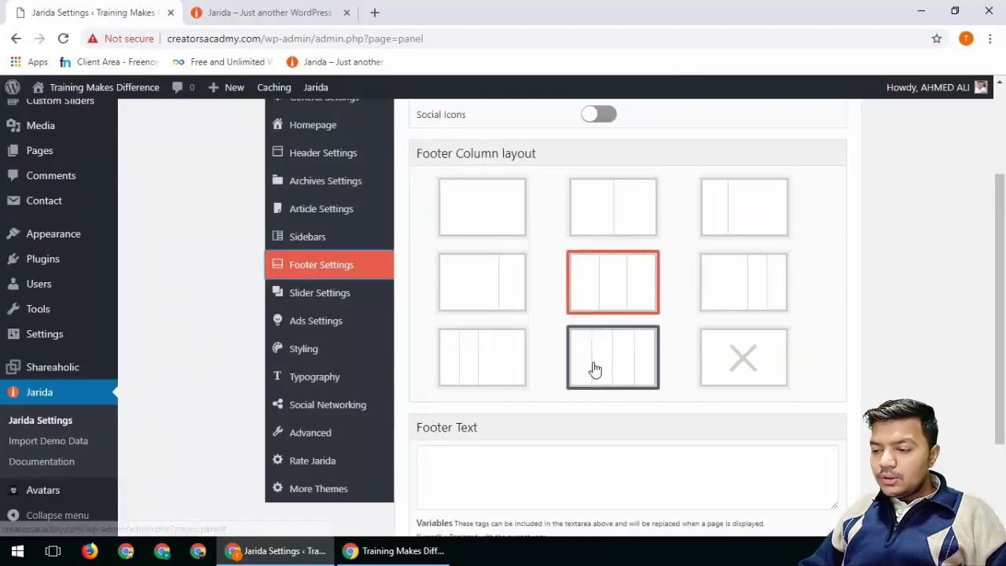
pyautogui.click(483, 226)
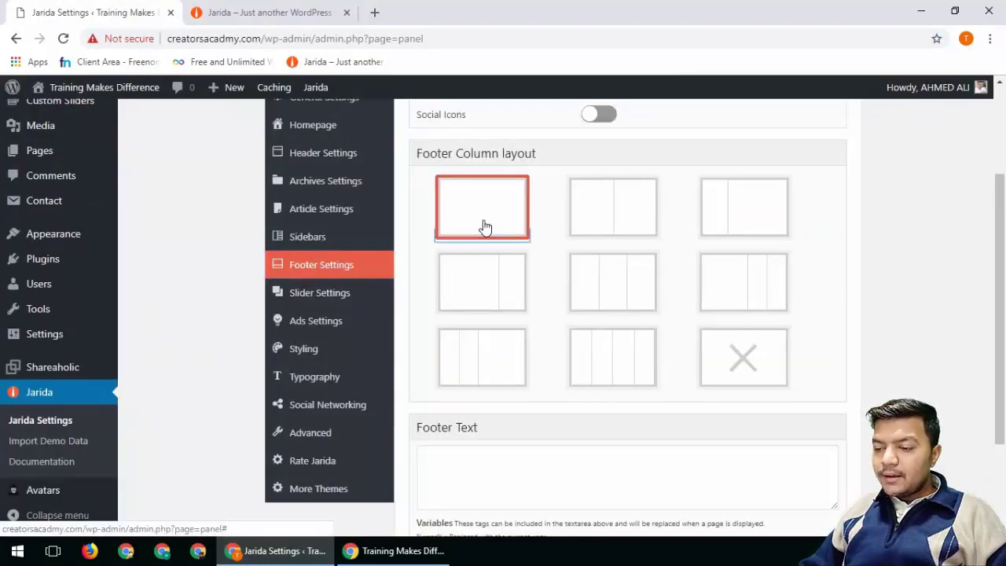
pyautogui.click(497, 471)
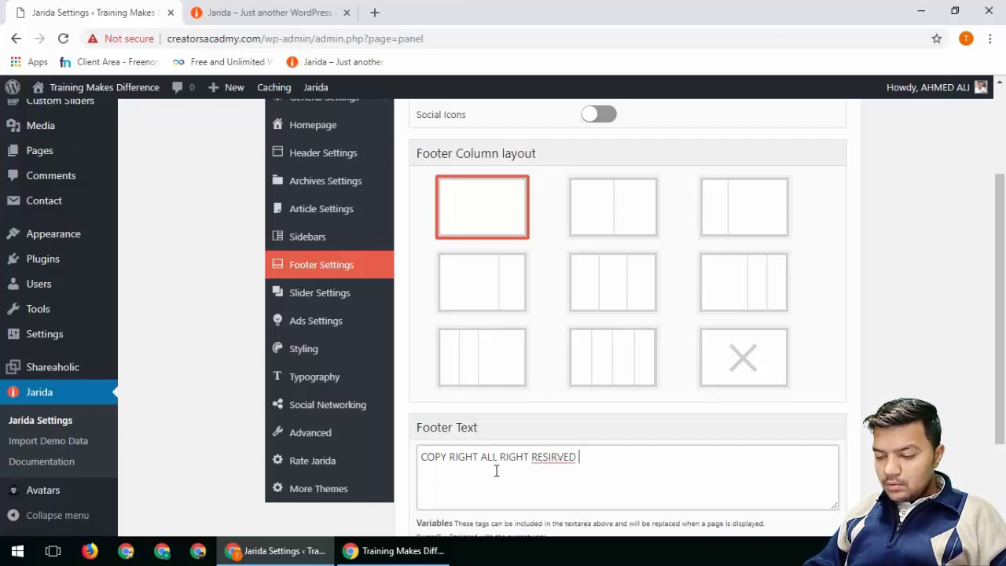
pyautogui.rightClick(557, 456)
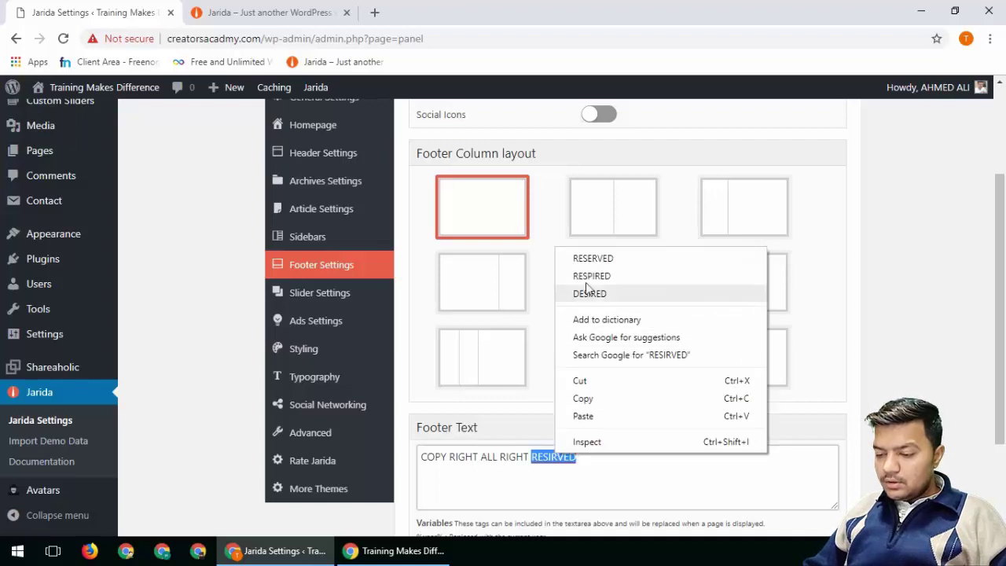
pyautogui.click(590, 258)
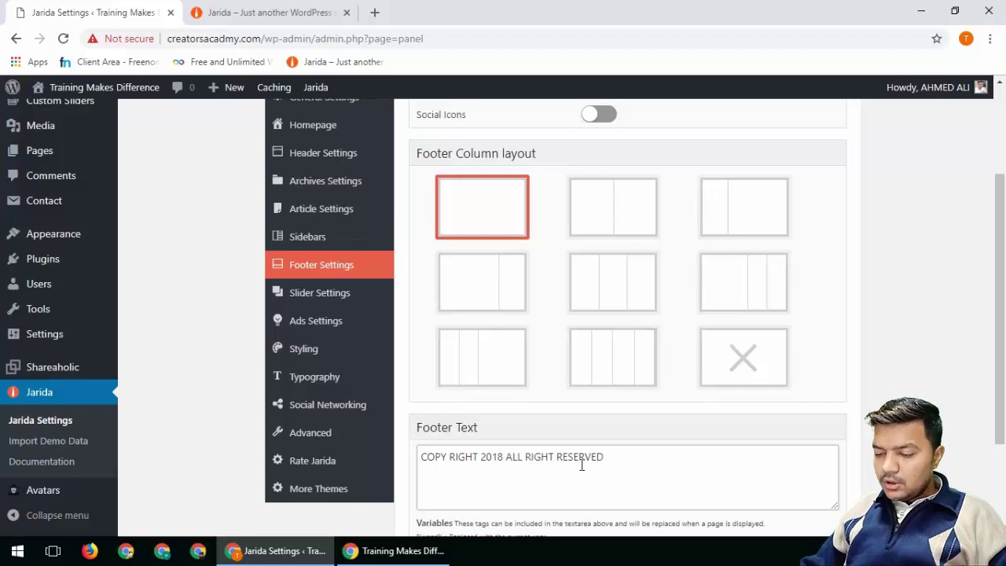
pyautogui.scroll(-2, 621, 476)
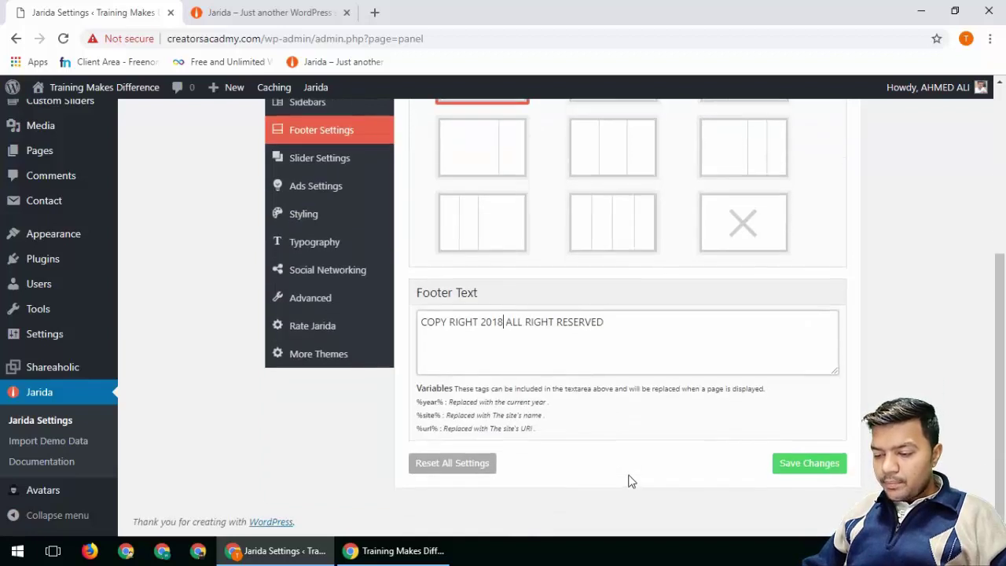
pyautogui.click(813, 464)
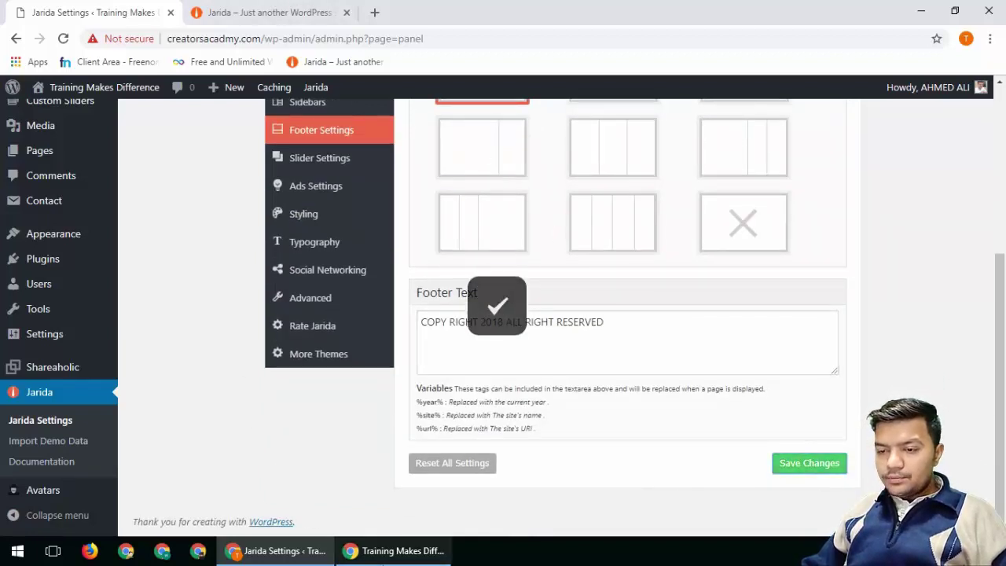
# Reload the home page in the incognito window and check the footer at the end of the page.
pyautogui.click(376, 550)
pyautogui.press('F5')
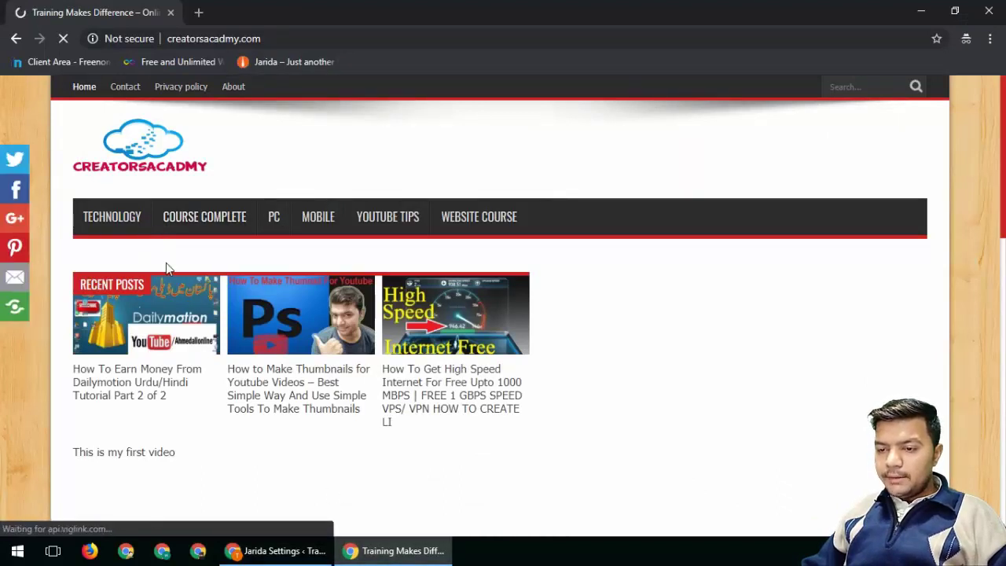
pyautogui.scroll(-7, 166, 262)
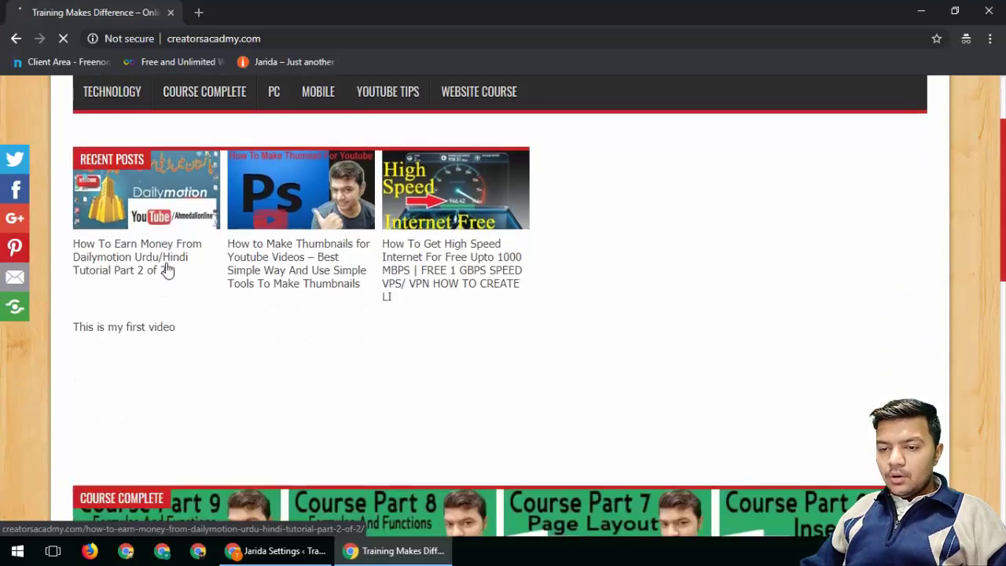
pyautogui.scroll(-3, 166, 270)
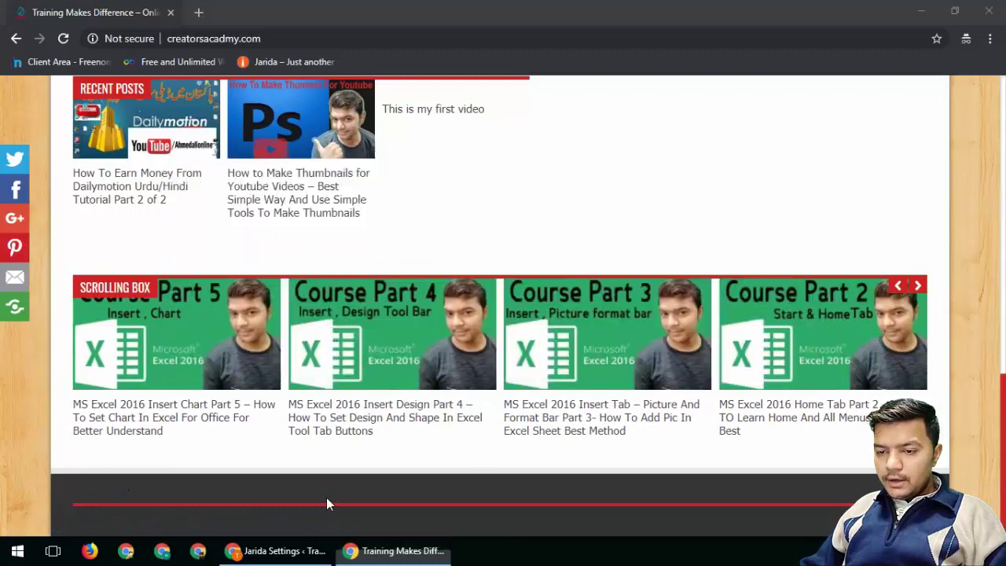
# Switch back to the Jarida settings and save the Footer Settings again with the single-column layout and copyright text.
pyautogui.click(275, 551)
pyautogui.scroll(1, 636, 432)
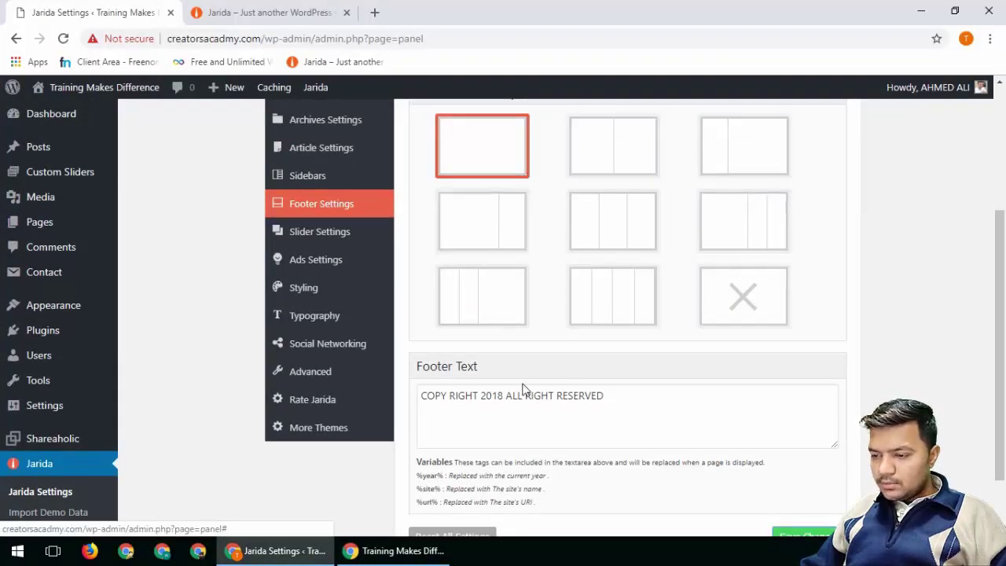
pyautogui.scroll(-1, 669, 448)
pyautogui.click(786, 465)
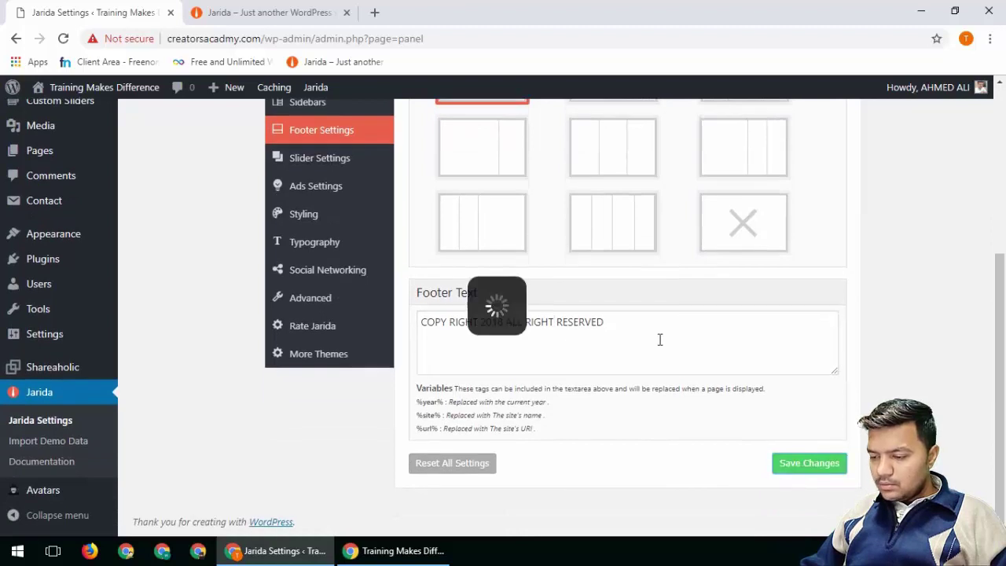
# Open the Homepage settings and review the Home Builder sections and the homepage areas diagram.
pyautogui.scroll(3, 602, 336)
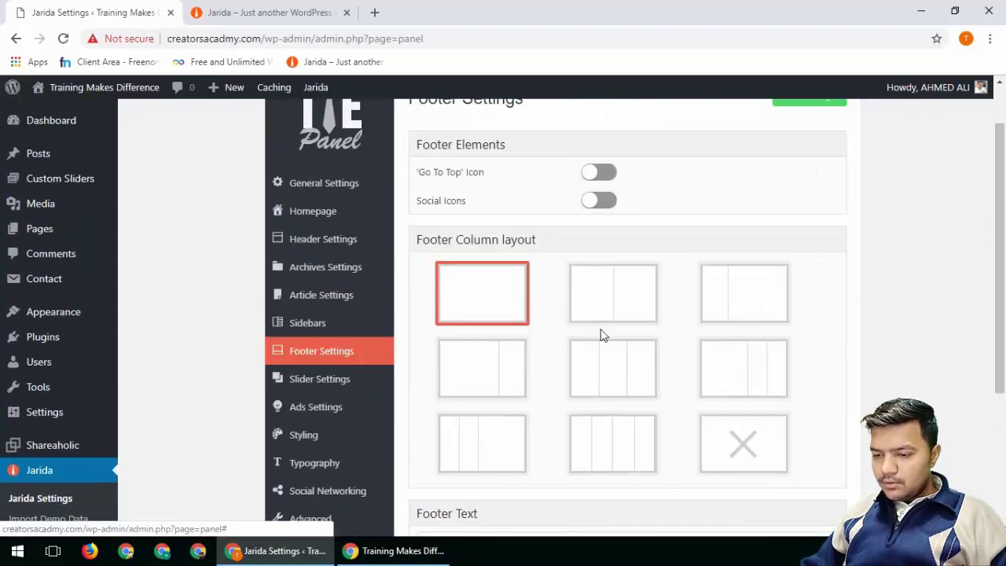
pyautogui.click(320, 212)
pyautogui.scroll(-7, 539, 328)
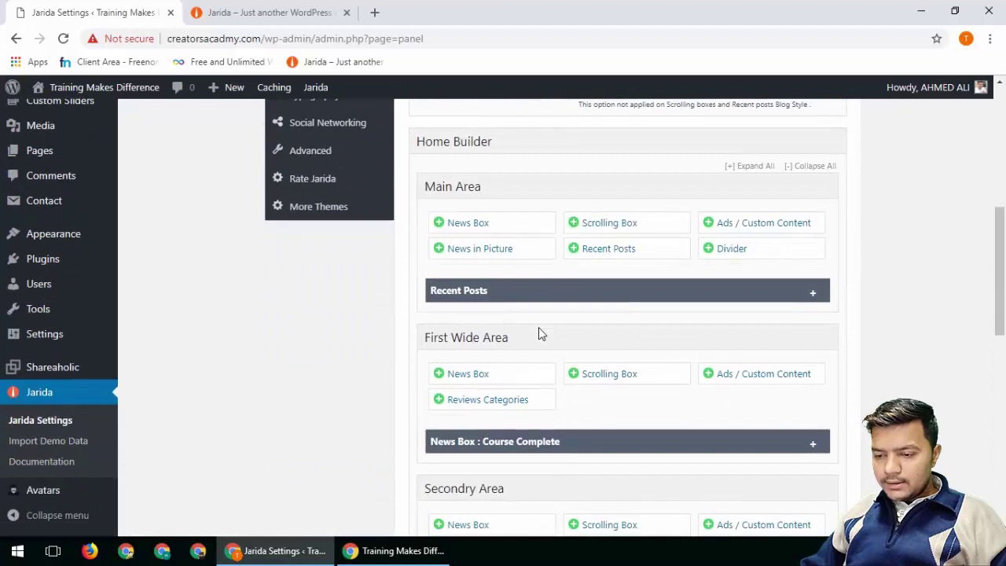
pyautogui.scroll(-3, 538, 333)
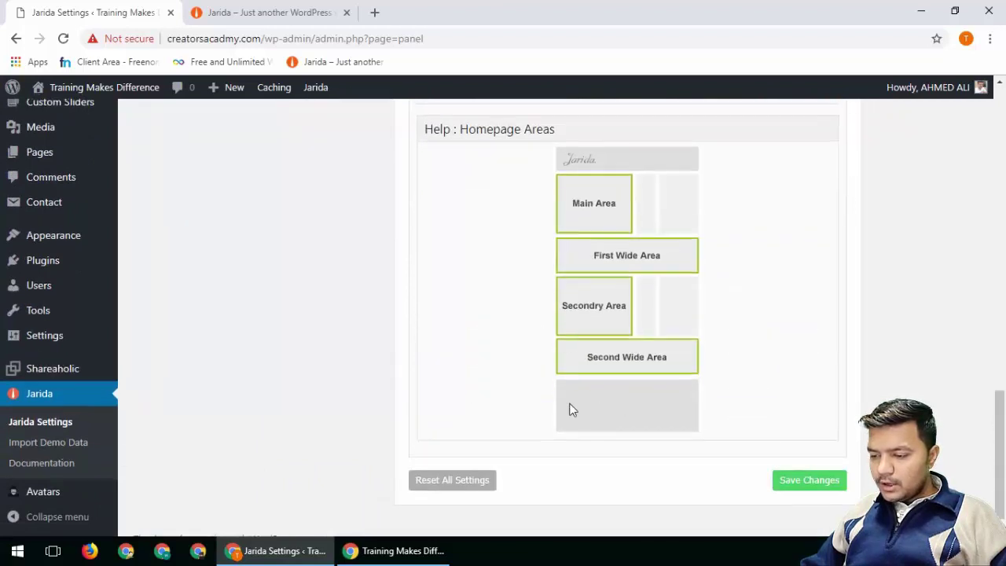
pyautogui.scroll(10, 607, 395)
pyautogui.scroll(4, 560, 396)
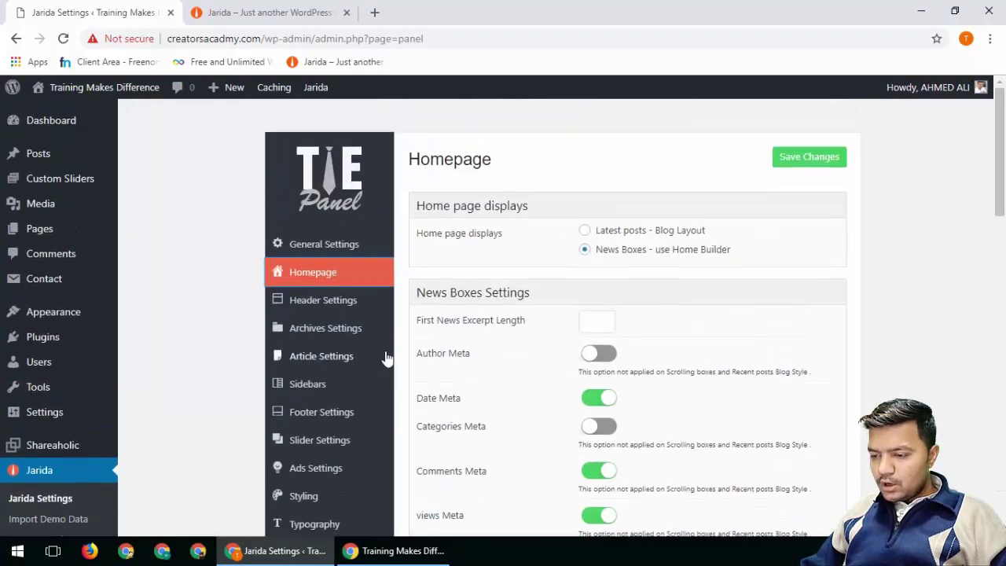
# Enable the 'Go To Top' Icon and Social Icons in Footer Settings and save the changes.
pyautogui.click(318, 412)
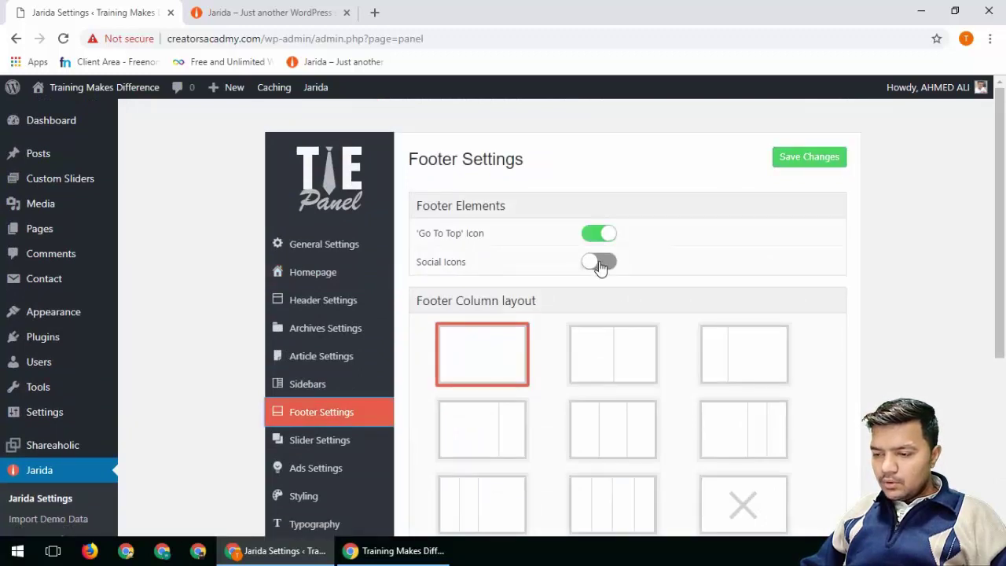
pyautogui.click(806, 161)
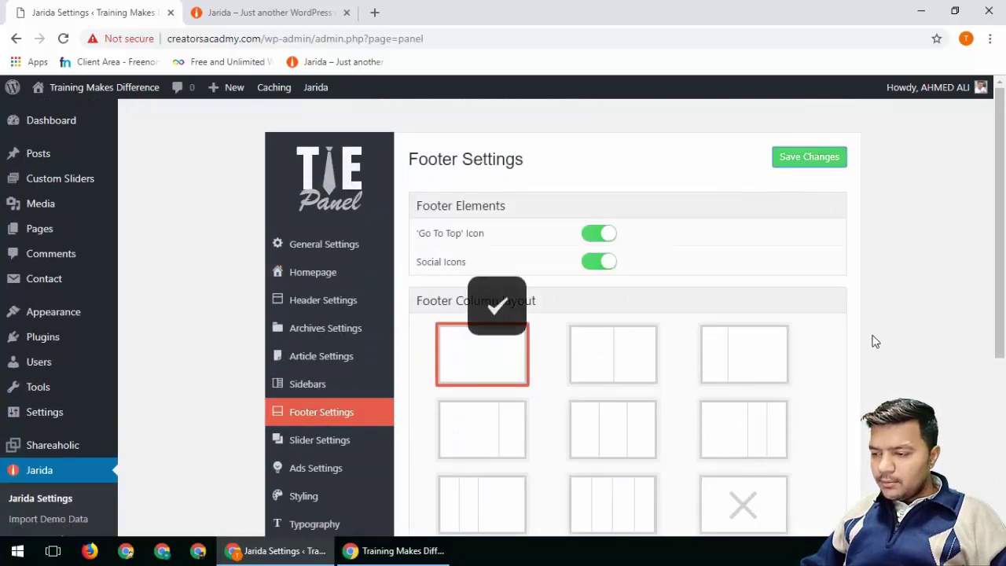
pyautogui.scroll(-5, 874, 341)
# Return to the incognito window, reload the site's home page, and close that window.
pyautogui.click(233, 10)
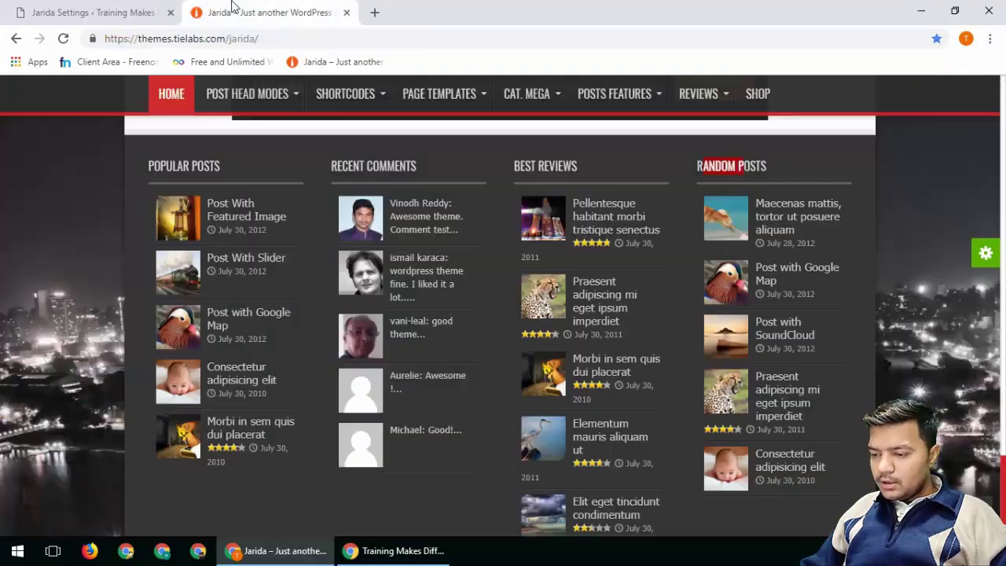
pyautogui.click(393, 550)
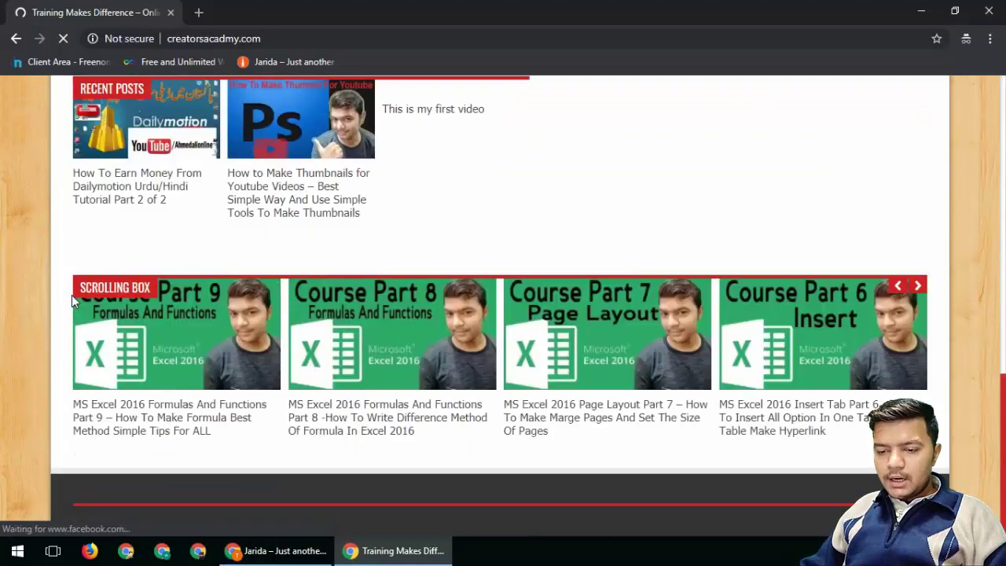
pyautogui.click(989, 11)
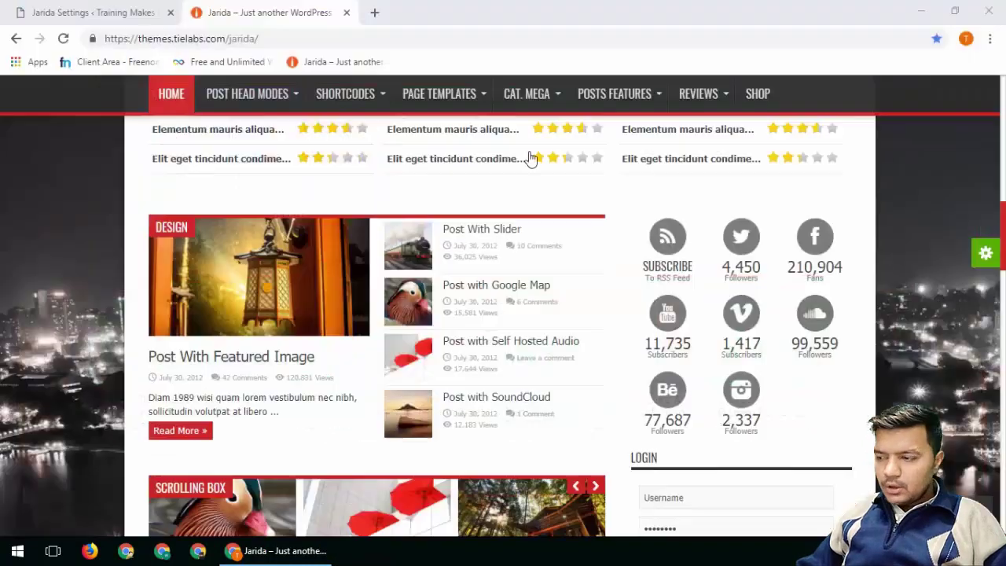
# Open creatorsacadmy.com in a new browser tab and check the copyright text in the home page footer.
pyautogui.click(375, 11)
pyautogui.write('cre')
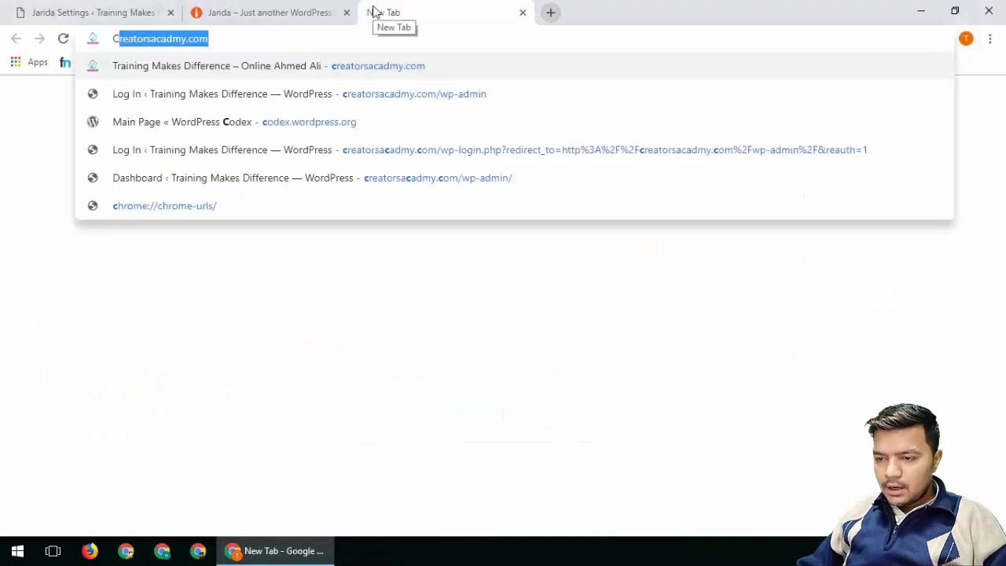
pyautogui.press('Return')
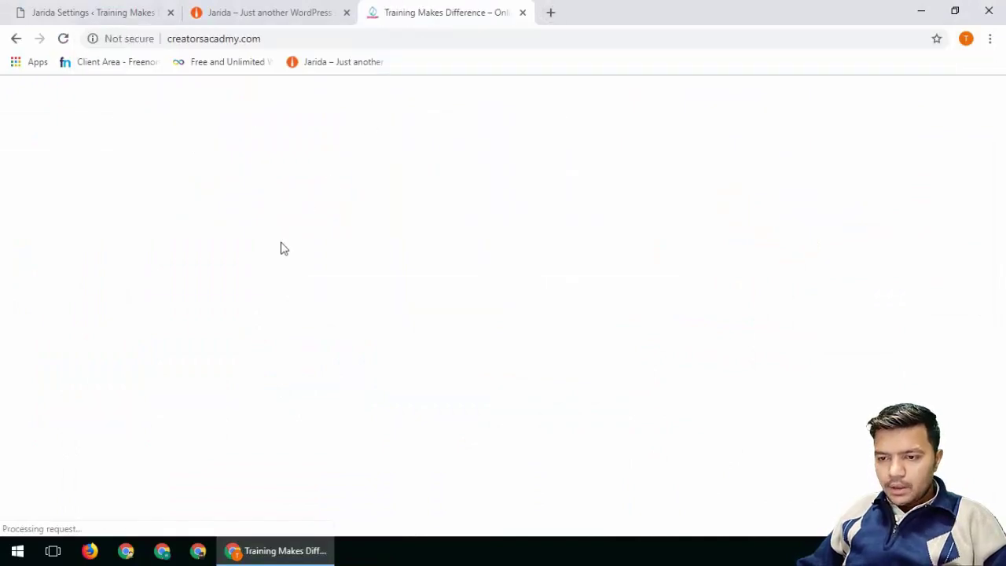
pyautogui.scroll(-5, 131, 320)
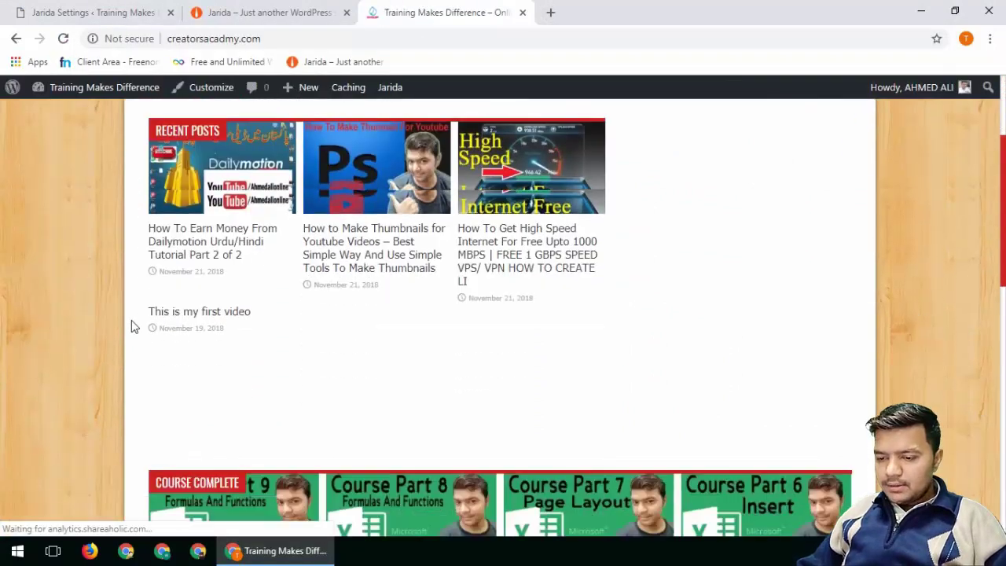
pyautogui.scroll(-1, 118, 393)
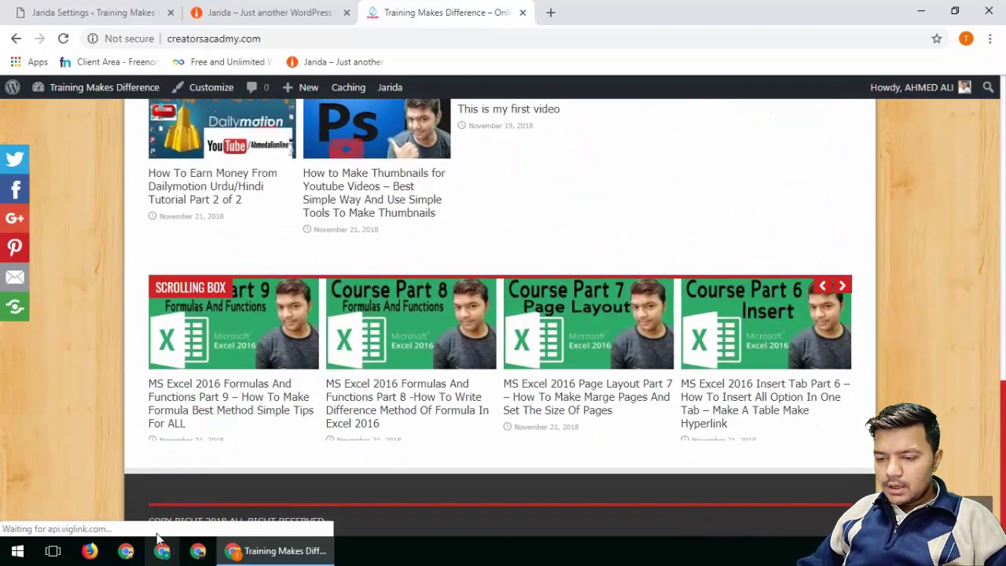
pyautogui.moveTo(159, 522); pyautogui.dragTo(216, 515)
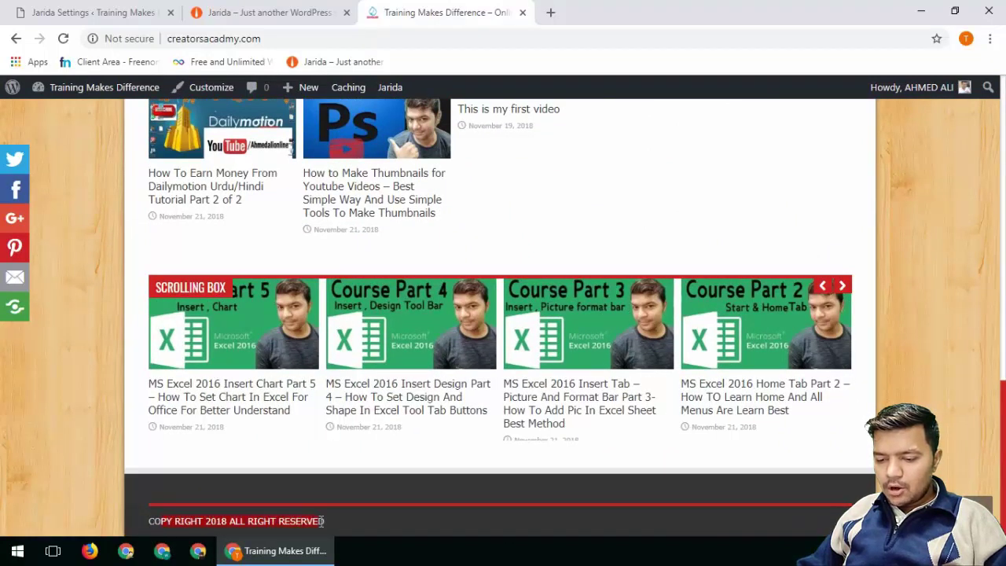
# Return to the Jarida theme settings page and look over the General Settings.
pyautogui.click(114, 10)
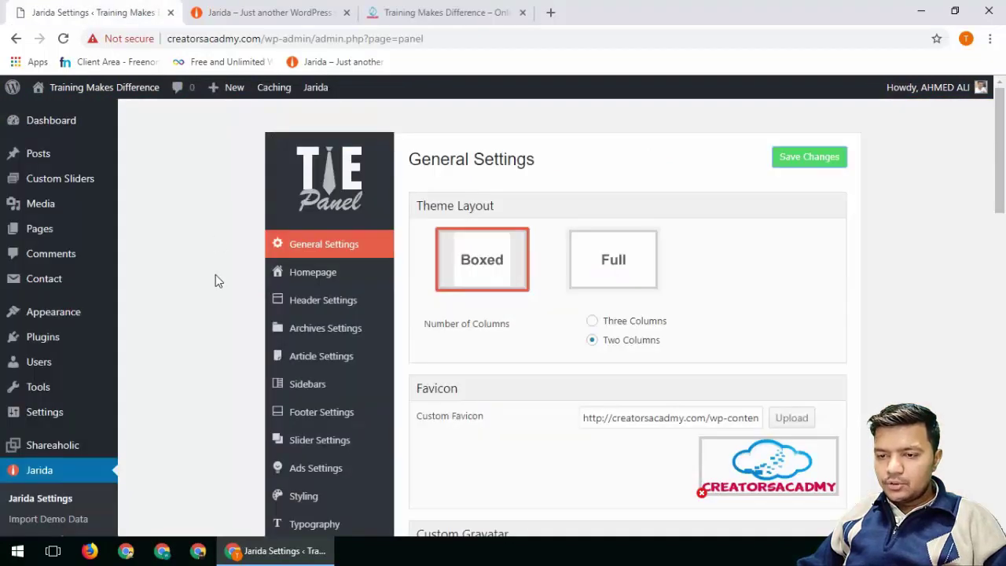
pyautogui.scroll(-1, 218, 280)
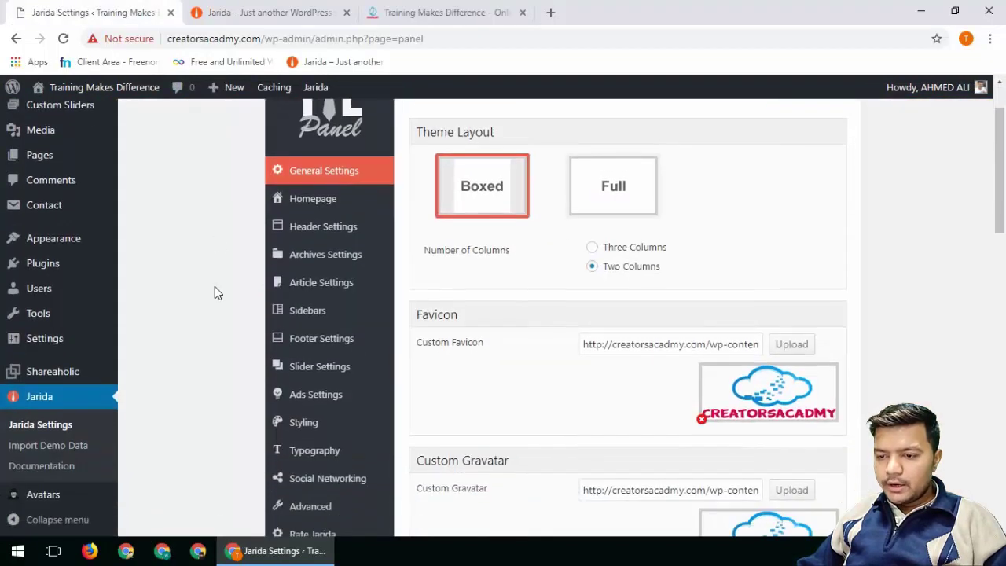
# Open the Jarida theme's footer settings.
pyautogui.click(321, 285)
pyautogui.click(315, 313)
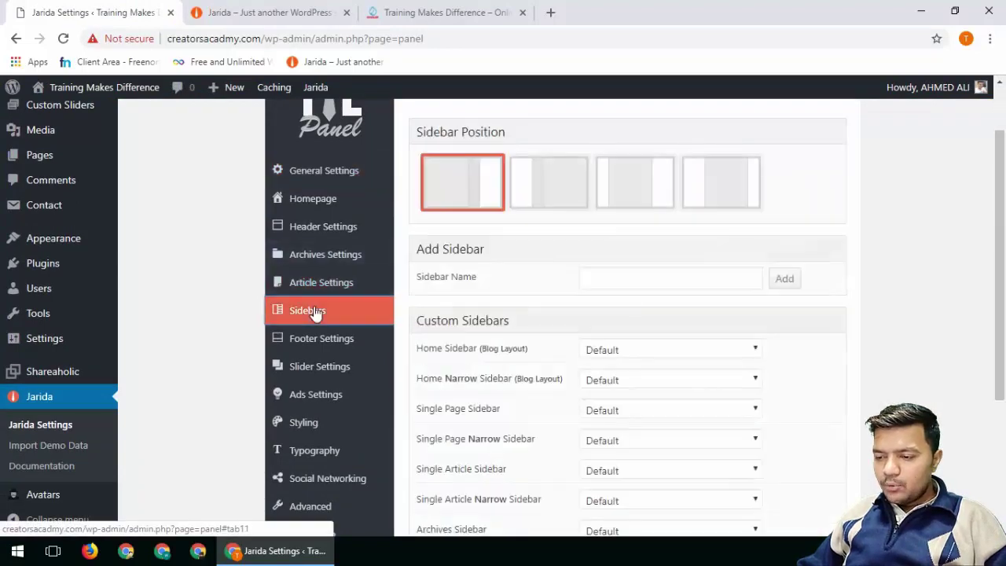
pyautogui.click(319, 340)
pyautogui.scroll(-2, 597, 346)
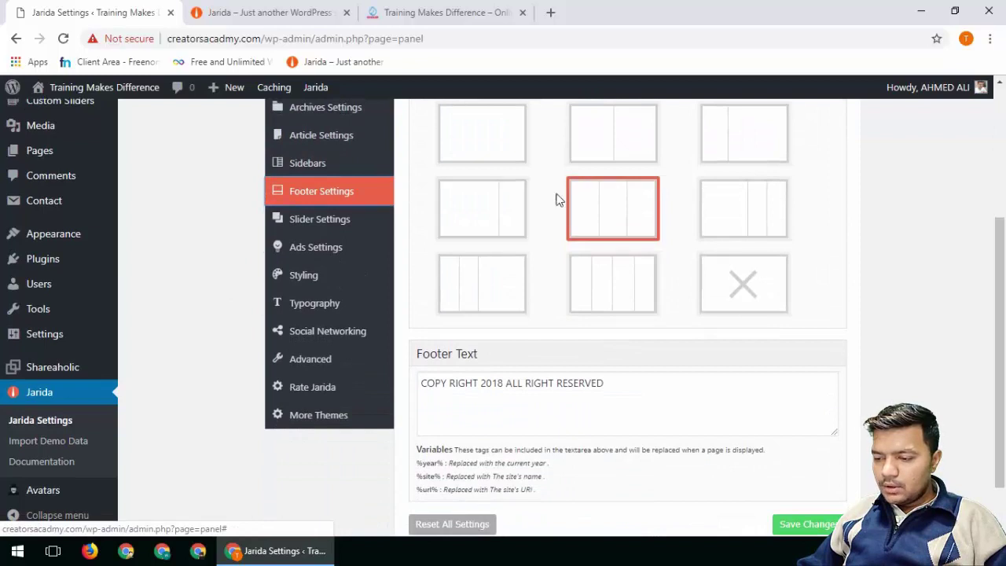
# Try out several footer widget column layouts, ending with three equal columns.
pyautogui.click(490, 150)
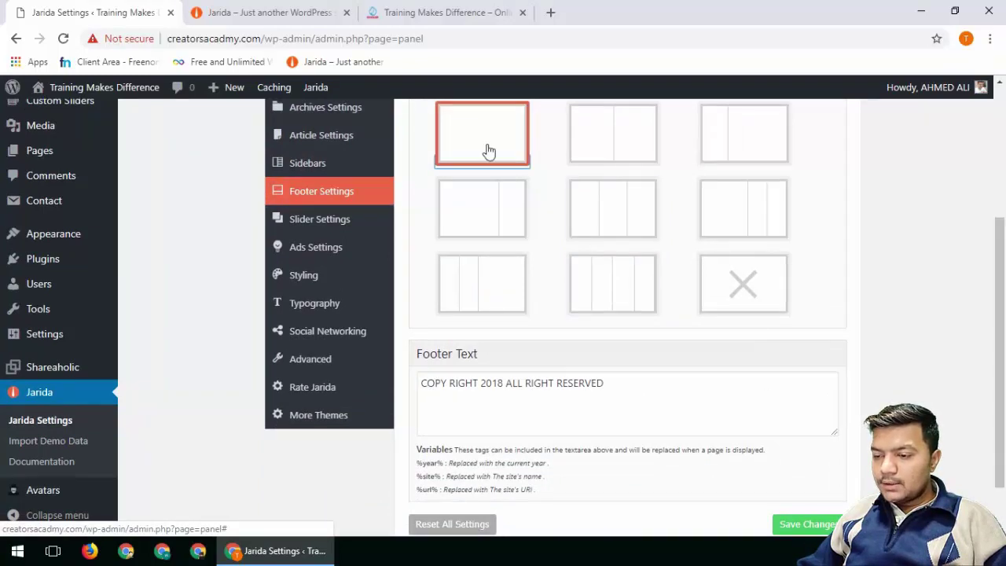
pyautogui.click(607, 224)
pyautogui.click(599, 145)
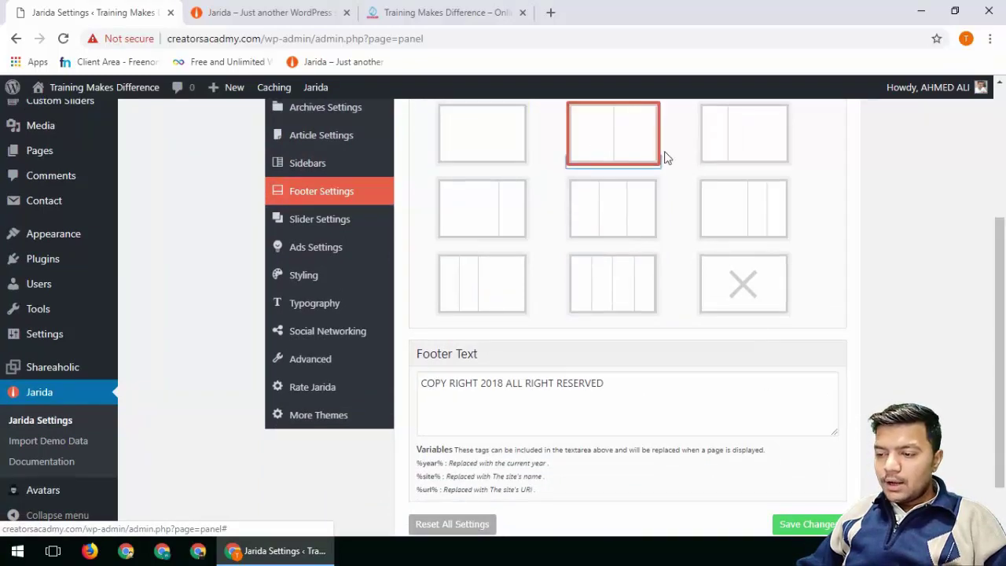
pyautogui.click(744, 144)
pyautogui.click(594, 233)
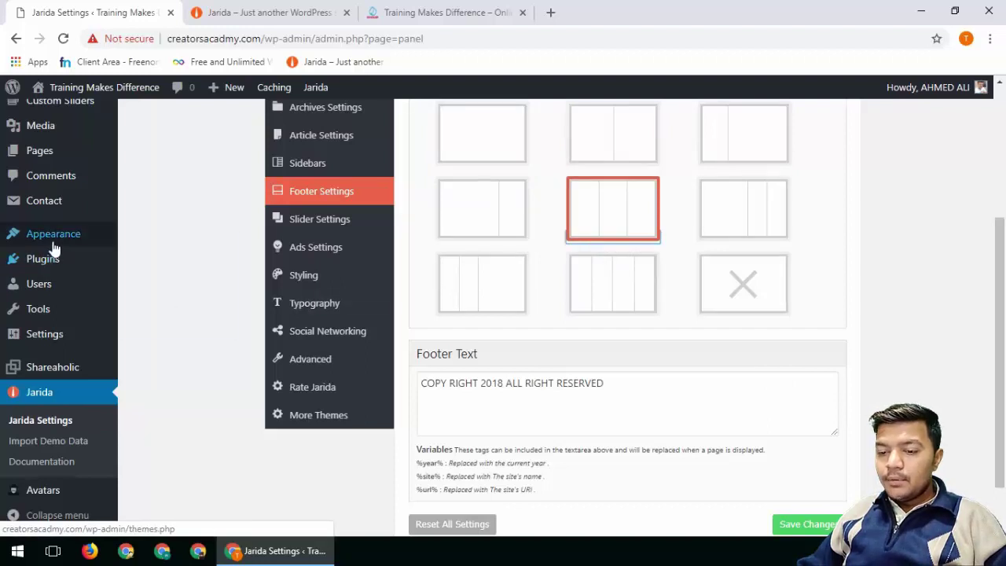
# Open the site's Widgets admin page in a separate browser tab next to the theme settings.
pyautogui.moveTo(53, 233)
pyautogui.rightClick(143, 305)
pyautogui.click(175, 307)
pyautogui.moveTo(407, 15); pyautogui.dragTo(613, 12)
pyautogui.click(272, 12)
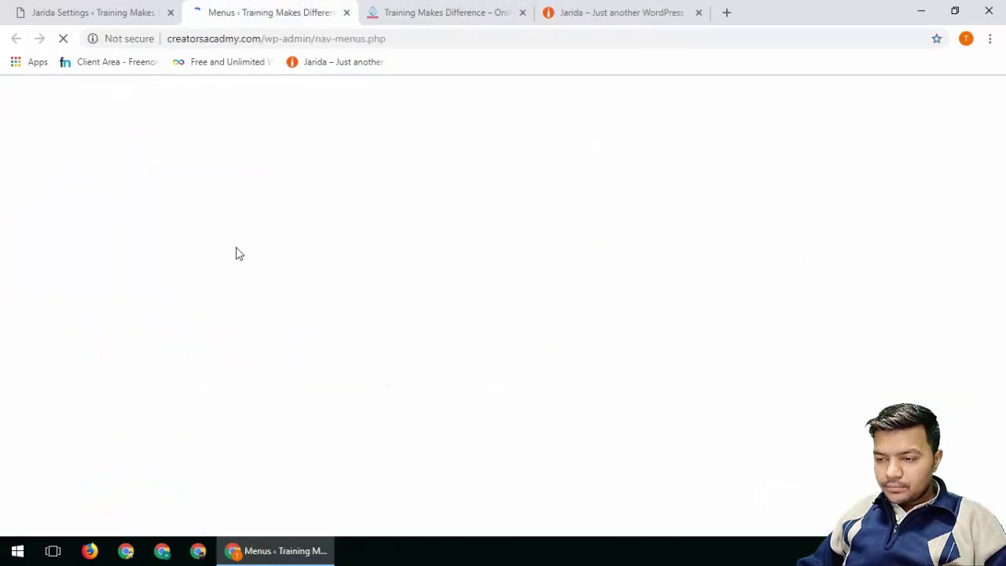
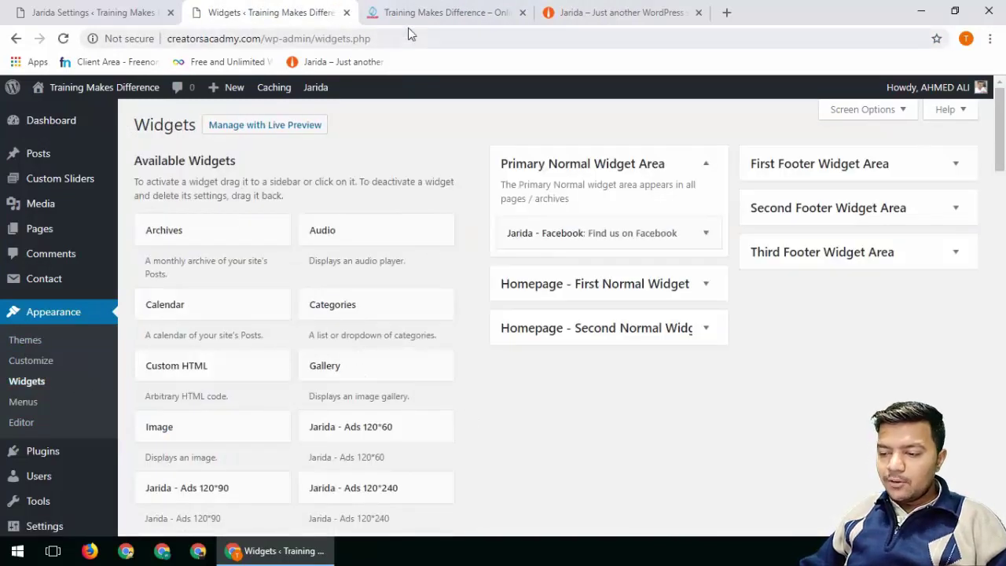
# Expand the first, second and third footer widget areas.
pyautogui.click(879, 173)
pyautogui.click(895, 275)
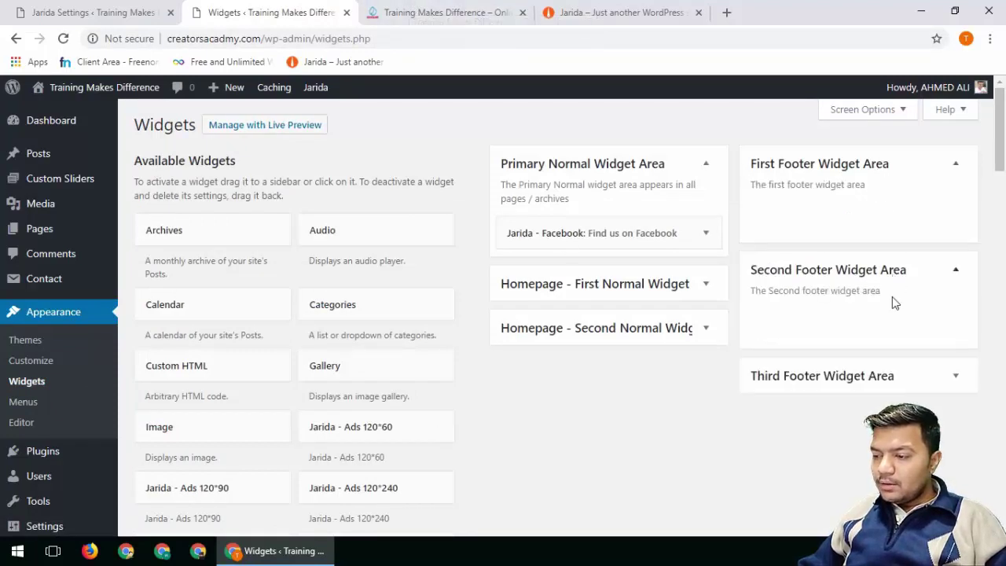
pyautogui.click(887, 379)
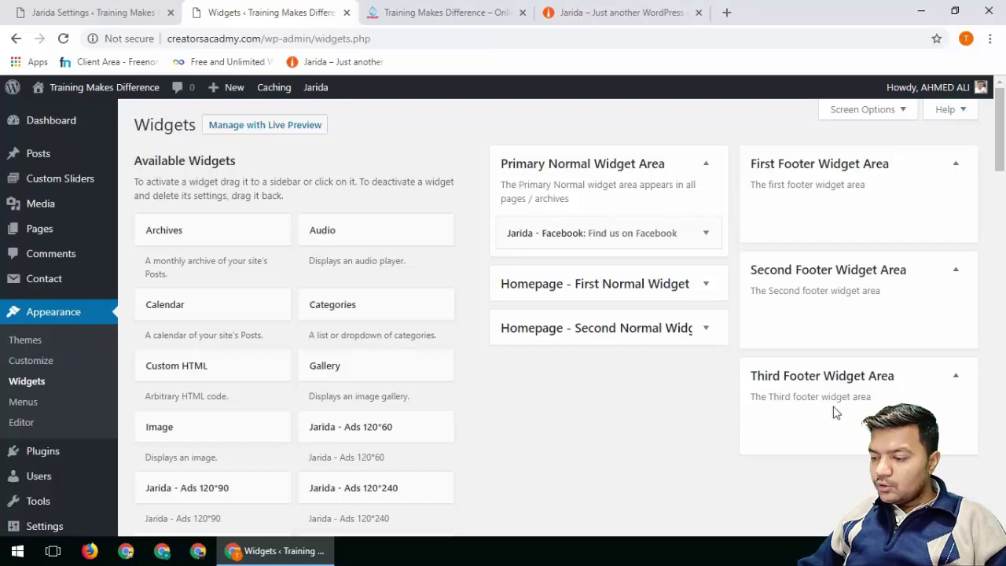
# Add a Categories widget to the First Footer Widget Area, title it "All Categries" and save it.
pyautogui.moveTo(362, 334); pyautogui.dragTo(823, 220)
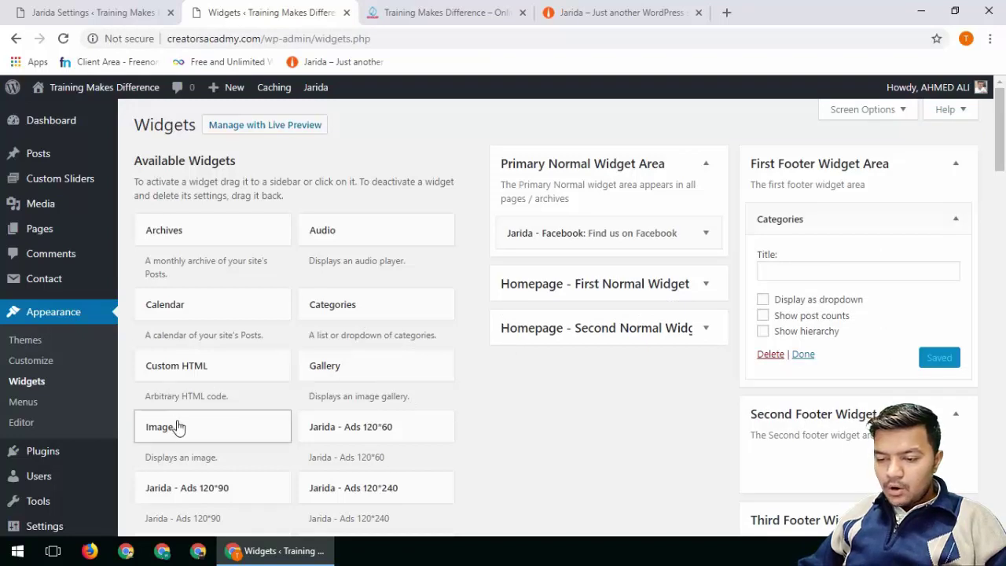
pyautogui.scroll(-1, 438, 453)
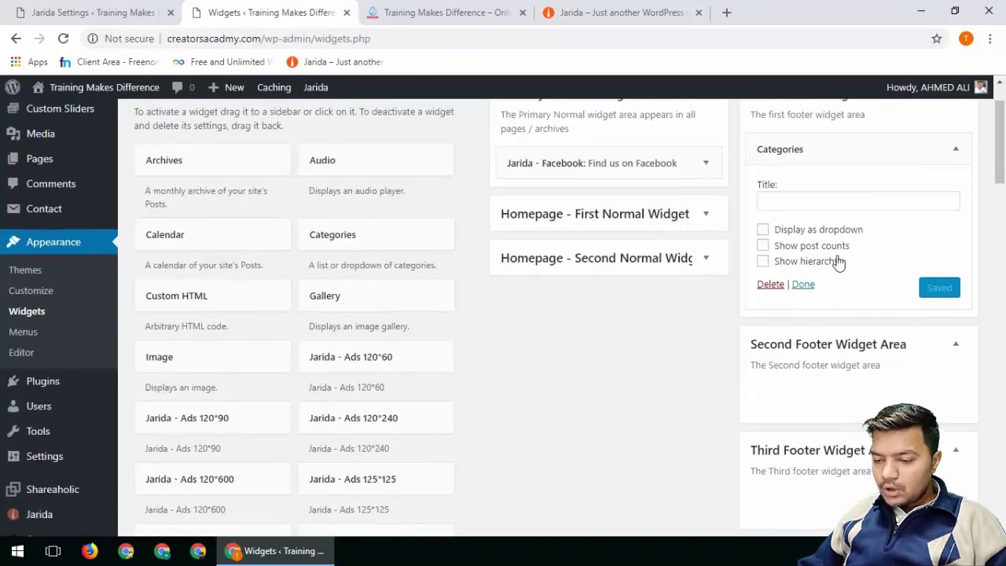
pyautogui.scroll(1, 739, 269)
pyautogui.click(791, 272)
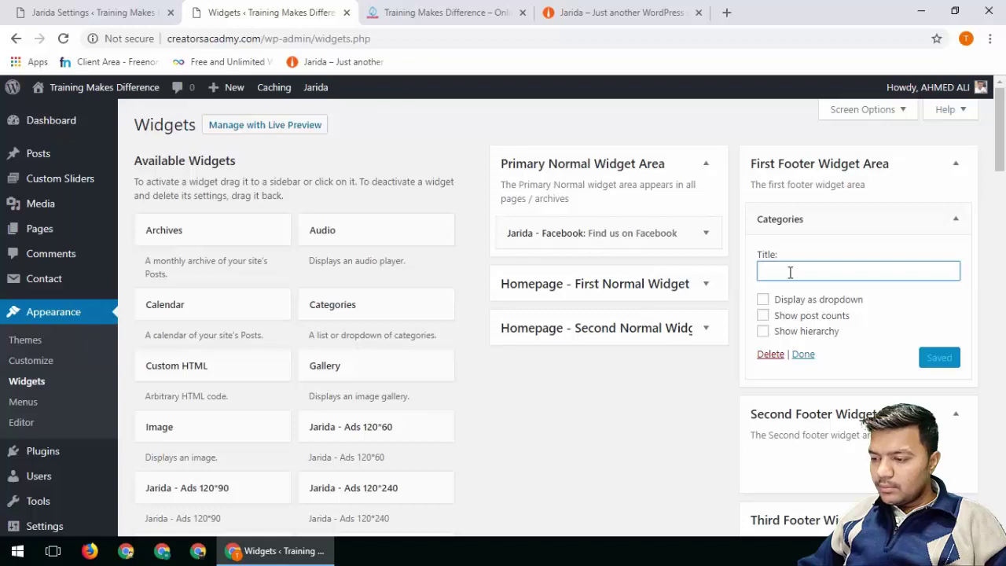
pyautogui.write('al')
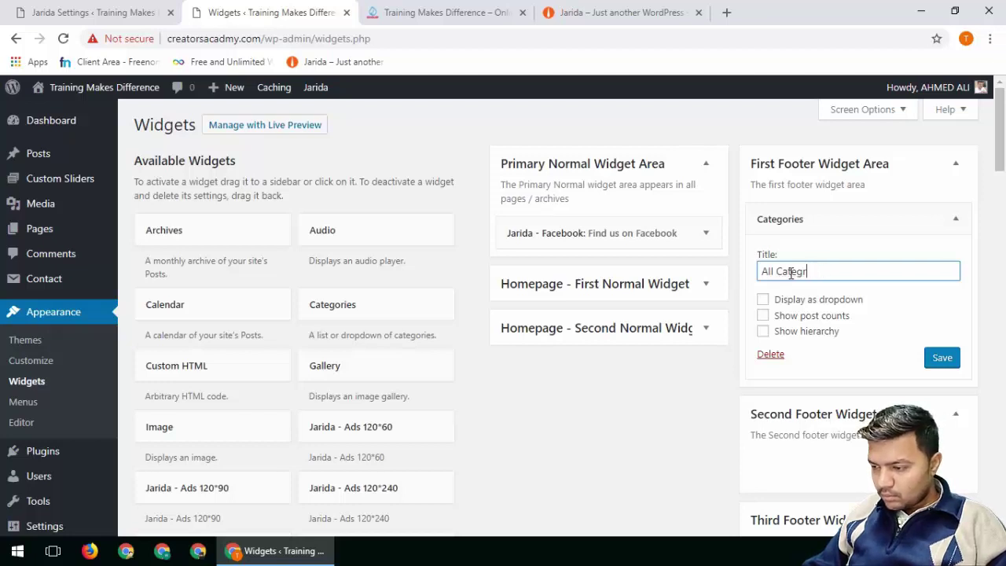
pyautogui.click(739, 447)
pyautogui.click(944, 357)
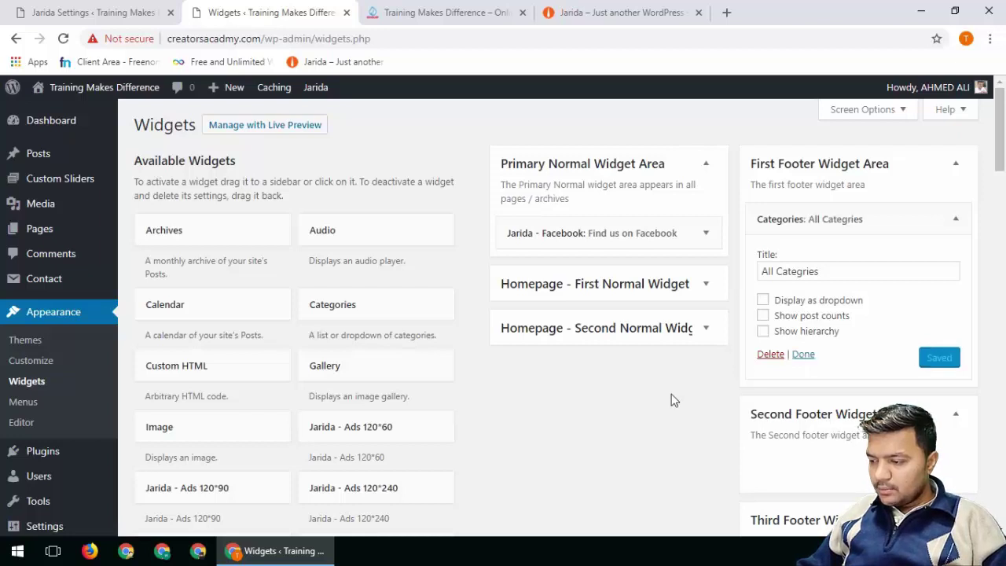
# Add a Recent Comments widget to the Second Footer Widget Area, title it "Recent" and save it.
pyautogui.scroll(-1, 429, 427)
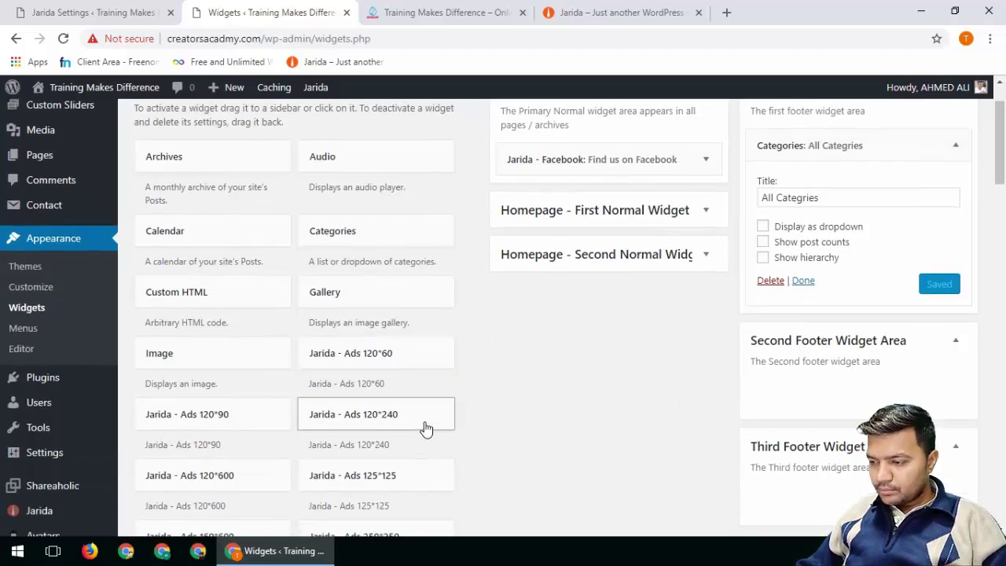
pyautogui.scroll(-4, 358, 421)
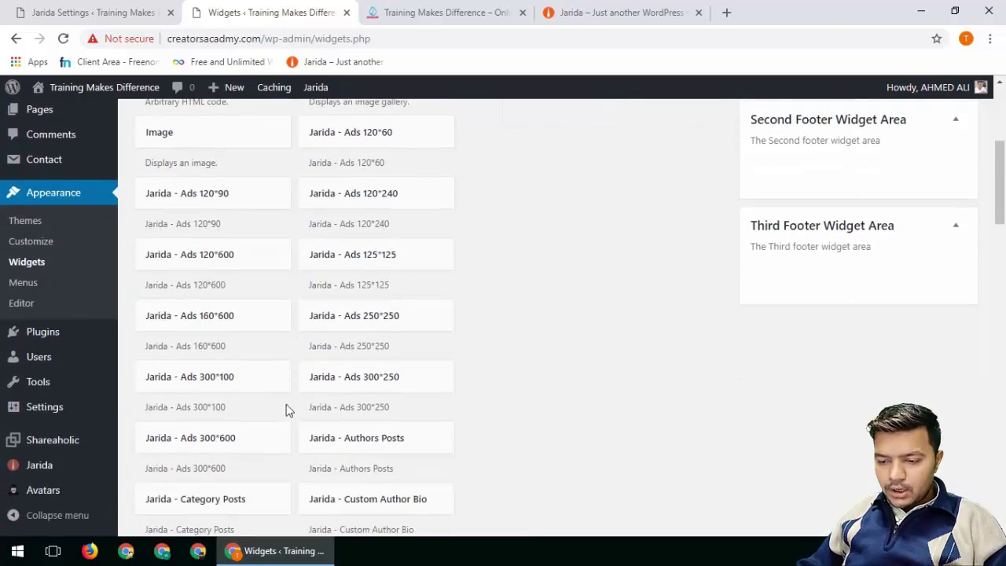
pyautogui.scroll(-4, 286, 404)
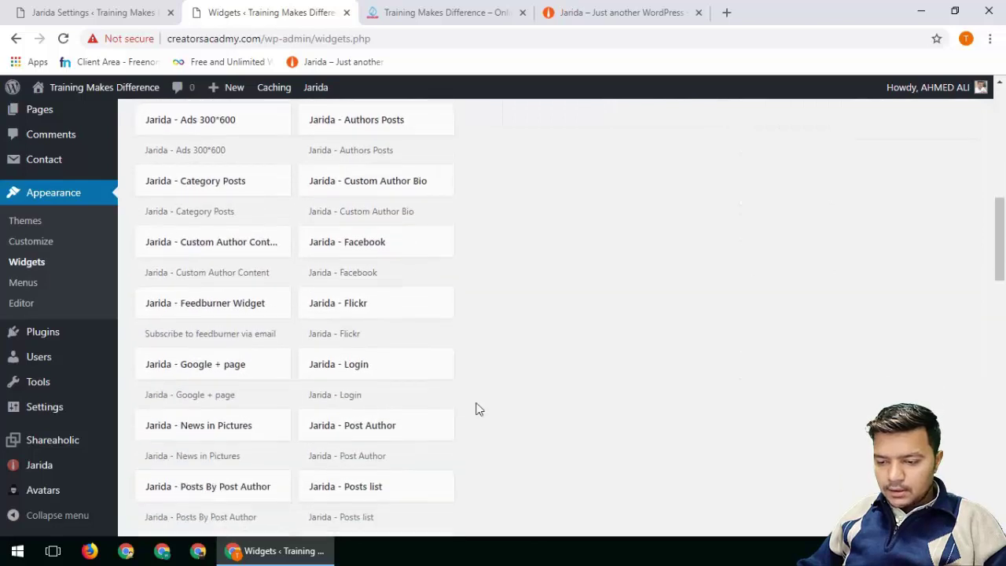
pyautogui.scroll(-1, 349, 399)
pyautogui.scroll(-1, 471, 377)
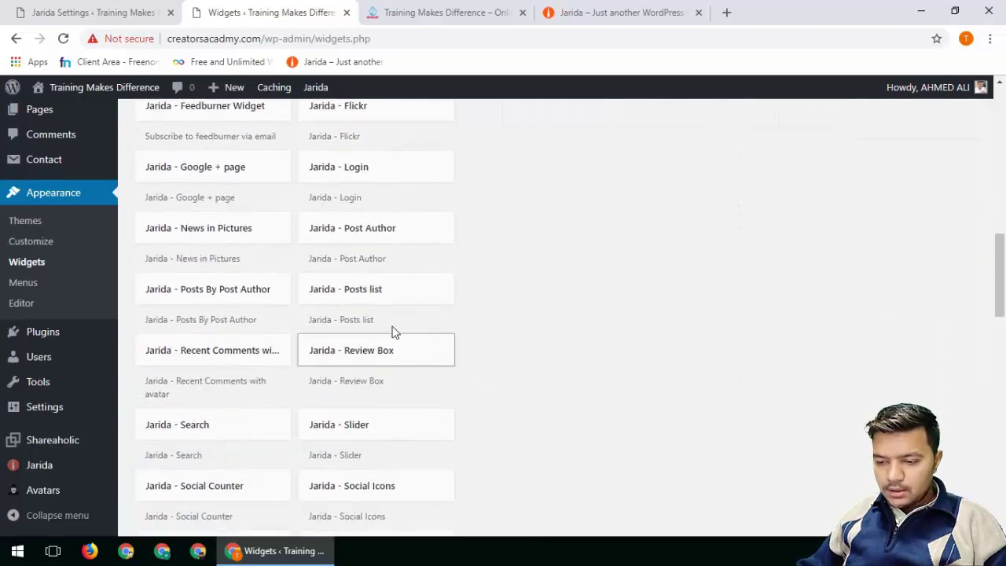
pyautogui.scroll(-1, 339, 350)
pyautogui.scroll(-1, 260, 363)
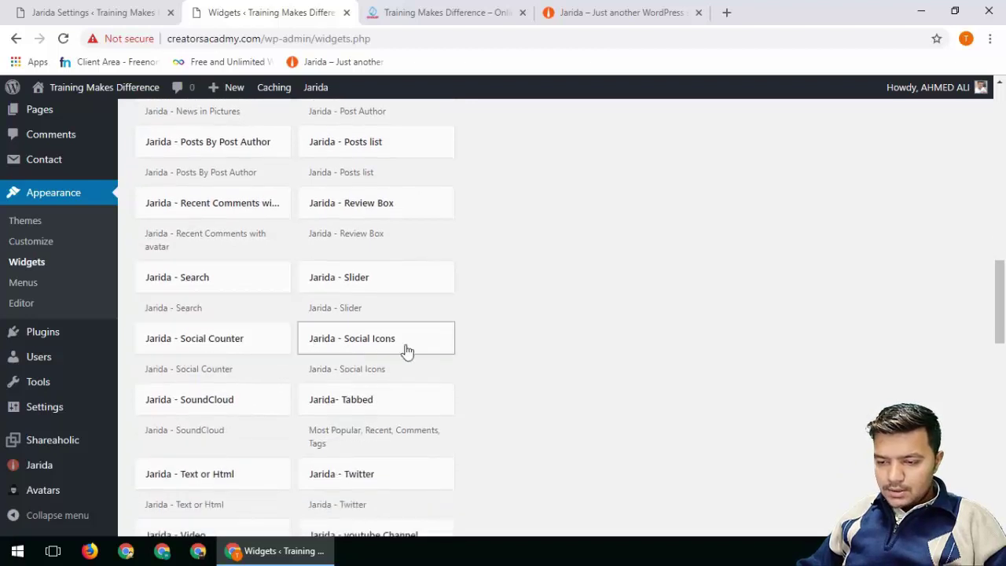
pyautogui.scroll(-2, 417, 344)
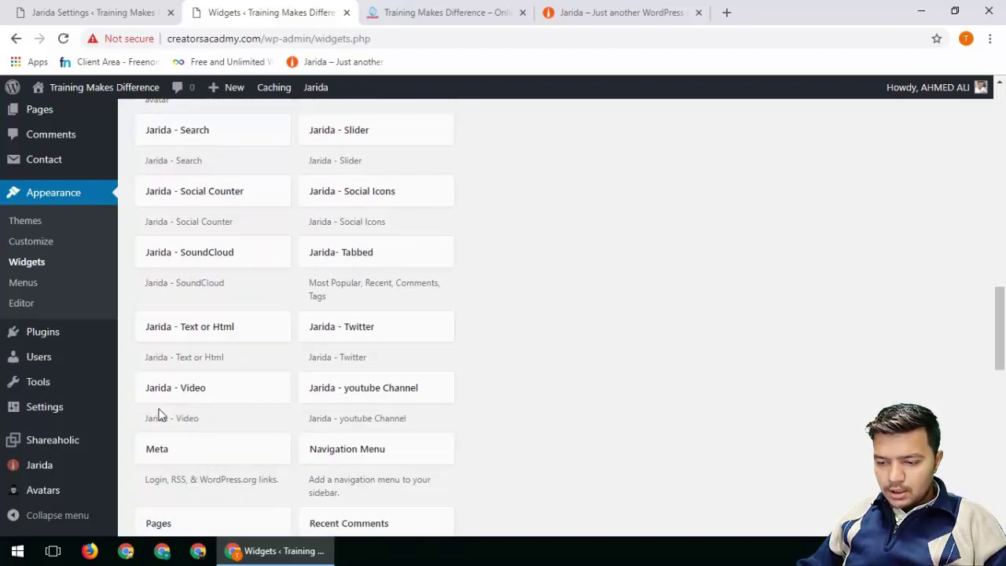
pyautogui.scroll(-1, 155, 408)
pyautogui.scroll(-1, 405, 395)
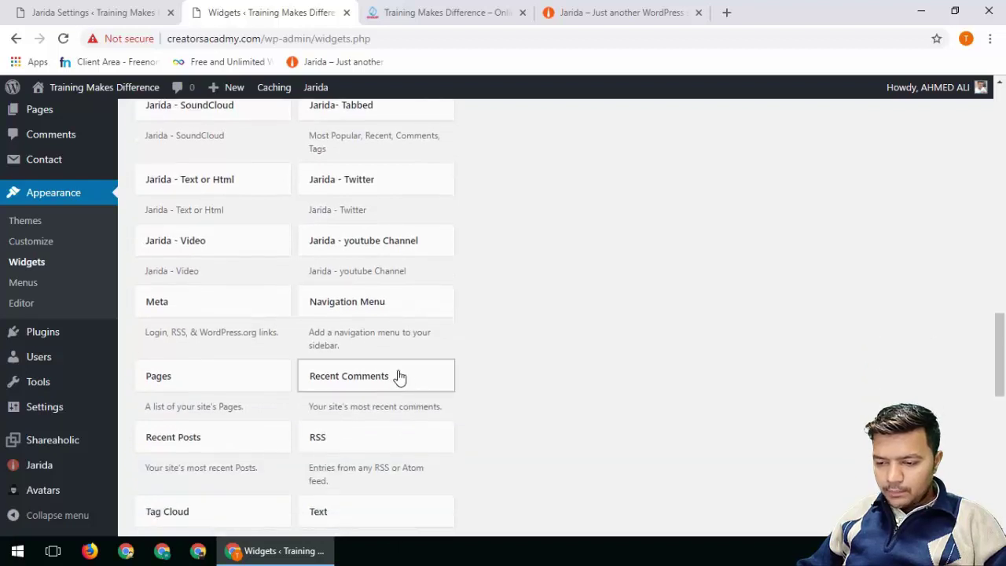
pyautogui.scroll(-1, 375, 388)
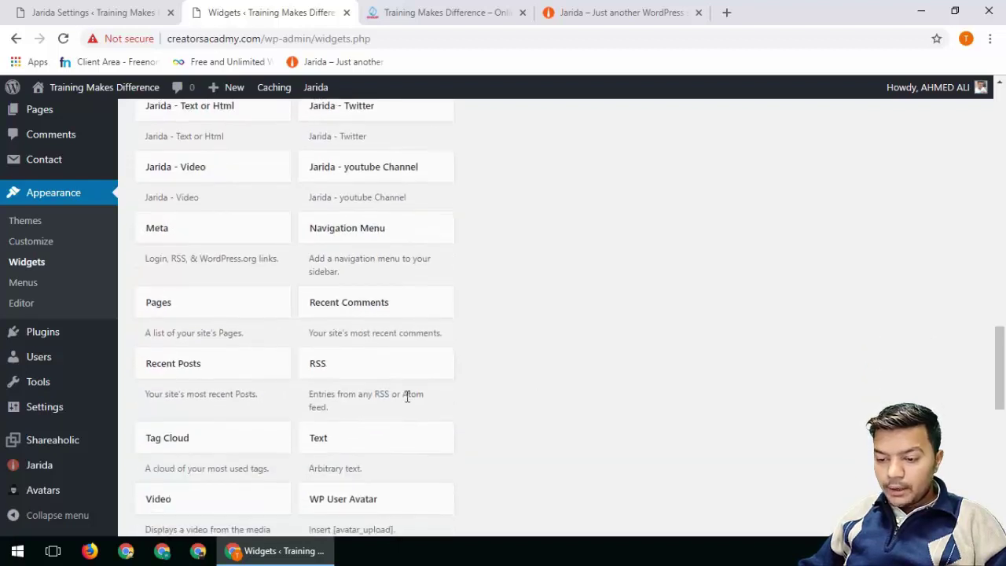
pyautogui.click(376, 308)
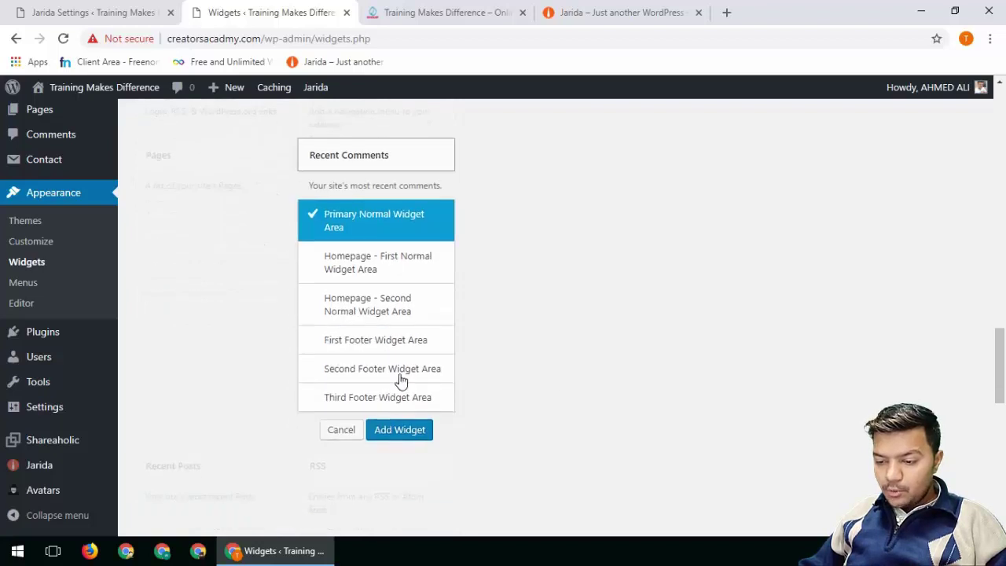
pyautogui.click(354, 370)
pyautogui.click(409, 424)
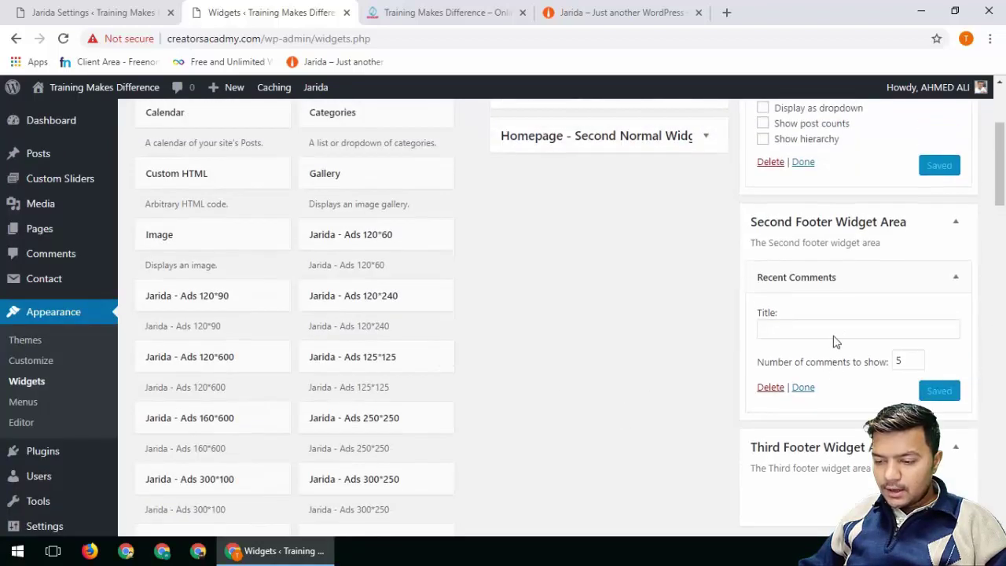
pyautogui.click(769, 328)
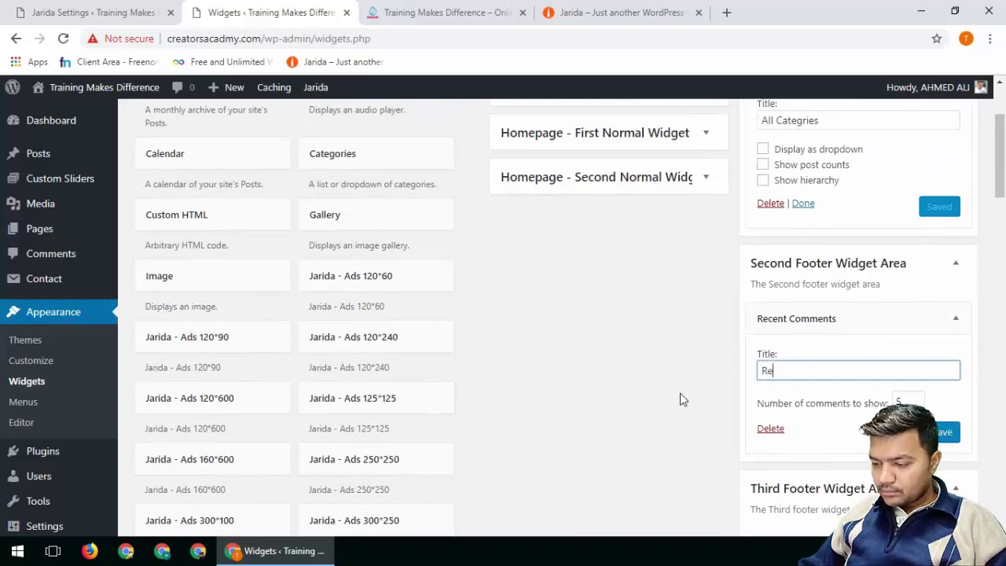
pyautogui.press('Tab')
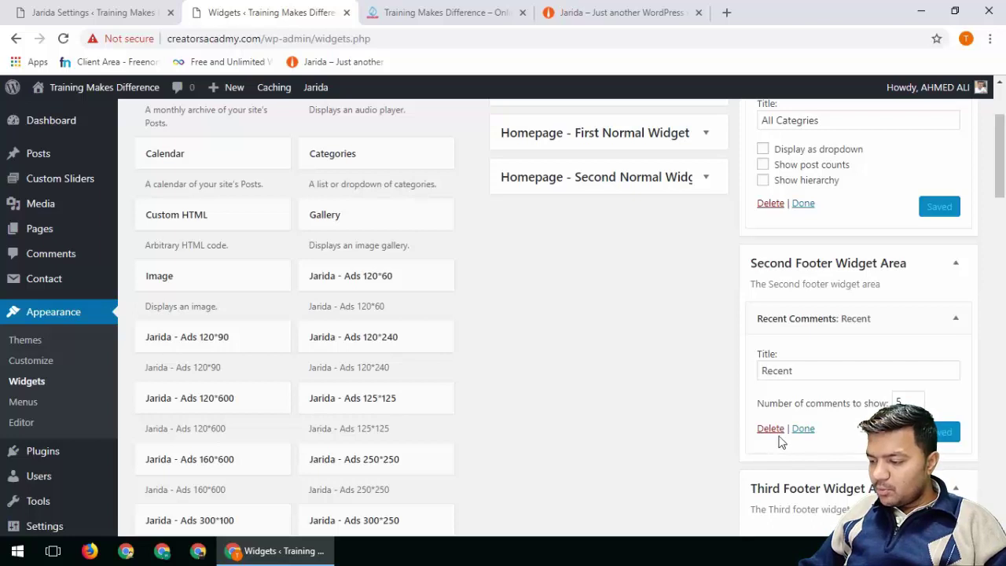
# Set the theme's footer widget layout to two equal columns and save the theme settings.
pyautogui.click(442, 12)
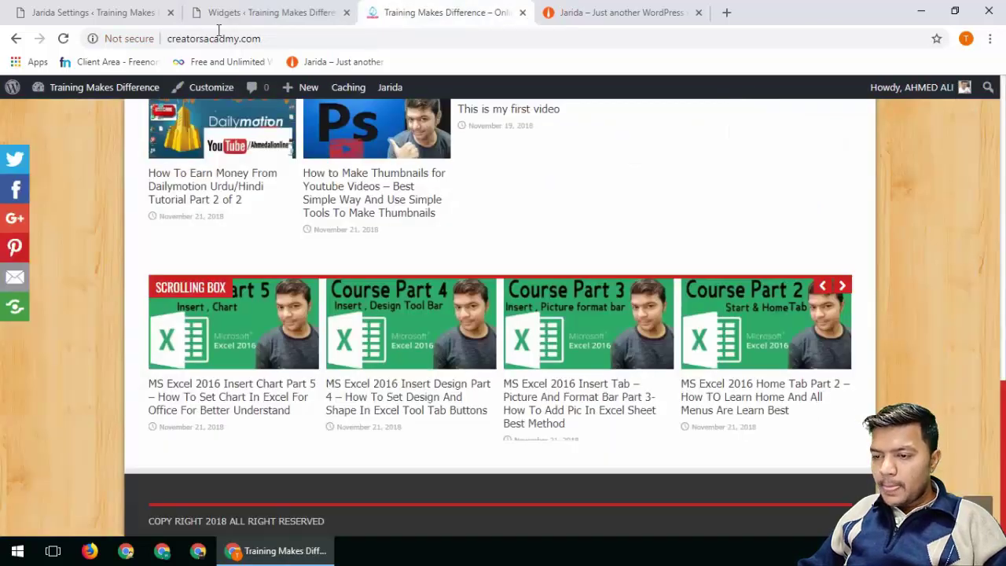
pyautogui.click(137, 8)
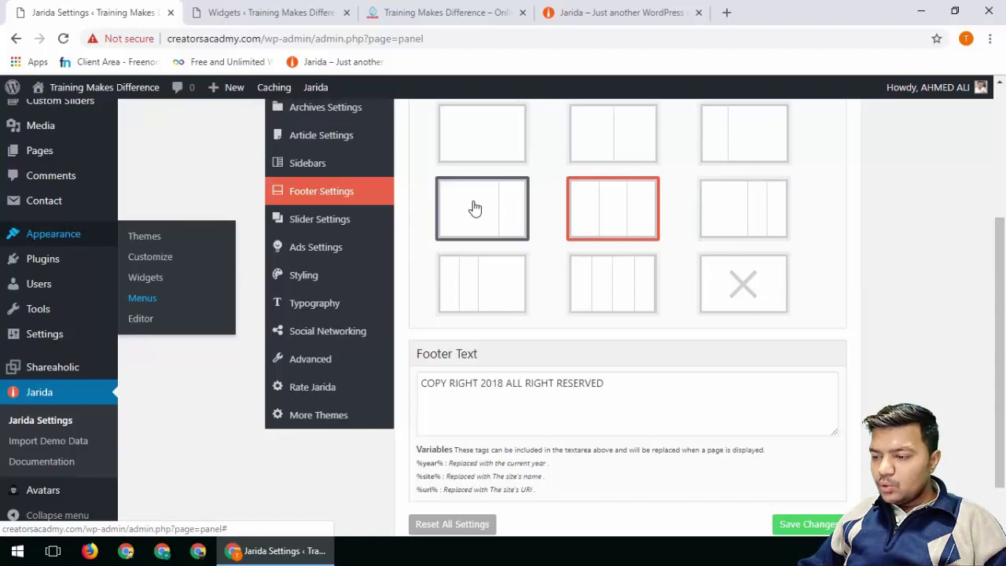
pyautogui.click(624, 152)
pyautogui.scroll(-1, 773, 432)
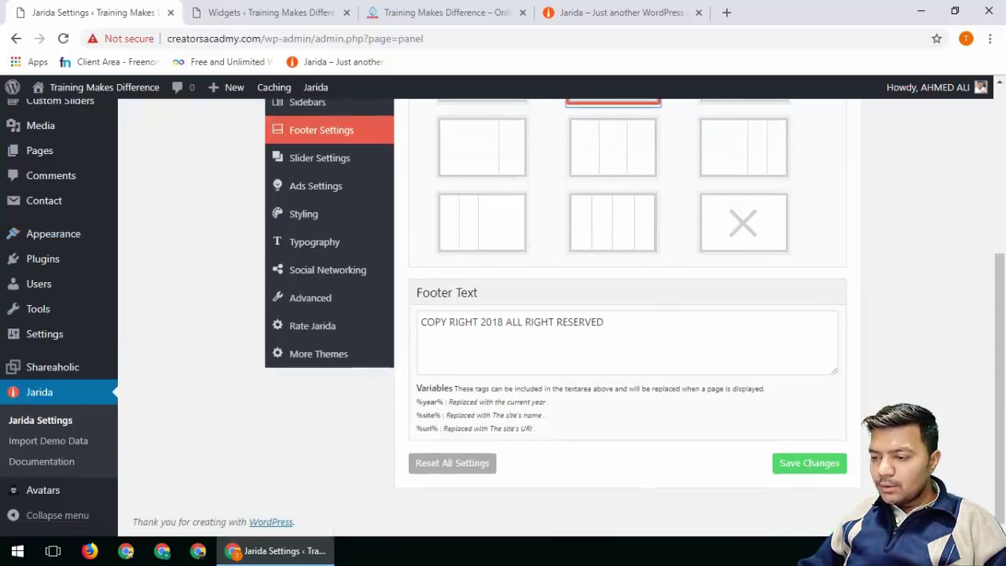
pyautogui.click(832, 466)
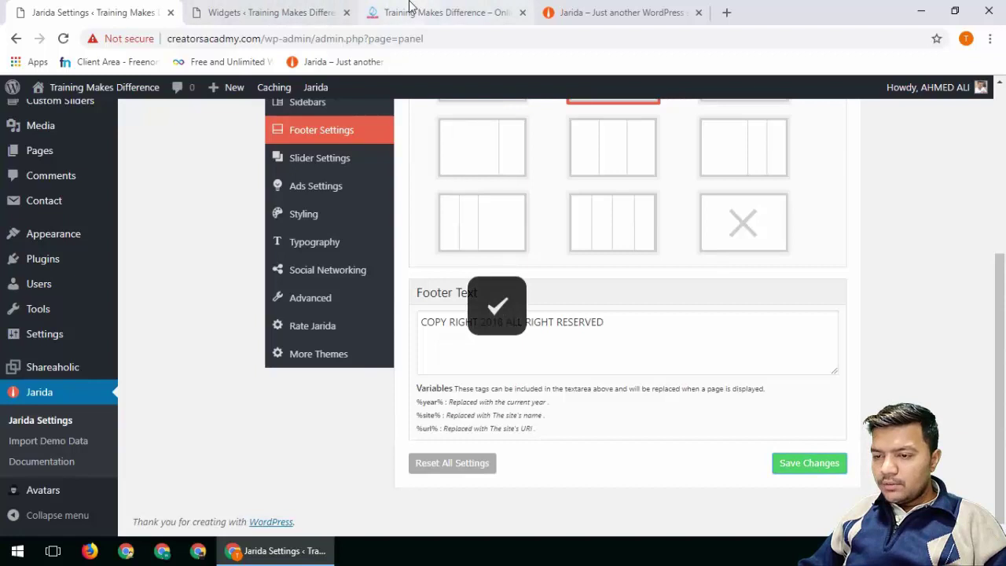
# Reload the live site and examine the widgets in its footer.
pyautogui.click(415, 12)
pyautogui.click(63, 38)
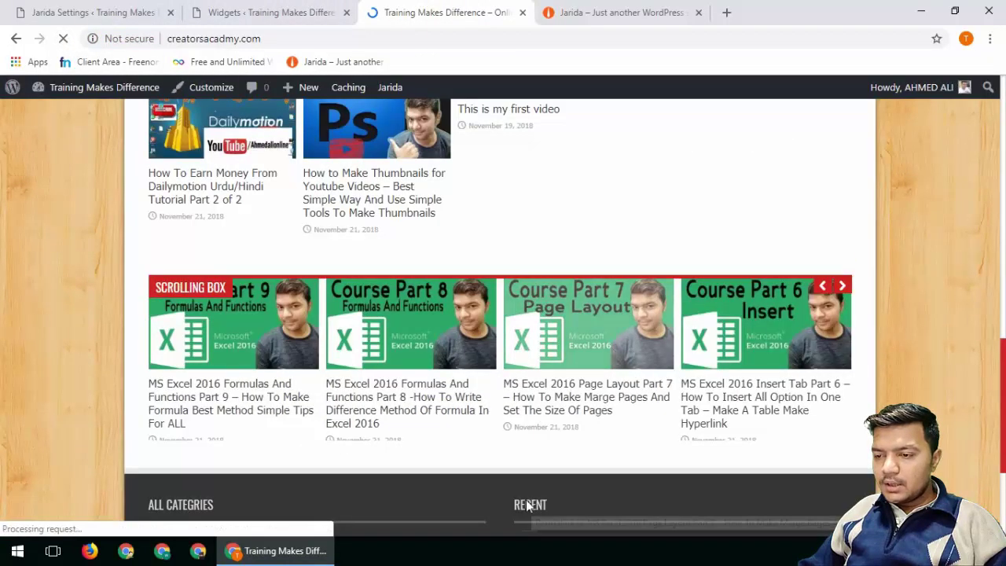
pyautogui.scroll(-3, 288, 458)
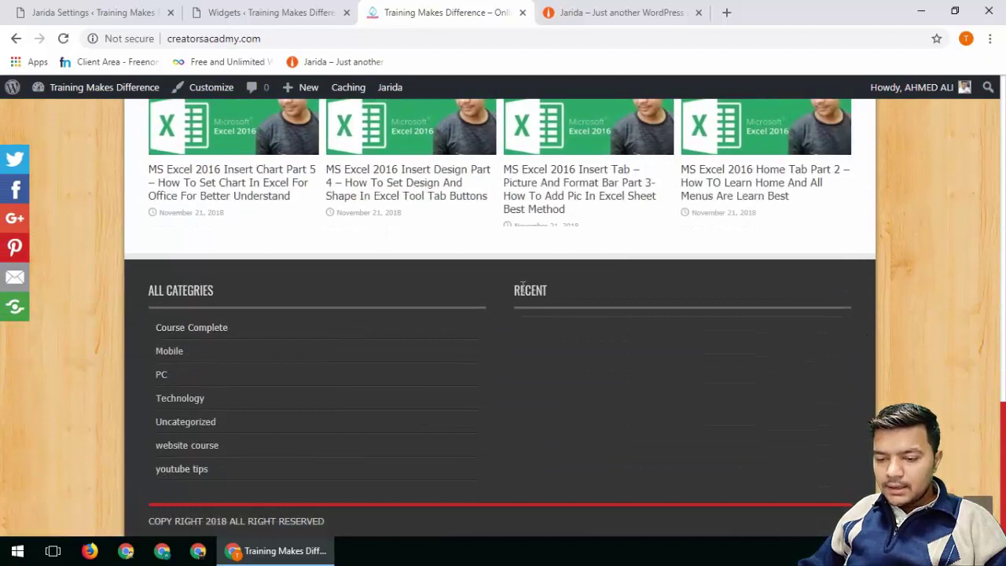
# Retitle the Recent Comments widget in the Second Footer Widget Area "Recent Commets", save it and reload the live site.
pyautogui.click(303, 12)
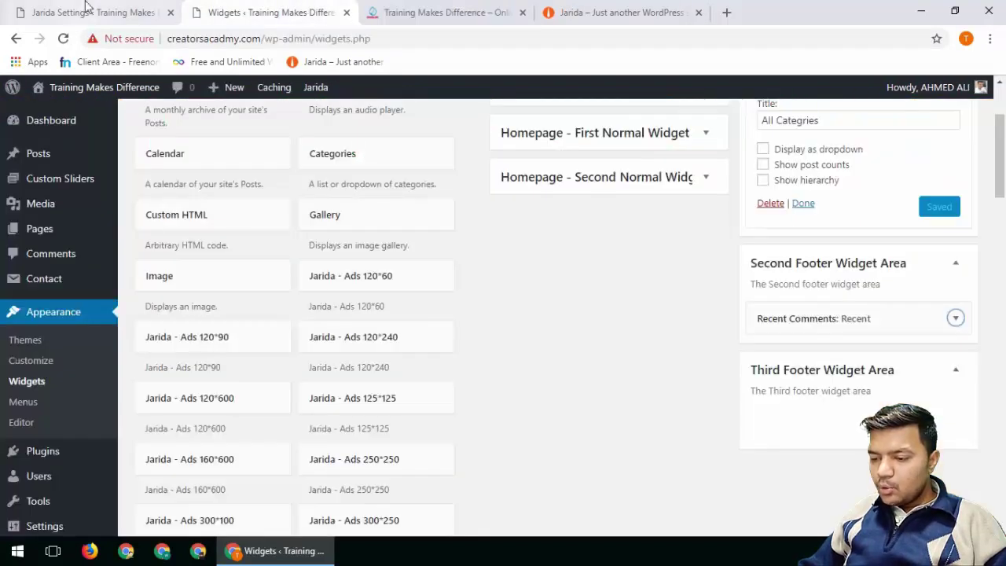
pyautogui.scroll(1, 714, 250)
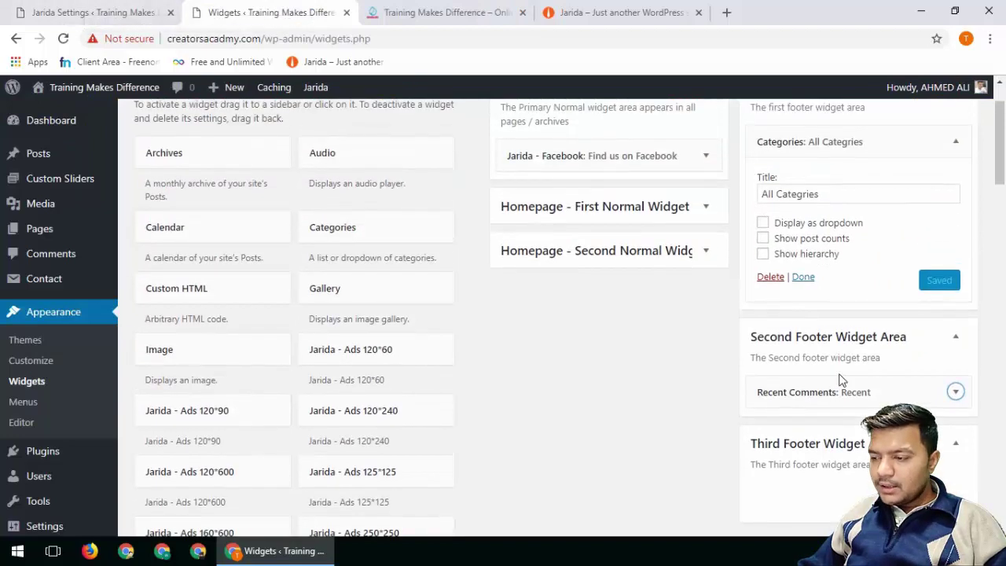
pyautogui.click(955, 391)
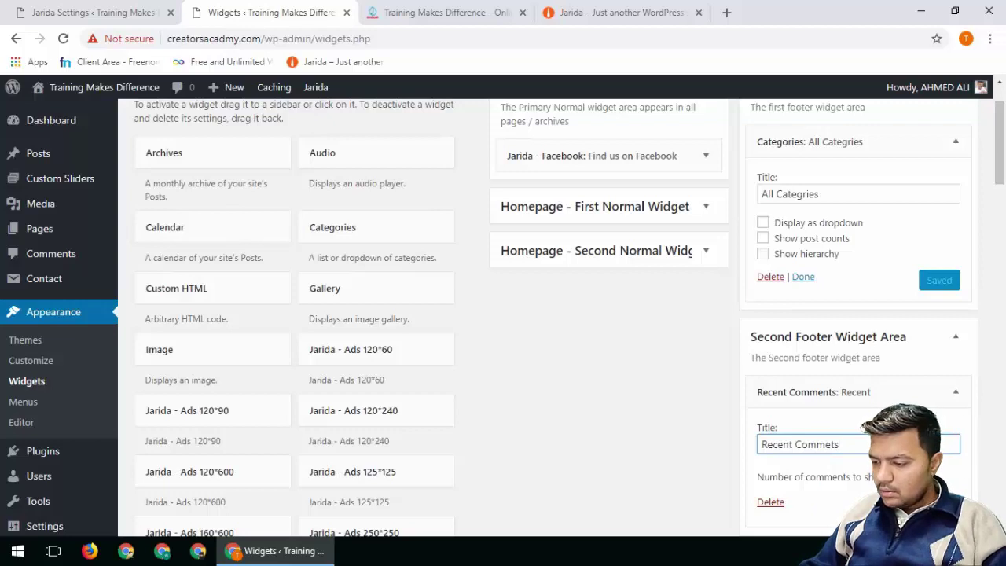
pyautogui.click(723, 214)
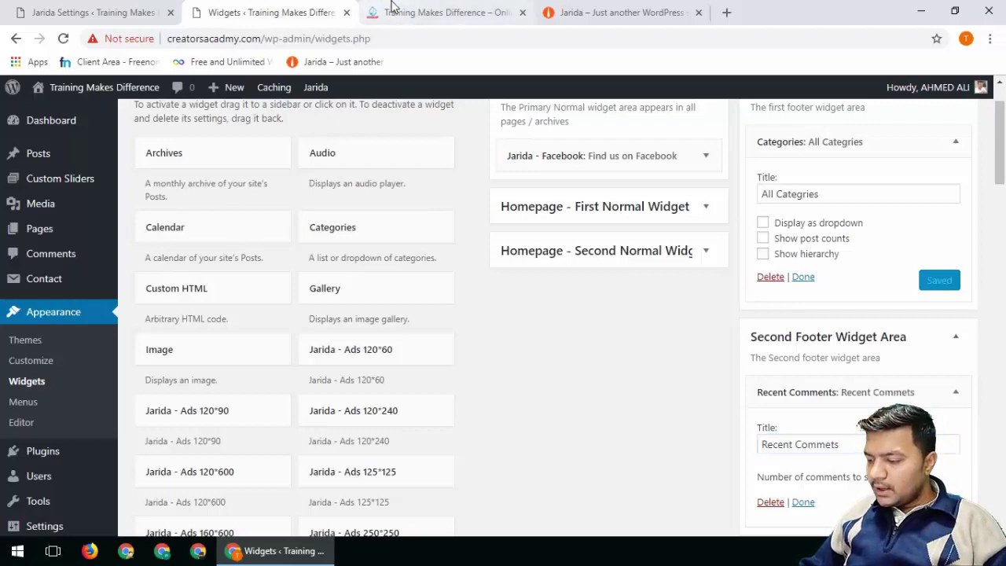
pyautogui.click(391, 12)
pyautogui.click(63, 37)
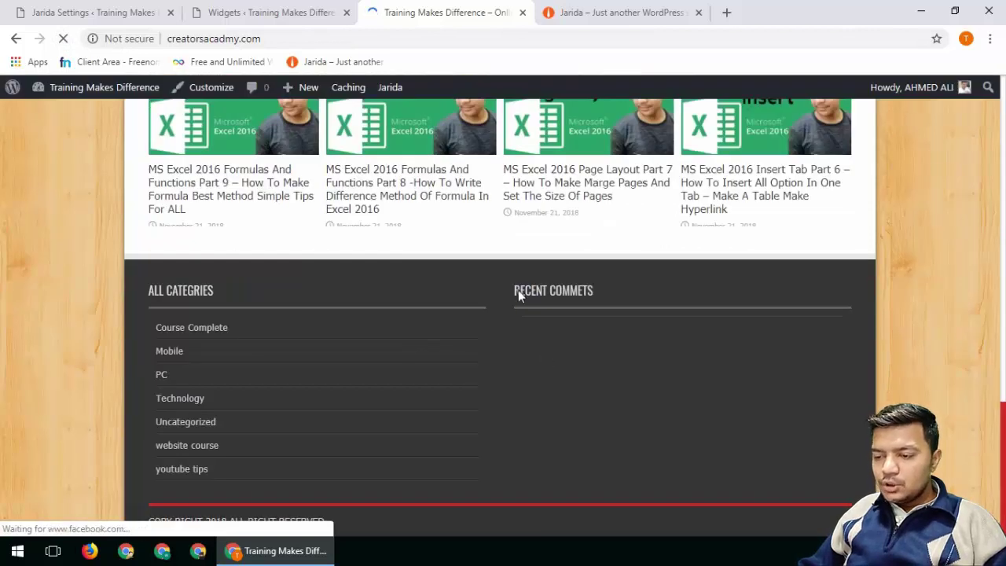
# On the Widgets page, collapse the Second Footer Widget Area and the Categories widget's settings.
pyautogui.click(253, 10)
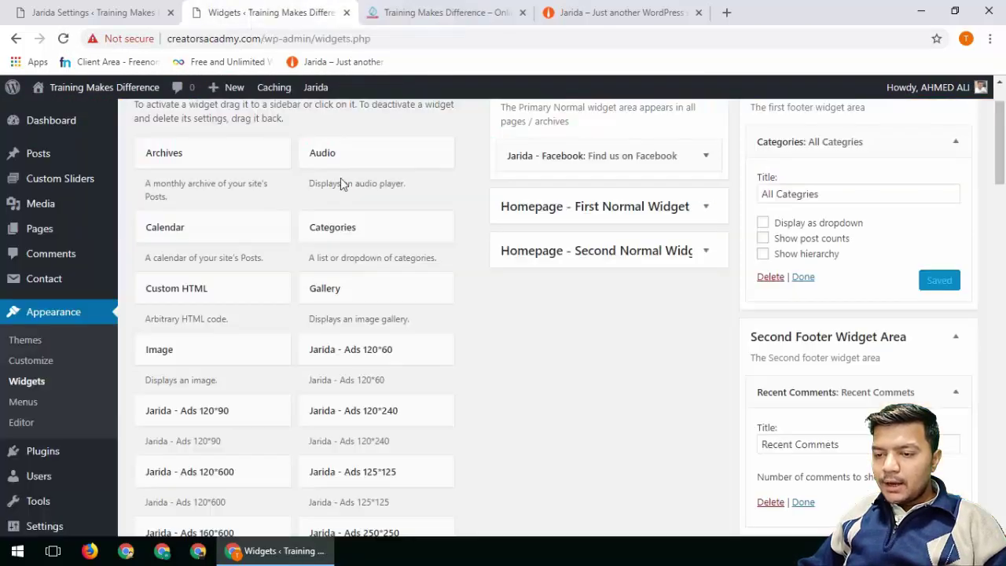
pyautogui.click(956, 337)
pyautogui.click(956, 142)
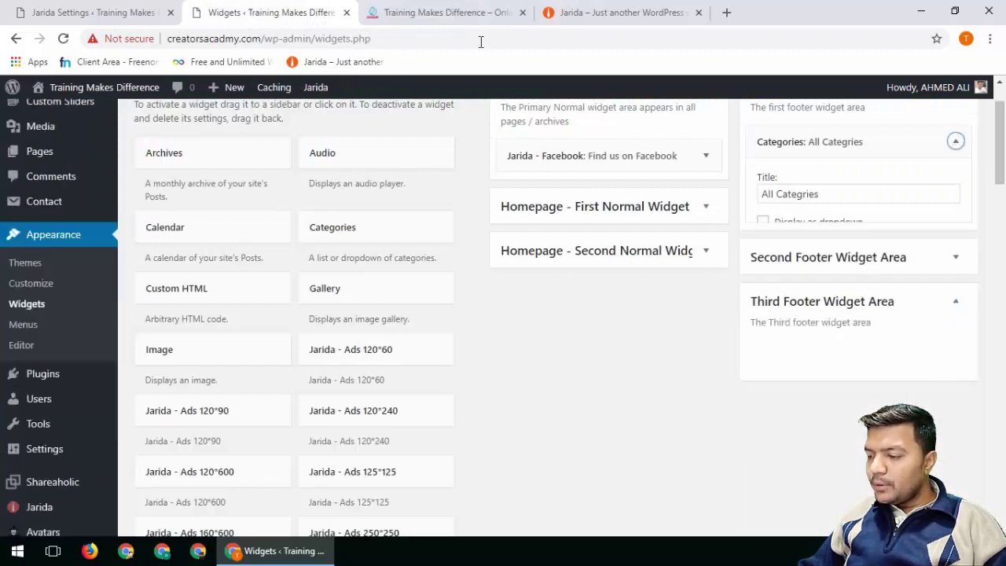
# Set the theme's footer column layout to three equal columns and save the theme settings.
pyautogui.click(95, 12)
pyautogui.scroll(1, 735, 235)
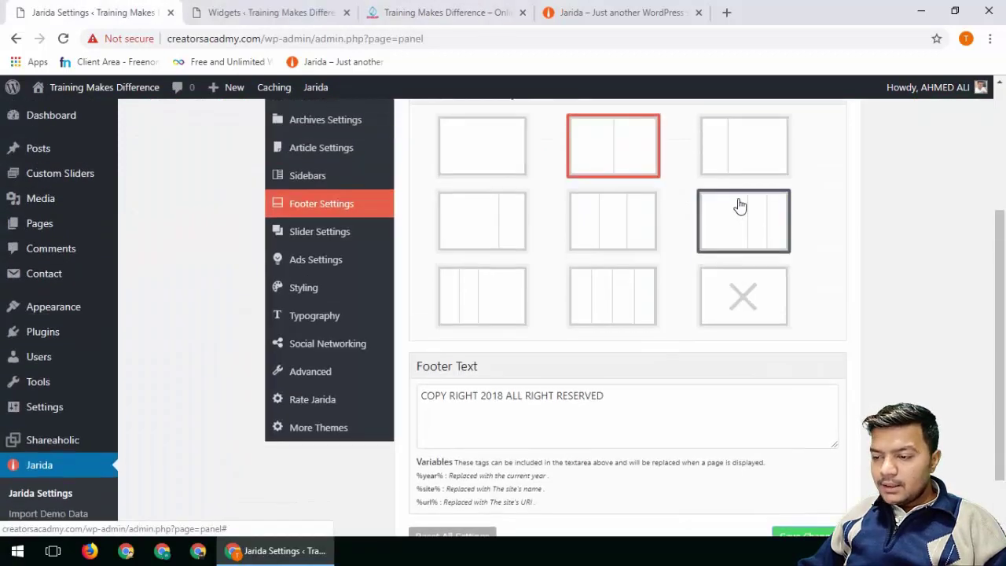
pyautogui.click(623, 237)
pyautogui.scroll(-1, 857, 384)
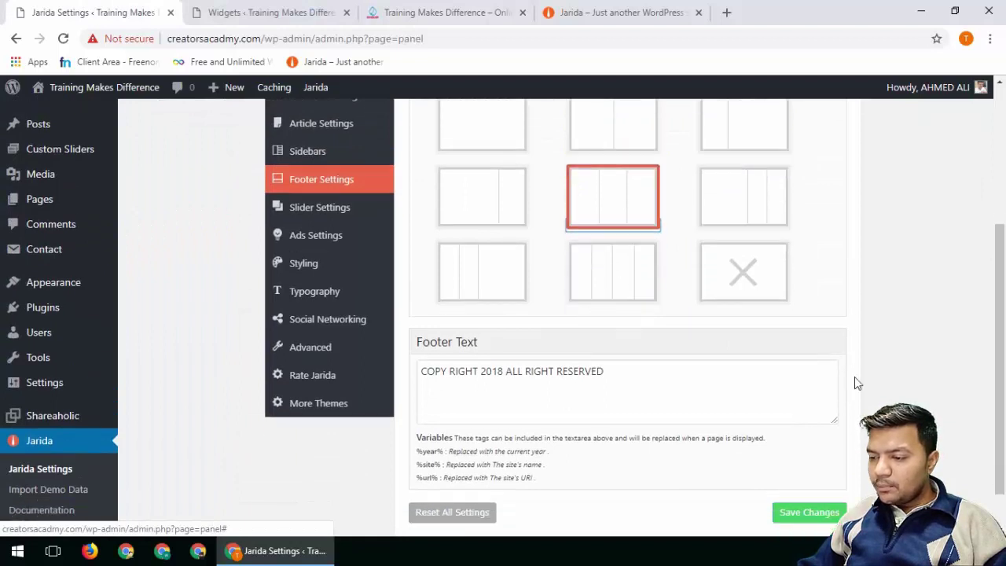
pyautogui.scroll(-1, 858, 384)
pyautogui.click(811, 464)
# Reload the live site and check the column layout of its footer.
pyautogui.click(271, 11)
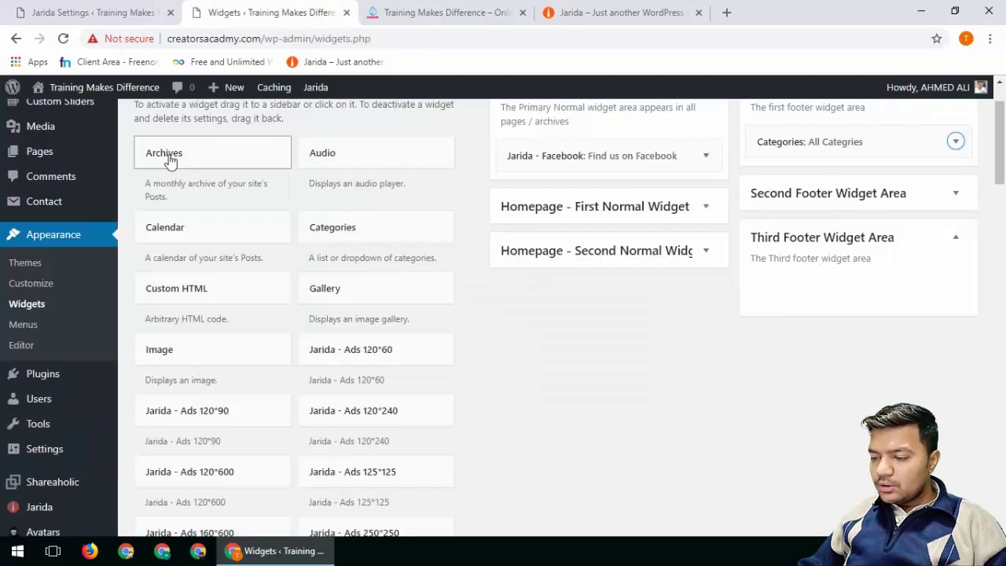
pyautogui.click(440, 12)
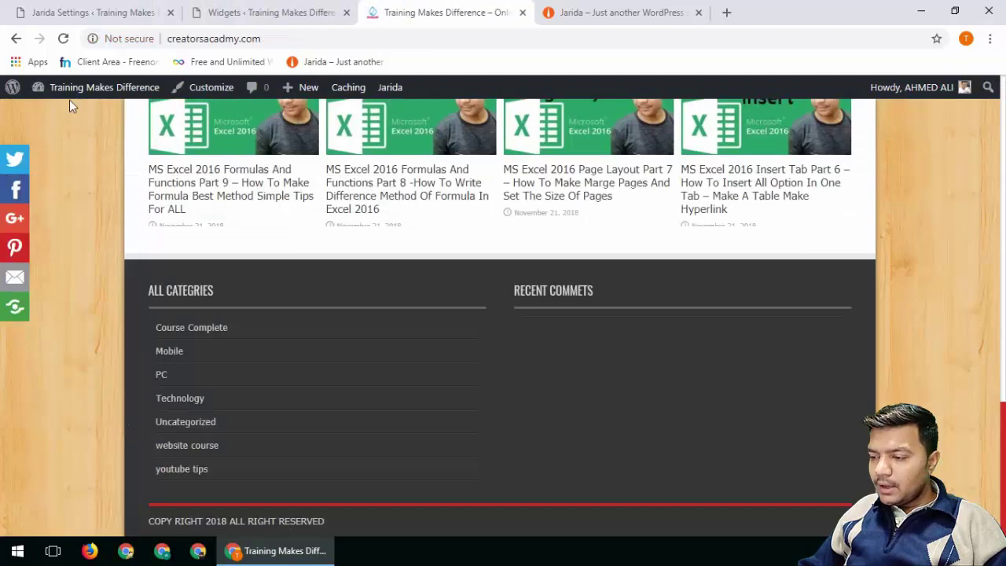
pyautogui.click(63, 38)
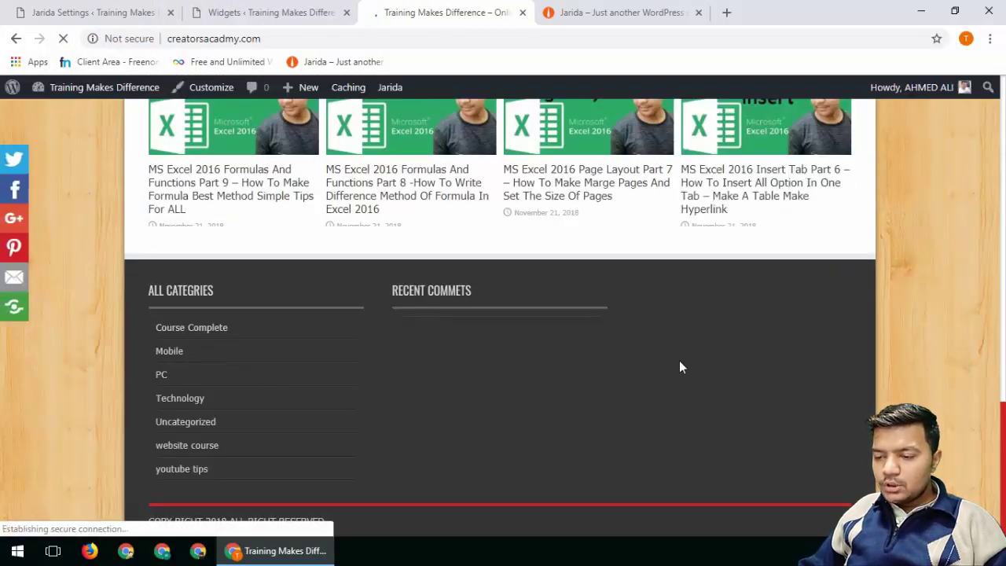
# Add a Jarida - Facebook widget to the Third Footer Widget Area.
pyautogui.click(275, 12)
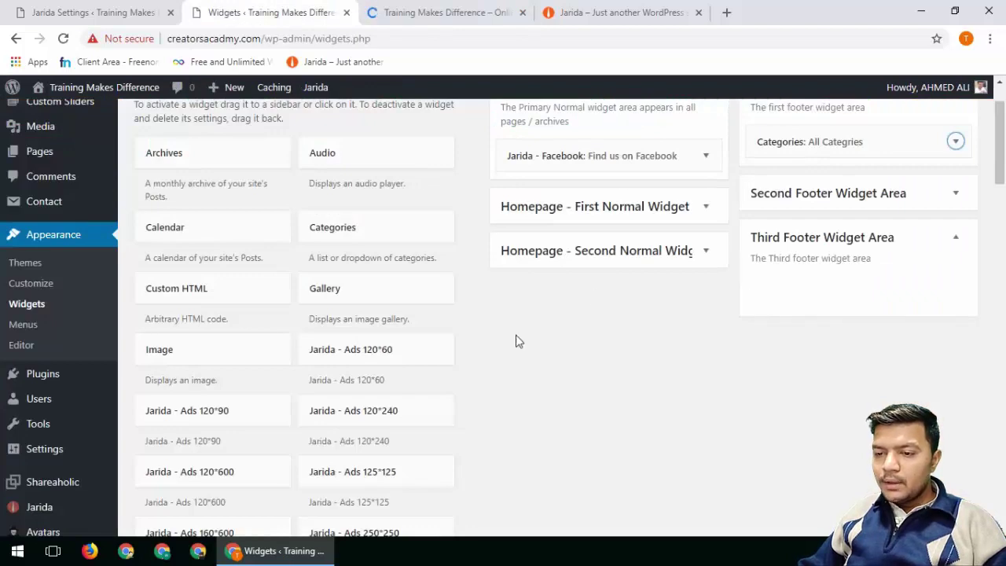
pyautogui.scroll(-6, 472, 416)
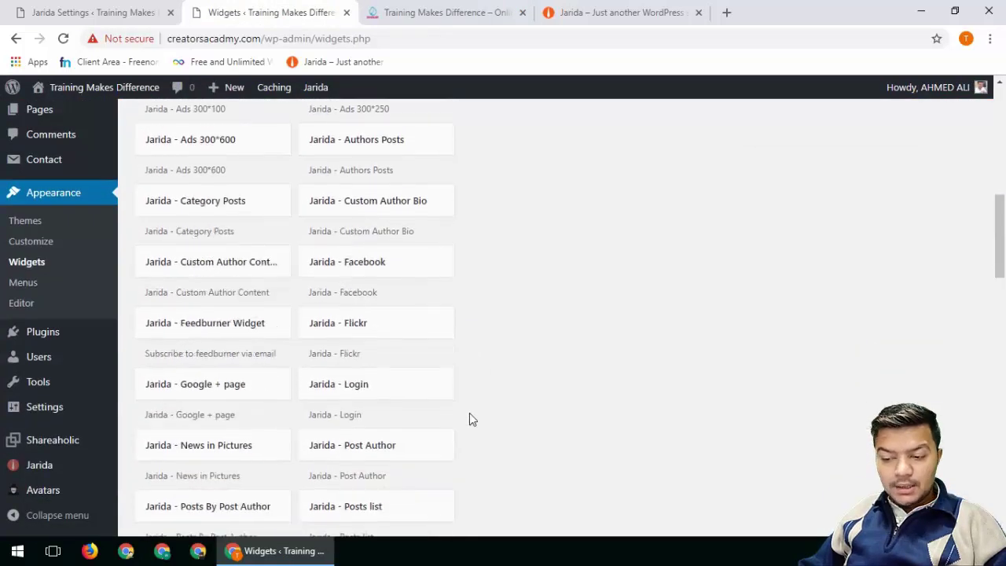
pyautogui.click(362, 267)
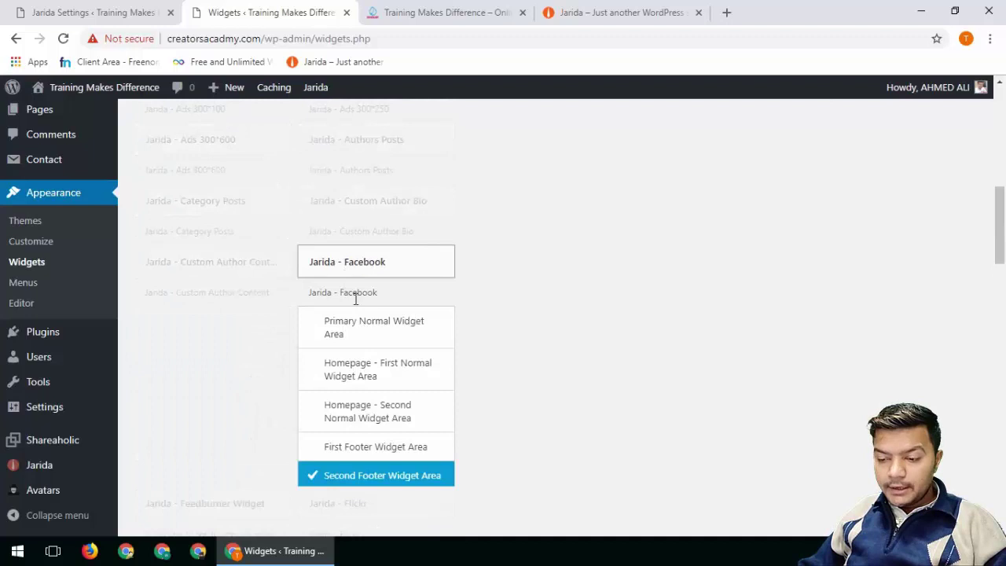
pyautogui.scroll(-1, 425, 433)
pyautogui.click(373, 431)
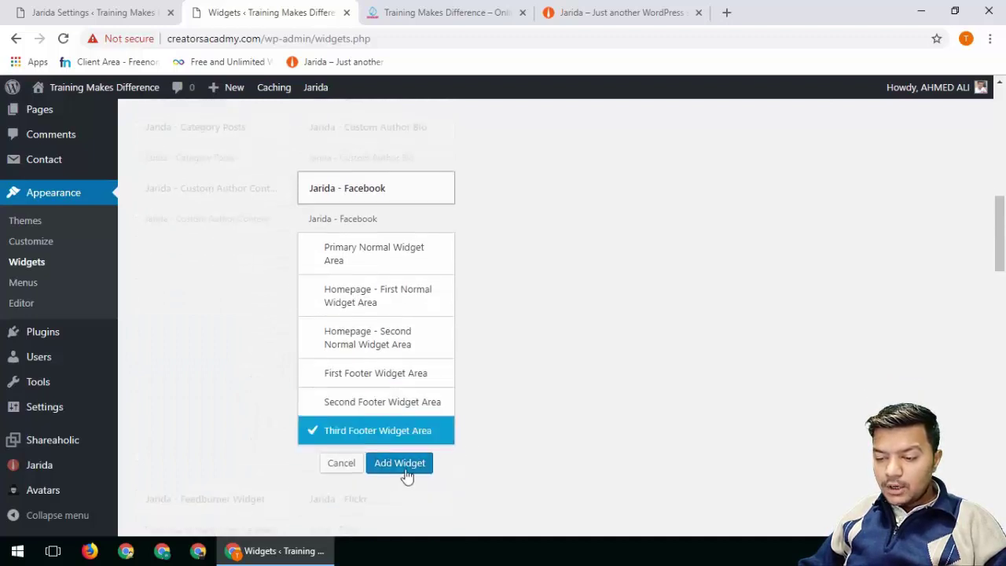
pyautogui.click(399, 464)
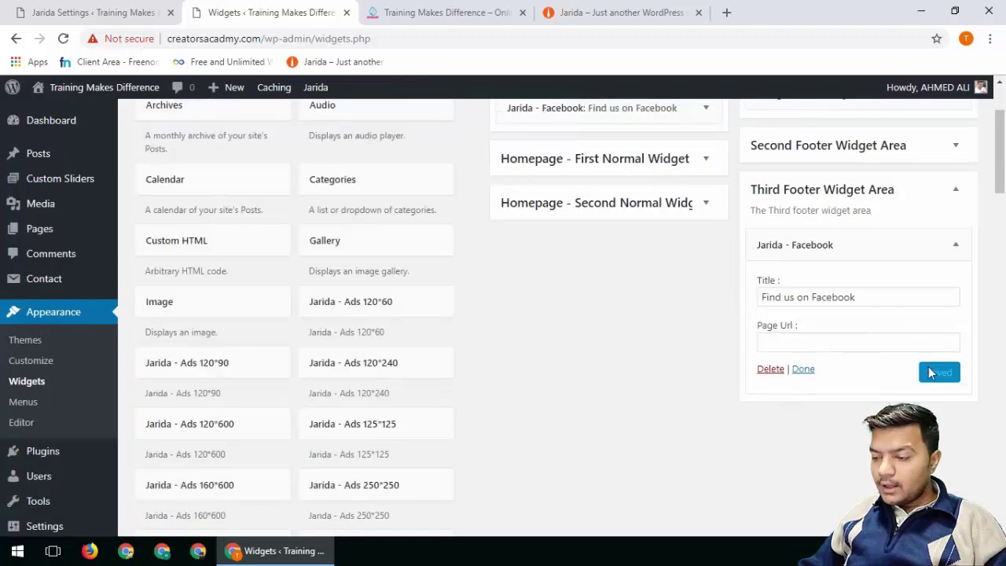
# Enter the Facebook page URL in the third footer area's Facebook widget, save it and close its settings.
pyautogui.click(806, 345)
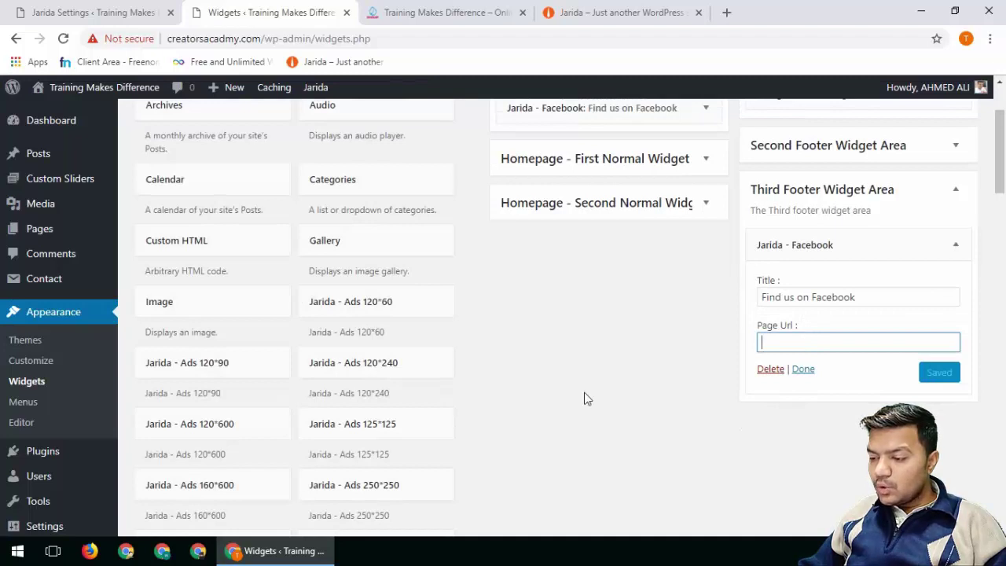
pyautogui.write('facebook.com/onlineahmedalipage')
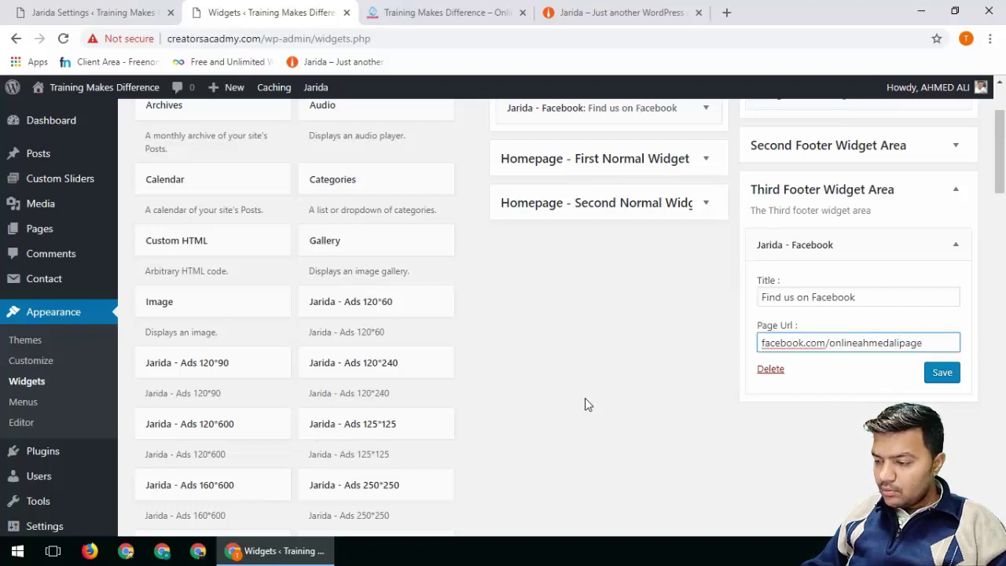
pyautogui.click(935, 374)
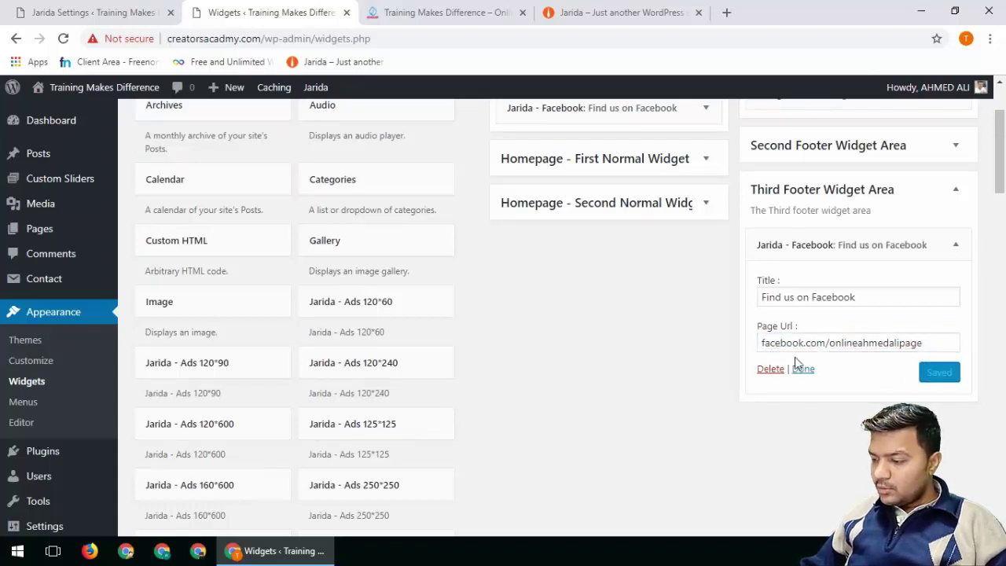
pyautogui.click(805, 371)
# Reload the live site and examine the Facebook widget in the footer and the homepage above it.
pyautogui.click(452, 13)
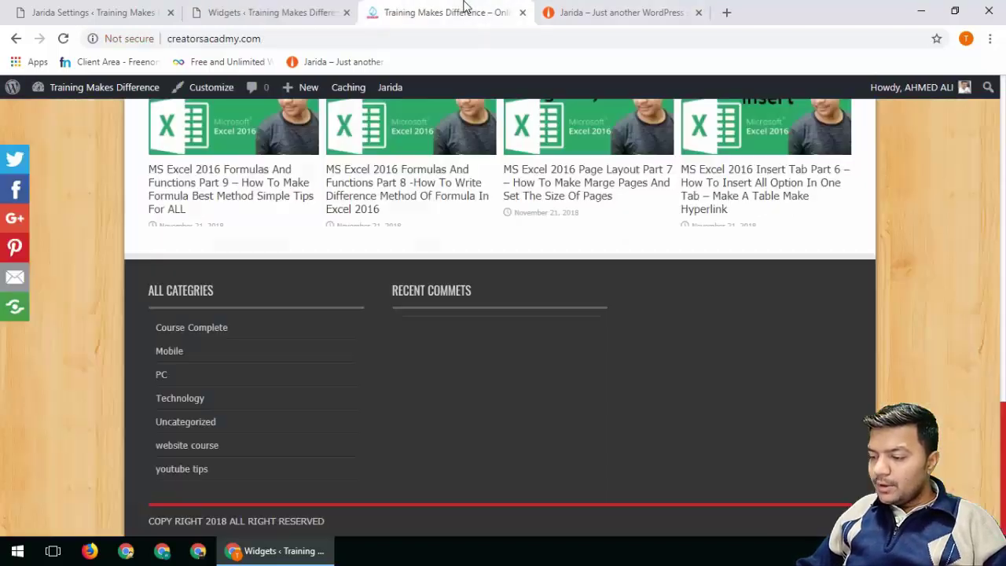
pyautogui.click(63, 38)
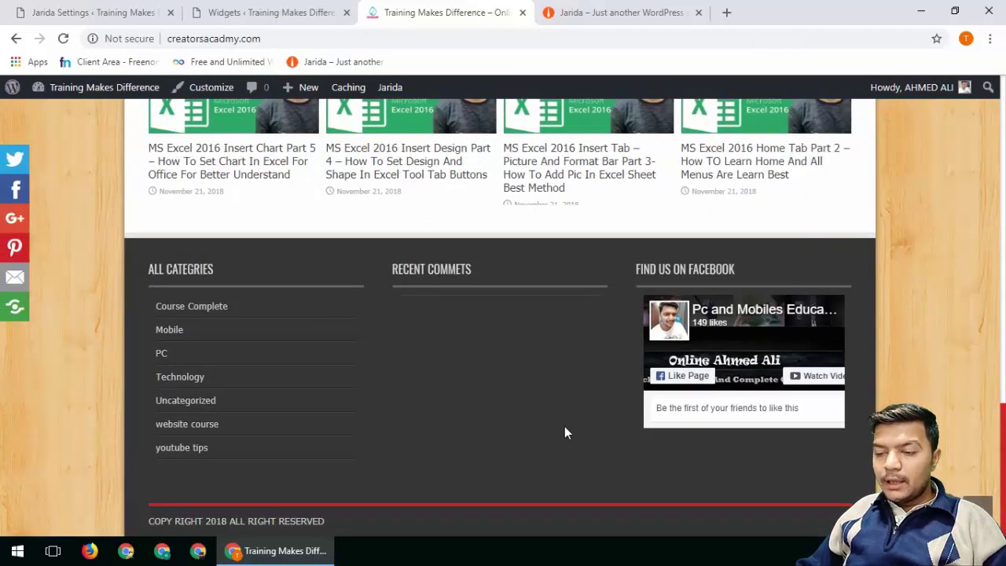
pyautogui.scroll(15, 346, 371)
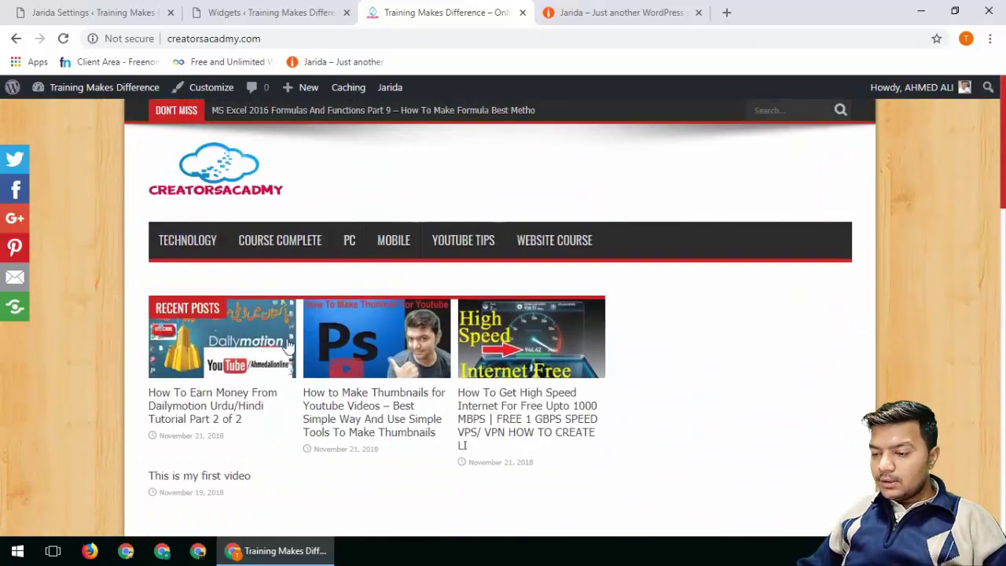
# Return to the Jarida theme settings and open the Slider Settings.
pyautogui.click(290, 10)
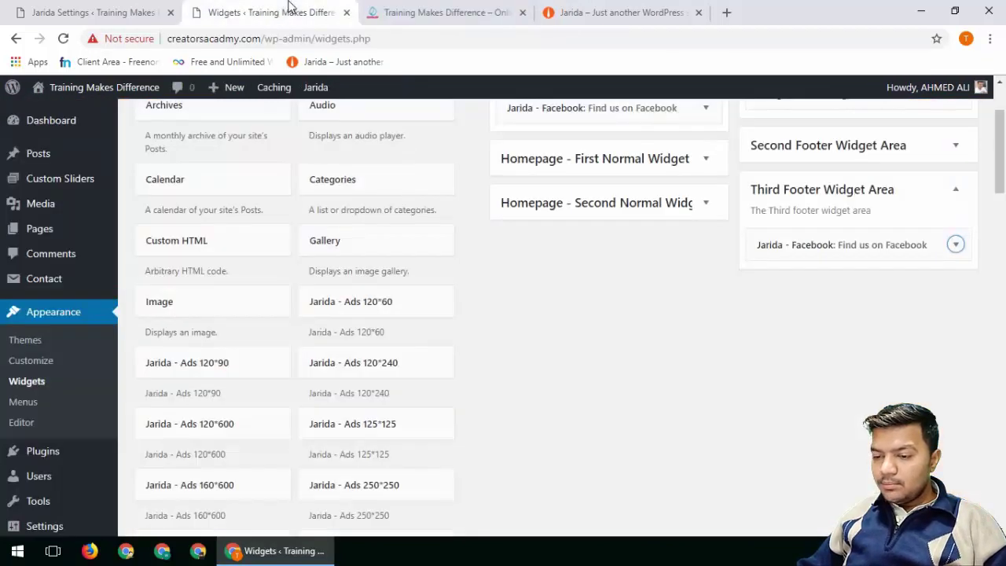
pyautogui.scroll(2, 600, 357)
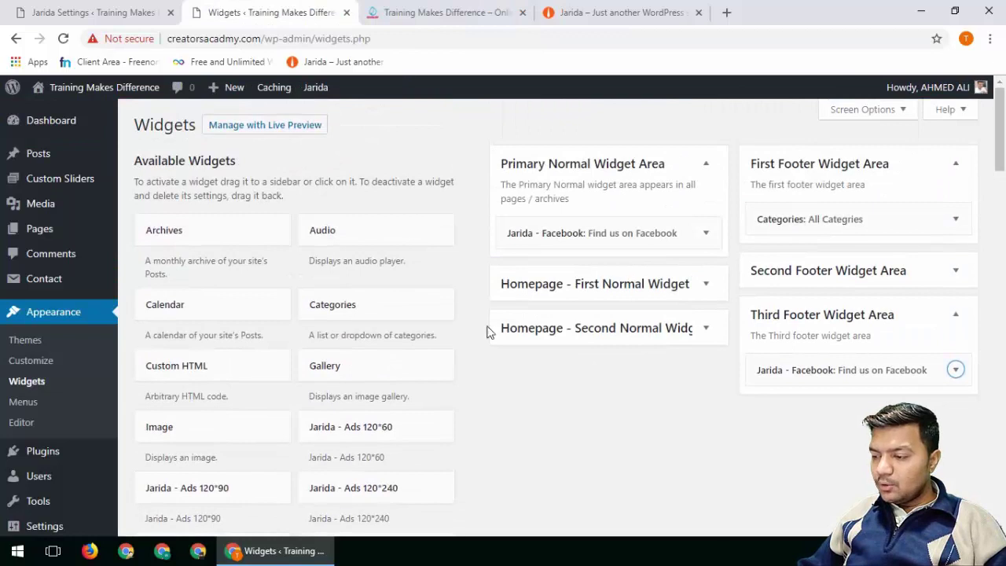
pyautogui.click(92, 12)
pyautogui.scroll(5, 162, 276)
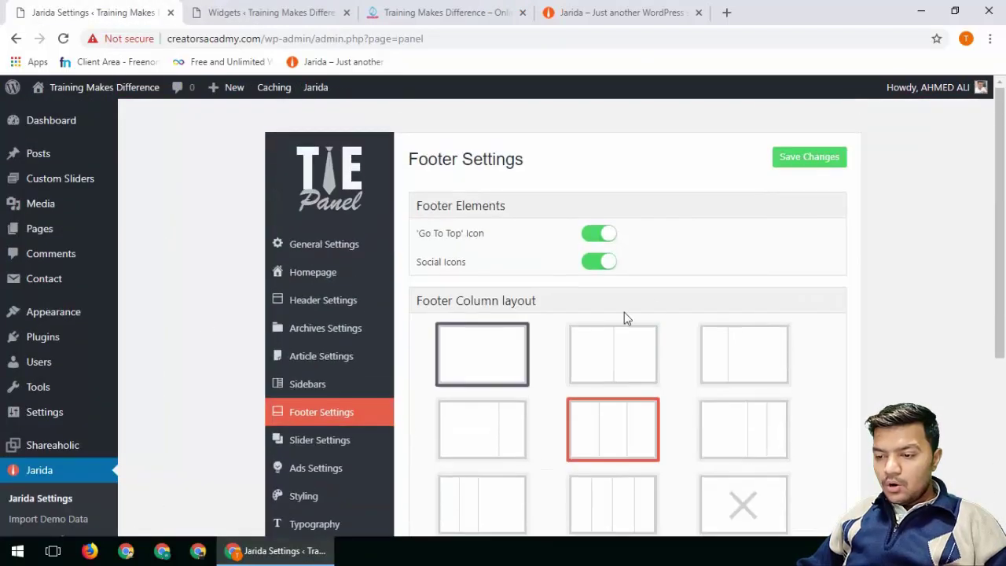
pyautogui.scroll(-1, 370, 362)
pyautogui.click(338, 367)
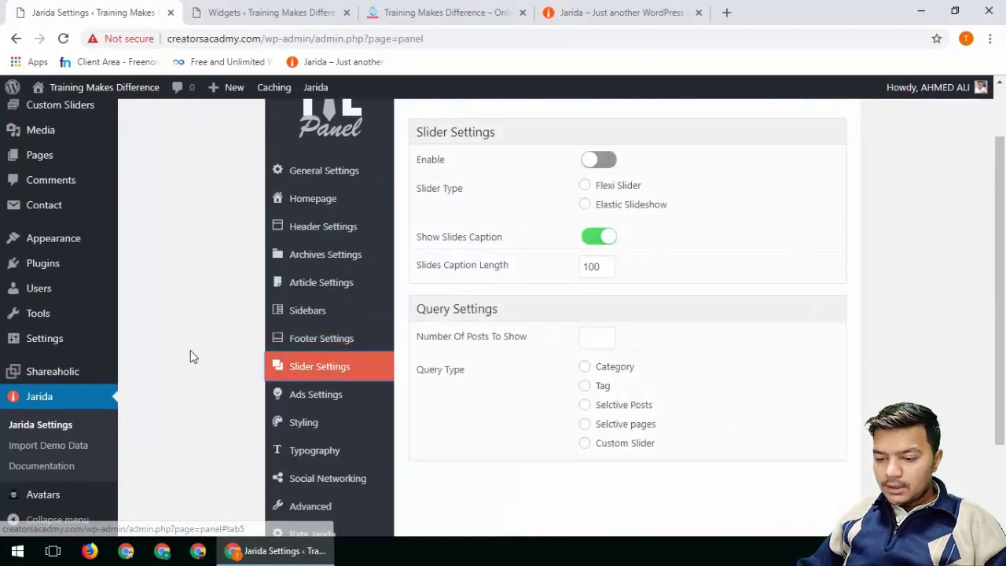
# Move the Widgets page tab ahead of the theme settings tab and examine the post sections on the live homepage.
pyautogui.click(254, 10)
pyautogui.click(368, 12)
pyautogui.moveTo(267, 13); pyautogui.dragTo(139, 7)
pyautogui.click(386, 9)
pyautogui.scroll(-8, 406, 247)
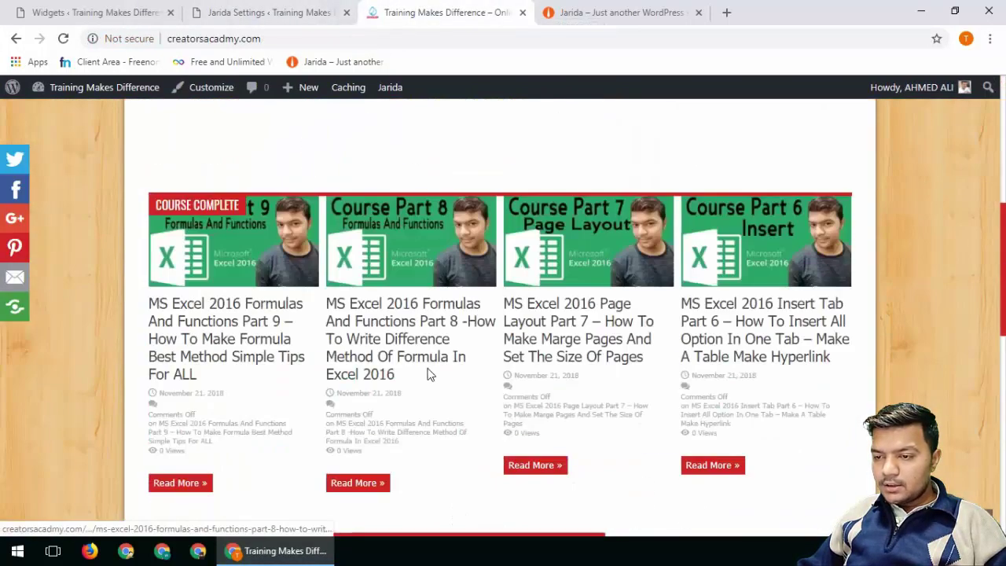
pyautogui.scroll(1, 351, 233)
pyautogui.scroll(1, 352, 233)
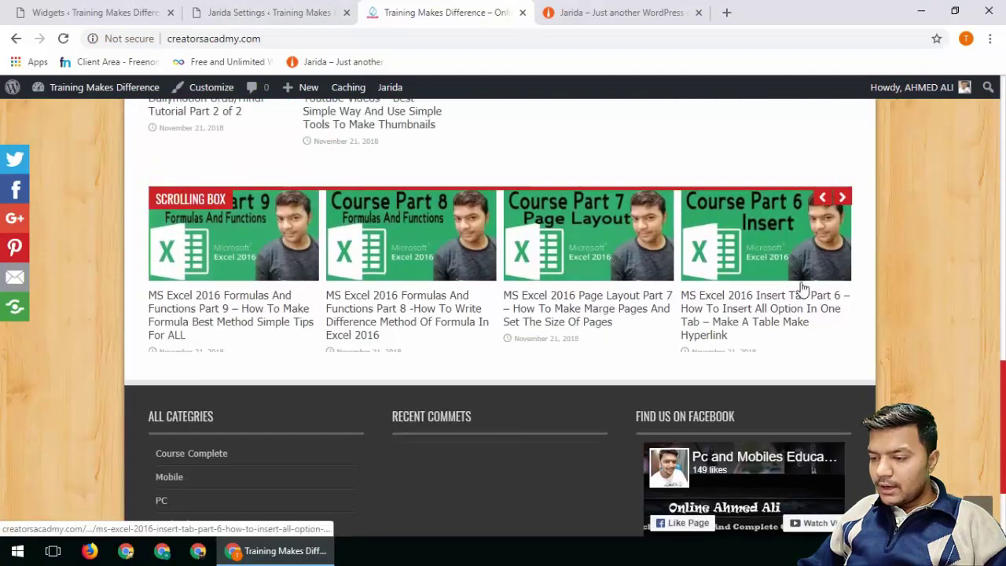
# Choose Elastic Slideshow as the theme's slider type and save the theme settings.
pyautogui.click(256, 8)
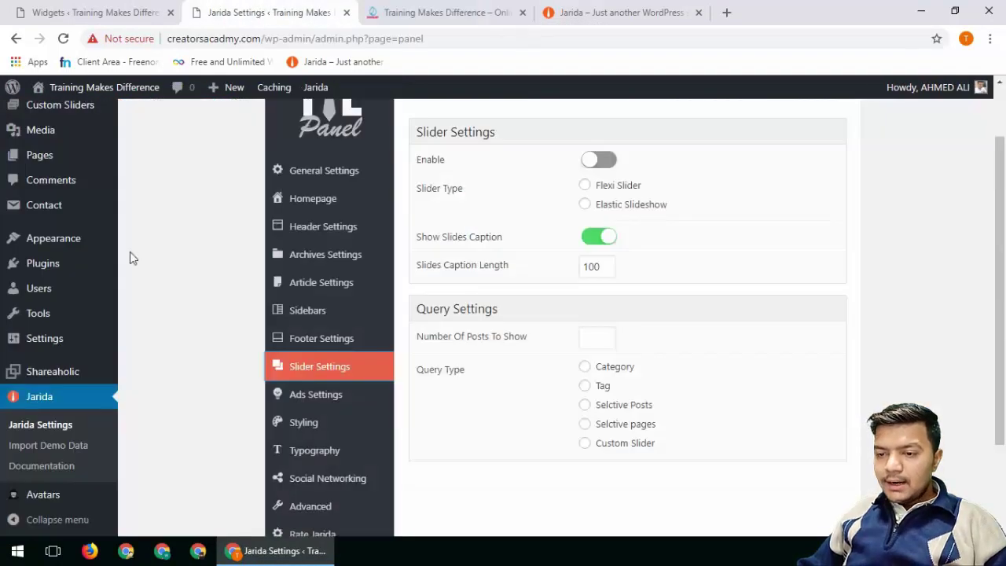
pyautogui.click(584, 187)
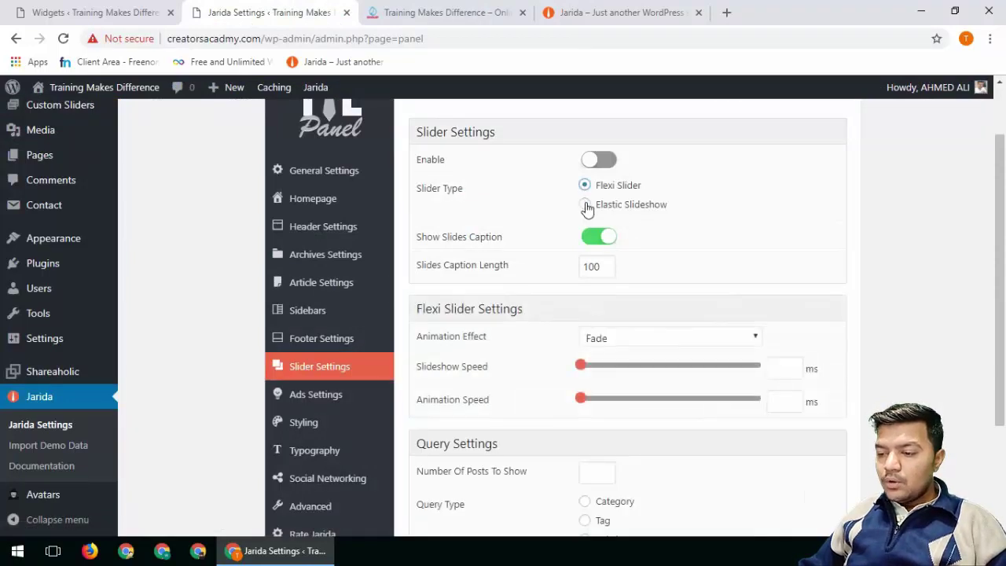
pyautogui.click(585, 206)
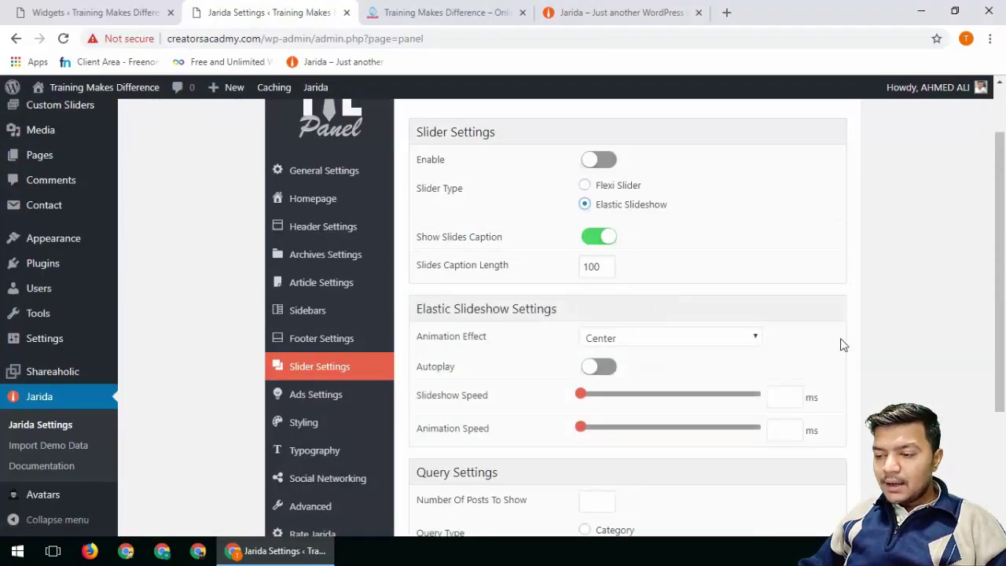
pyautogui.scroll(-3, 841, 344)
pyautogui.click(803, 473)
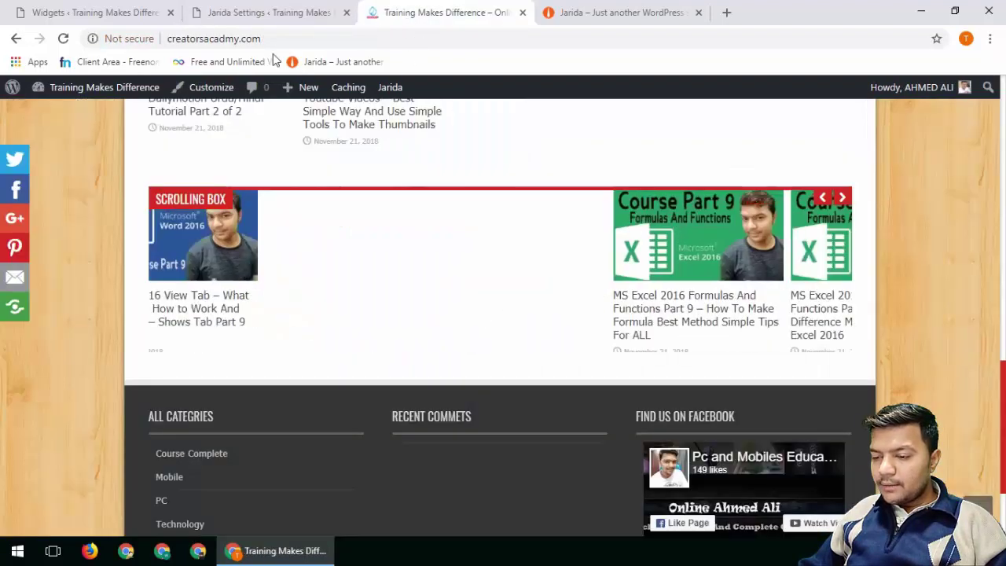
# Reload the live site to check the slider change and return to the theme's slider settings.
pyautogui.click(444, 12)
pyautogui.click(63, 37)
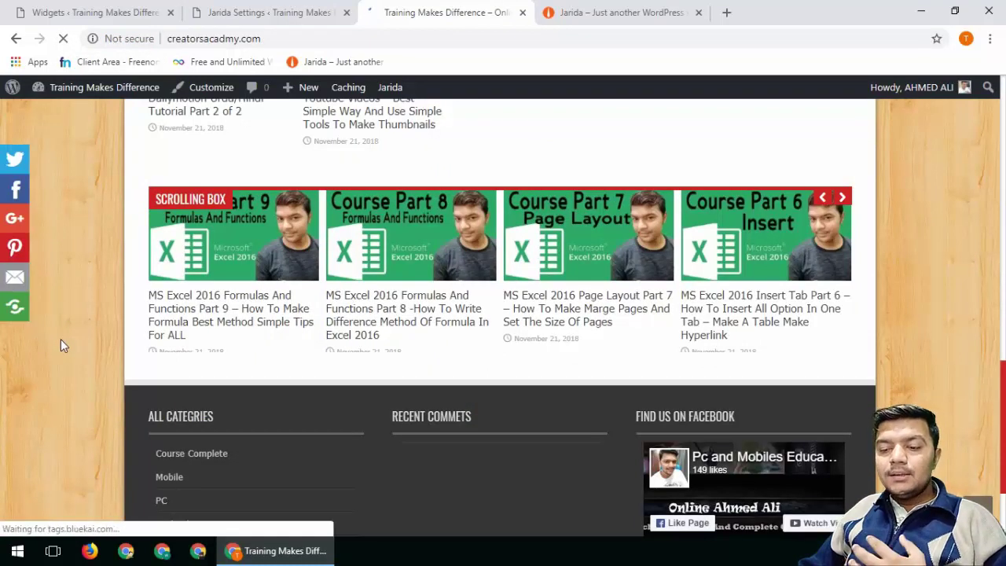
pyautogui.click(319, 9)
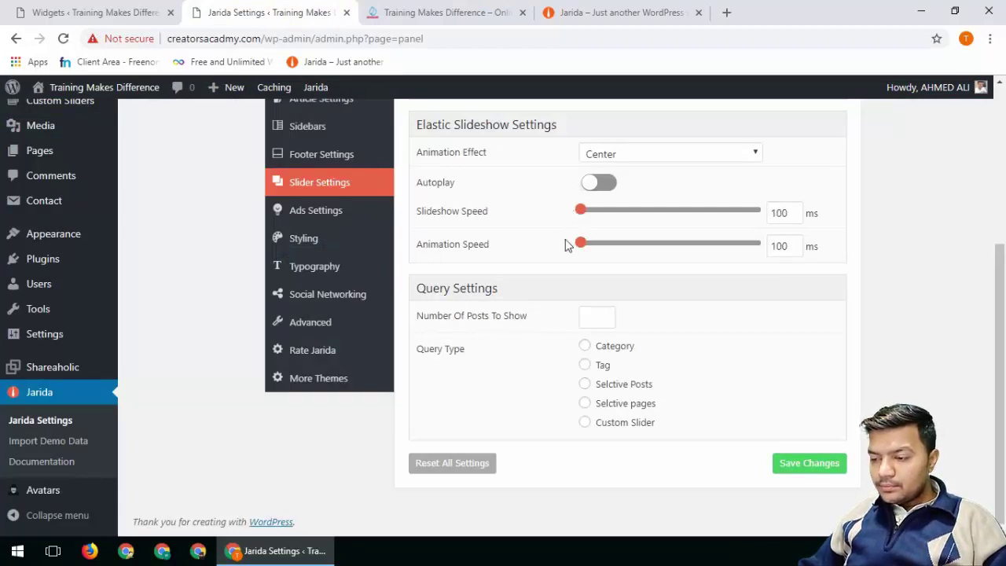
# Turn on Autoplay for the Elastic Slideshow, query 4 posts from the Course Complete and Mobile categories, and save the settings.
pyautogui.click(601, 186)
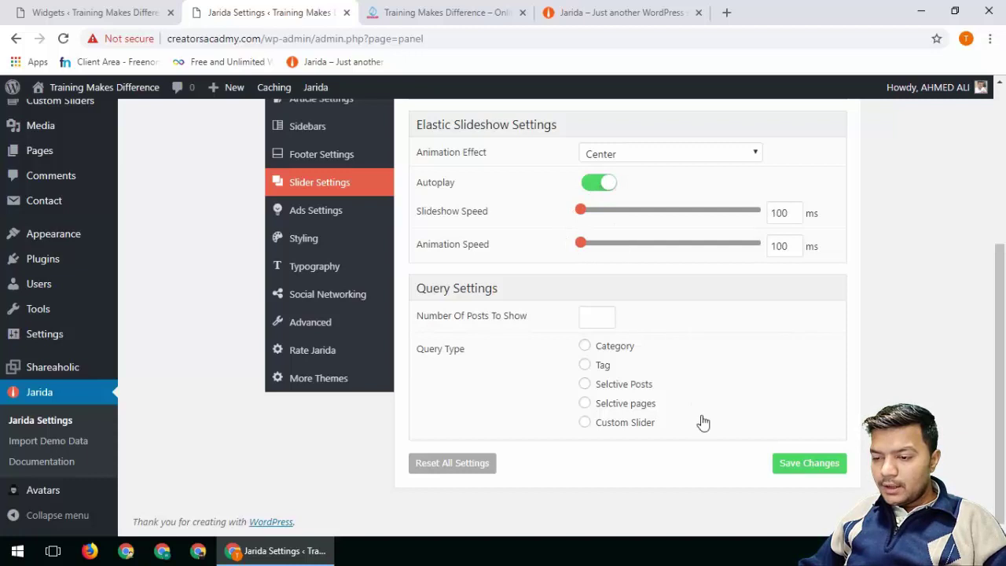
pyautogui.click(790, 466)
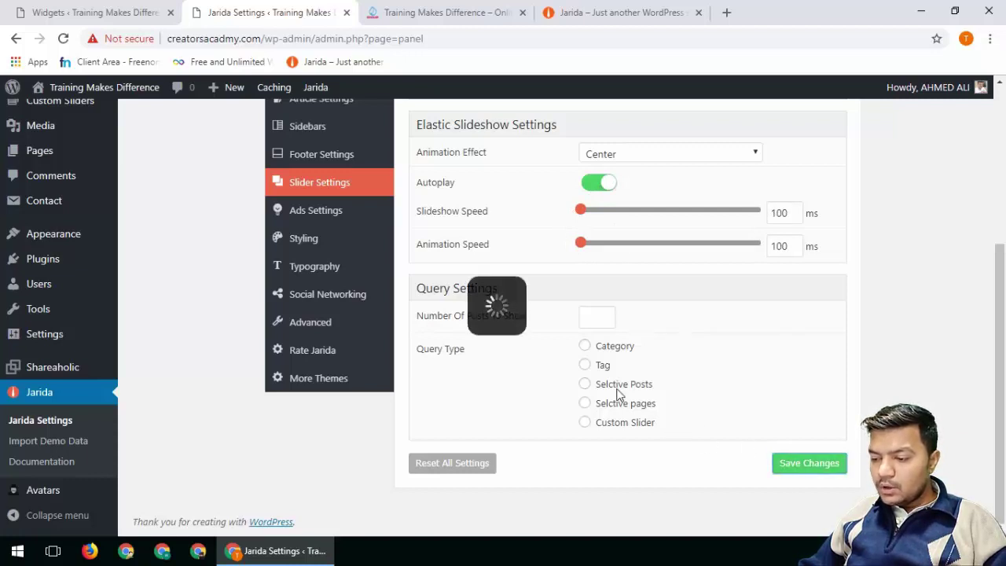
pyautogui.click(585, 347)
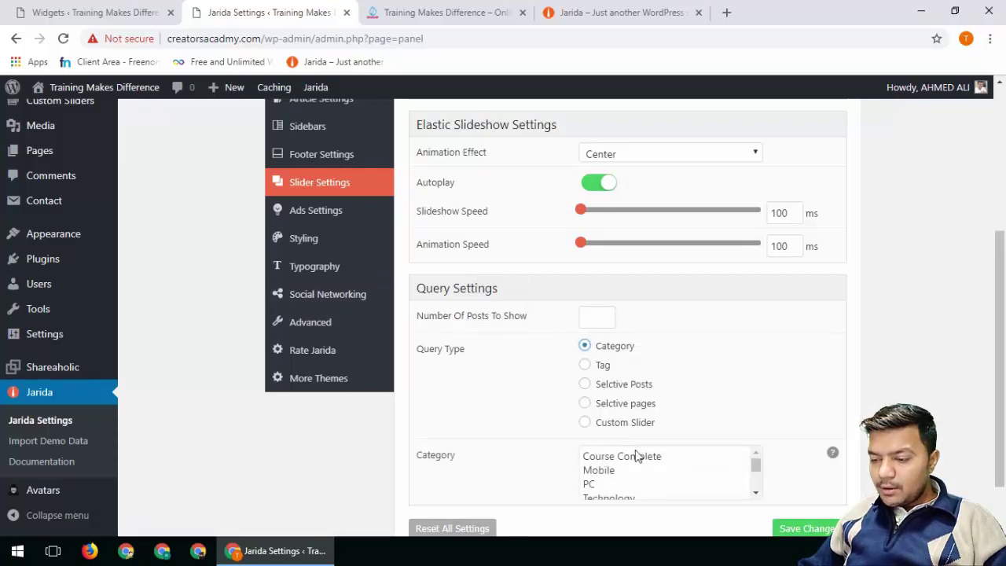
pyautogui.moveTo(637, 456); pyautogui.dragTo(612, 471)
pyautogui.click(802, 530)
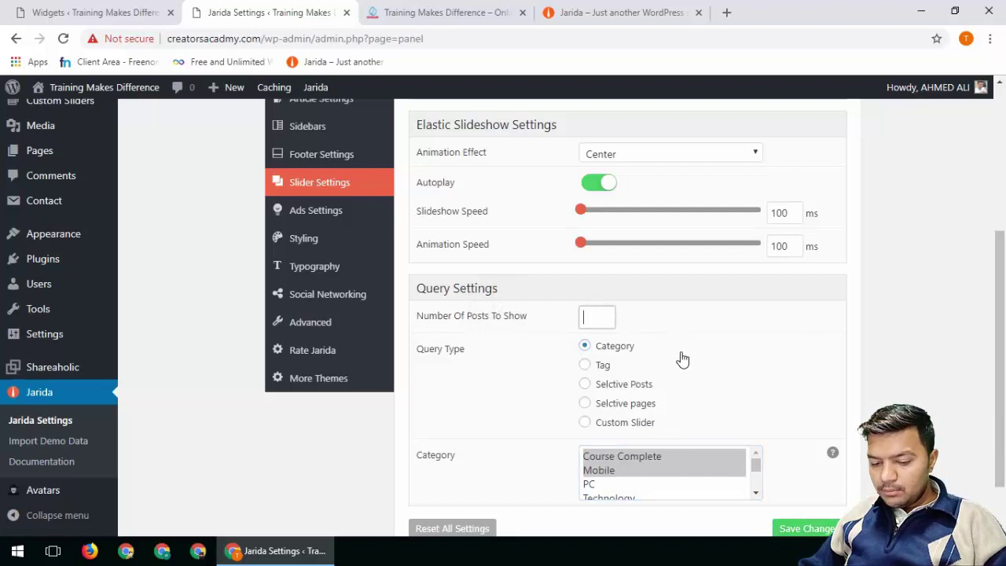
# Reload the live homepage and examine it for the slideshow changes.
pyautogui.click(377, 22)
pyautogui.click(63, 38)
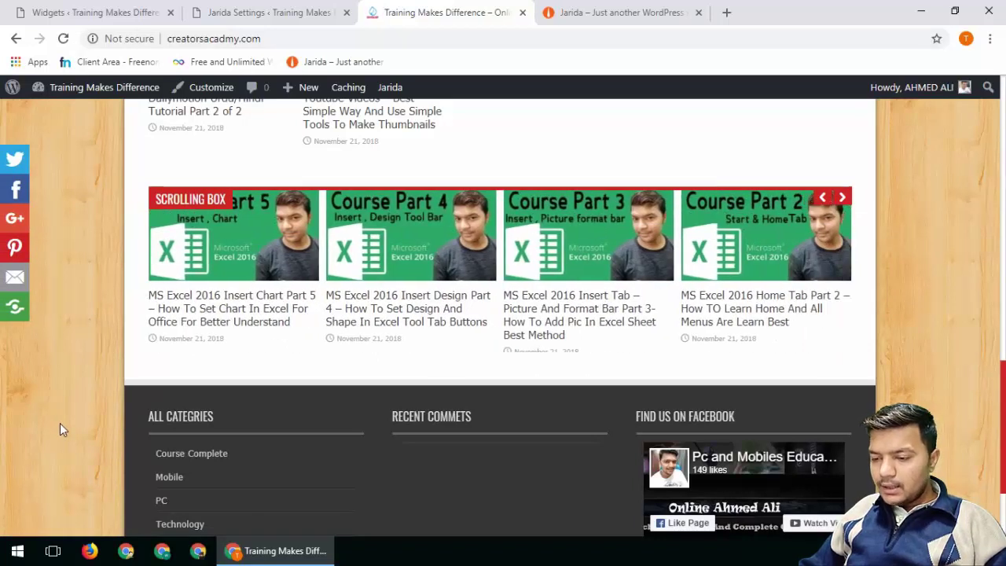
pyautogui.scroll(-1, 471, 287)
pyautogui.scroll(-1, 604, 461)
pyautogui.scroll(2, 856, 442)
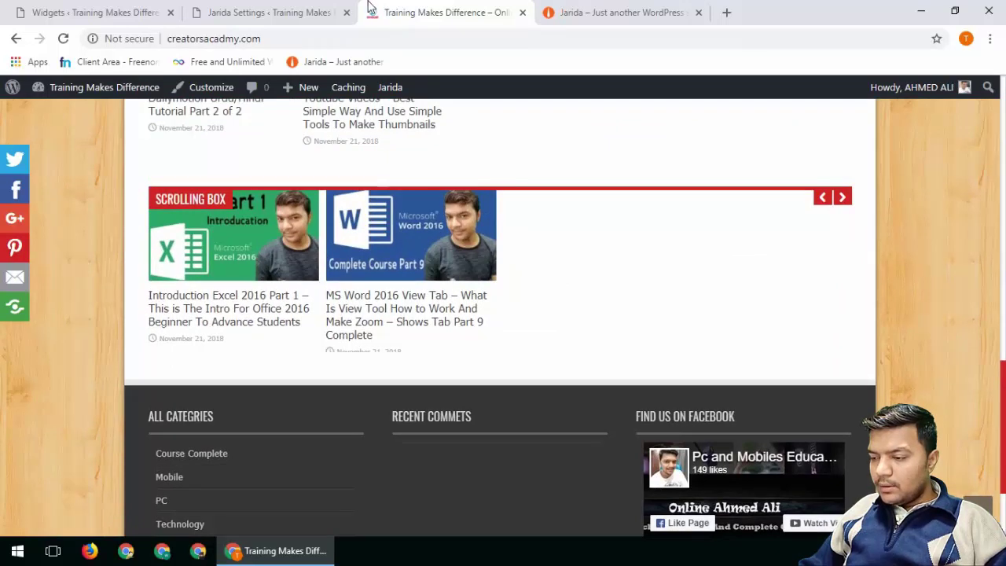
# Set the Elastic Slideshow's animation speed to 1796 ms and save the theme settings.
pyautogui.click(268, 12)
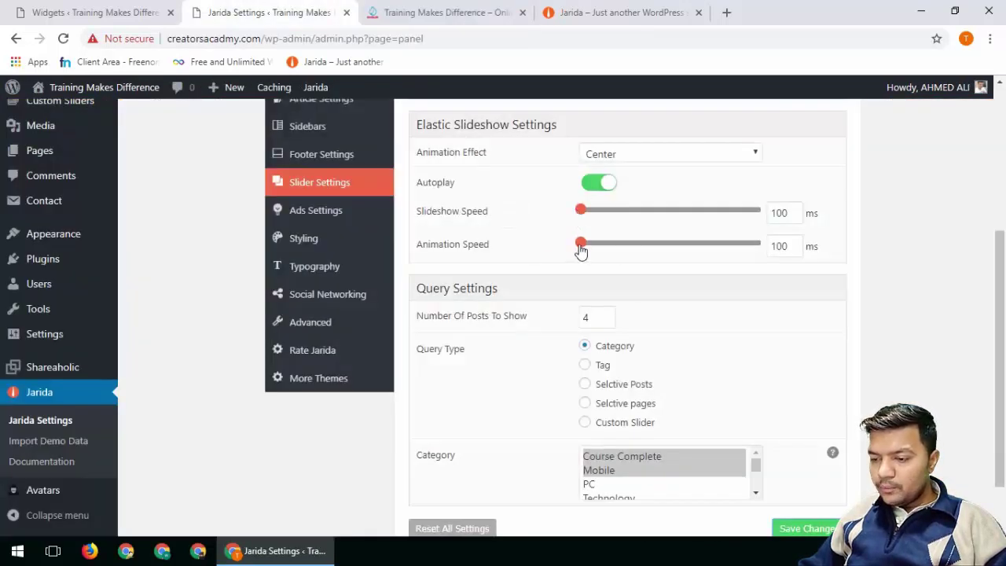
pyautogui.moveTo(582, 246); pyautogui.dragTo(592, 262)
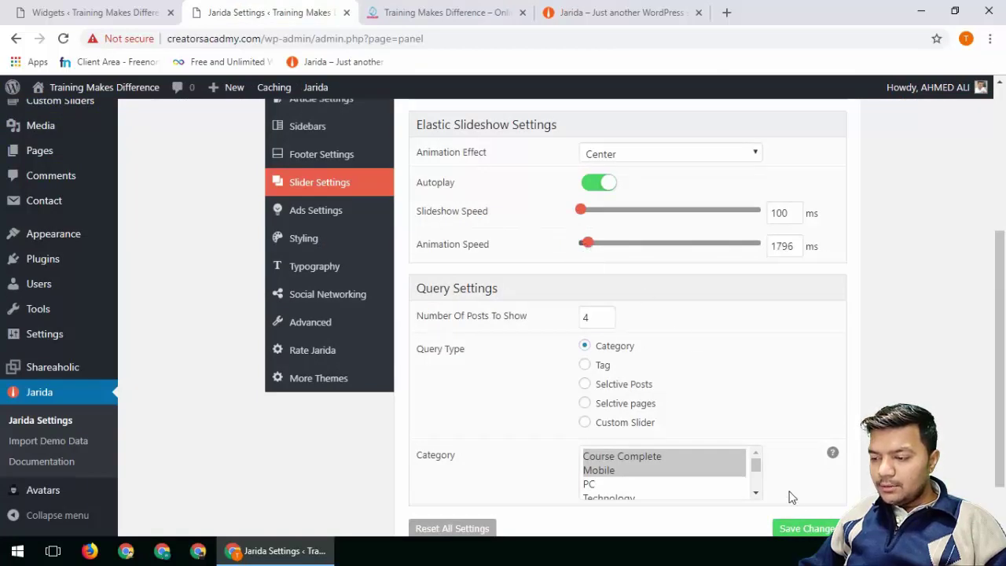
pyautogui.click(808, 530)
# Reload the live homepage to check the new animation speed and return to the theme's slider settings.
pyautogui.click(440, 12)
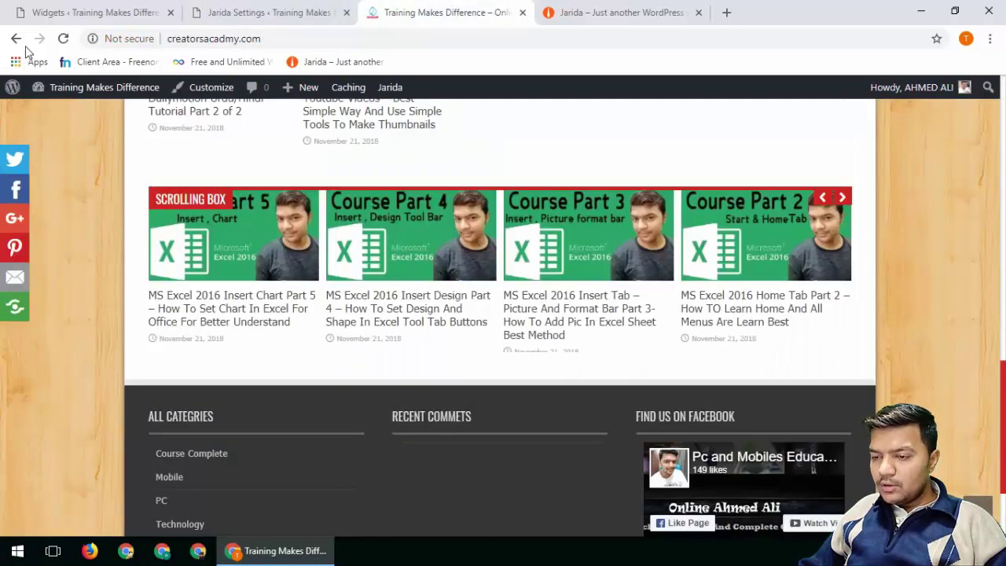
pyautogui.click(61, 38)
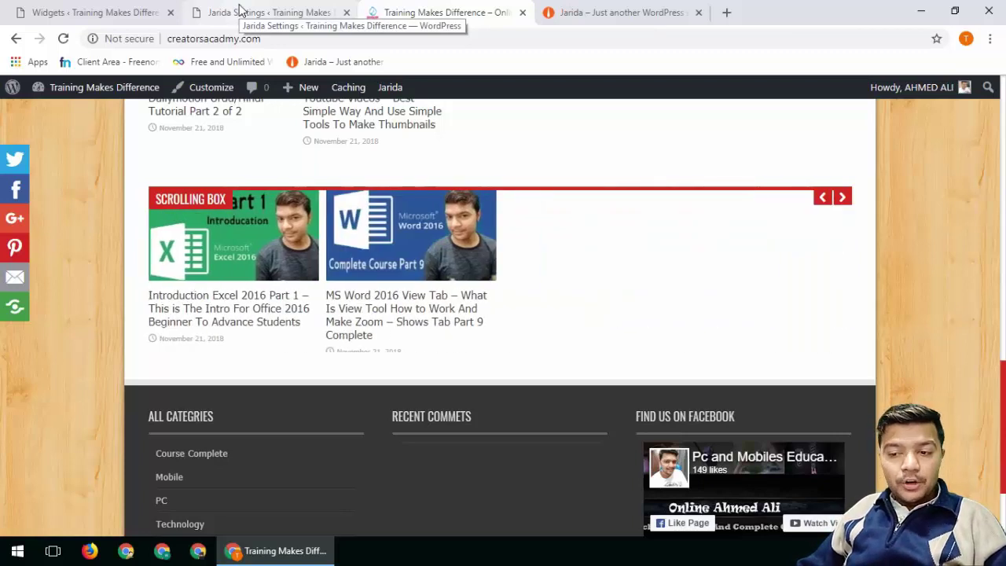
pyautogui.click(240, 10)
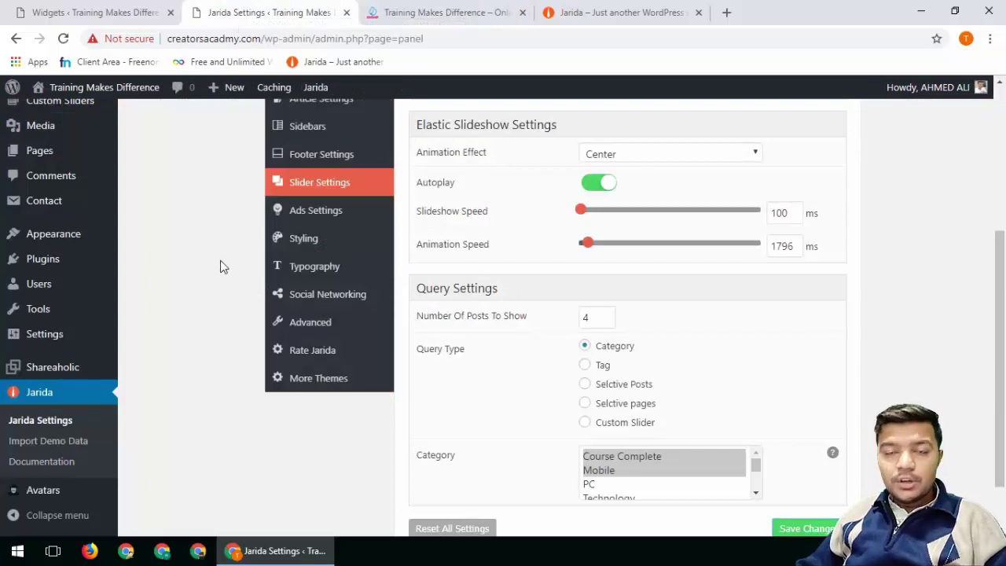
# Open the theme's Ads Settings and examine the banner areas and shortcode ad fields.
pyautogui.scroll(-1, 209, 308)
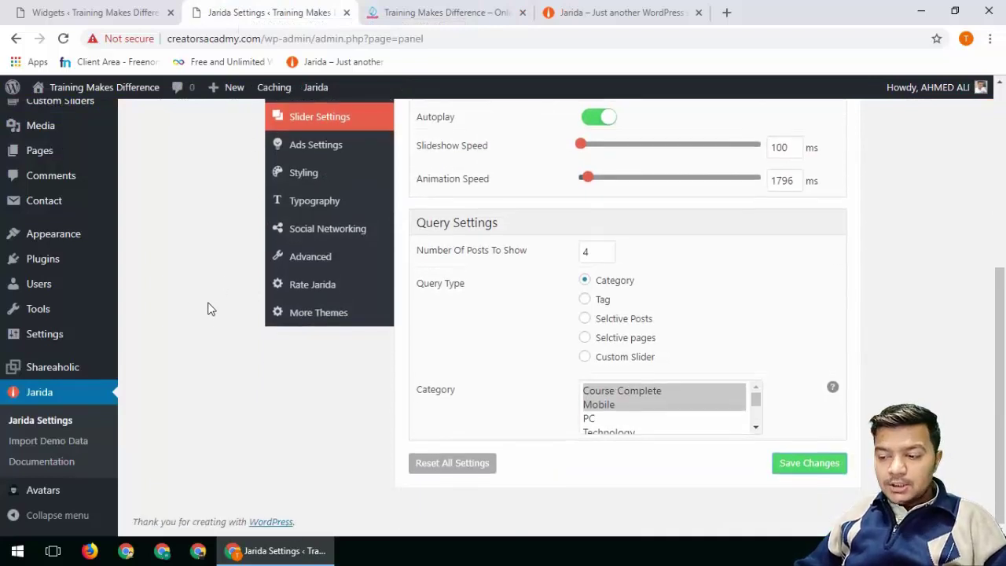
pyautogui.scroll(2, 208, 309)
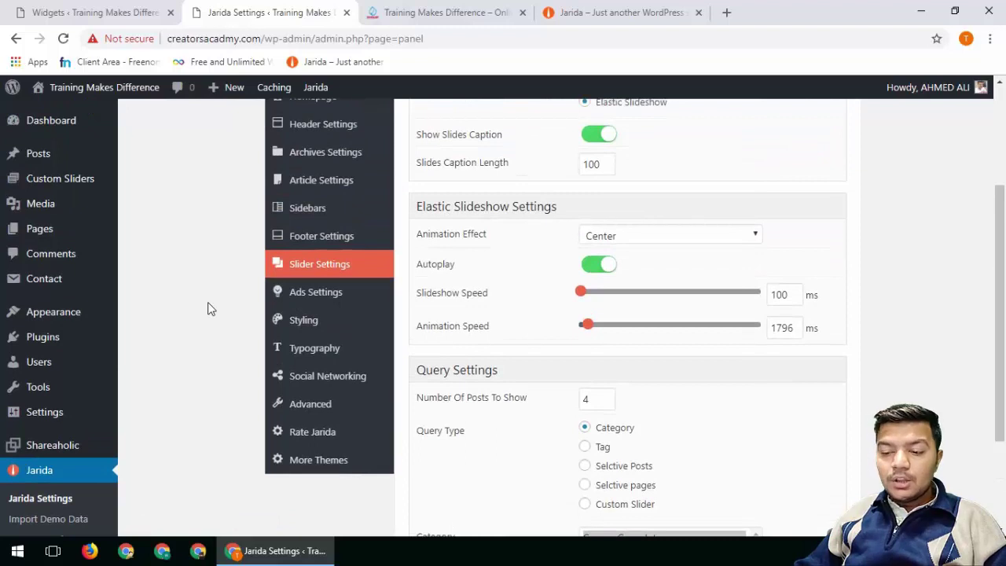
pyautogui.click(362, 298)
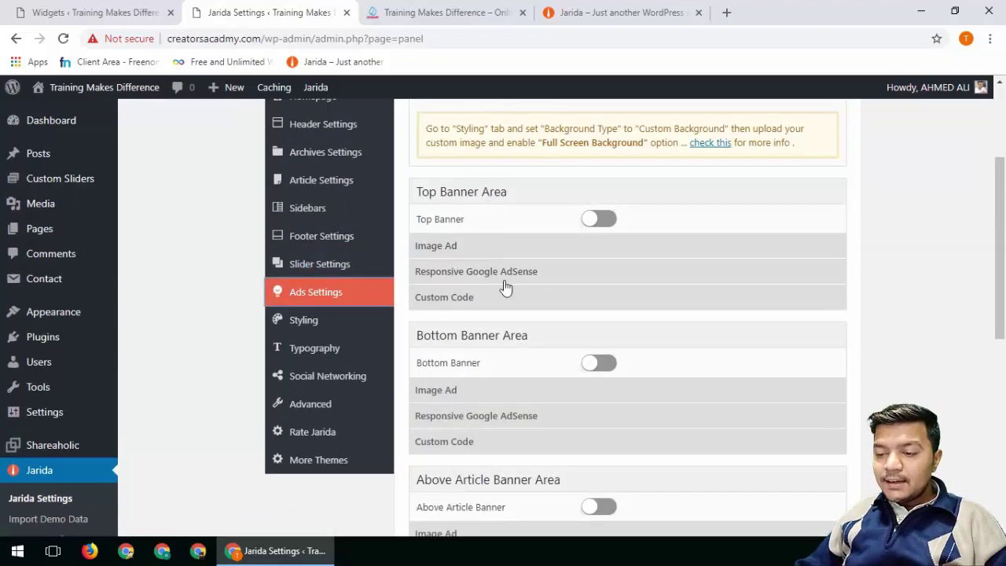
pyautogui.scroll(-2, 471, 358)
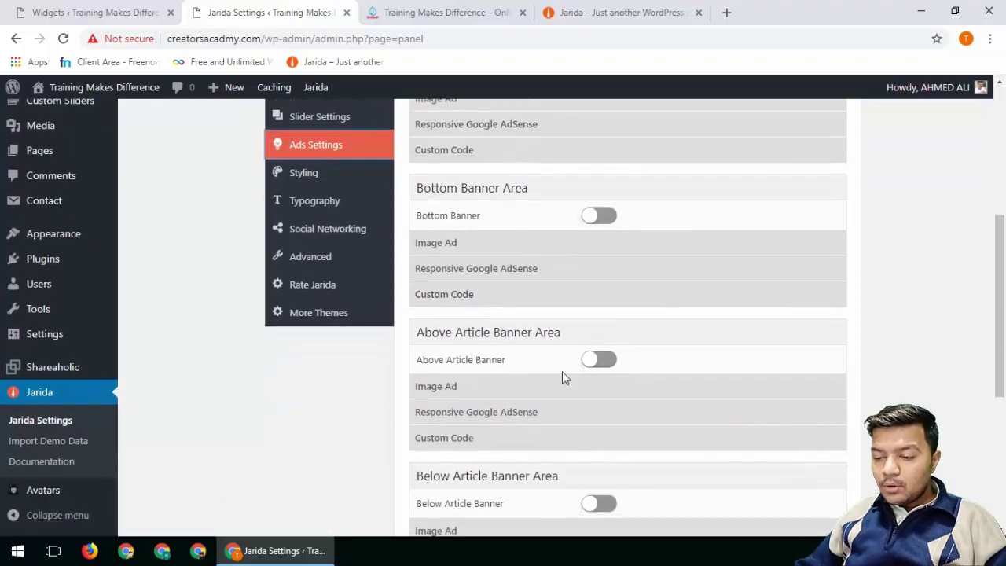
pyautogui.scroll(-4, 472, 358)
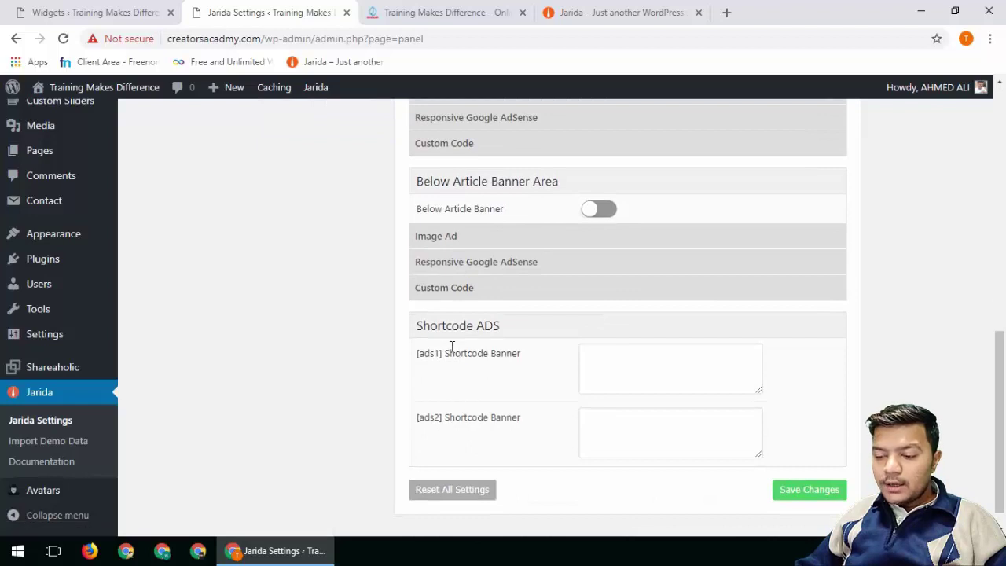
pyautogui.scroll(7, 374, 387)
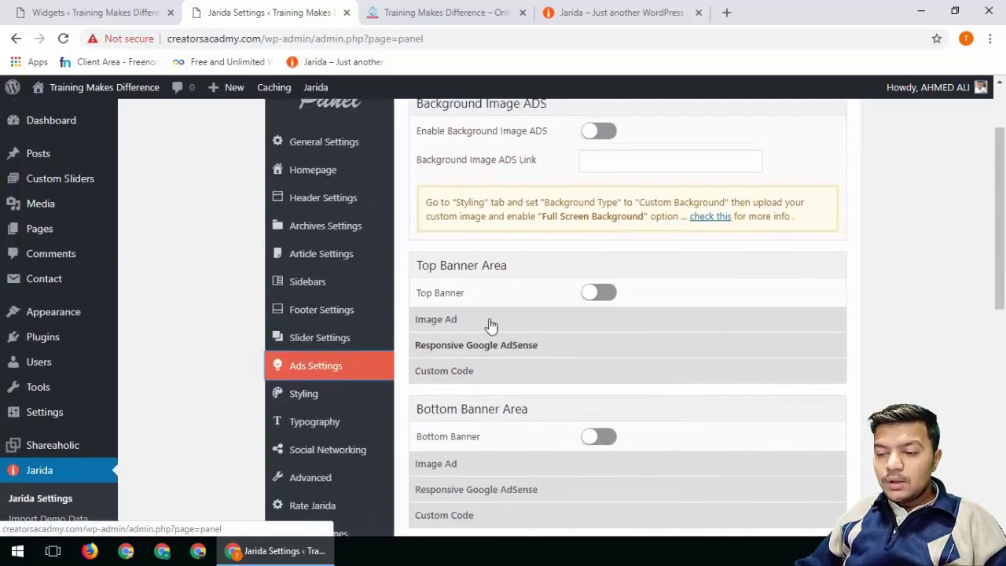
# Compare the header space beside the live homepage's logo with the Top Banner Area in the Ads Settings.
pyautogui.click(429, 12)
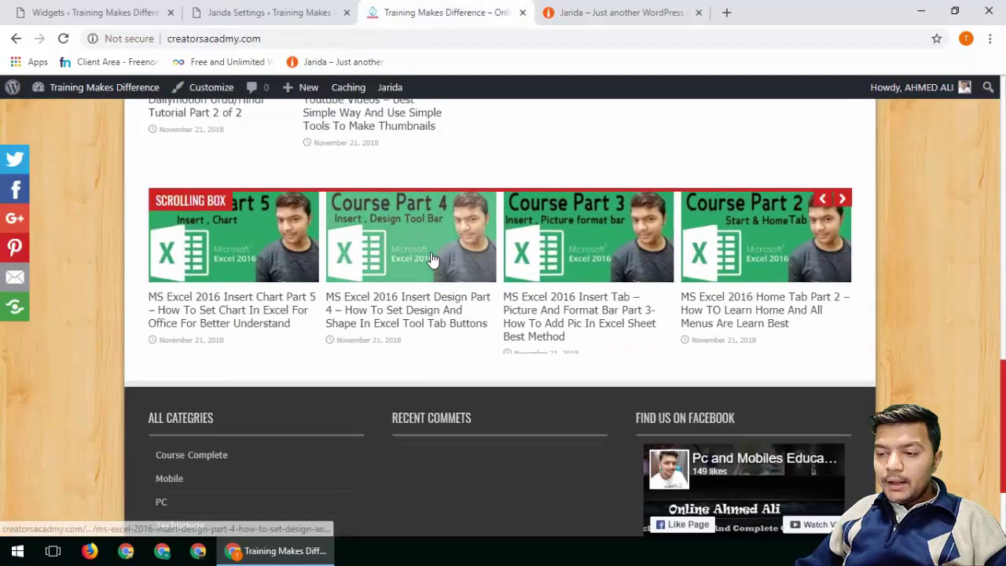
pyautogui.scroll(1, 432, 259)
pyautogui.scroll(3, 432, 259)
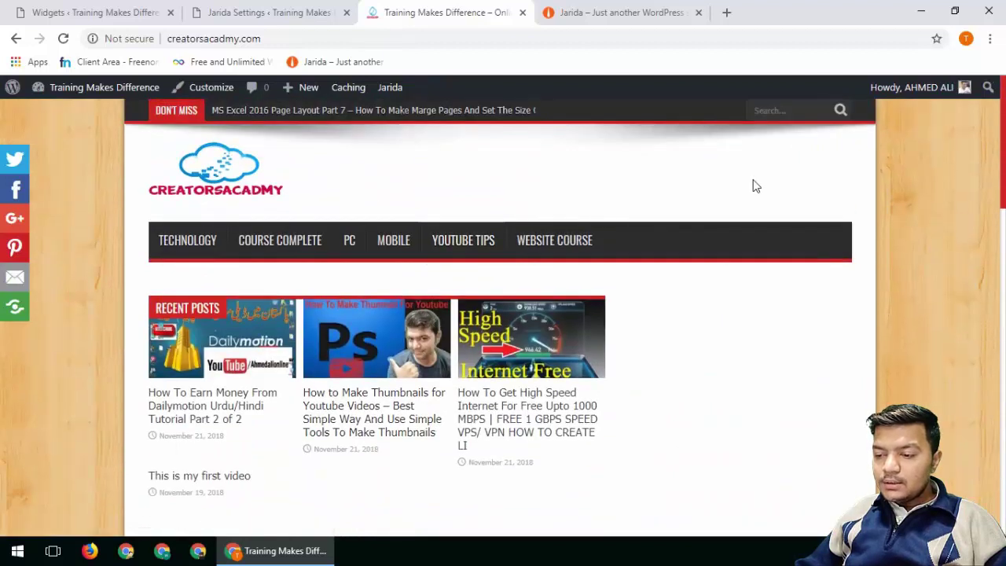
pyautogui.click(247, 12)
pyautogui.scroll(-1, 472, 353)
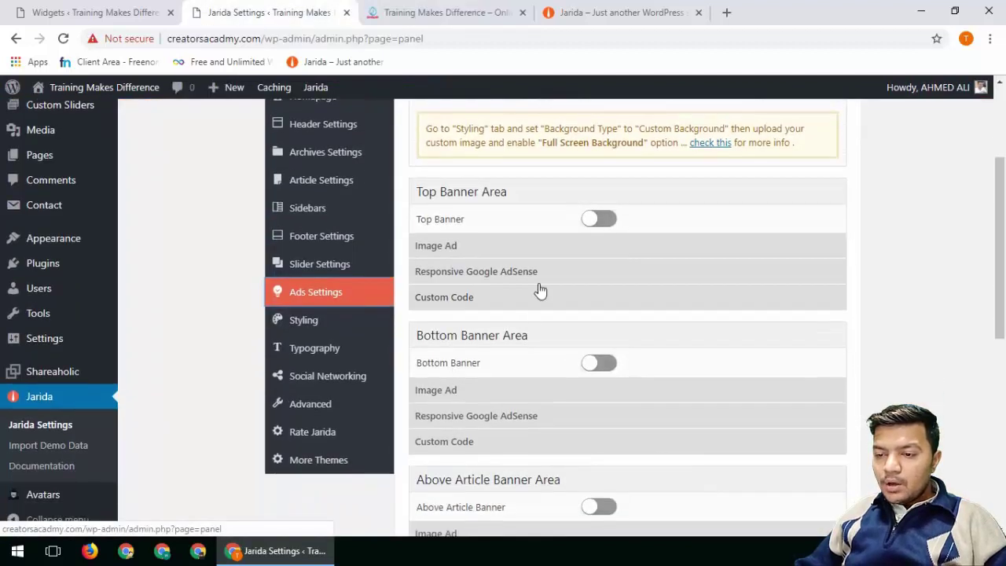
# Examine the live homepage's footer area as the Bottom Banner location and return to the Ads Settings.
pyautogui.click(436, 12)
pyautogui.scroll(-10, 147, 360)
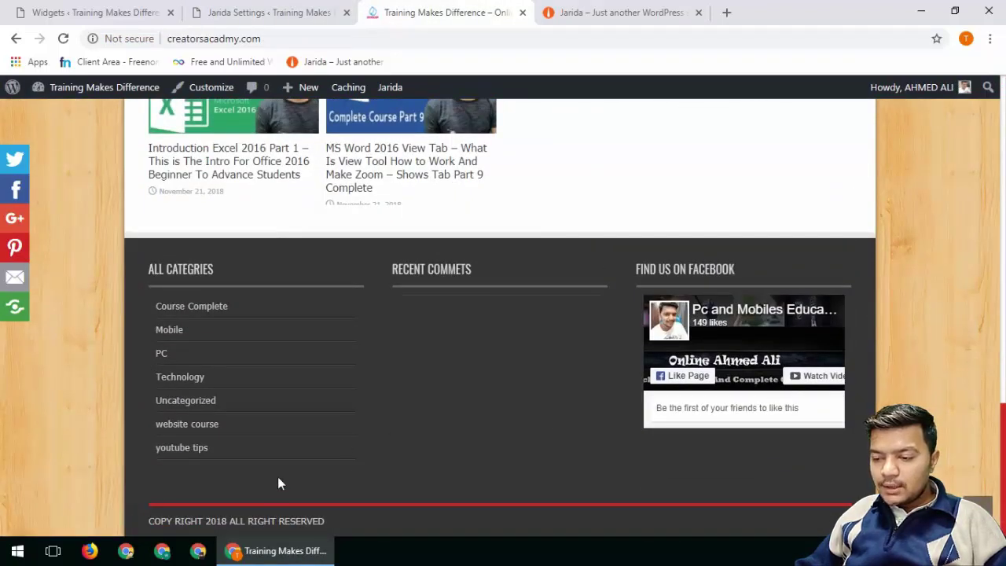
pyautogui.click(260, 11)
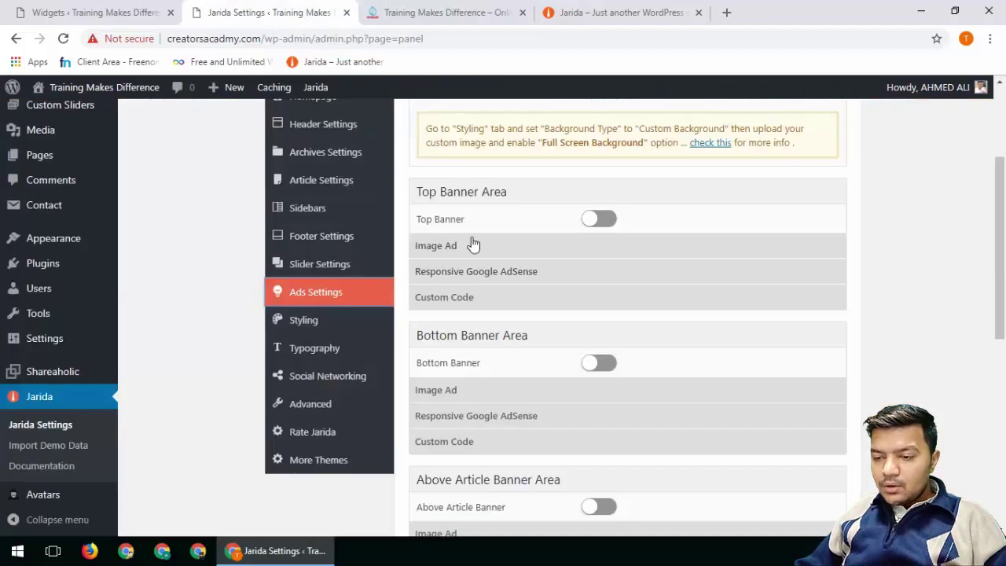
pyautogui.click(382, 12)
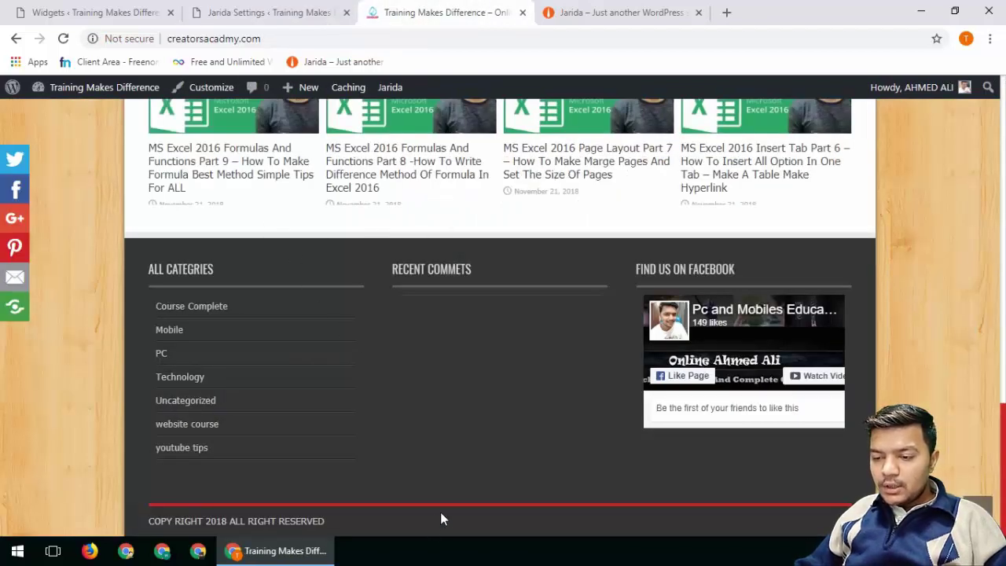
pyautogui.click(302, 12)
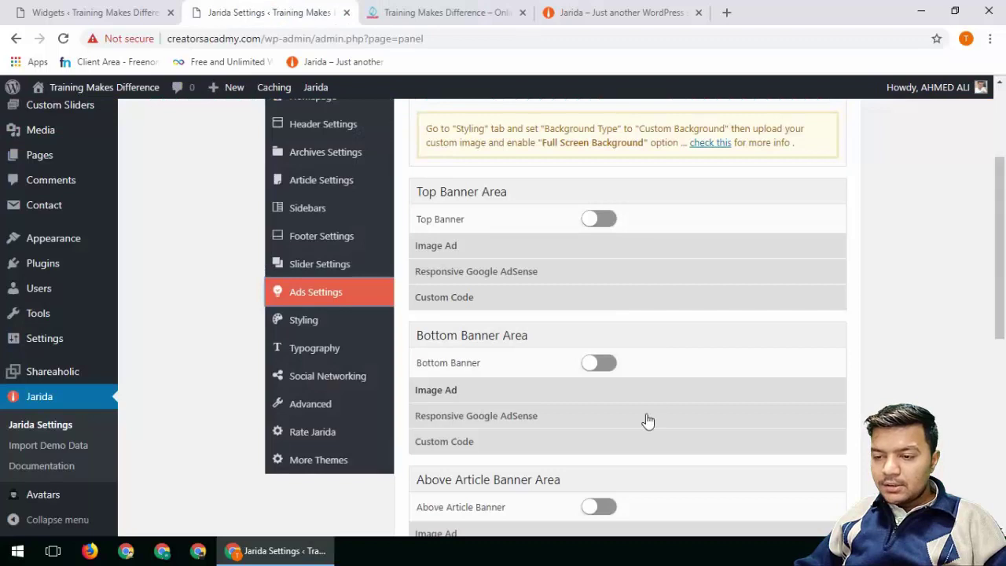
# View the Introduction Excel 2016 Part 1 post for article banner placement, and go back to the Ads Settings.
pyautogui.scroll(-2, 648, 423)
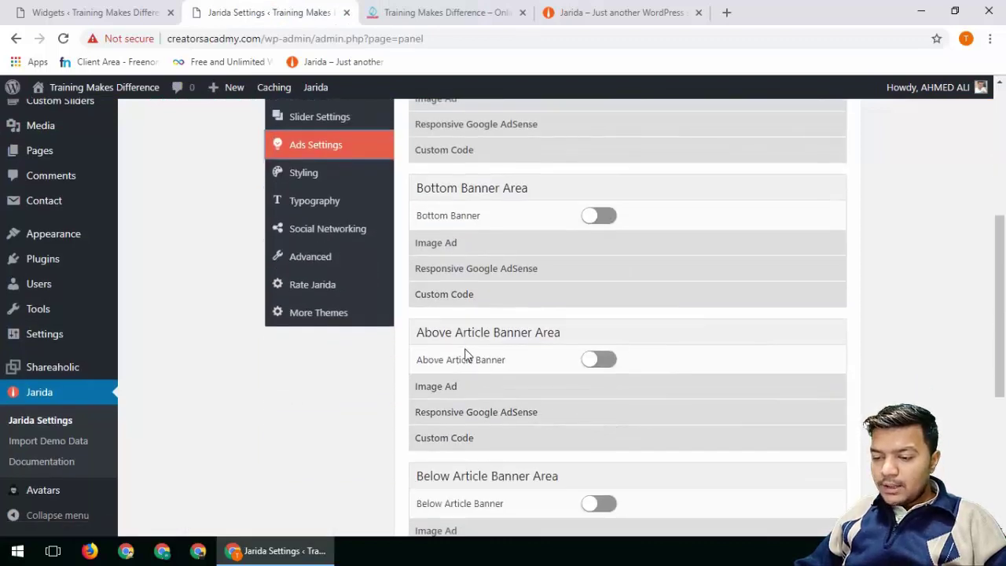
pyautogui.click(441, 13)
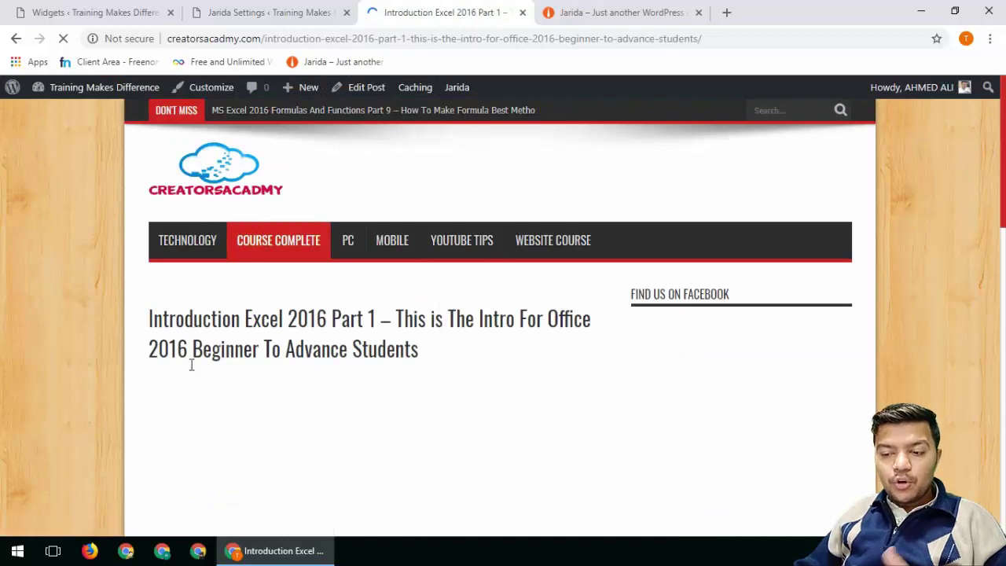
pyautogui.scroll(-1, 141, 242)
pyautogui.scroll(-4, 354, 315)
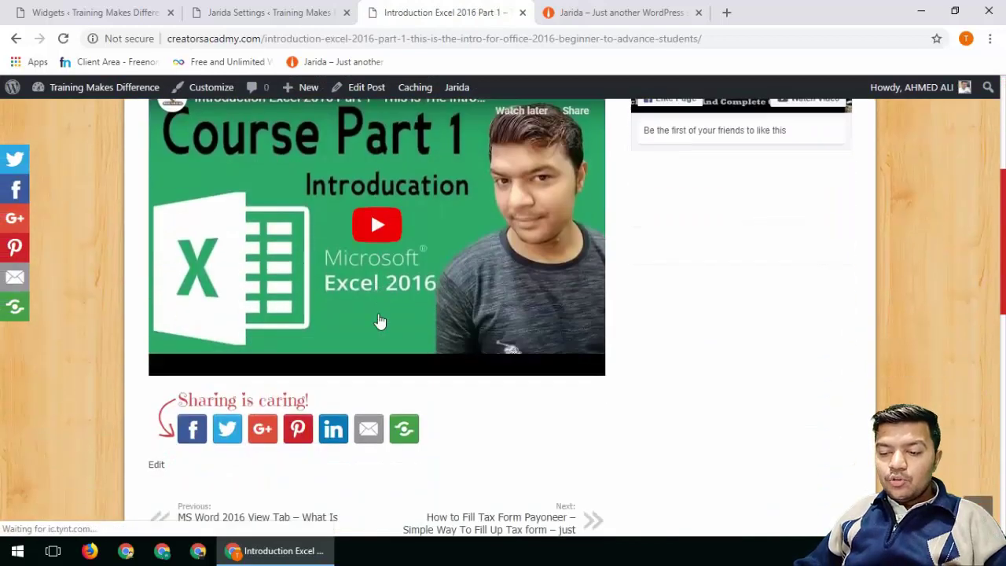
pyautogui.click(259, 11)
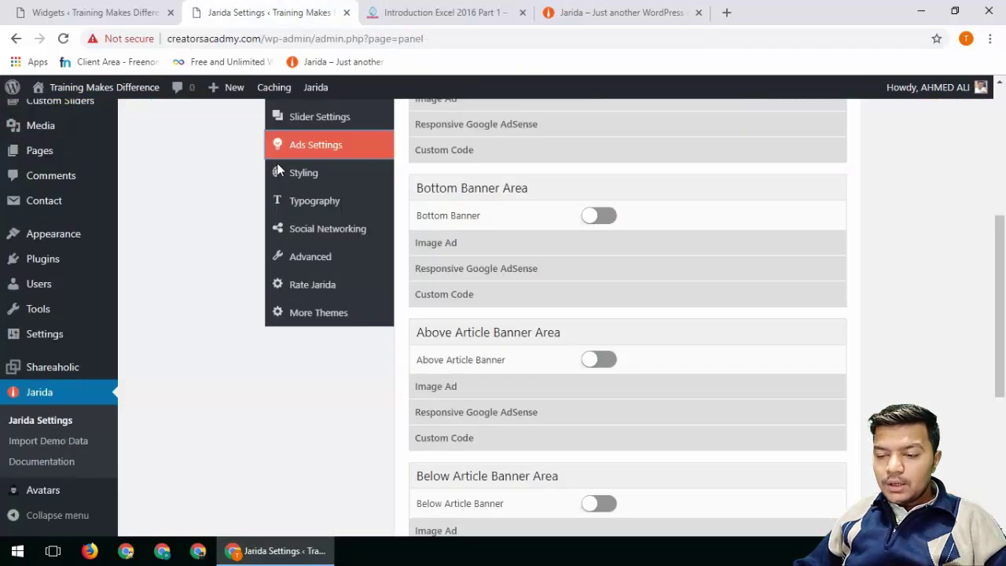
pyautogui.scroll(4, 219, 313)
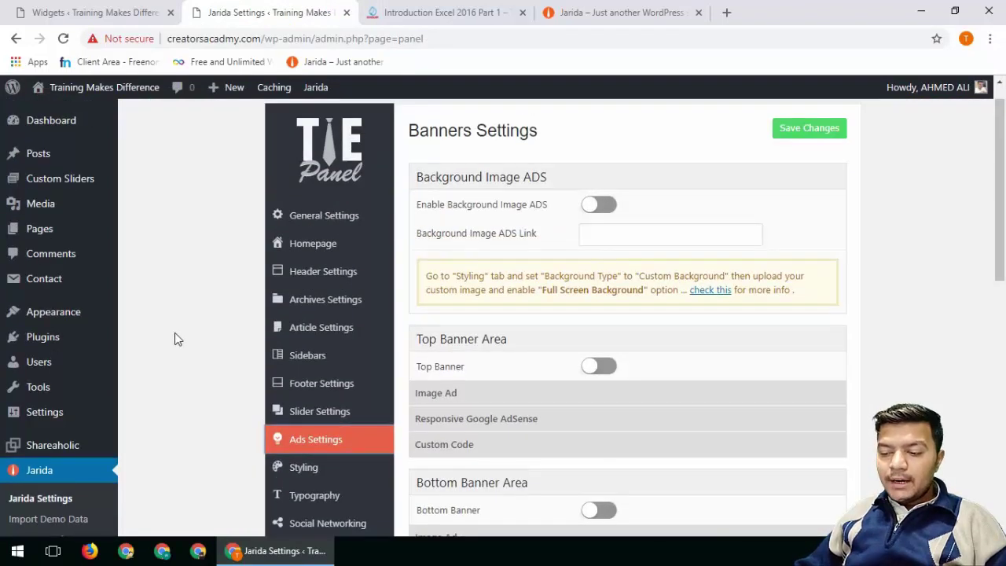
# Open the header banner image from the Jarida demo homepage in a new browser tab.
pyautogui.click(591, 10)
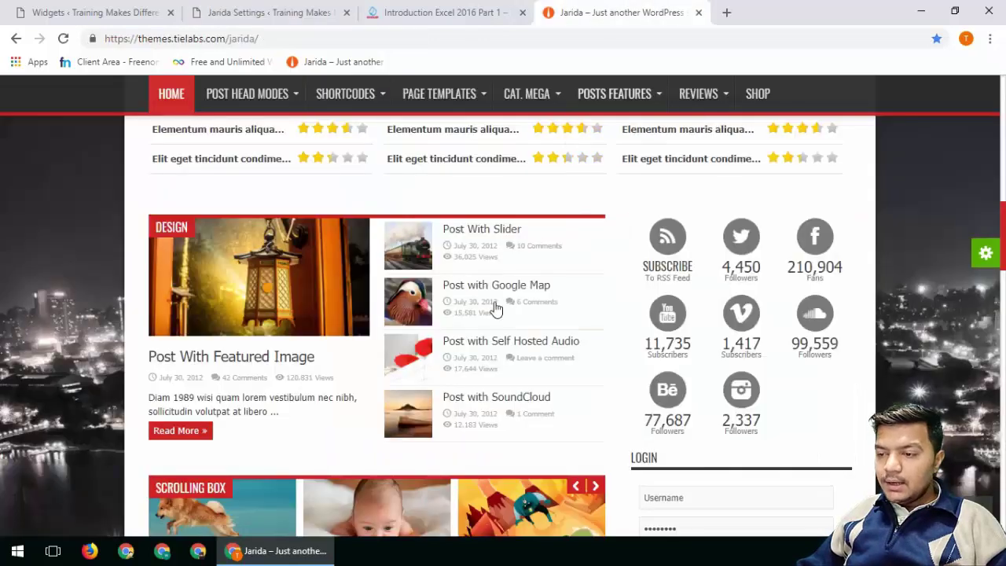
pyautogui.scroll(10, 495, 309)
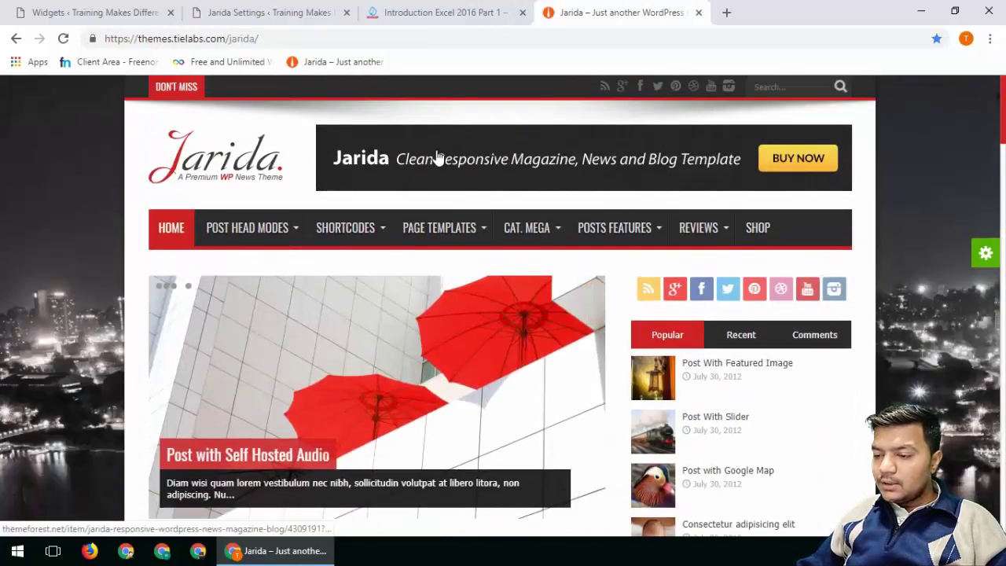
pyautogui.rightClick(438, 156)
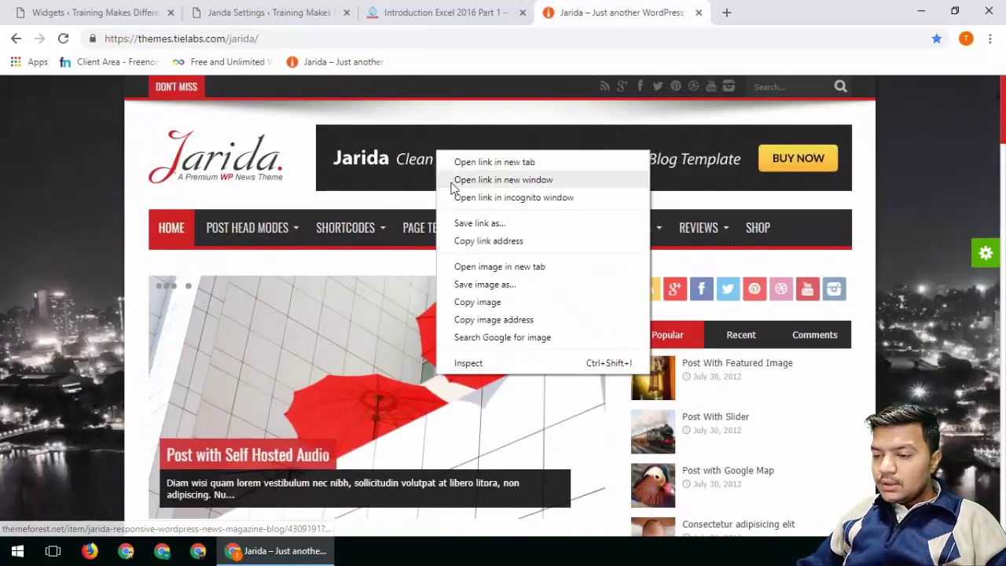
pyautogui.click(482, 268)
# Open the banner image above the footer of the Jarida demo homepage in a new browser tab.
pyautogui.scroll(-20, 452, 268)
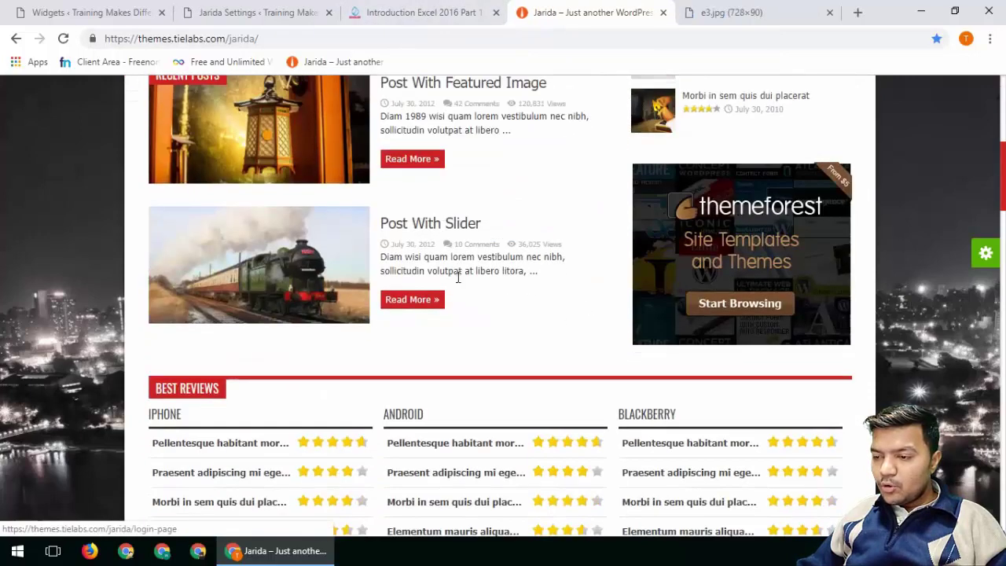
pyautogui.scroll(-10, 460, 283)
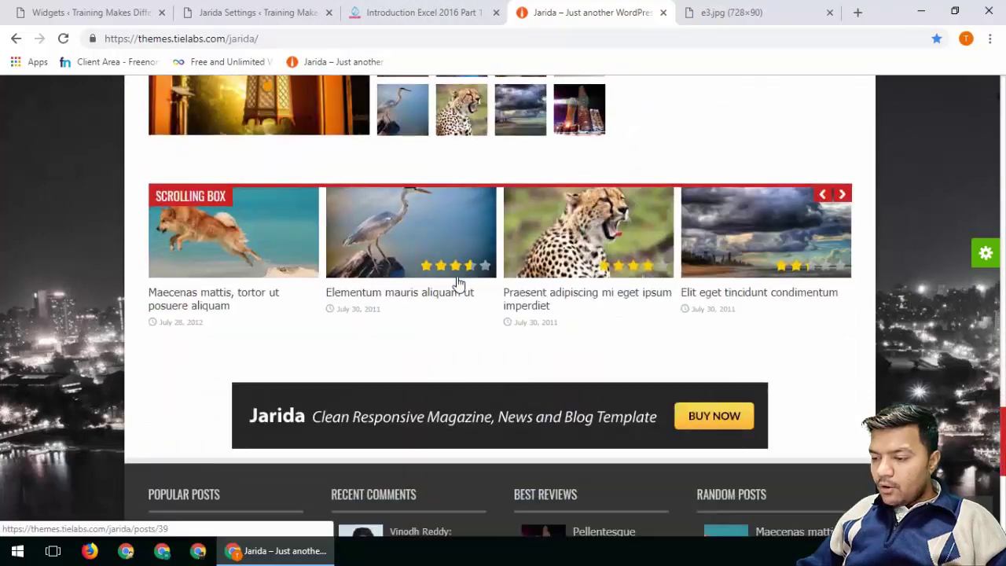
pyautogui.scroll(5, 489, 252)
pyautogui.rightClick(431, 162)
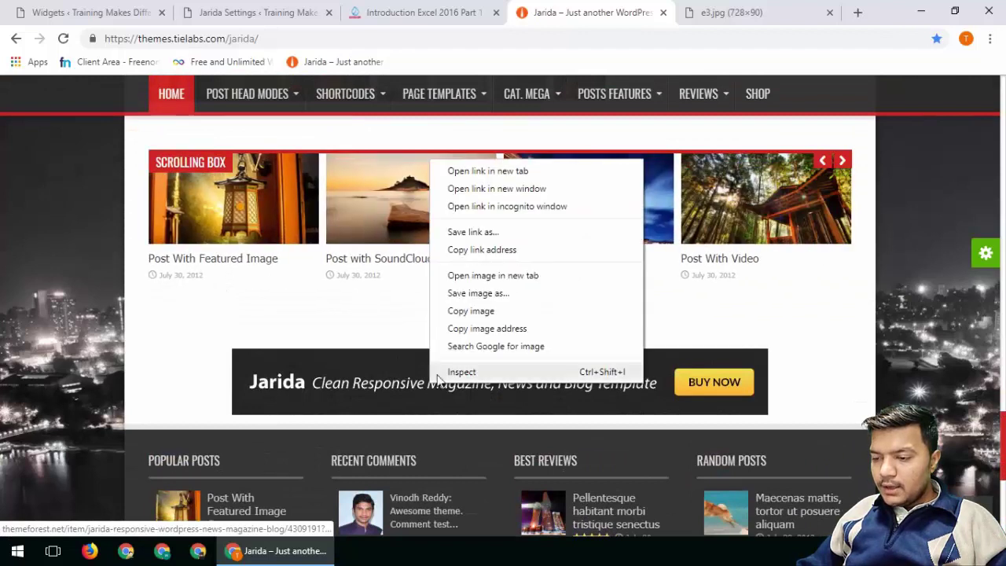
pyautogui.click(472, 297)
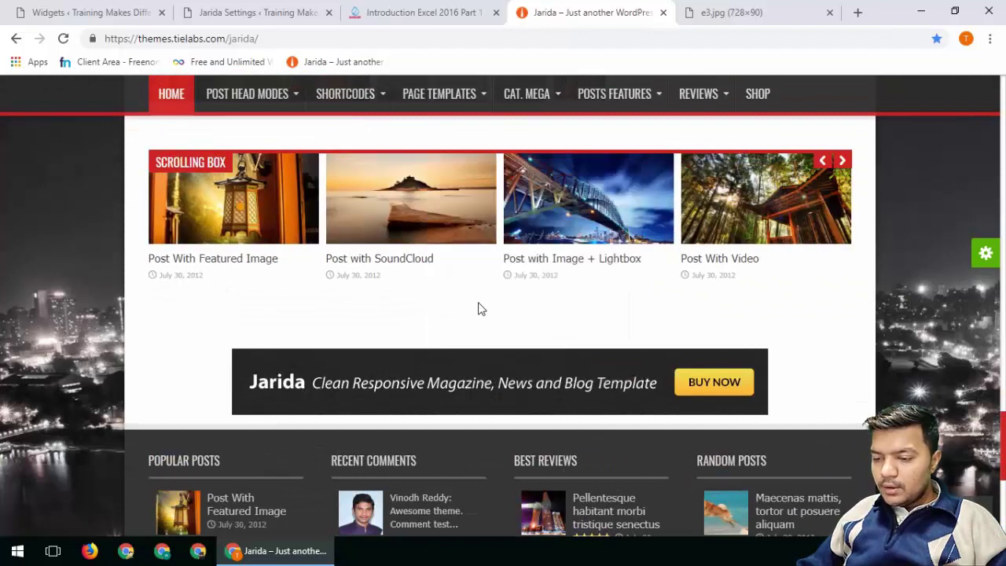
pyautogui.click(648, 491)
pyautogui.rightClick(452, 387)
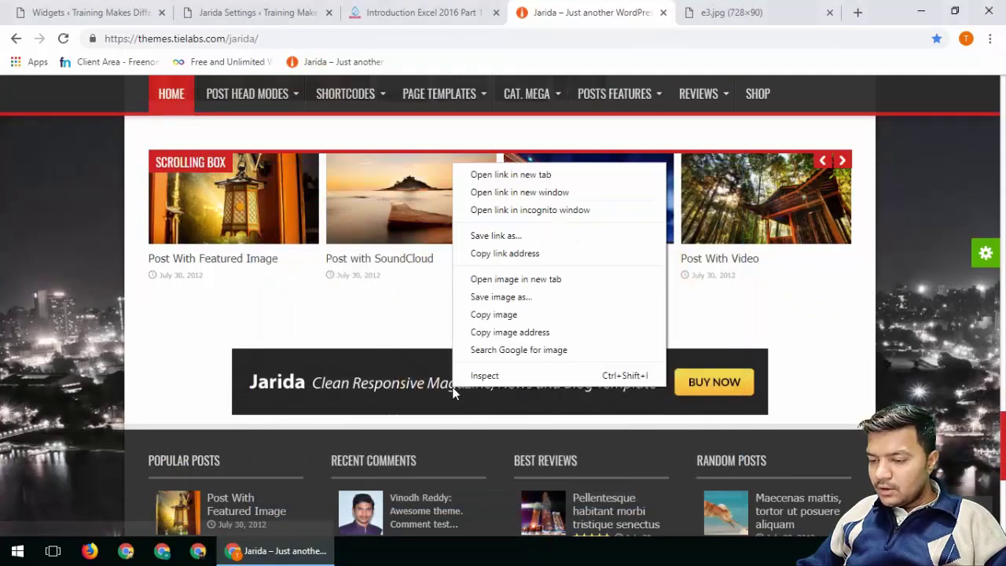
pyautogui.click(511, 279)
# Save the first opened e3.jpg banner image to the Desktop as top.
pyautogui.click(601, 8)
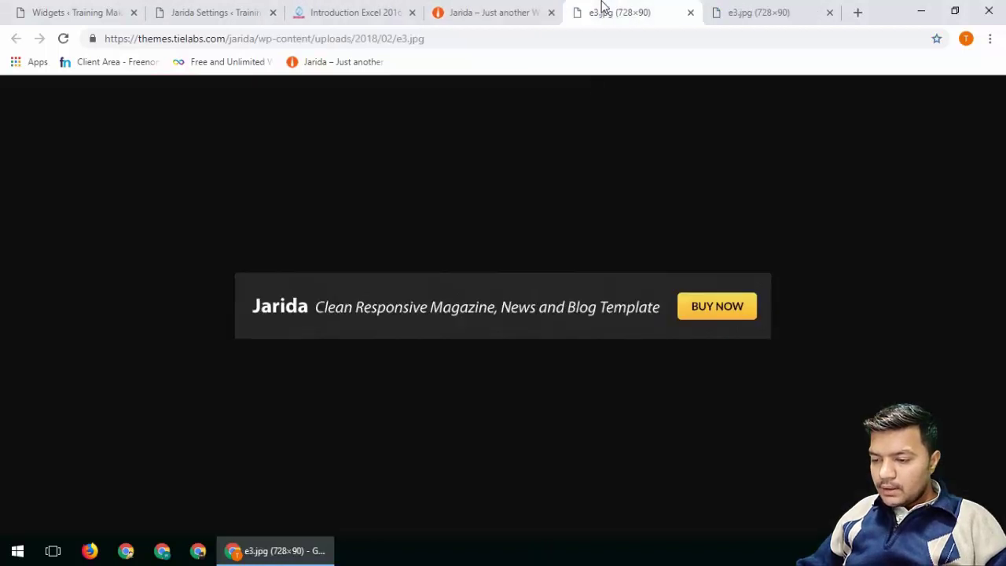
pyautogui.rightClick(425, 304)
pyautogui.click(443, 328)
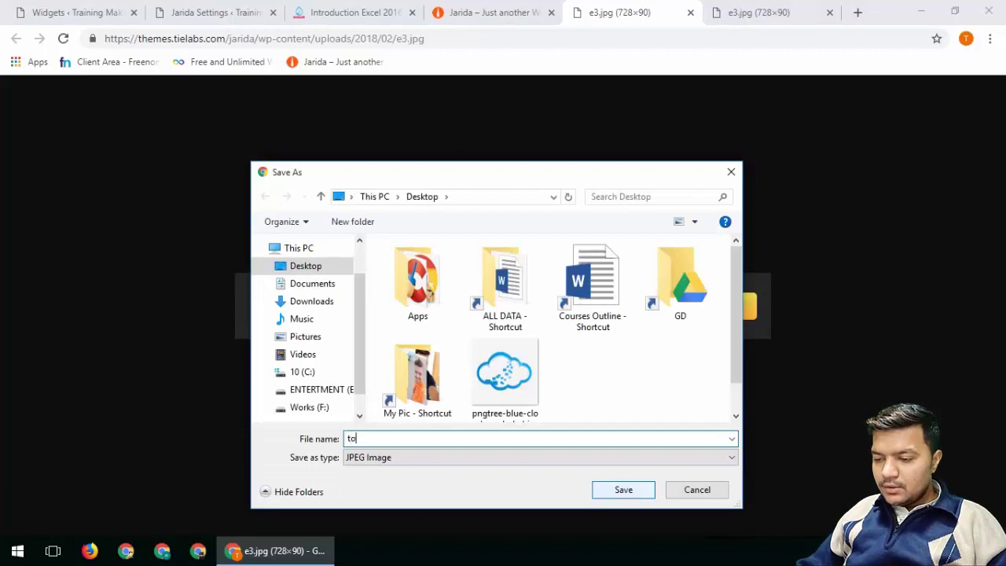
pyautogui.click(623, 492)
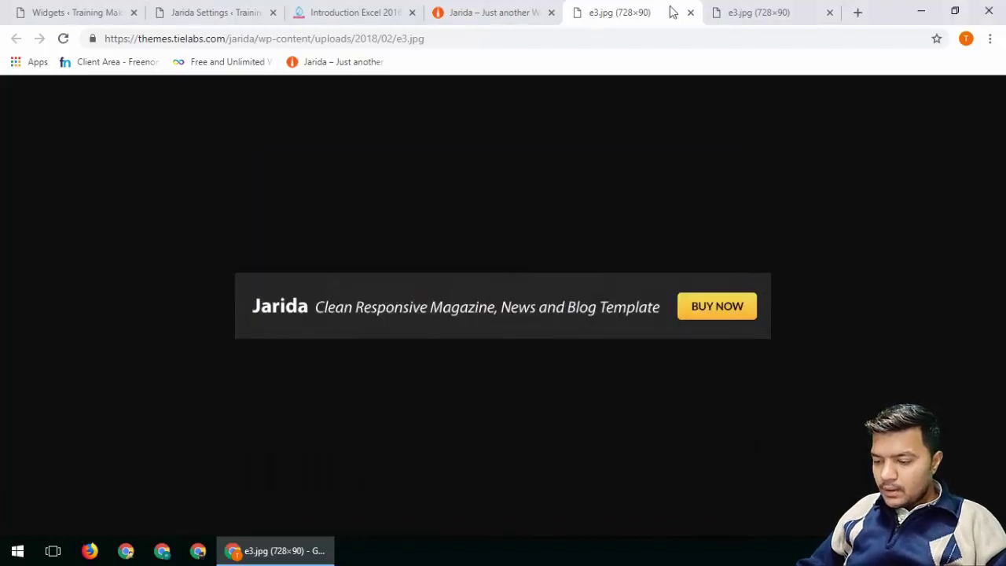
# Save the second opened e3.jpg banner image to the Desktop as bottom.
pyautogui.click(758, 11)
pyautogui.rightClick(475, 285)
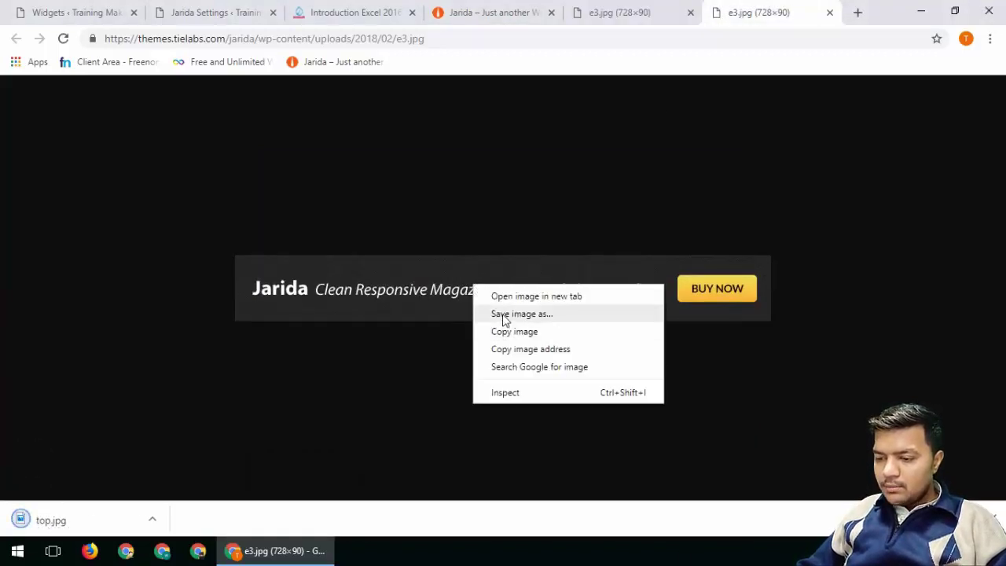
pyautogui.click(503, 315)
pyautogui.write('bot')
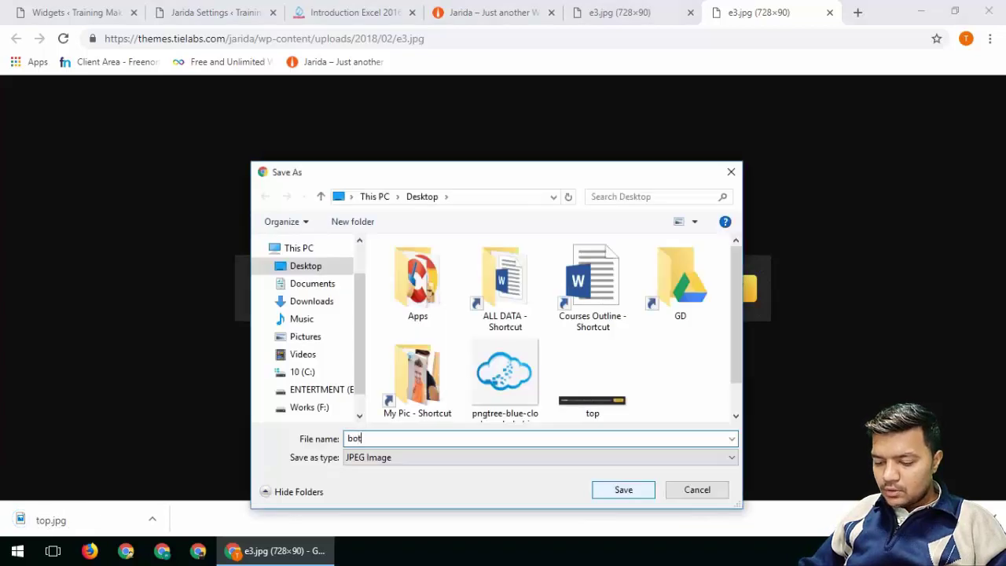
pyautogui.write('tom')
pyautogui.click(623, 490)
# Look over the Jarida demo homepage and the Excel 2016 post for further banner spots.
pyautogui.click(466, 10)
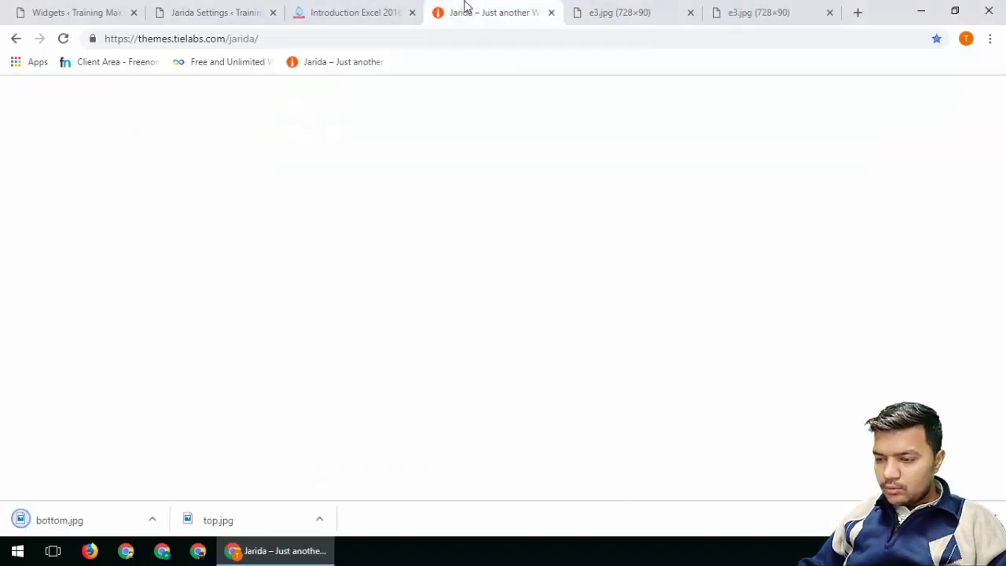
pyautogui.scroll(3, 181, 348)
pyautogui.scroll(-3, 182, 348)
pyautogui.scroll(5, 182, 349)
pyautogui.scroll(3, 663, 392)
pyautogui.click(354, 11)
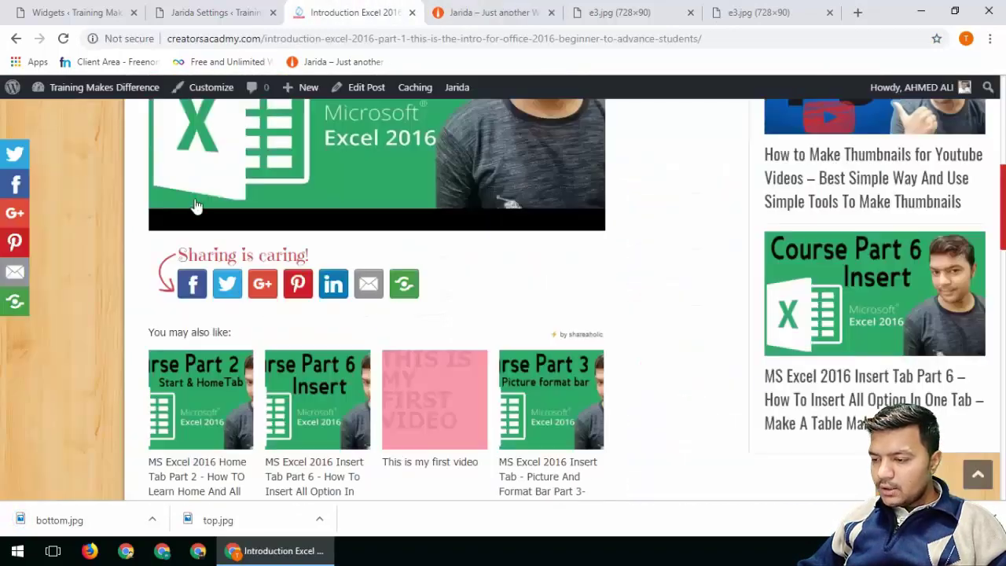
pyautogui.click(220, 11)
pyautogui.click(446, 9)
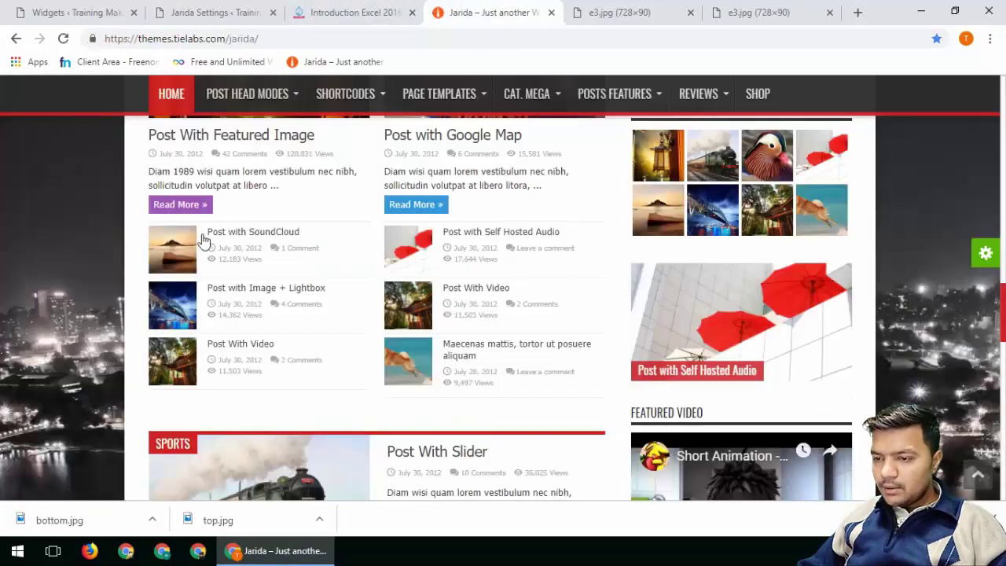
# Open the demo's Post With Featured Image article and examine it from header to related articles for banner placements.
pyautogui.scroll(3, 203, 238)
pyautogui.click(200, 273)
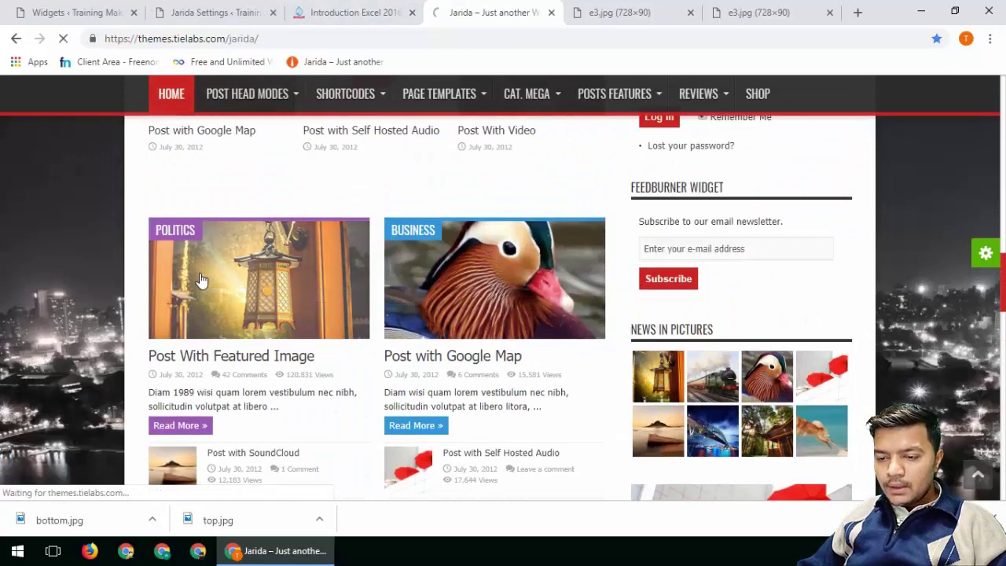
pyautogui.scroll(-5, 215, 350)
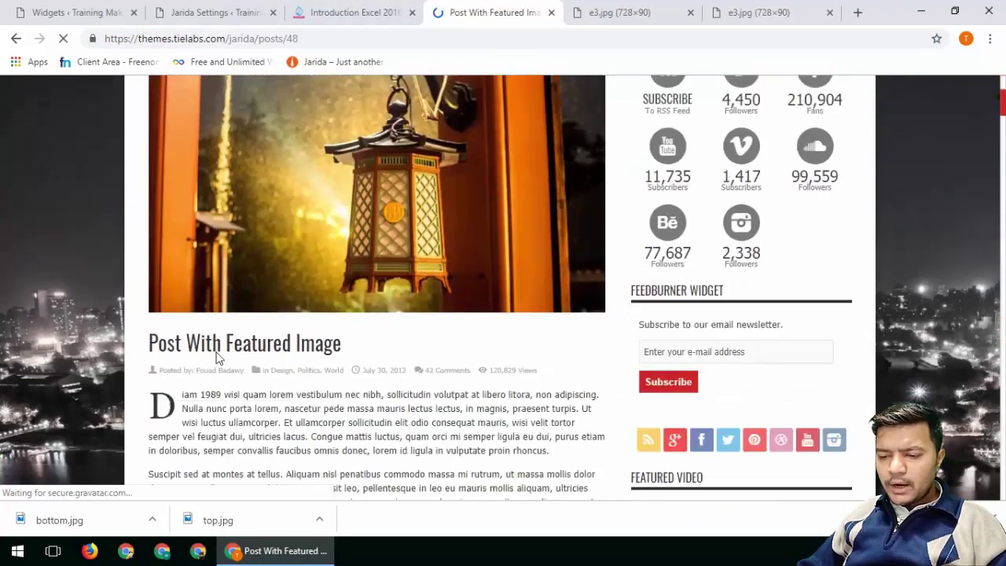
pyautogui.scroll(-15, 220, 357)
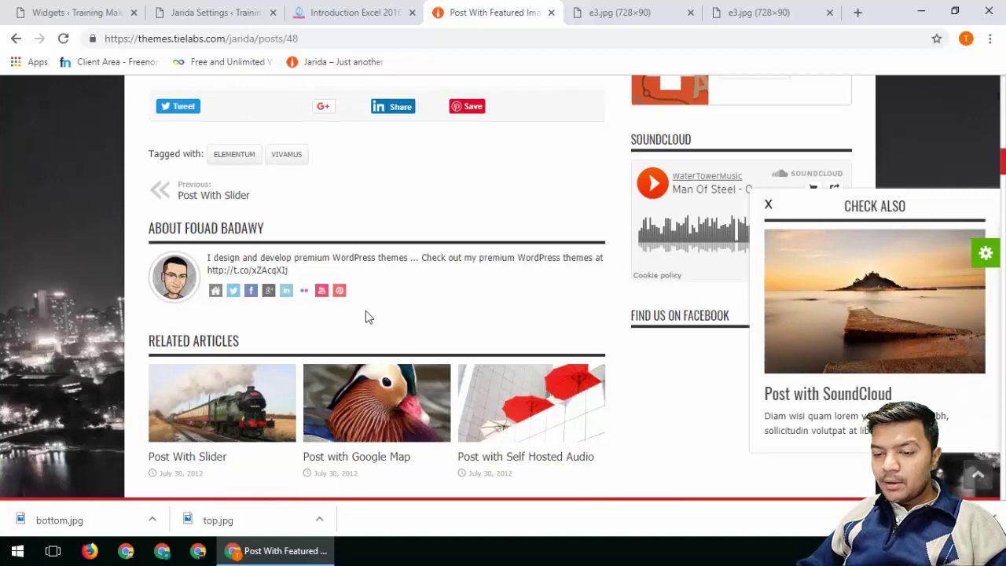
pyautogui.scroll(15, 366, 316)
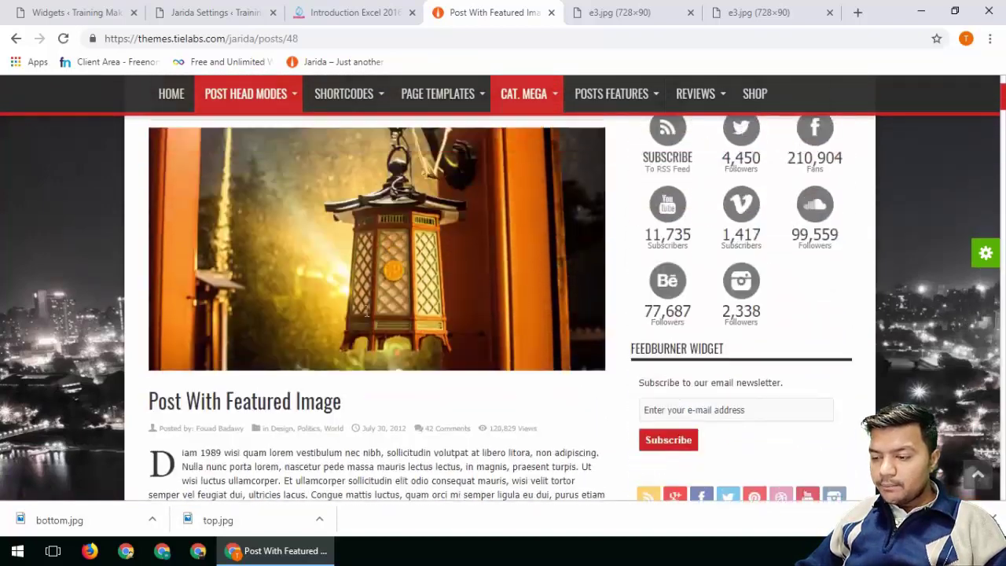
pyautogui.scroll(3, 366, 315)
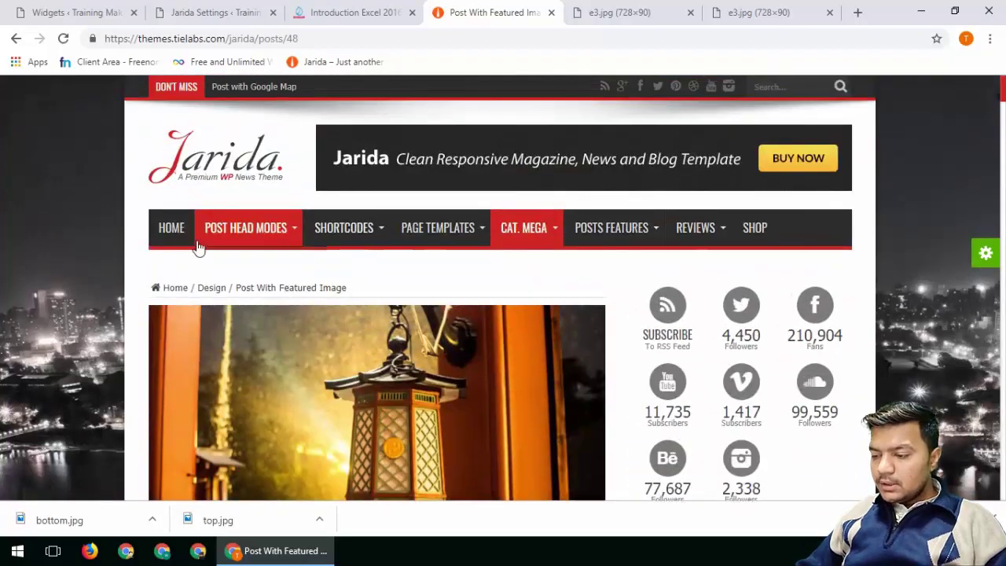
# Save the themeforest sidebar banner from the demo homepage to the Desktop as the GIF image tf_300x250_v2.
pyautogui.click(172, 243)
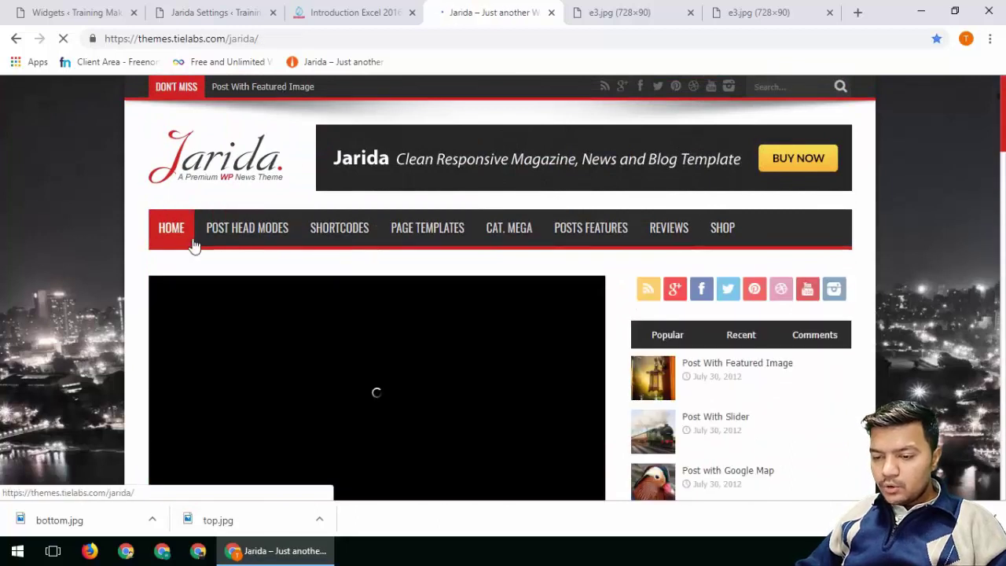
pyautogui.scroll(-10, 535, 315)
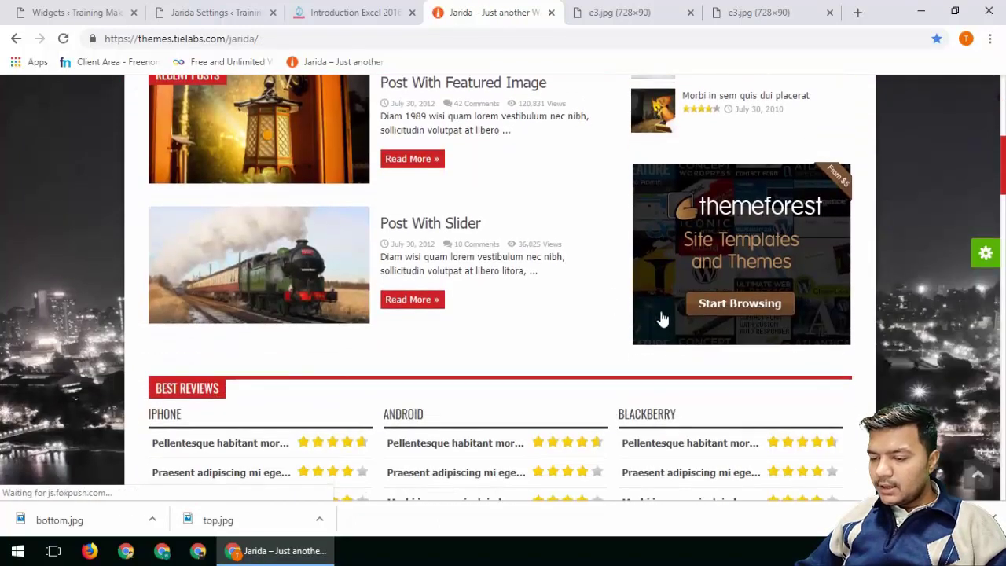
pyautogui.rightClick(704, 231)
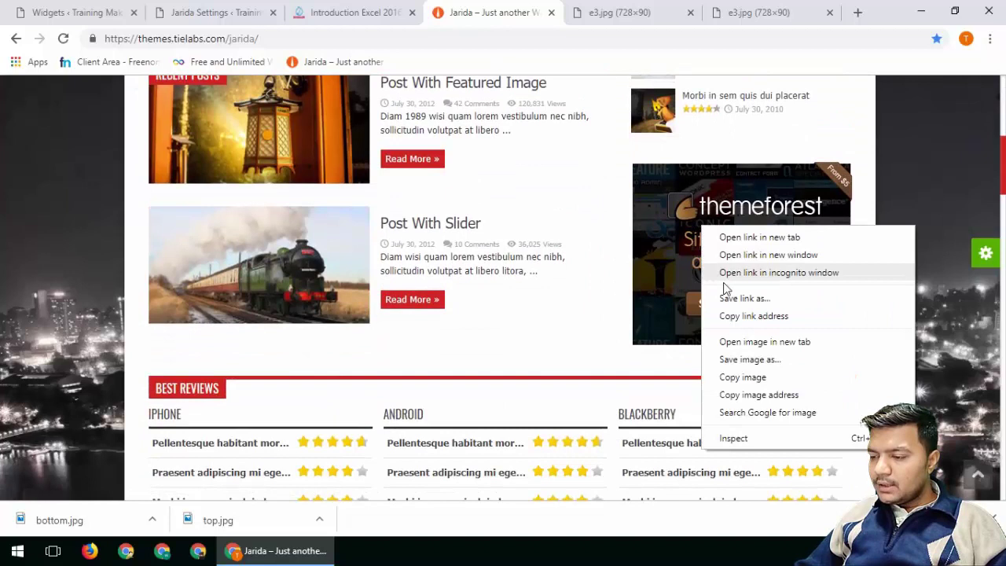
pyautogui.click(735, 341)
pyautogui.click(777, 8)
pyautogui.rightClick(465, 288)
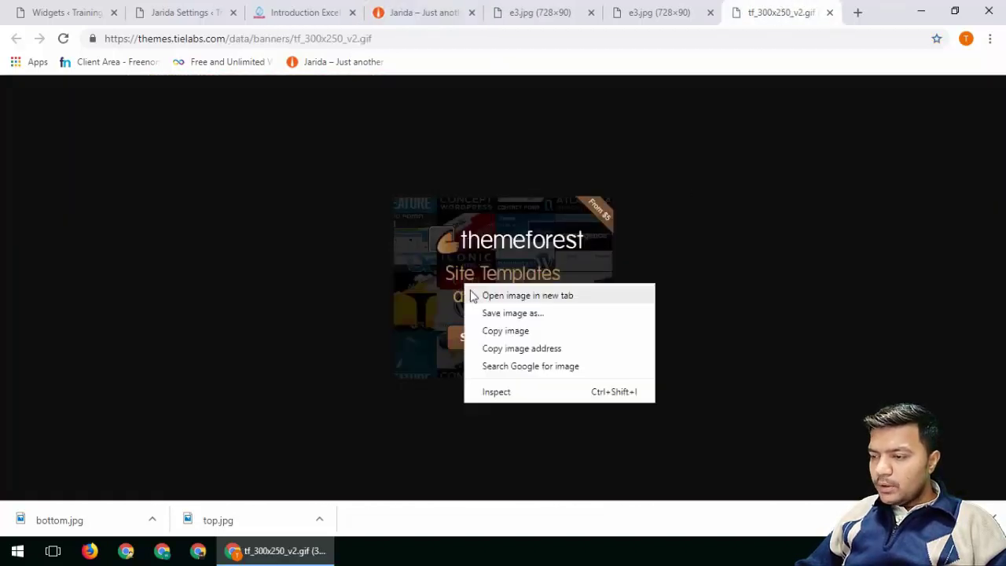
pyautogui.click(507, 313)
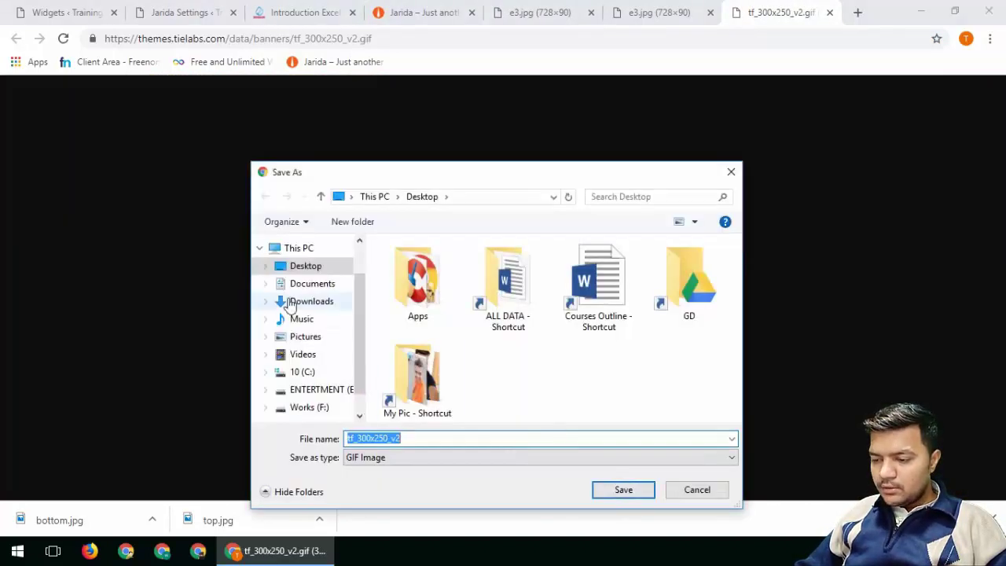
pyautogui.click(635, 497)
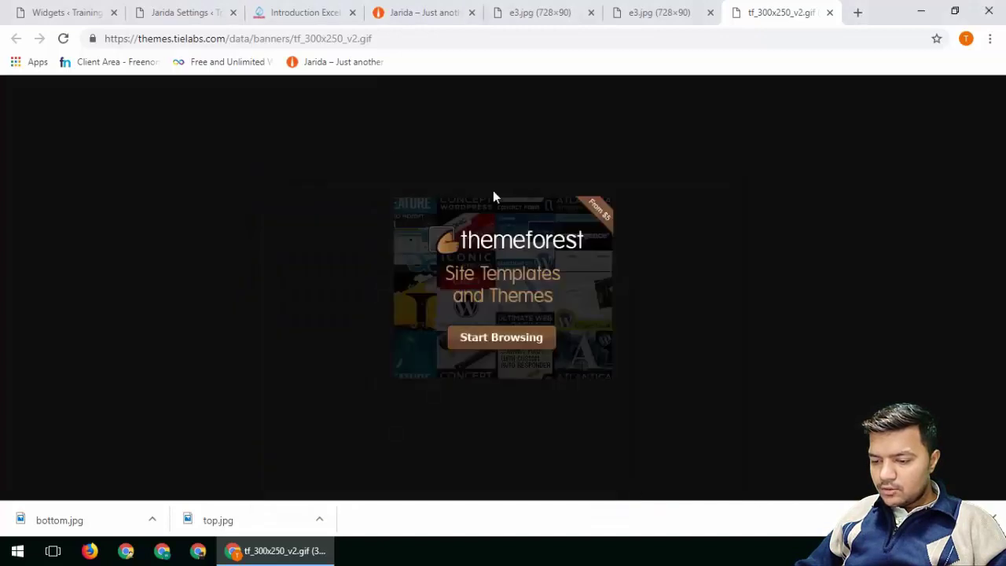
# Return to the Jarida Ads Settings and expand the Image Ad options of the Top Banner Area.
pyautogui.click(373, 11)
pyautogui.click(305, 11)
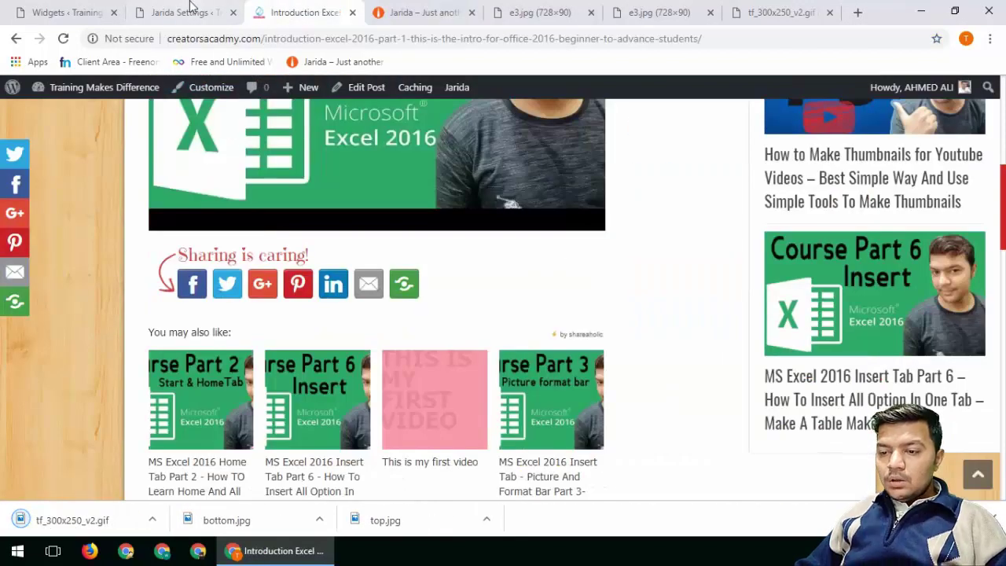
pyautogui.click(191, 8)
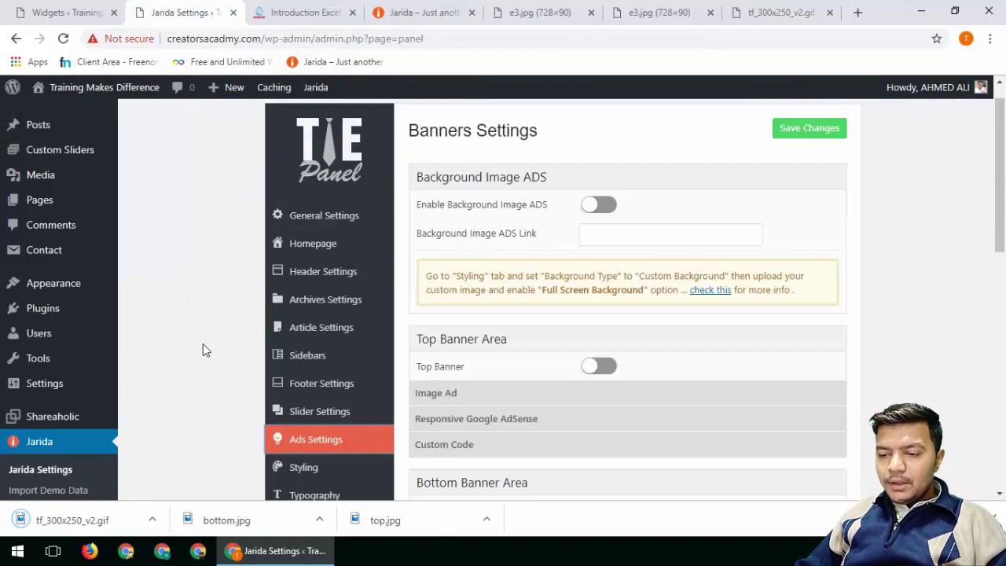
pyautogui.scroll(-2, 236, 372)
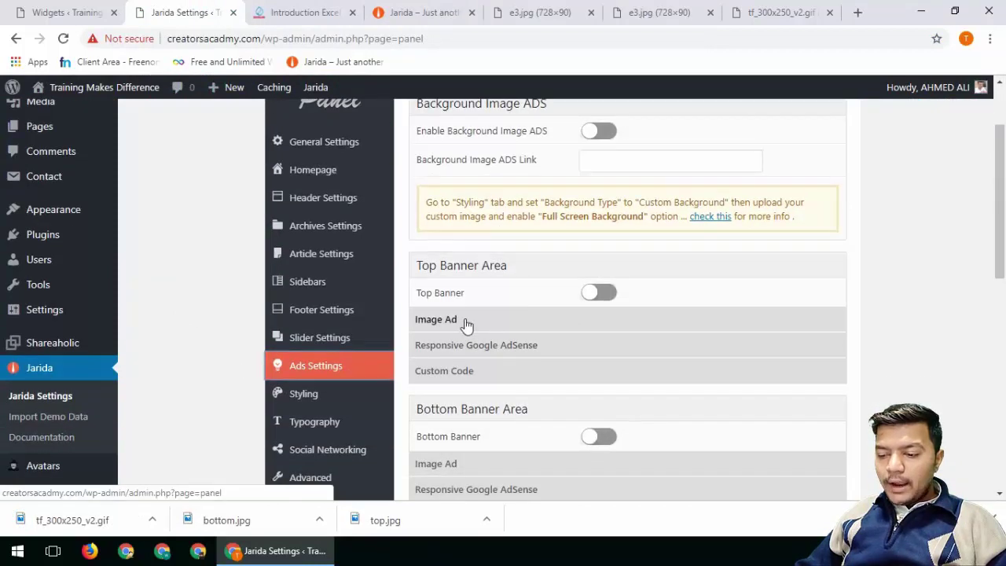
pyautogui.click(466, 324)
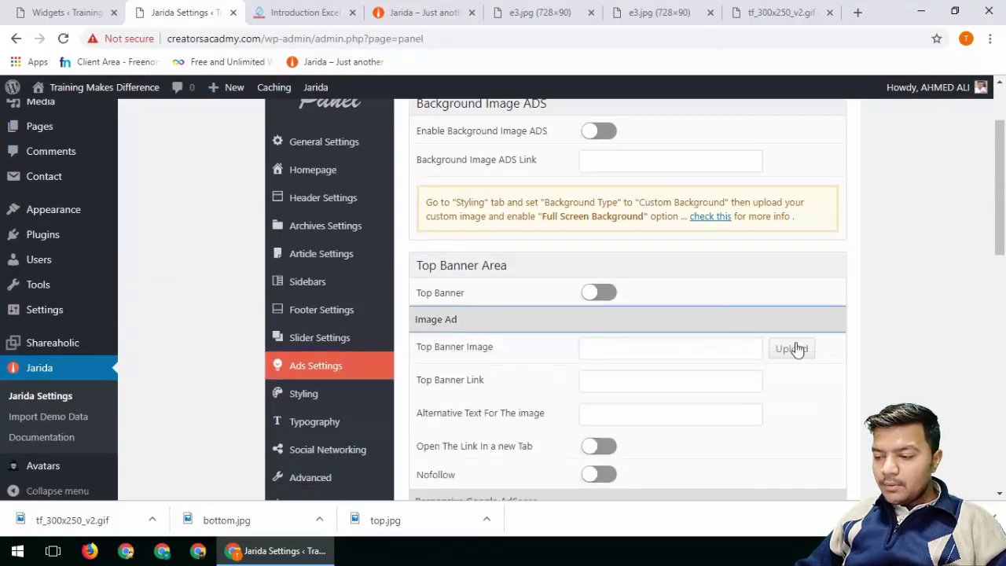
pyautogui.click(794, 348)
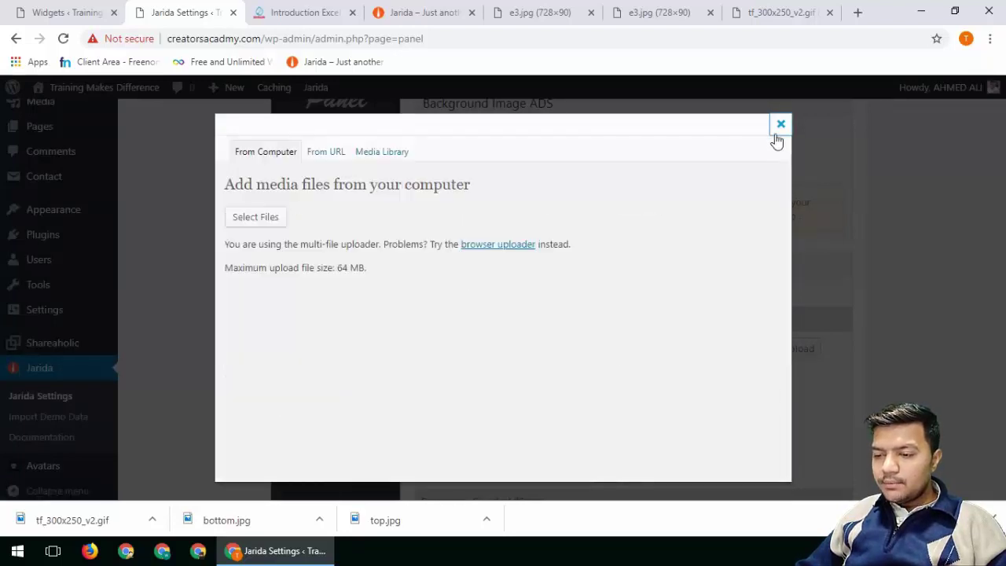
pyautogui.click(779, 126)
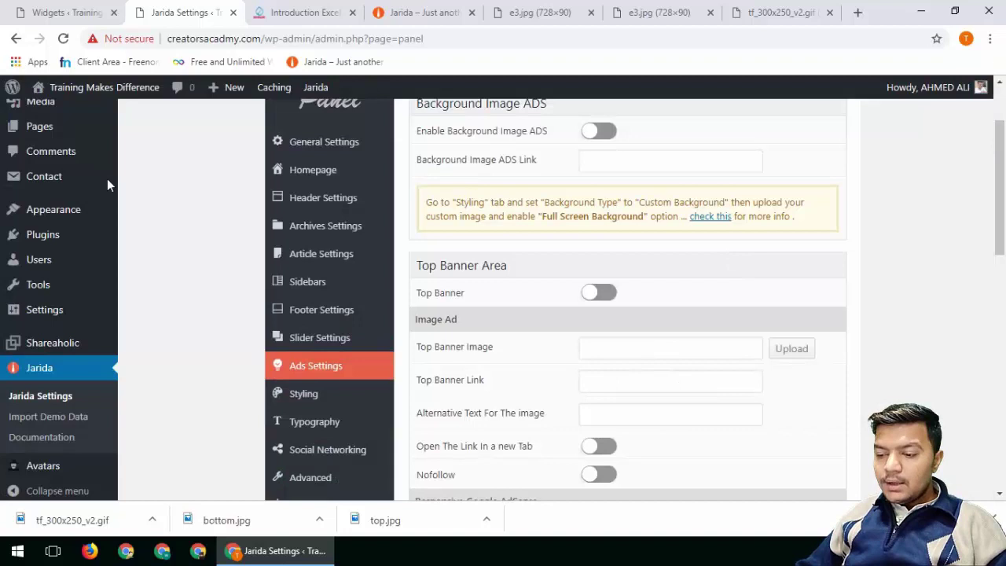
# Enable the Top Banner in the Top Banner Area.
pyautogui.moveTo(23, 126)
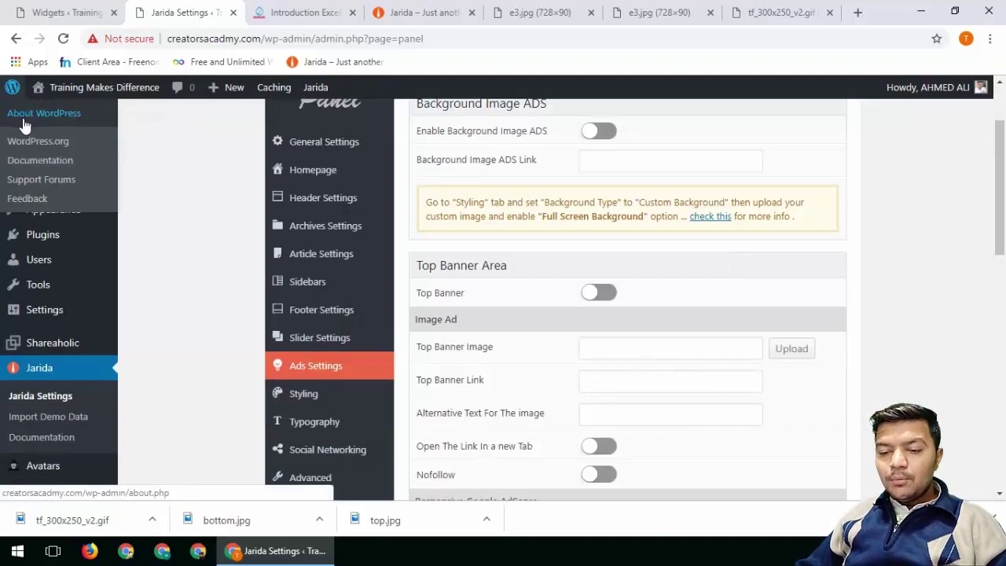
pyautogui.click(604, 382)
pyautogui.scroll(-2, 604, 382)
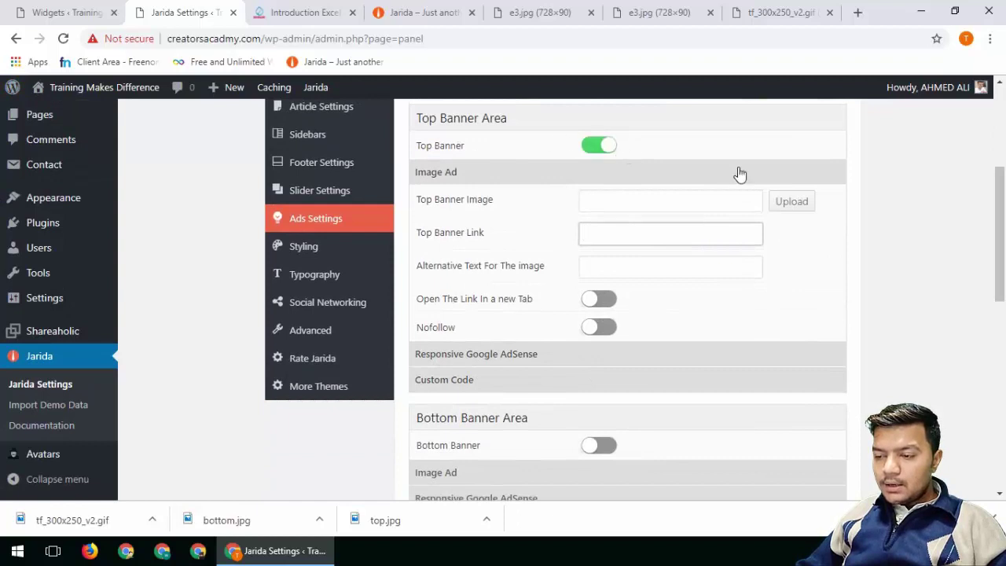
# Upload the top image from the Desktop through the media uploader of the Top Banner Image setting.
pyautogui.click(793, 202)
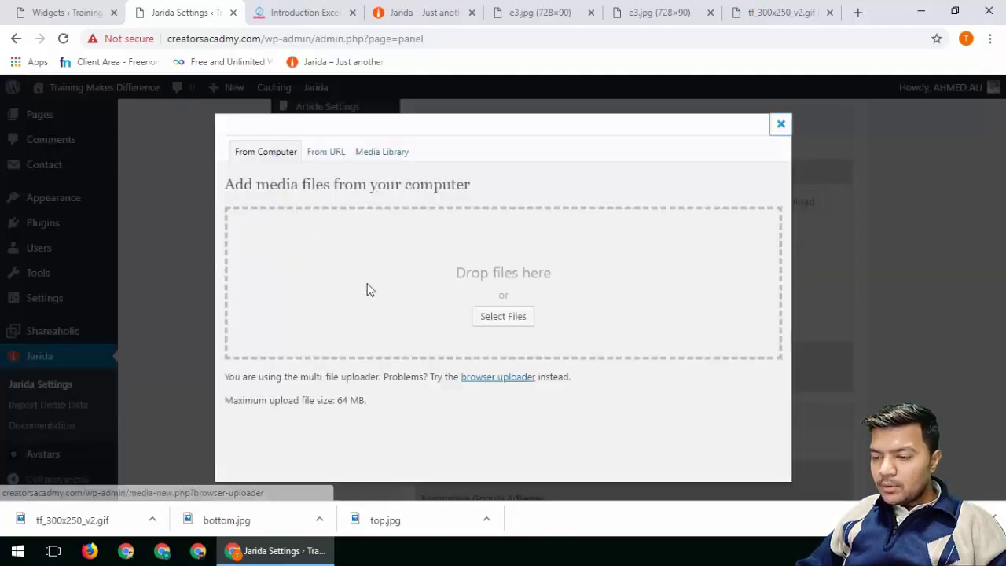
pyautogui.click(502, 318)
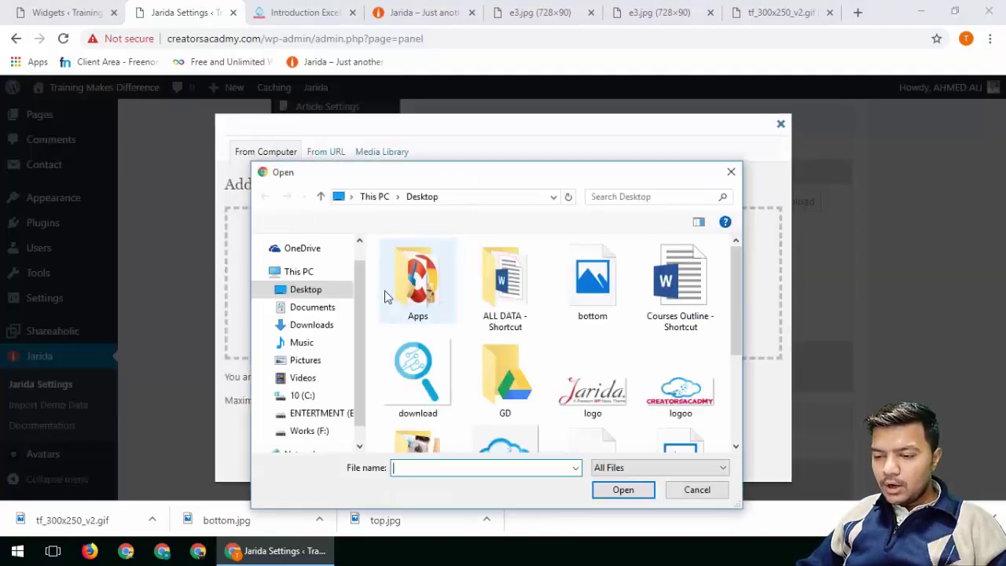
pyautogui.scroll(-2, 550, 393)
pyautogui.click(606, 367)
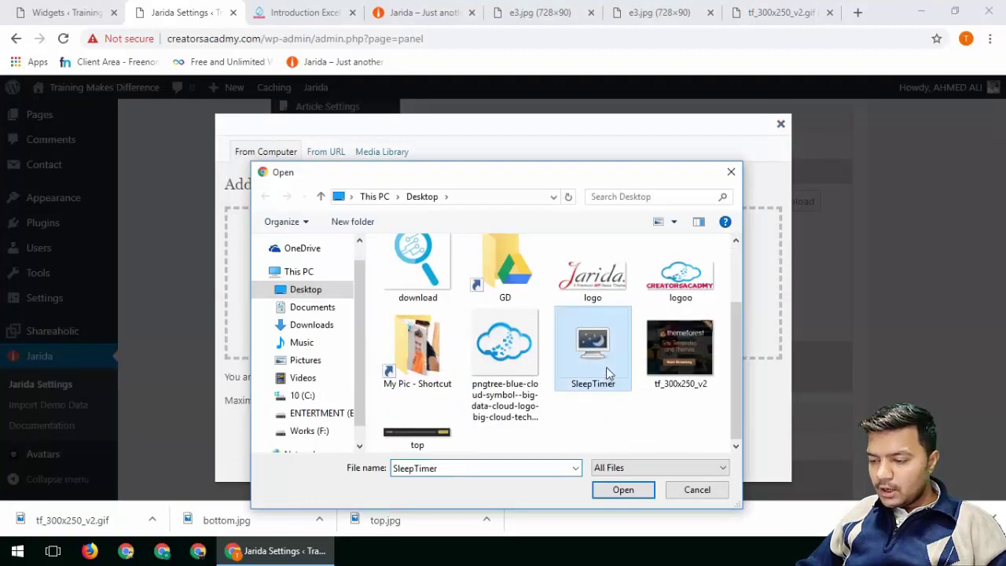
pyautogui.press('Right')
pyautogui.press('Down')
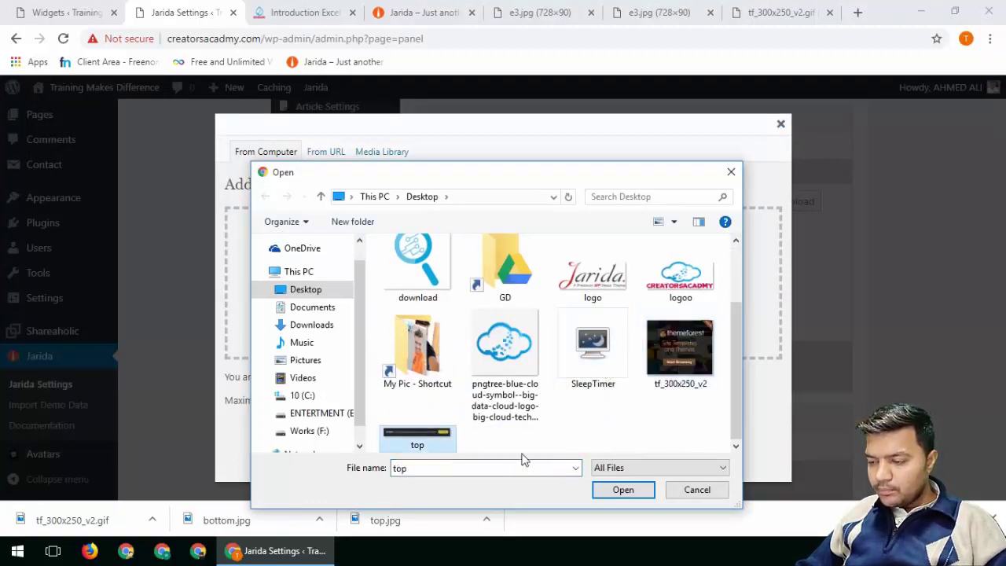
pyautogui.doubleClick(452, 445)
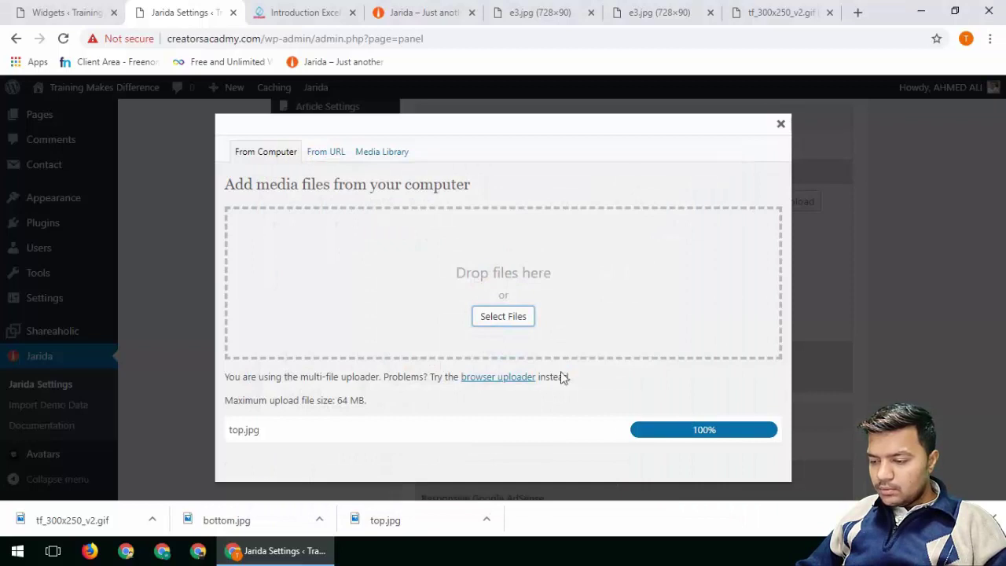
# Save all changes for the uploaded top.jpg and close the media uploader.
pyautogui.scroll(-5, 472, 437)
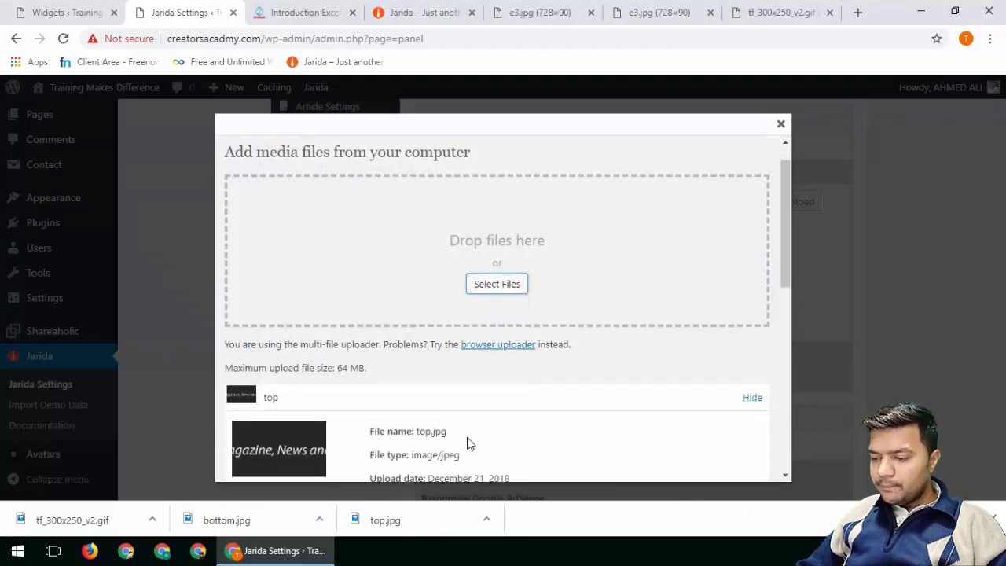
pyautogui.scroll(-3, 476, 414)
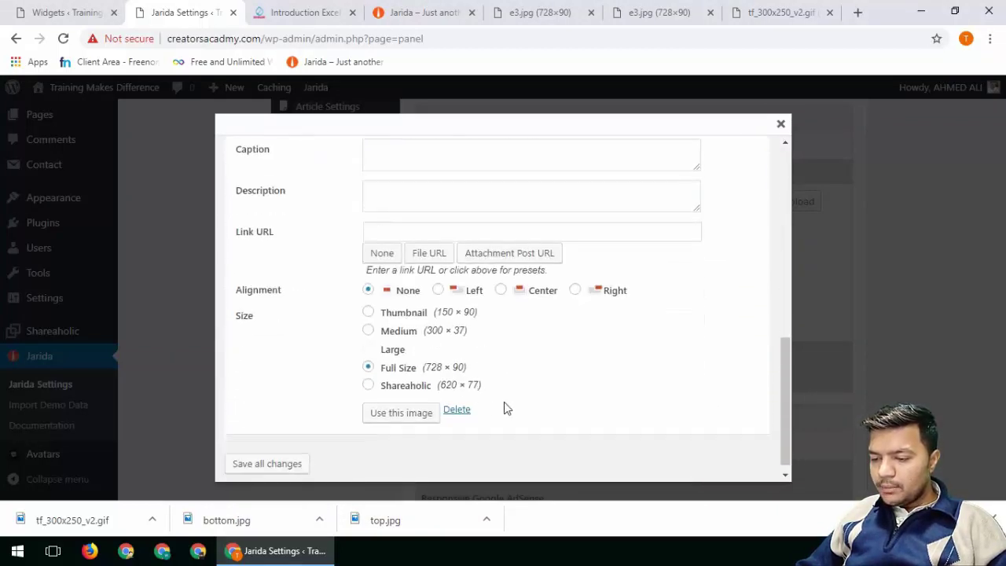
pyautogui.click(289, 458)
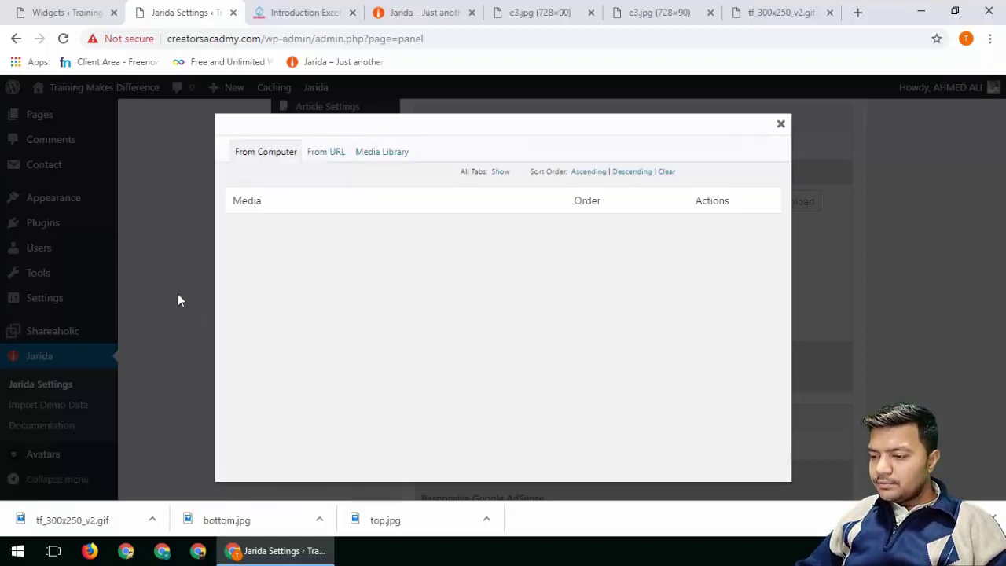
pyautogui.click(326, 152)
pyautogui.click(781, 124)
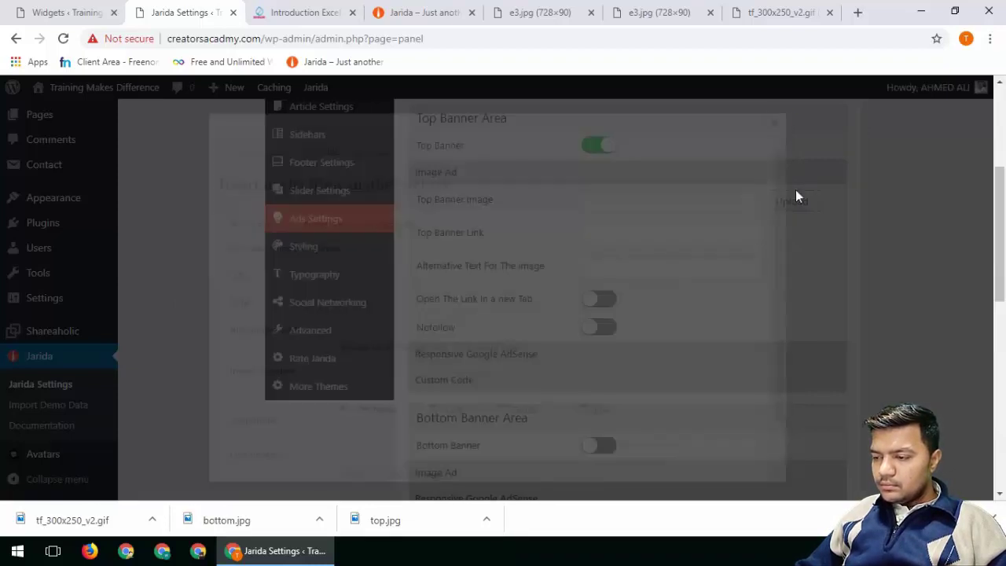
# Open the Add New media page and the Media Library in separate browser tabs.
pyautogui.scroll(1, 904, 276)
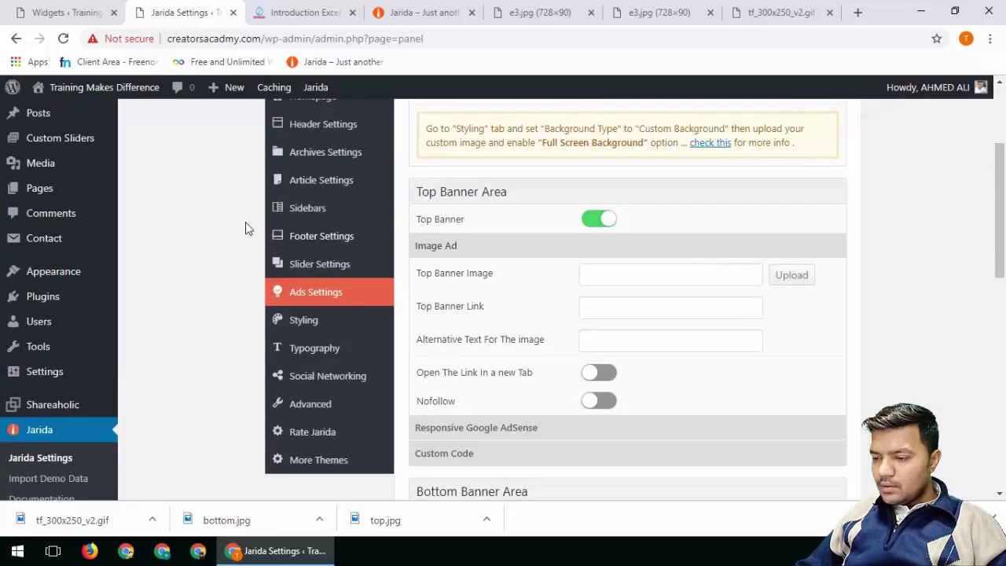
pyautogui.scroll(3, 245, 222)
pyautogui.moveTo(32, 204)
pyautogui.rightClick(147, 210)
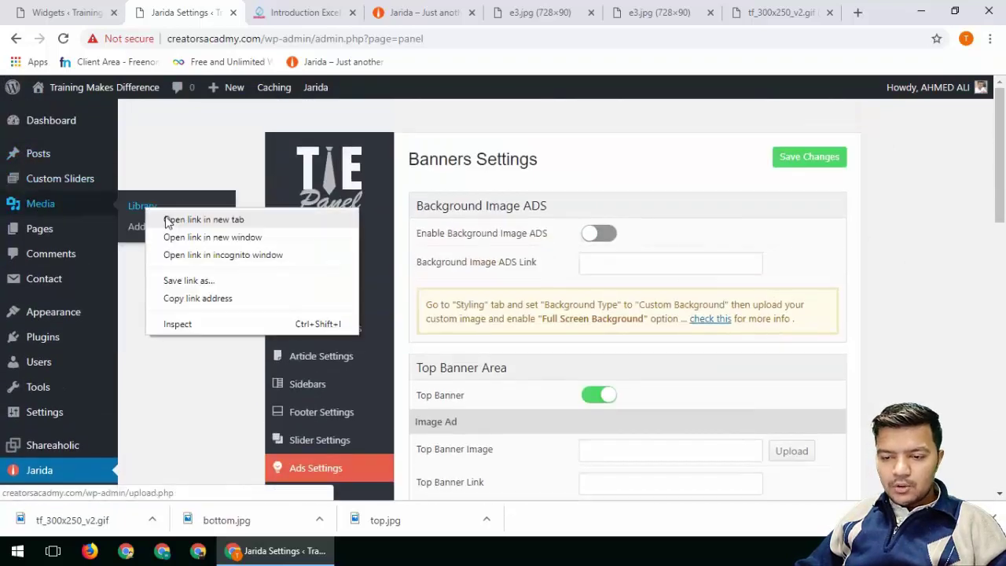
pyautogui.rightClick(132, 228)
pyautogui.click(146, 239)
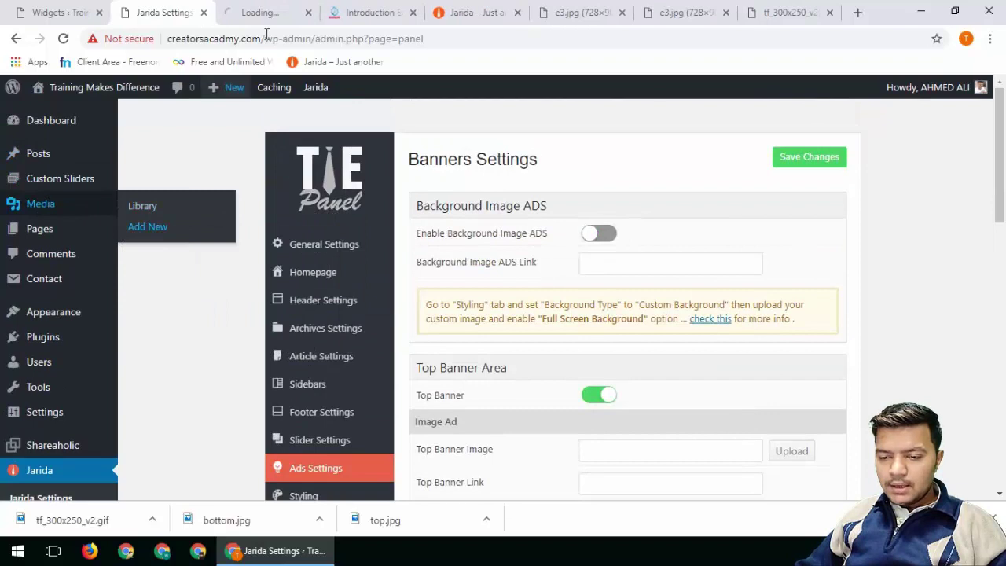
pyautogui.click(267, 14)
pyautogui.click(162, 11)
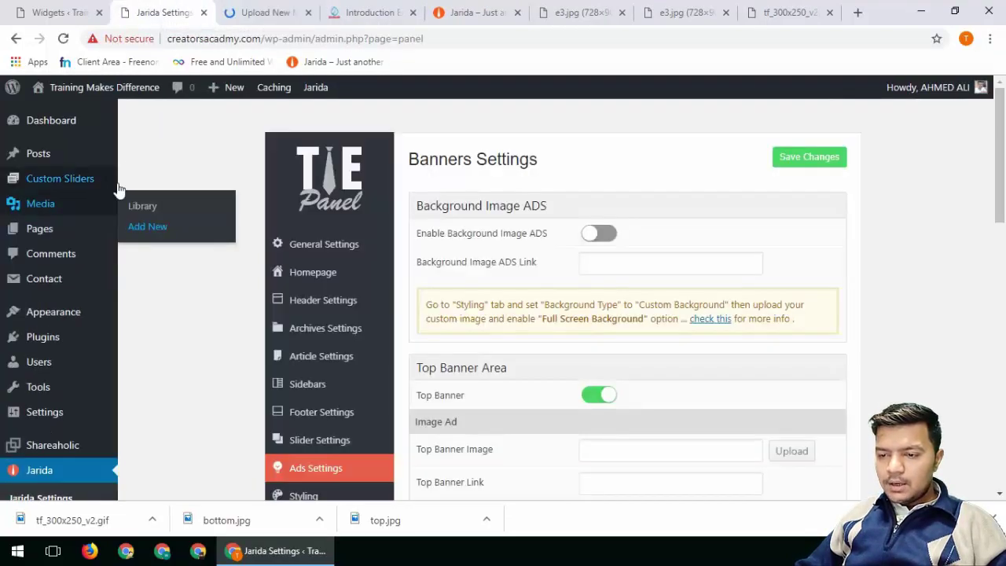
pyautogui.rightClick(144, 208)
pyautogui.click(181, 219)
pyautogui.click(311, 11)
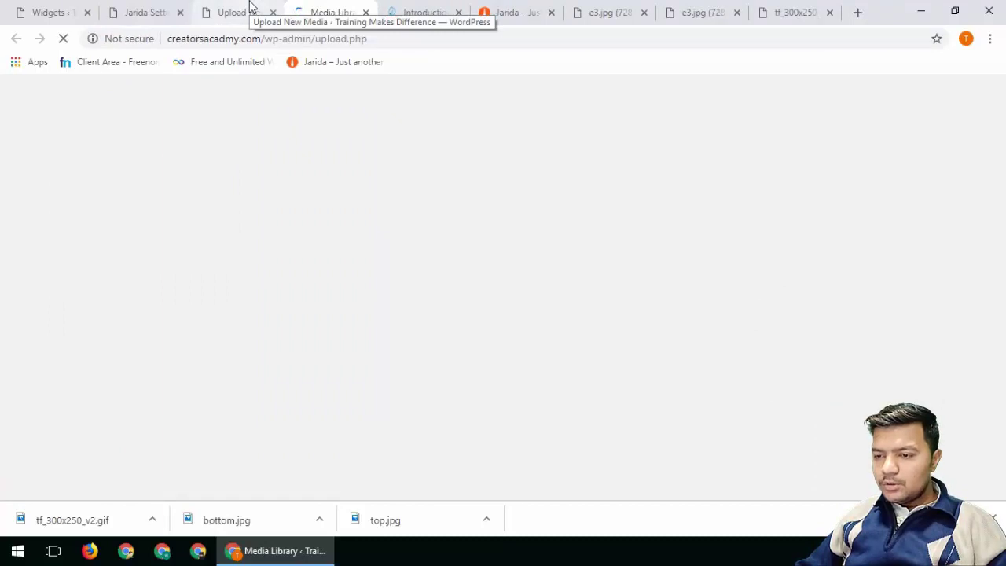
# Upload the bottom and tf_300x250_v2 images from the Desktop as new media.
pyautogui.click(250, 9)
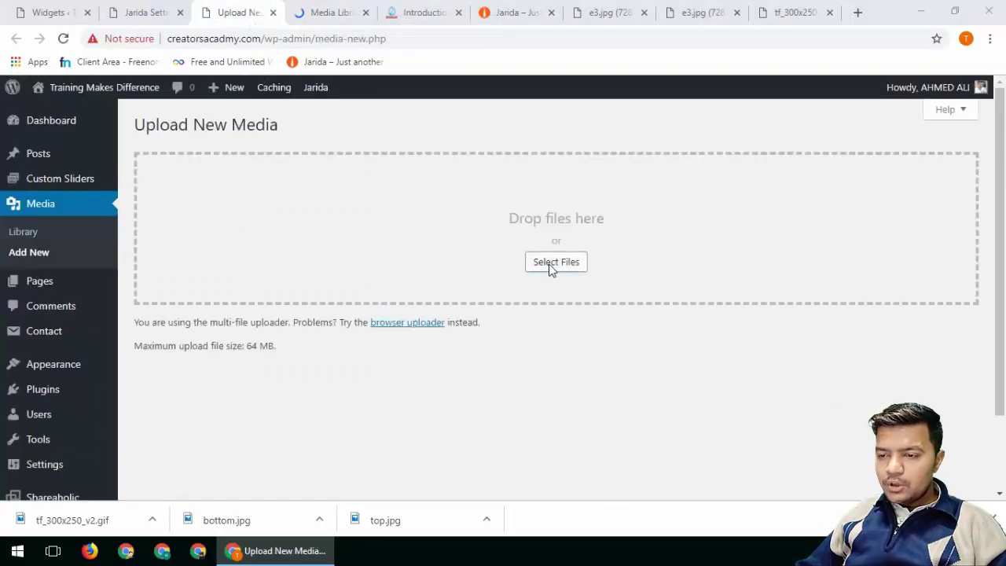
pyautogui.click(553, 263)
pyautogui.click(605, 313)
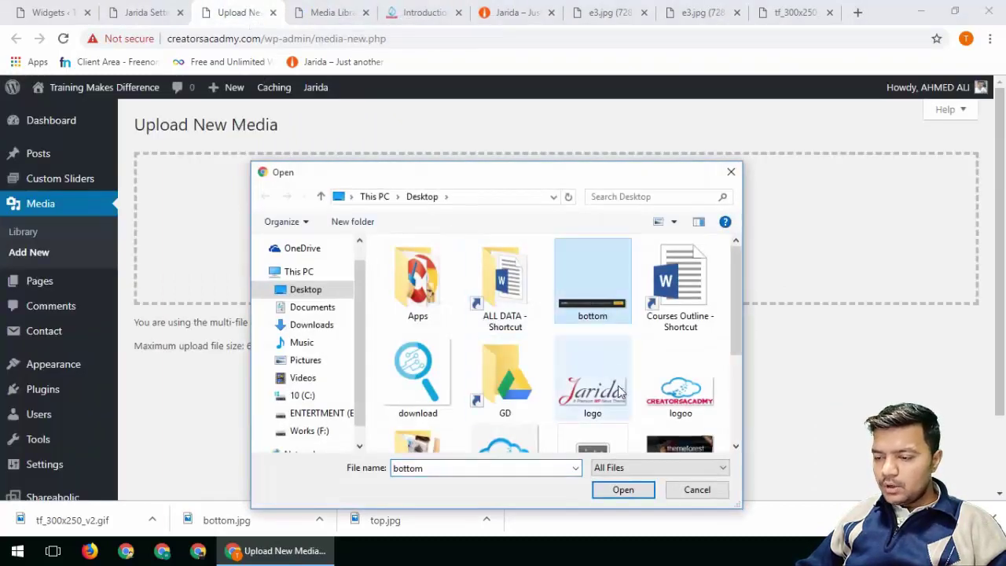
pyautogui.scroll(-1, 621, 390)
pyautogui.keyDown('ctrl'); pyautogui.click(681, 410); pyautogui.keyUp('ctrl')
pyautogui.click(623, 490)
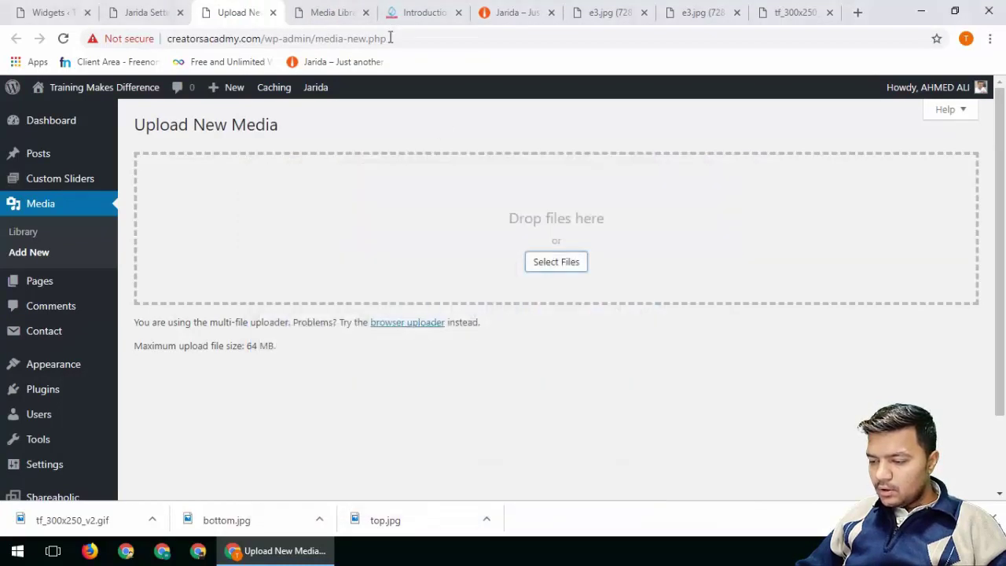
# Copy top.jpg's file URL from the Media Library and set it as the Top Banner Image in the Ads Settings.
pyautogui.click(330, 12)
pyautogui.click(252, 267)
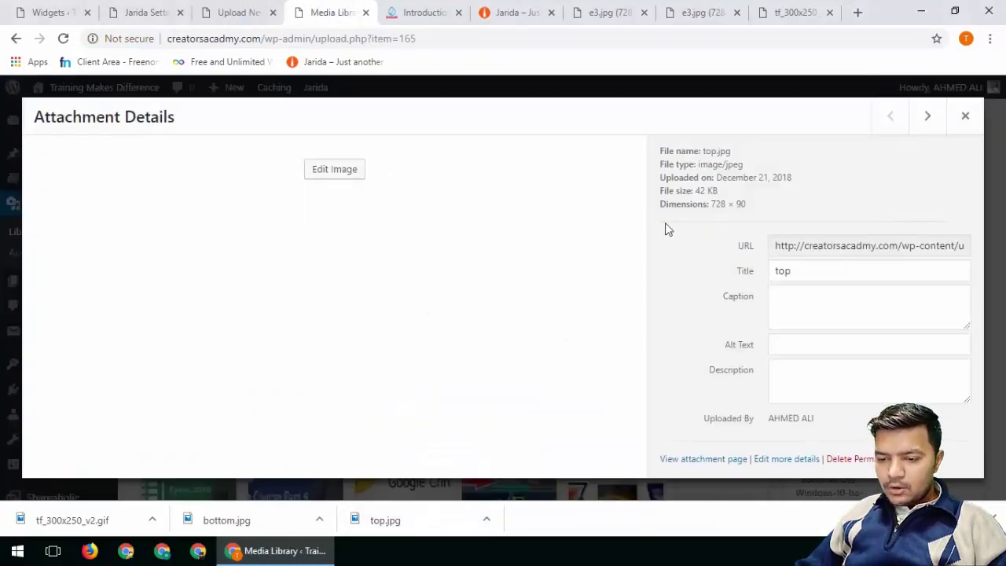
pyautogui.click(830, 247)
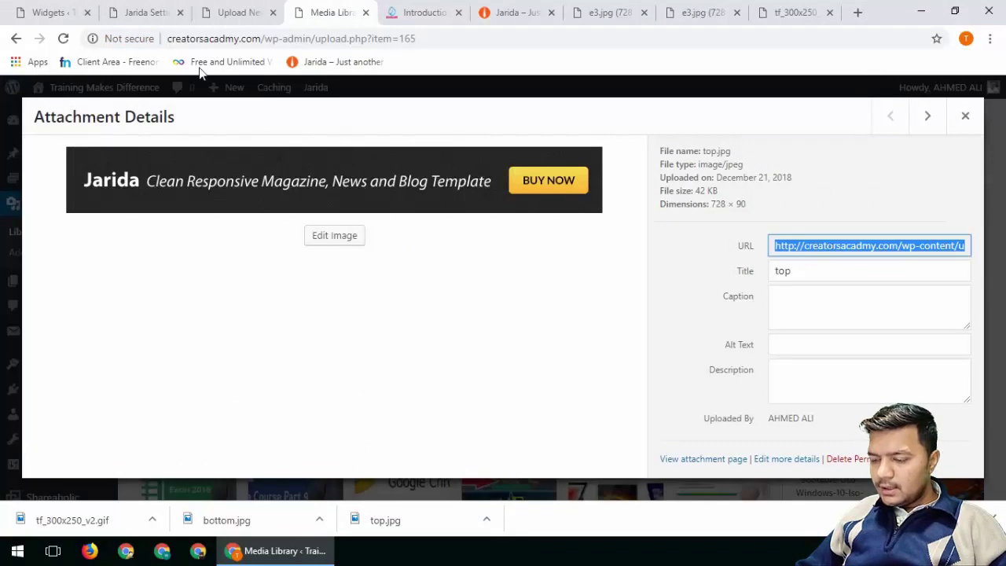
pyautogui.click(147, 12)
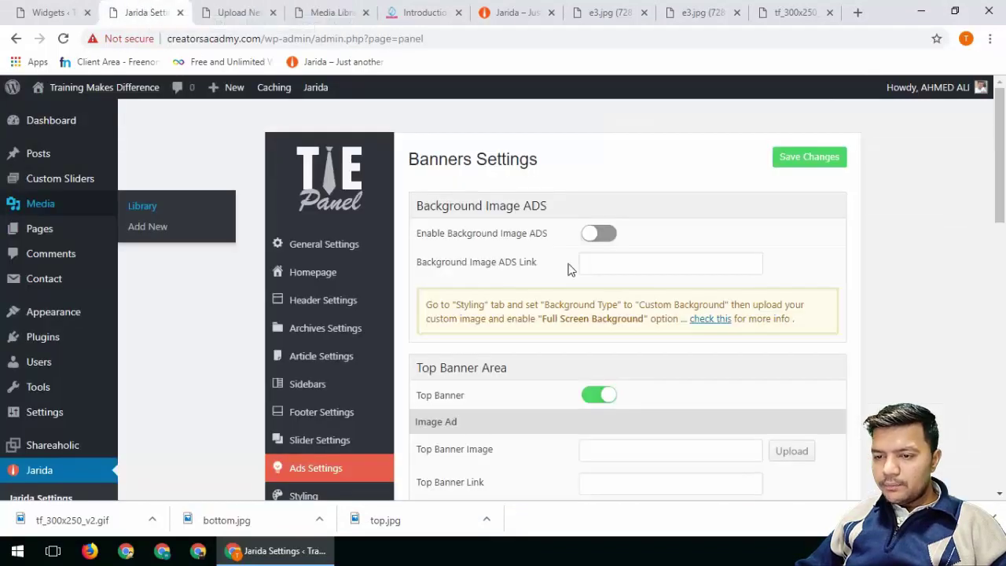
pyautogui.click(667, 452)
pyautogui.write('http://creatorsacadmy.com/wp-content/uploads/2018/12/top.jpg')
pyautogui.scroll(-2, 598, 354)
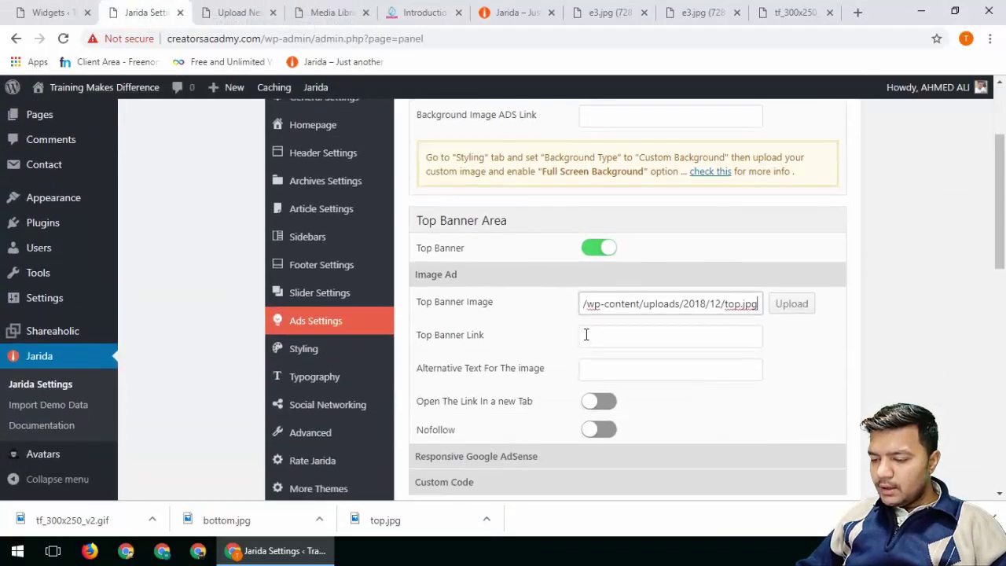
pyautogui.click(611, 340)
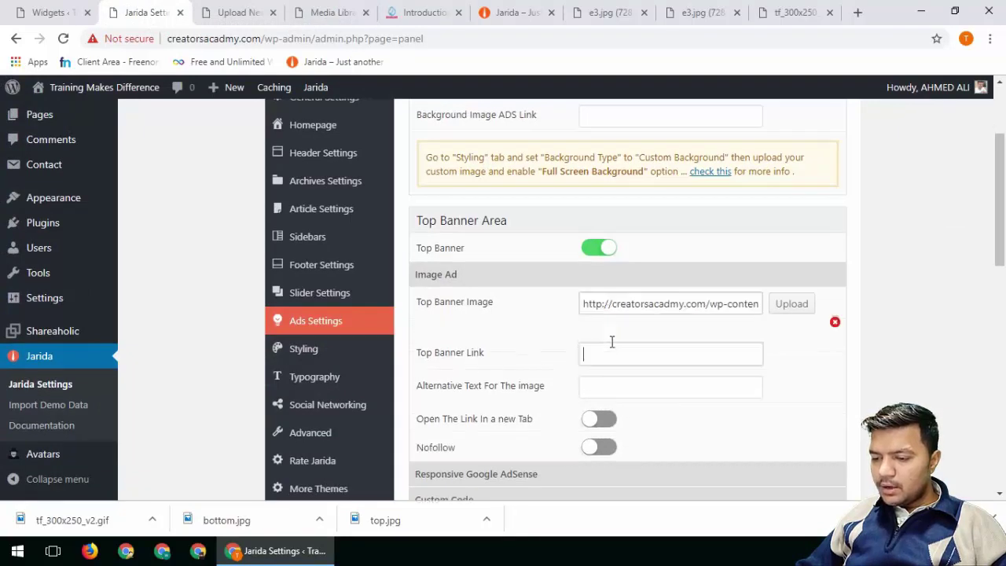
# Enable opening the top banner's link in a new tab and save the Ads Settings.
pyautogui.scroll(-5, 823, 377)
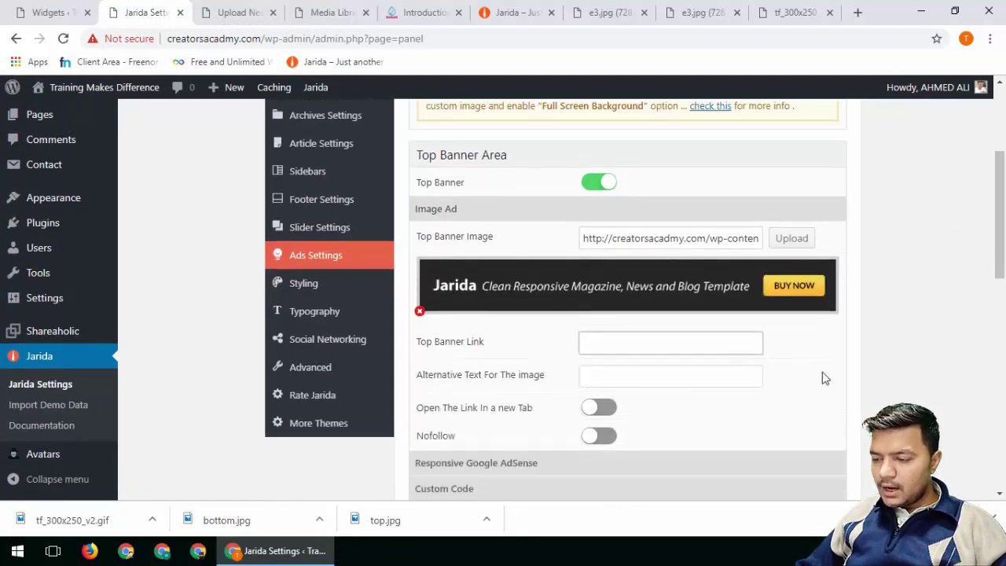
pyautogui.scroll(1, 751, 347)
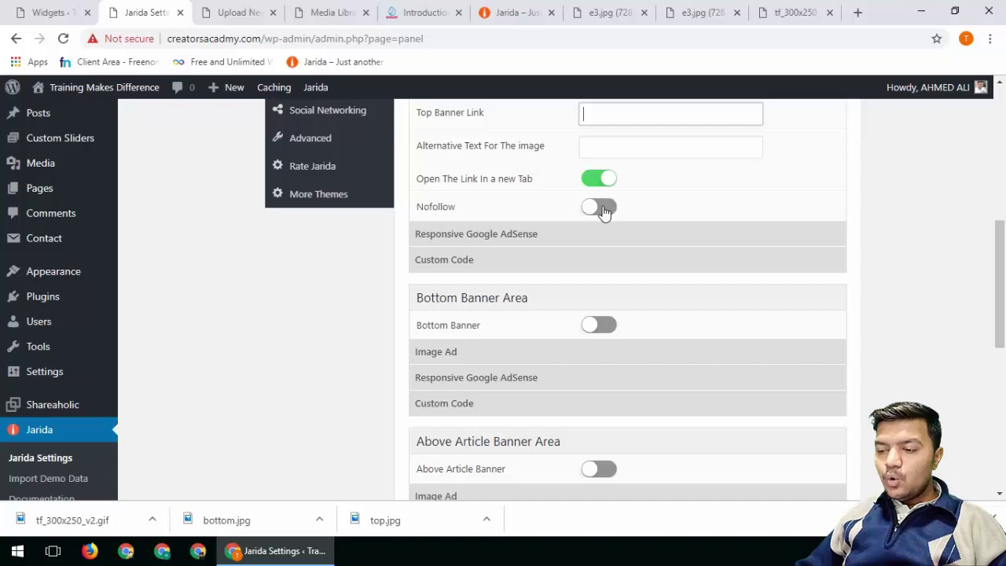
pyautogui.scroll(-6, 621, 236)
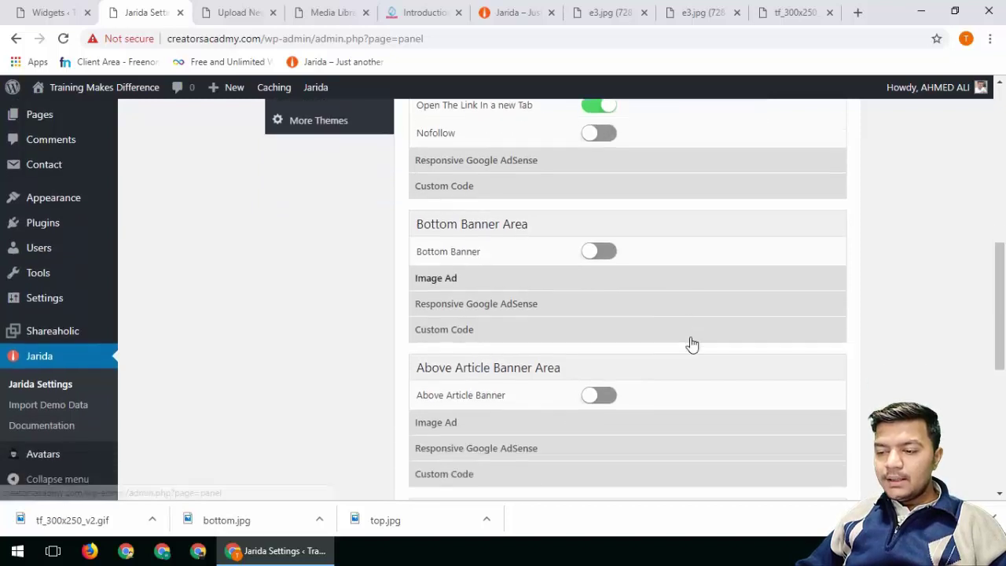
pyautogui.click(802, 427)
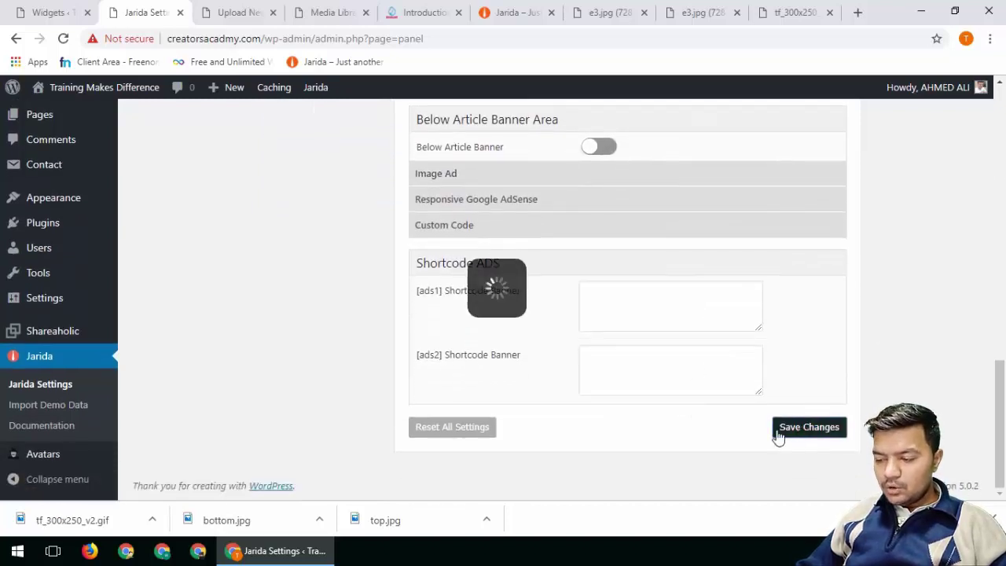
# Open the site's homepage and check the top banner in the header.
pyautogui.scroll(5, 346, 304)
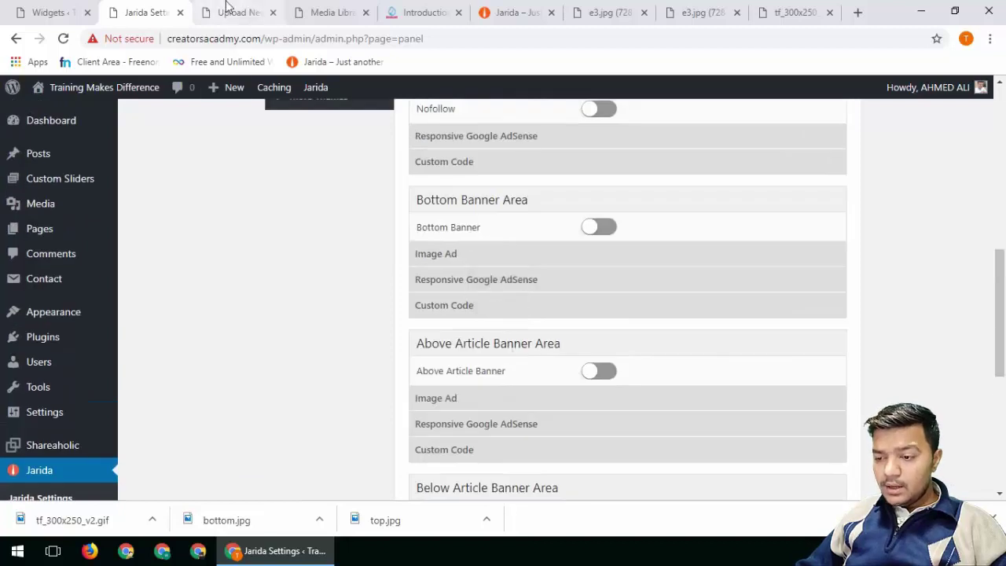
pyautogui.click(446, 7)
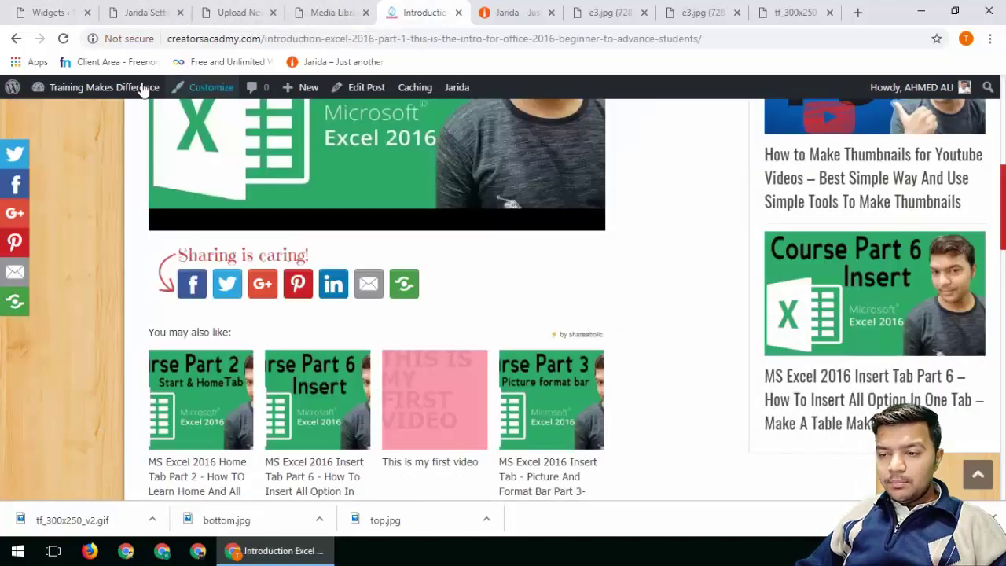
pyautogui.scroll(8, 151, 157)
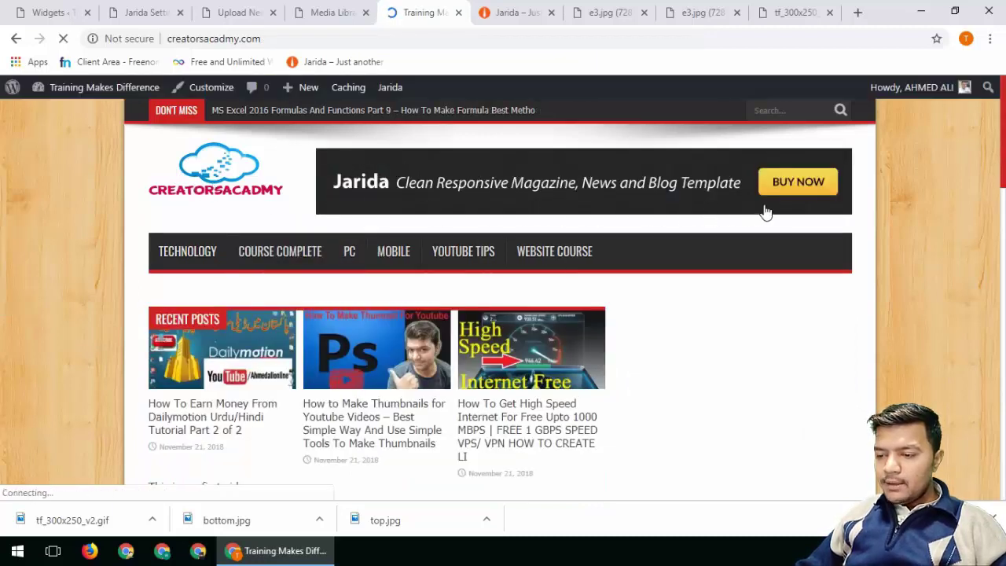
# Refresh the Media Library and copy the file URL of the uploaded bottom.jpg image.
pyautogui.click(315, 14)
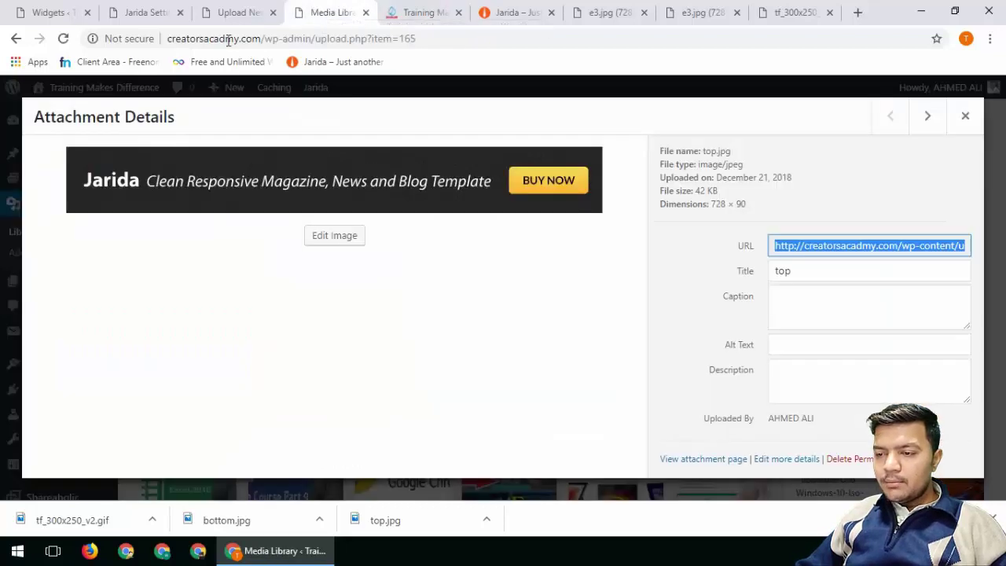
pyautogui.click(964, 117)
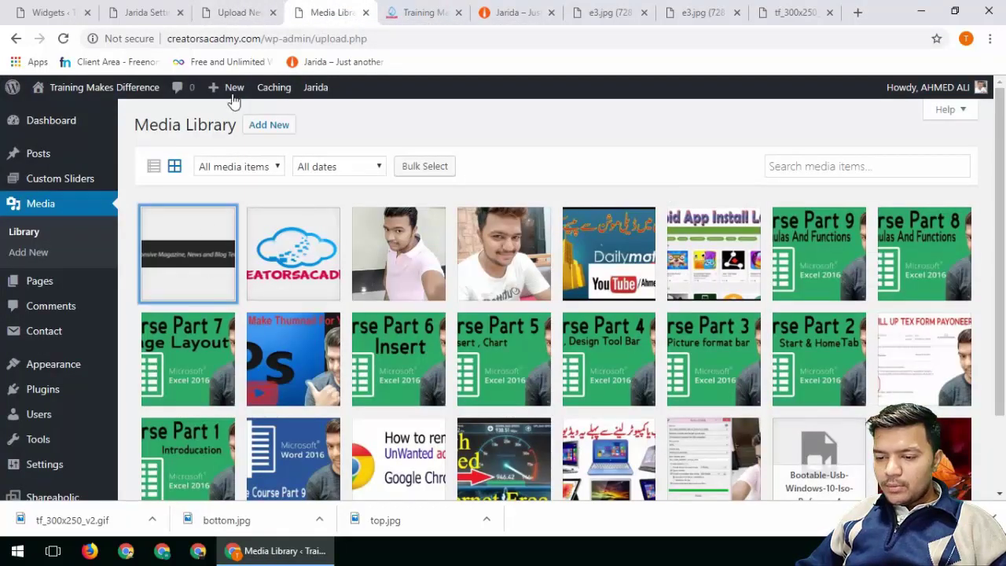
pyautogui.click(63, 39)
pyautogui.click(264, 8)
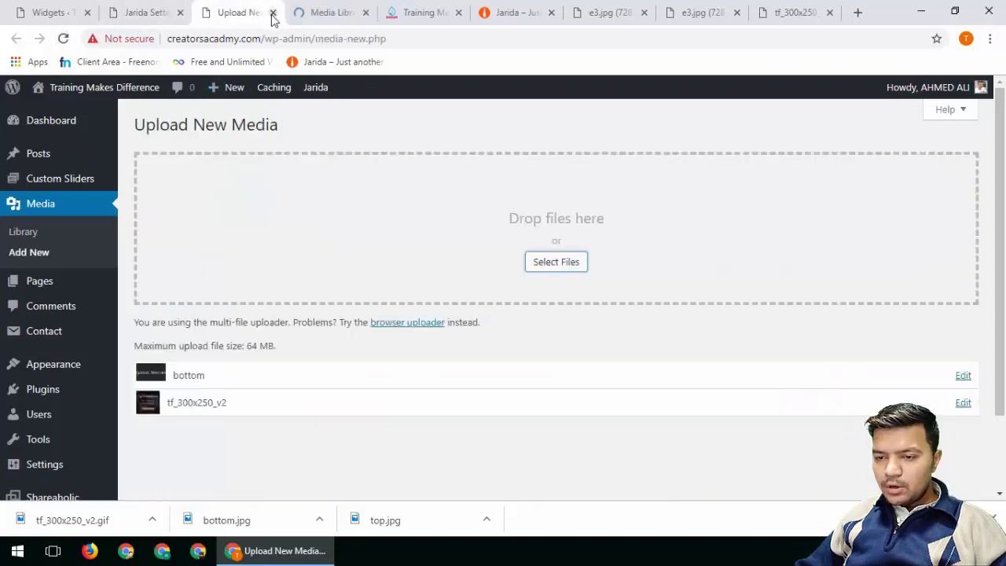
pyautogui.click(272, 12)
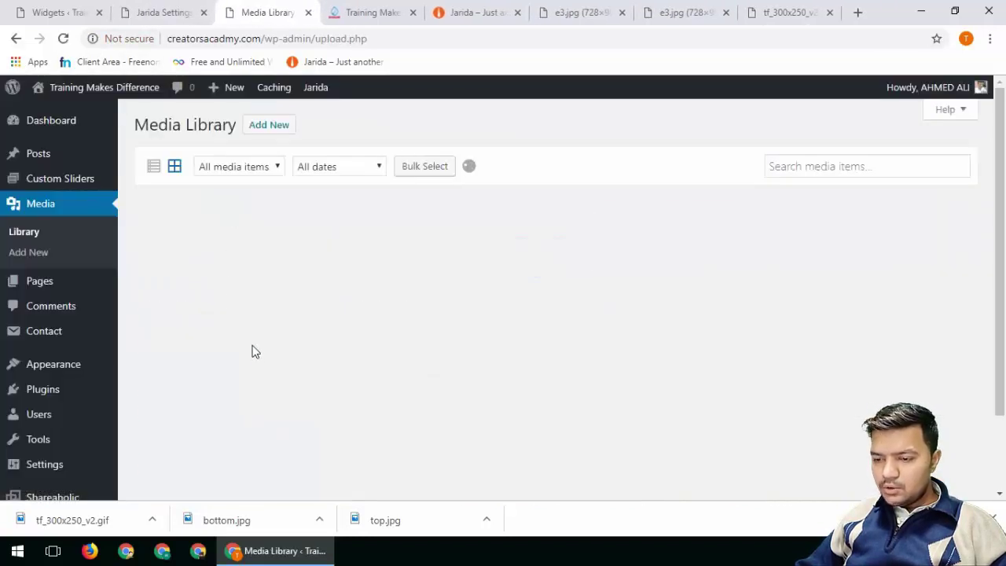
pyautogui.click(292, 279)
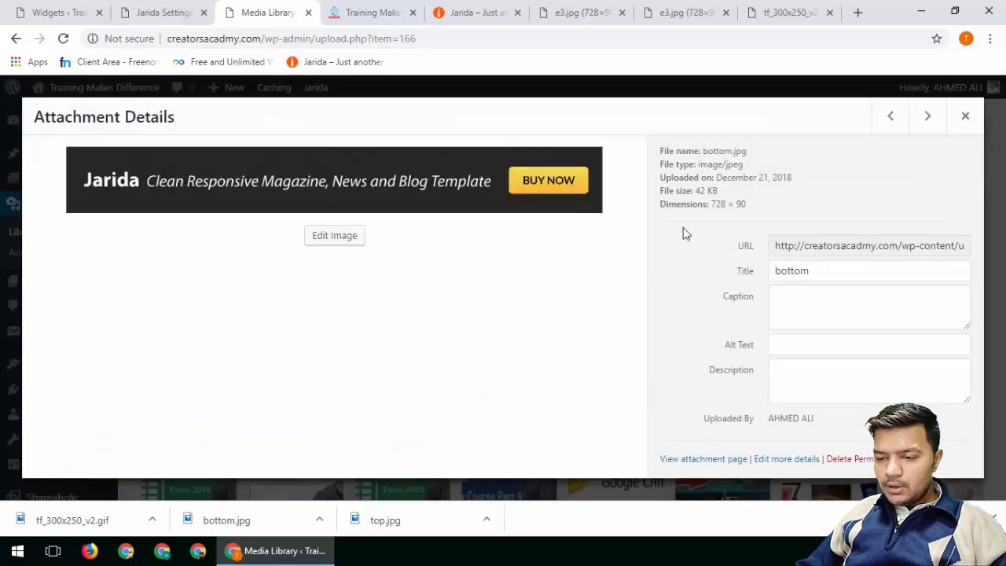
pyautogui.click(824, 247)
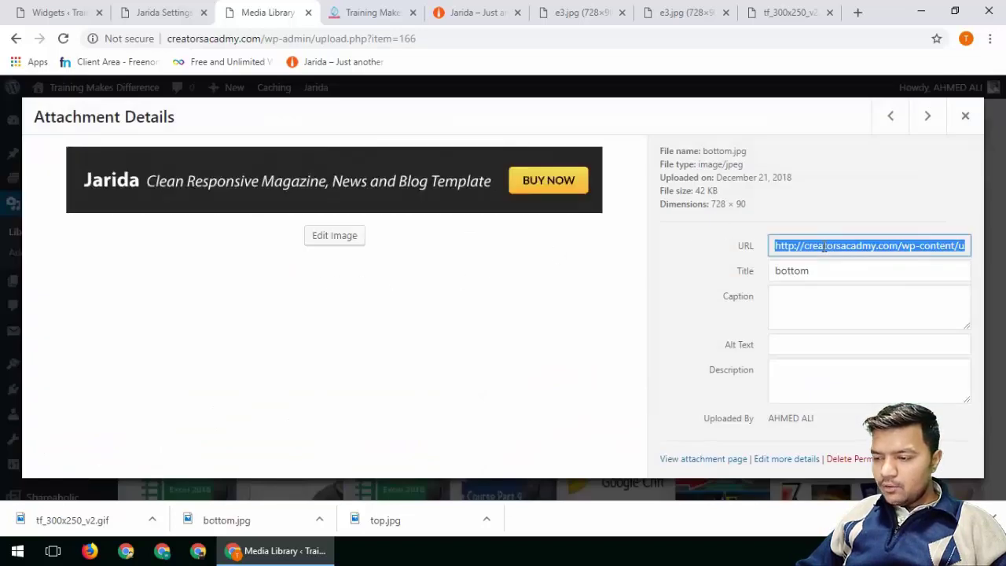
# Set the copied bottom.jpg URL as the Bottom Banner Image in the Jarida Ads Settings and save the changes.
pyautogui.click(374, 13)
pyautogui.click(470, 13)
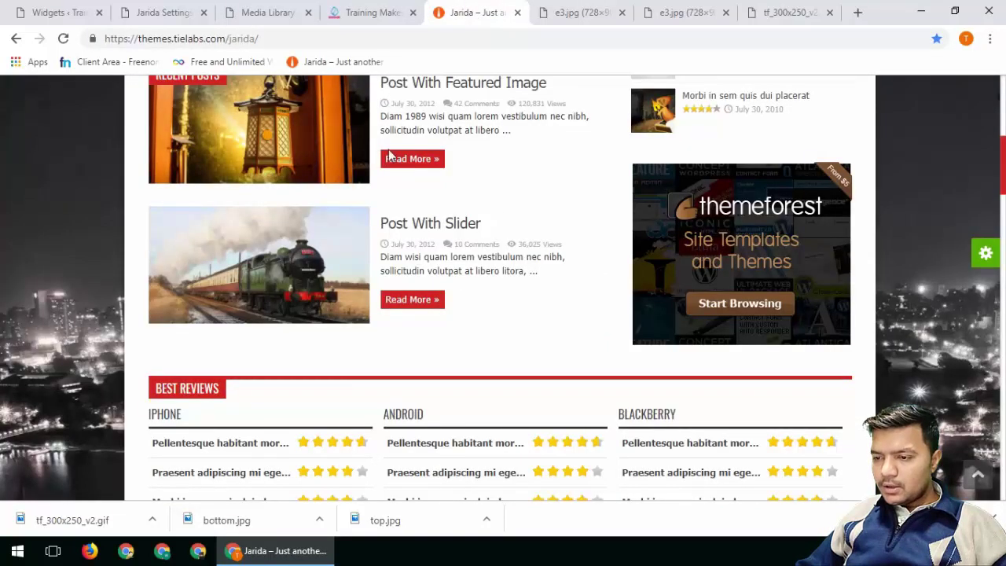
pyautogui.click(369, 13)
pyautogui.click(157, 13)
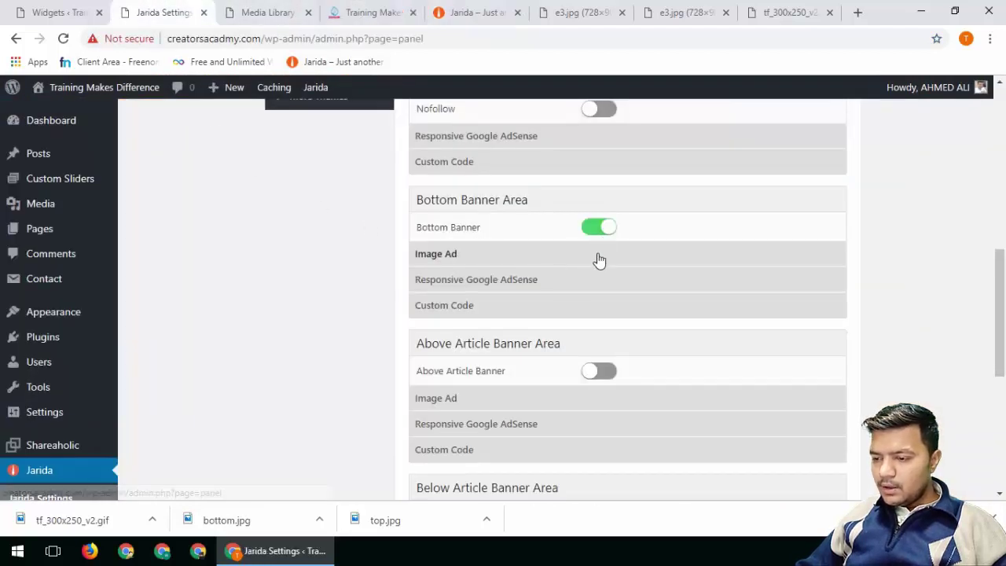
pyautogui.click(555, 253)
pyautogui.scroll(-3, 564, 283)
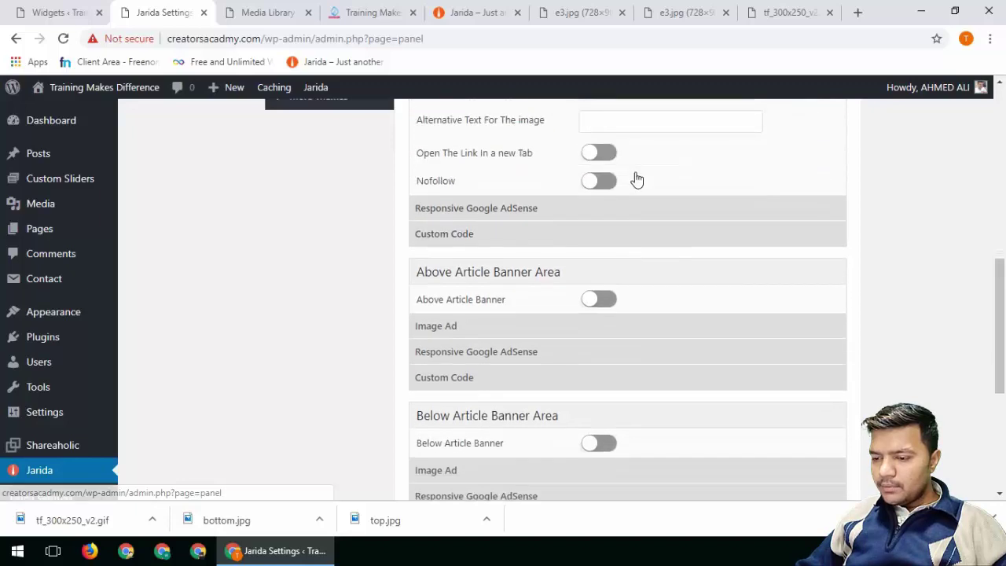
pyautogui.scroll(2, 651, 239)
pyautogui.click(626, 202)
pyautogui.hotkey('ctrl', 'v')
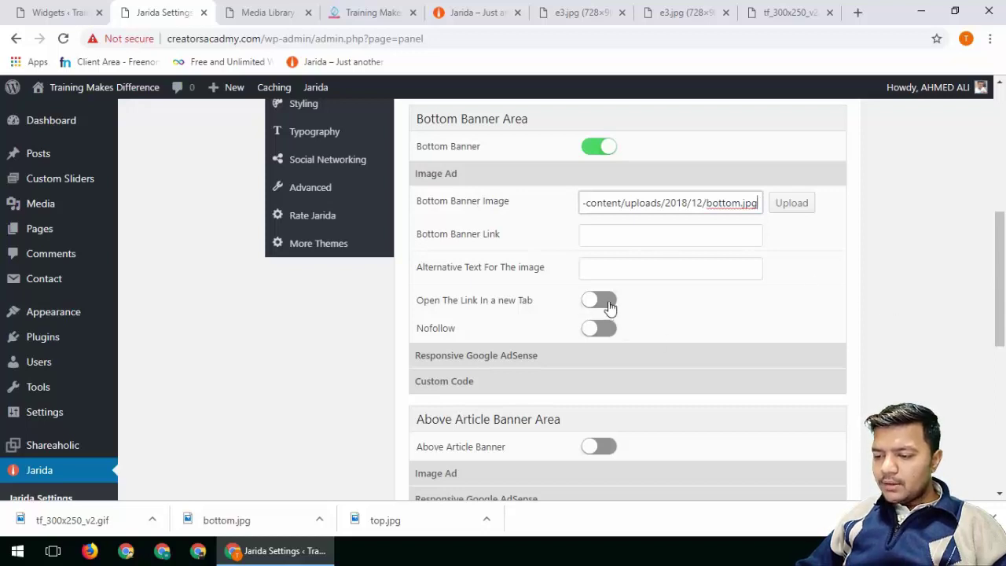
pyautogui.scroll(5, 865, 333)
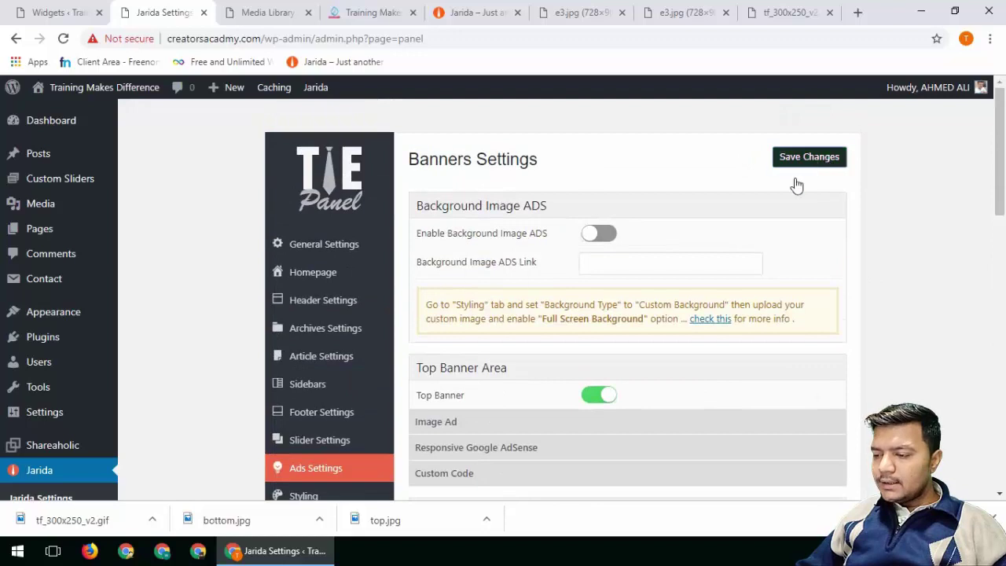
pyautogui.click(796, 161)
# Reload the site's homepage, review the banner ads, and test the top banner's link in its own tab.
pyautogui.click(91, 12)
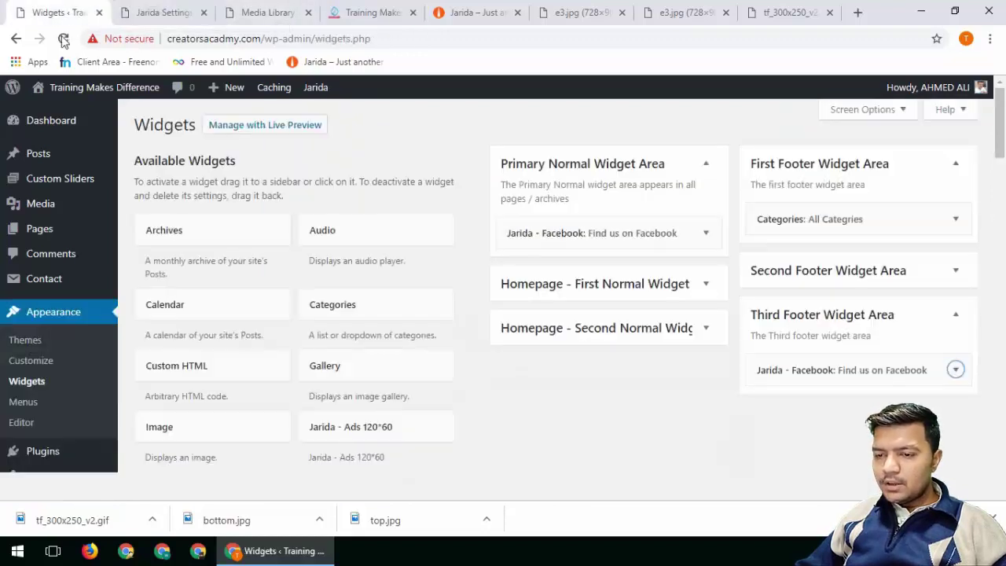
pyautogui.click(230, 8)
pyautogui.click(366, 12)
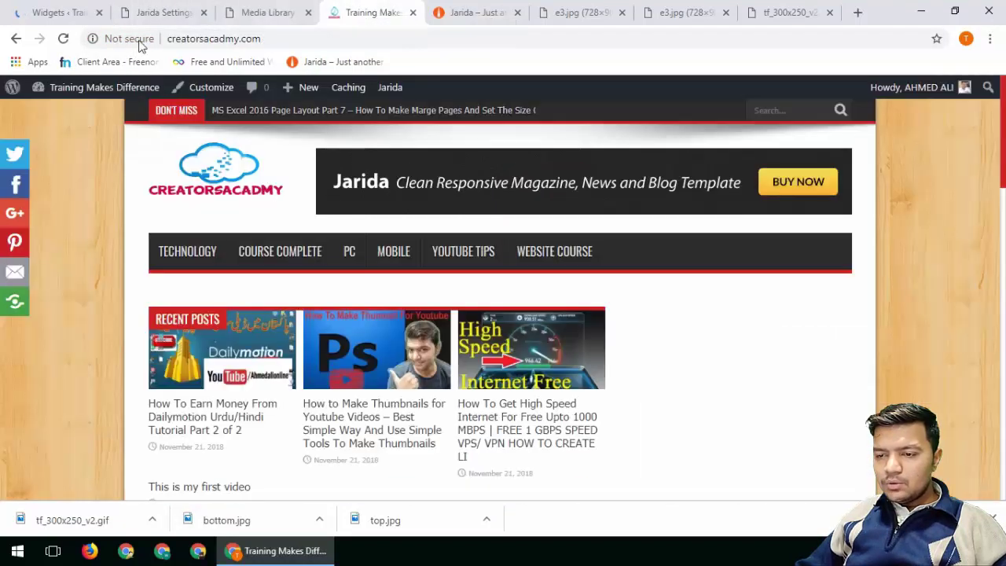
pyautogui.click(64, 39)
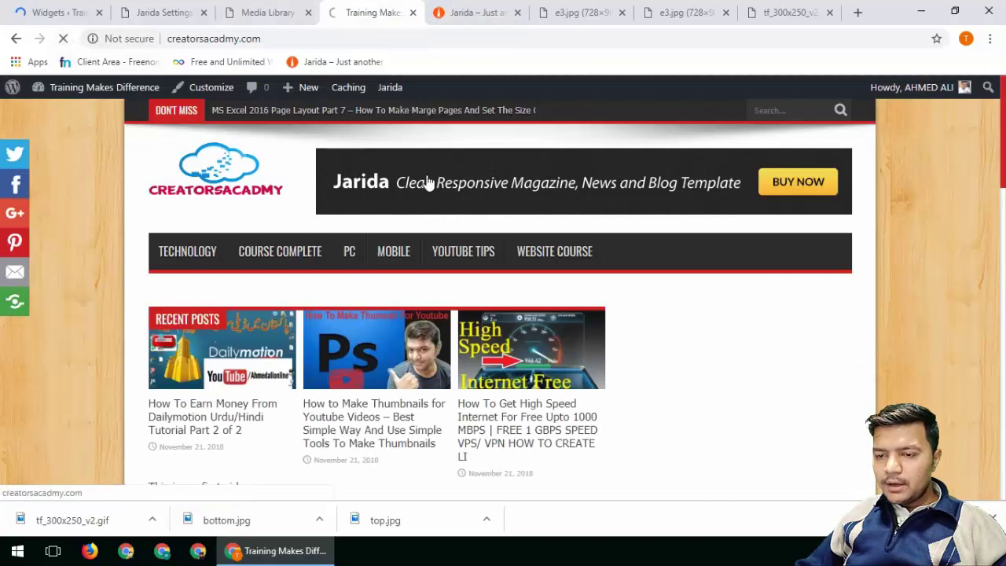
pyautogui.scroll(-5, 512, 275)
pyautogui.scroll(-5, 513, 276)
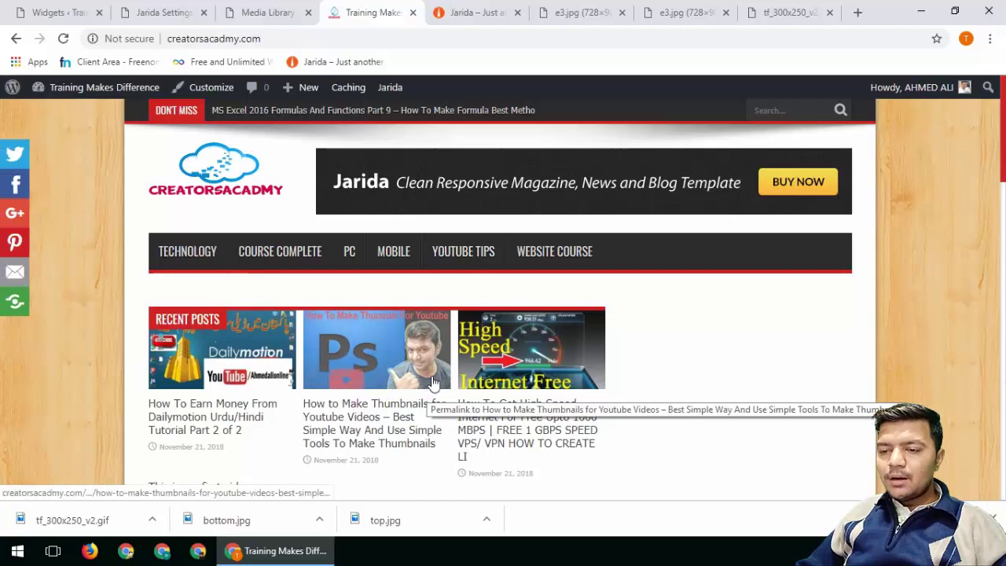
pyautogui.click(408, 182)
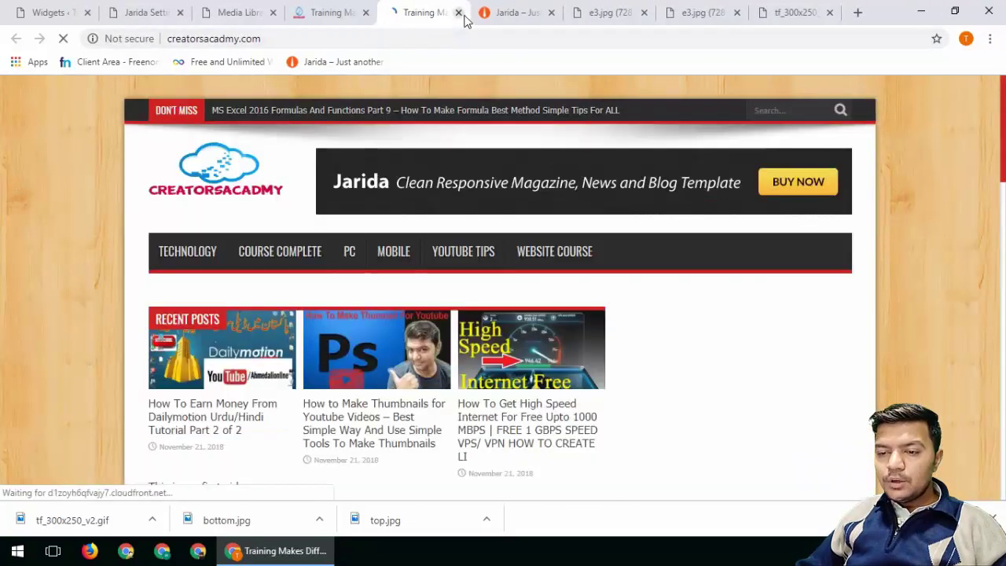
pyautogui.click(460, 14)
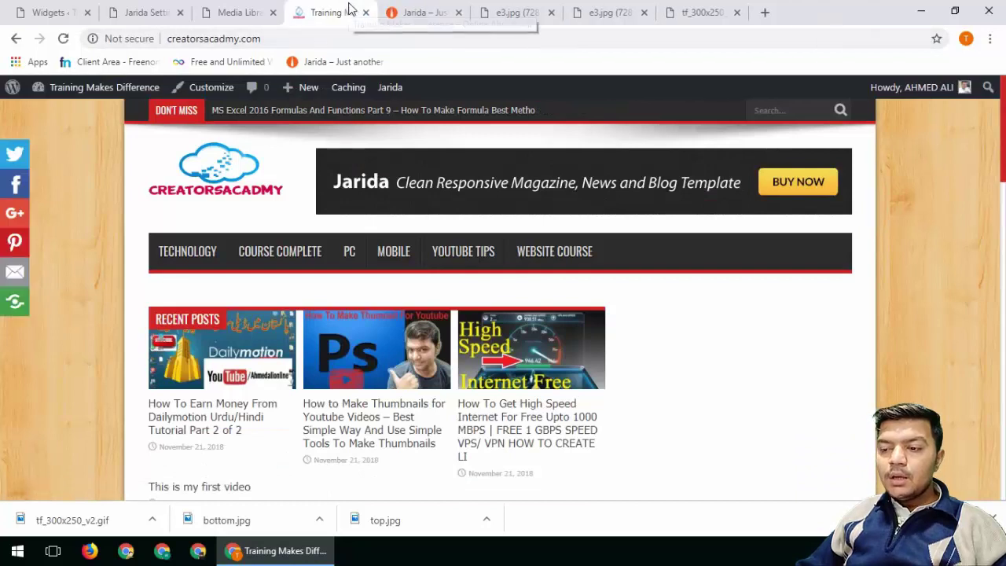
# Copy the file URL of tf_300x250_v2.gif from its attachment details in the Media Library.
pyautogui.click(240, 12)
pyautogui.click(153, 11)
pyautogui.click(85, 10)
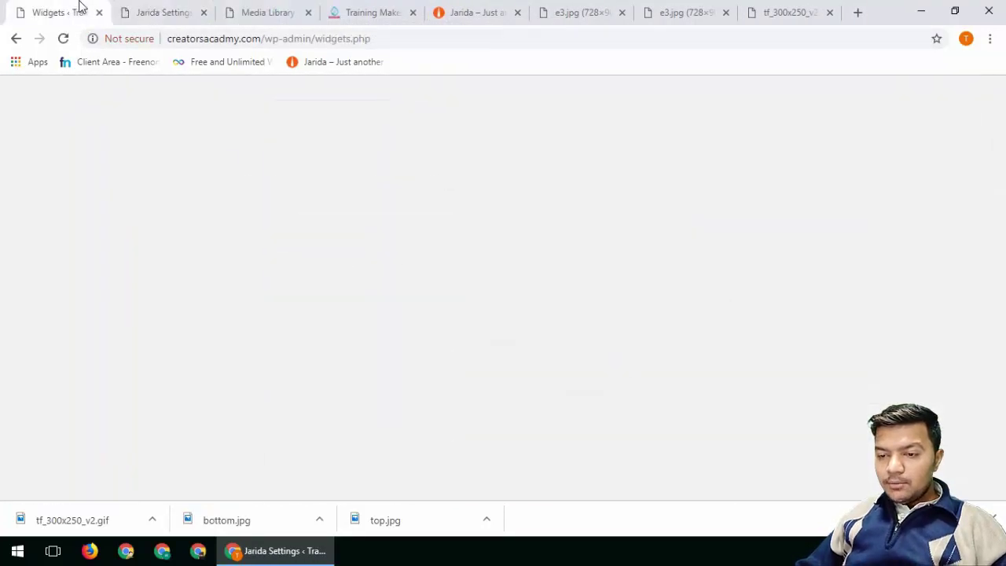
pyautogui.click(354, 13)
pyautogui.click(267, 13)
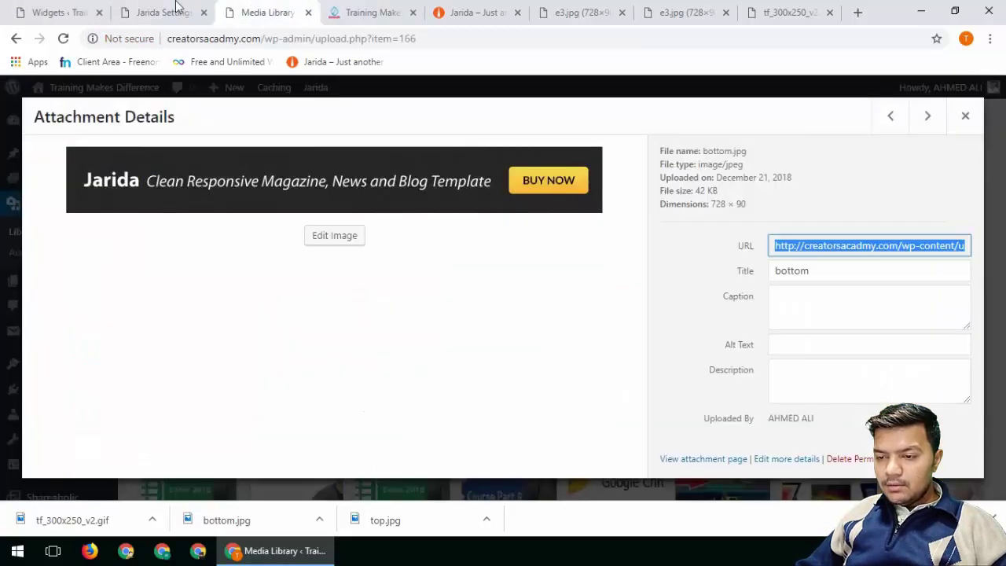
pyautogui.click(966, 115)
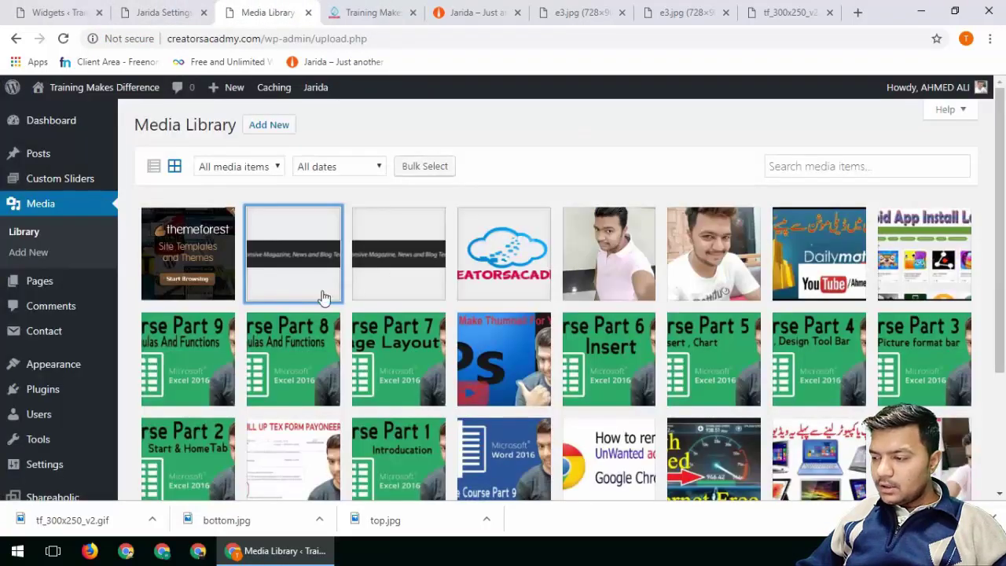
pyautogui.click(189, 271)
pyautogui.rightClick(360, 225)
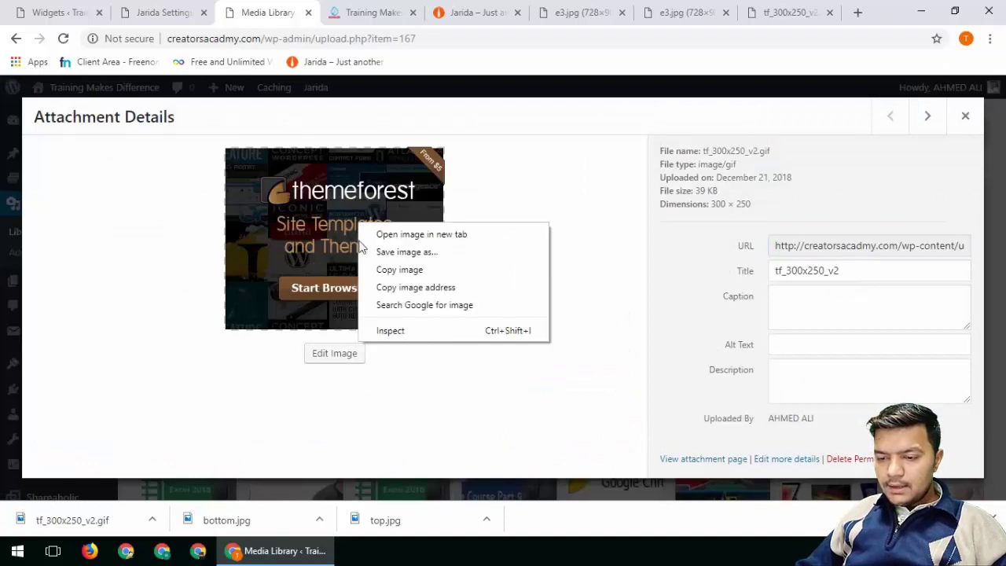
pyautogui.click(817, 247)
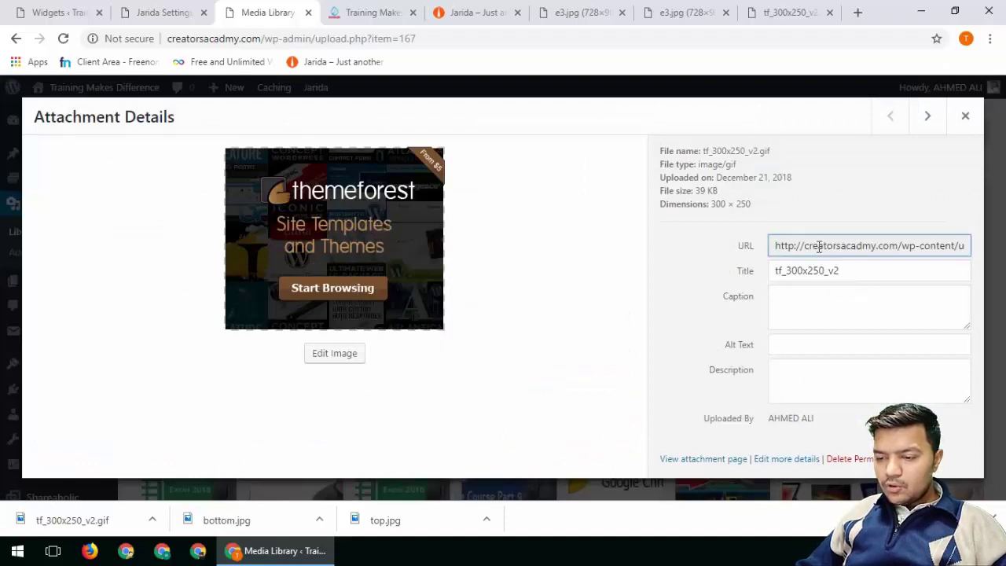
# Enable the Above Article Banner in the Ads Settings and set its image to the copied tf_300x250_v2.gif URL.
pyautogui.click(373, 13)
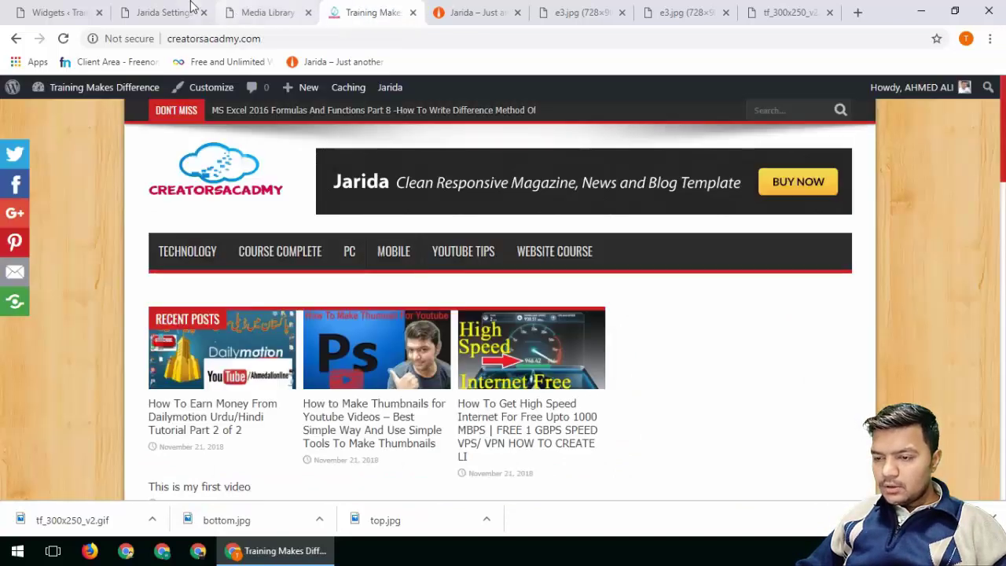
pyautogui.click(189, 13)
pyautogui.scroll(-8, 690, 417)
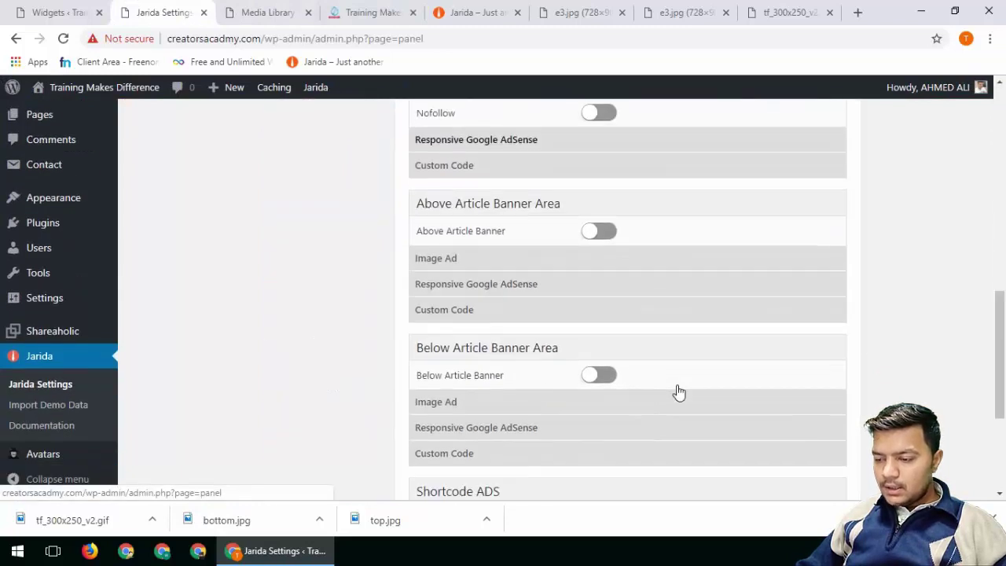
pyautogui.scroll(1, 561, 304)
pyautogui.click(599, 247)
pyautogui.scroll(-4, 602, 303)
pyautogui.scroll(2, 645, 170)
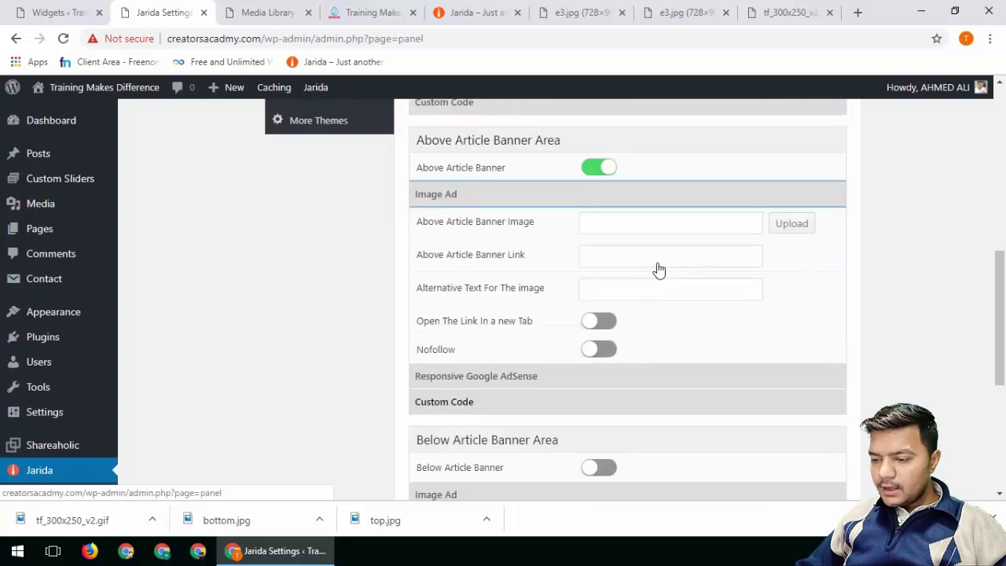
pyautogui.click(643, 225)
pyautogui.write('nt/uploads/2018/12/tf_300x250_v2.gif')
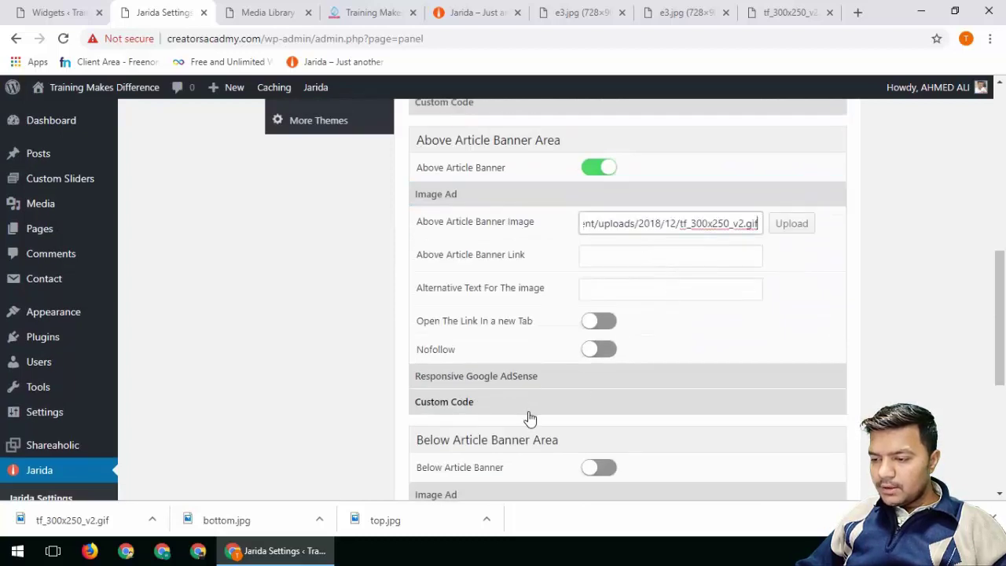
# Enable the Below Article Banner, set up its image ad, and save the Ads Settings.
pyautogui.scroll(-1, 519, 419)
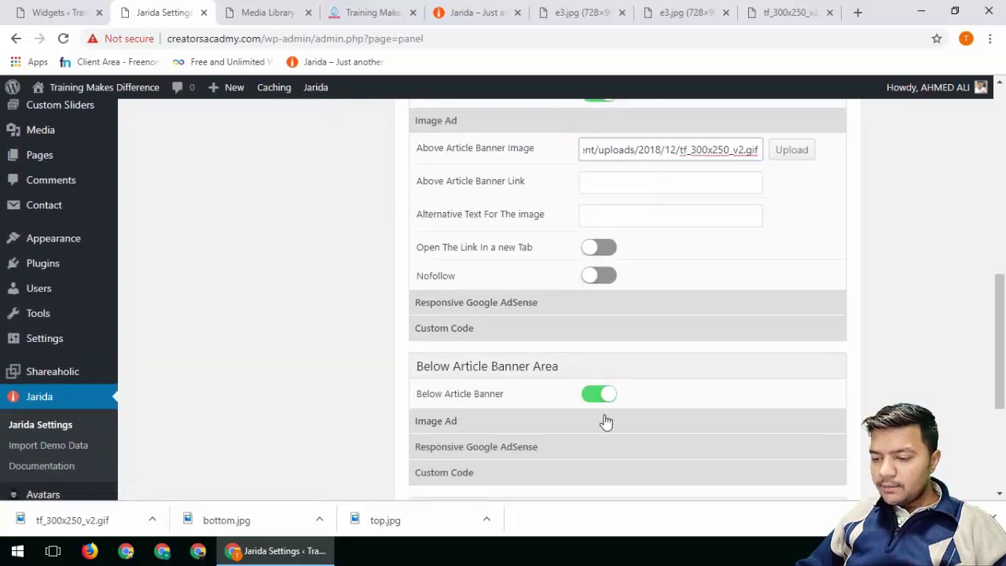
pyautogui.scroll(-1, 582, 393)
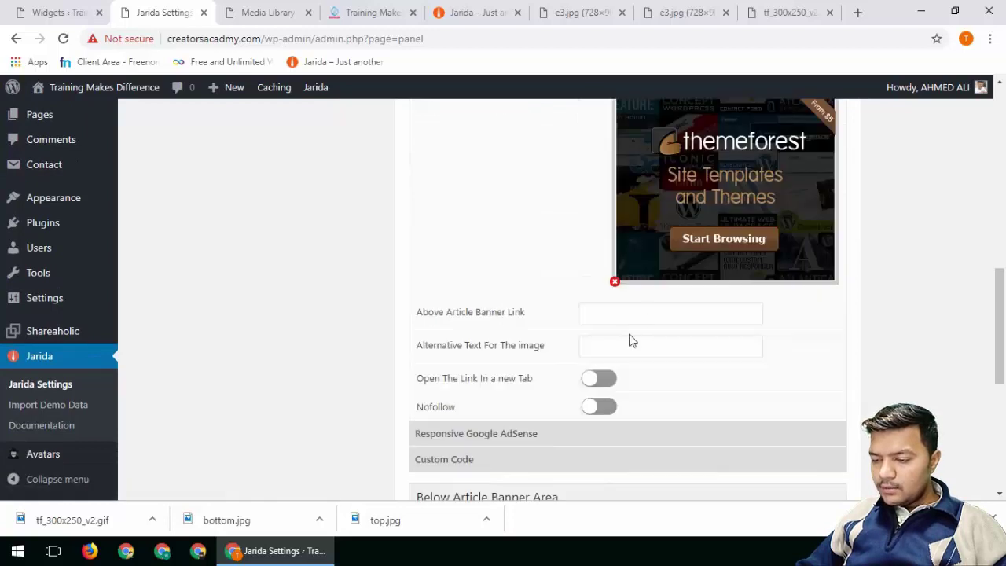
pyautogui.scroll(-3, 574, 447)
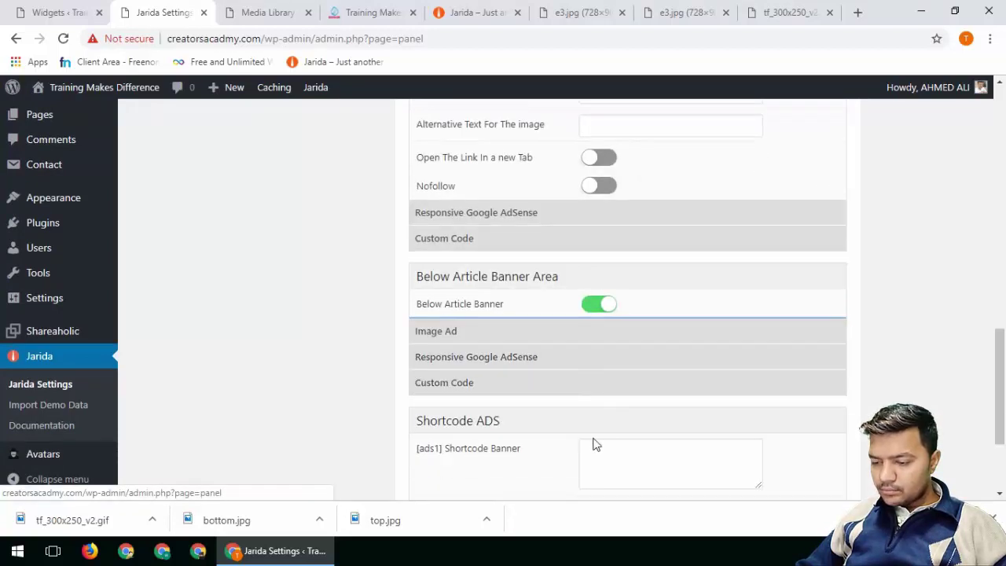
pyautogui.click(551, 331)
pyautogui.scroll(-4, 606, 362)
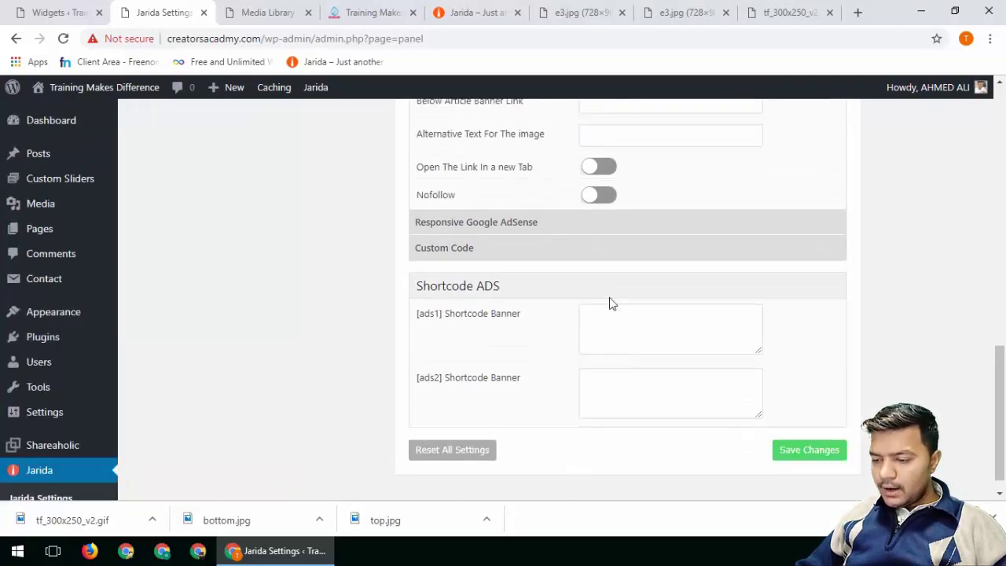
pyautogui.scroll(2, 611, 303)
pyautogui.click(626, 191)
pyautogui.scroll(-2, 838, 360)
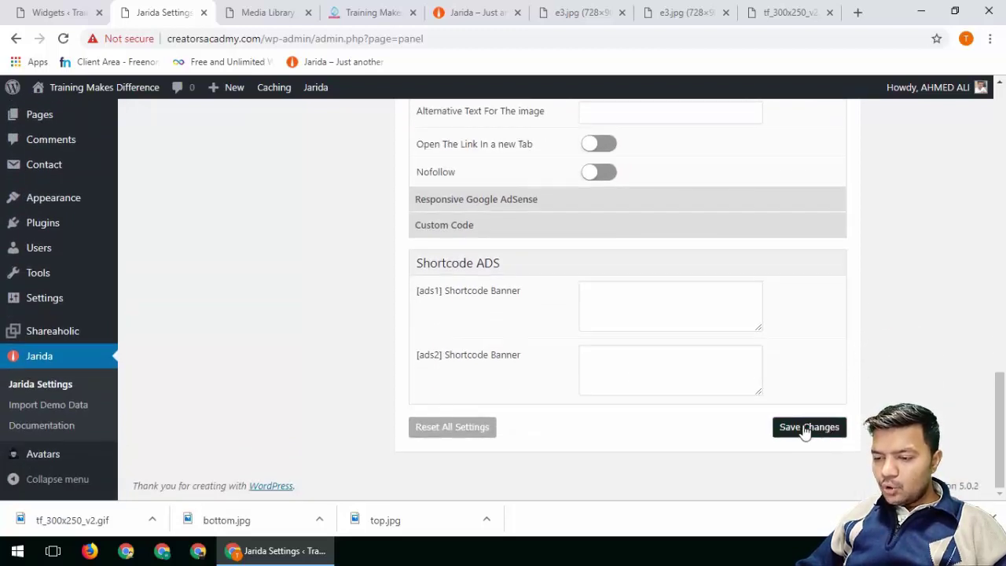
pyautogui.click(806, 429)
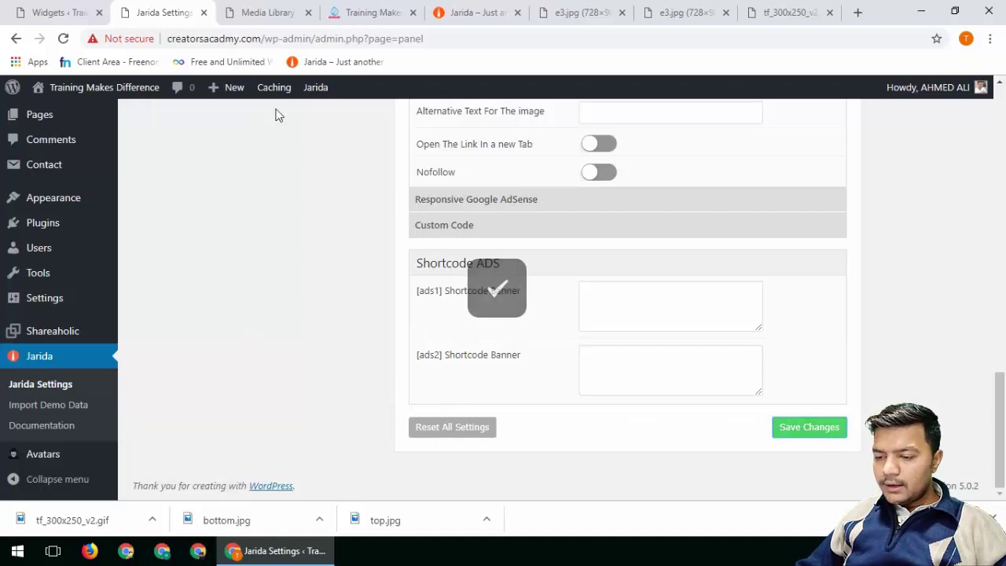
# Reload the site's homepage and check the bottom banner above the footer and the rest of the page.
pyautogui.click(279, 7)
pyautogui.click(368, 13)
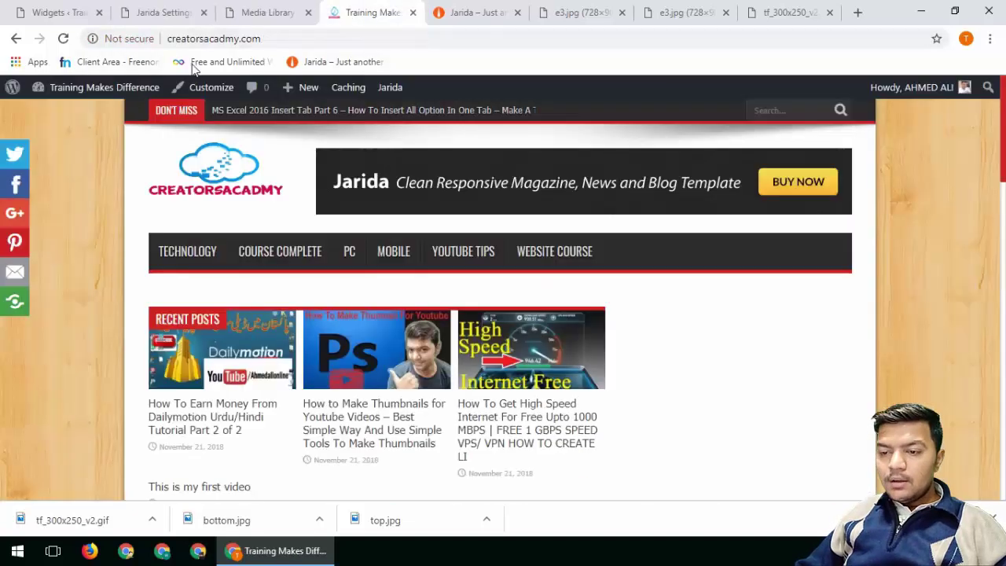
pyautogui.click(64, 41)
pyautogui.moveTo(66, 101)
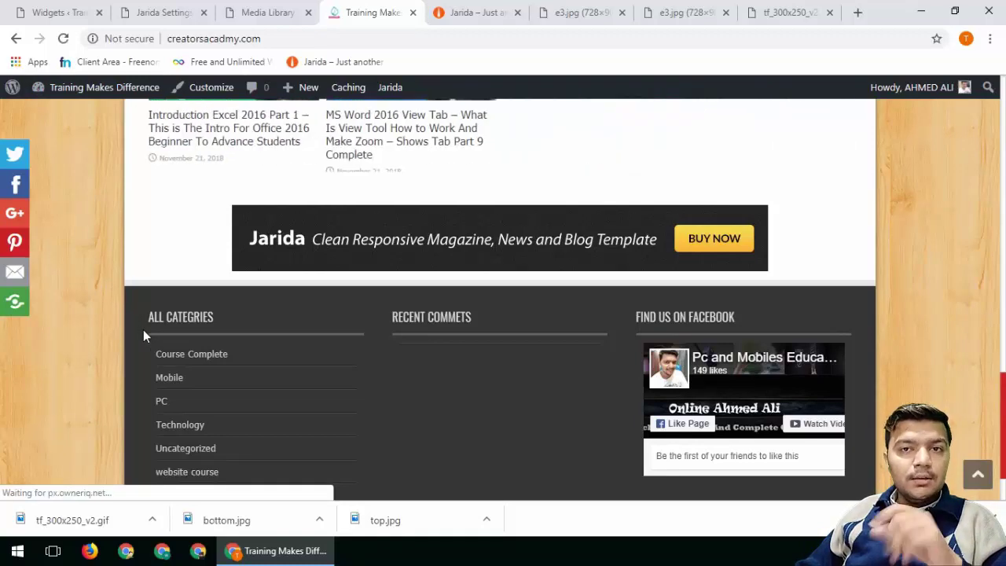
pyautogui.scroll(8, 423, 373)
pyautogui.scroll(5, 520, 385)
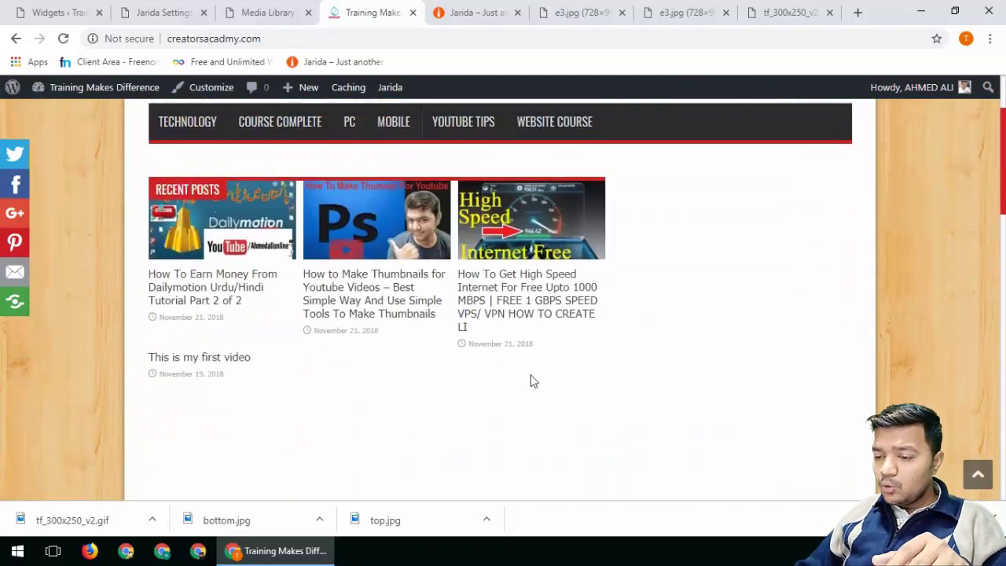
# Open the post How To Earn Money From Dailymotion Urdu/Hindi Tutorial Part 2 of 2 and check the banners above and below the article.
pyautogui.scroll(-8, 449, 187)
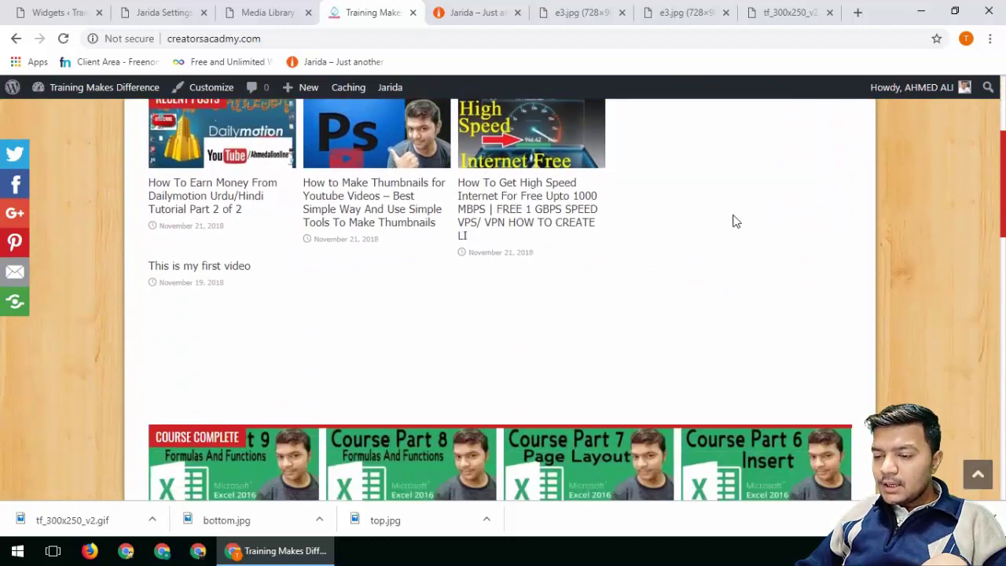
pyautogui.scroll(-3, 695, 354)
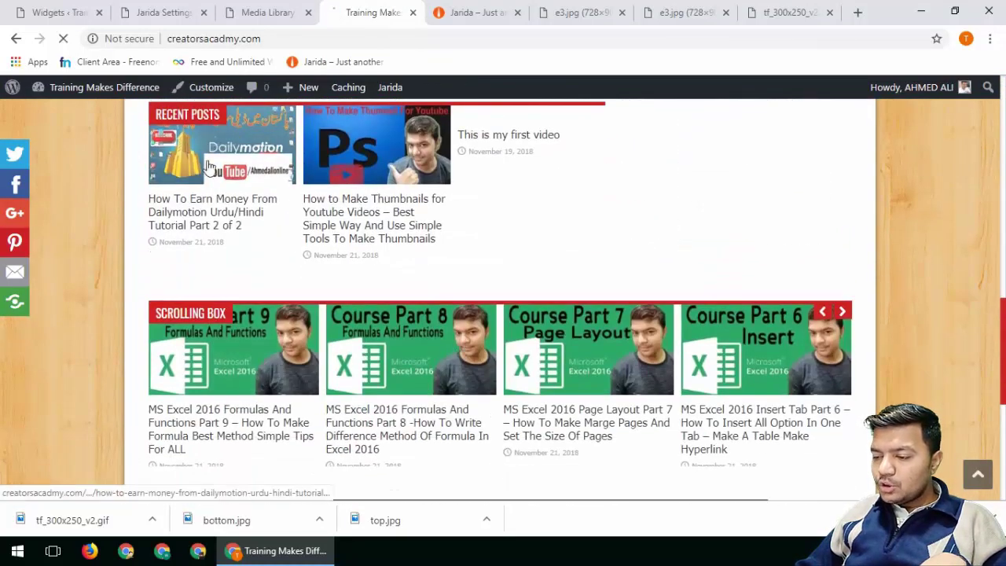
pyautogui.click(222, 149)
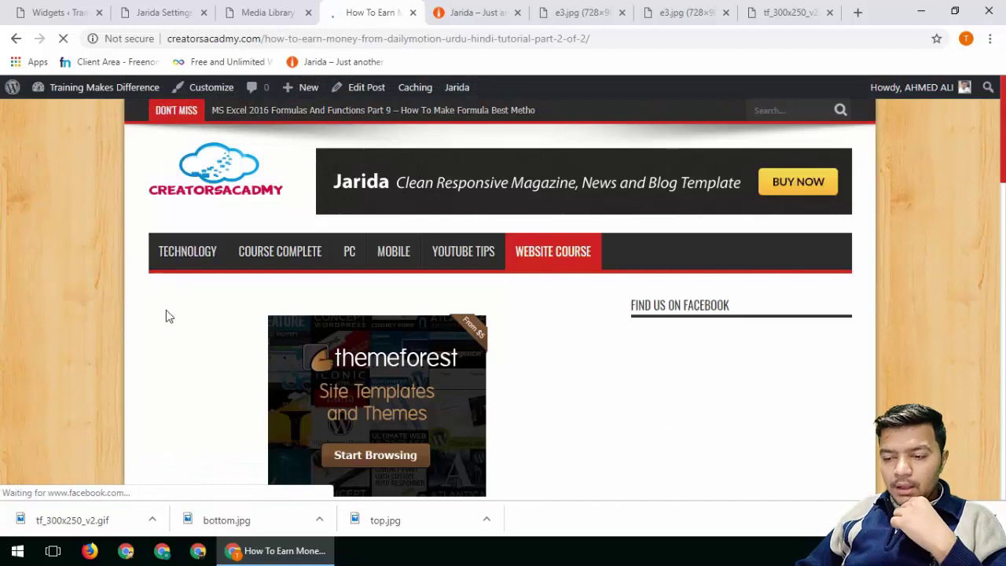
pyautogui.scroll(-4, 244, 332)
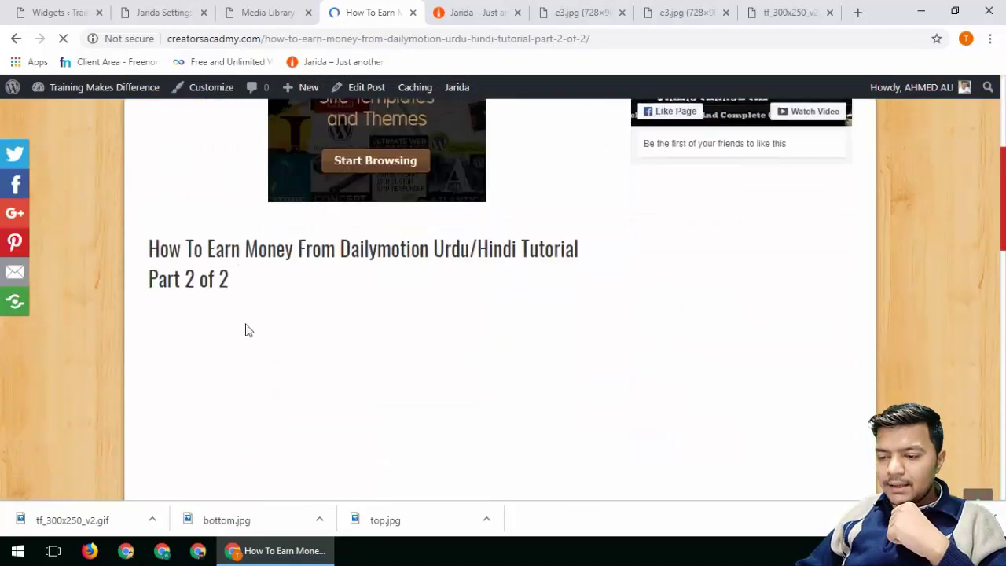
pyautogui.scroll(-6, 371, 348)
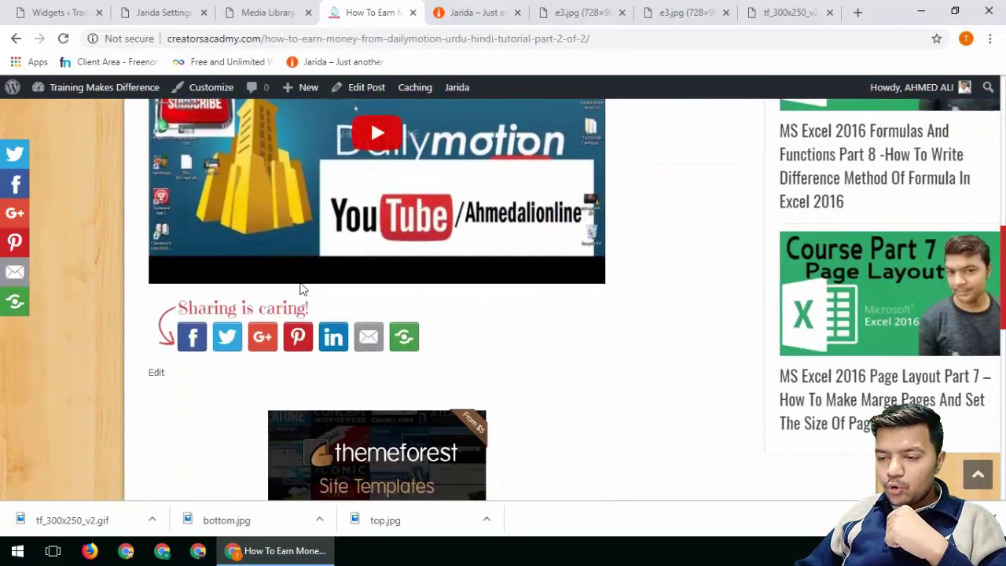
pyautogui.scroll(-3, 719, 355)
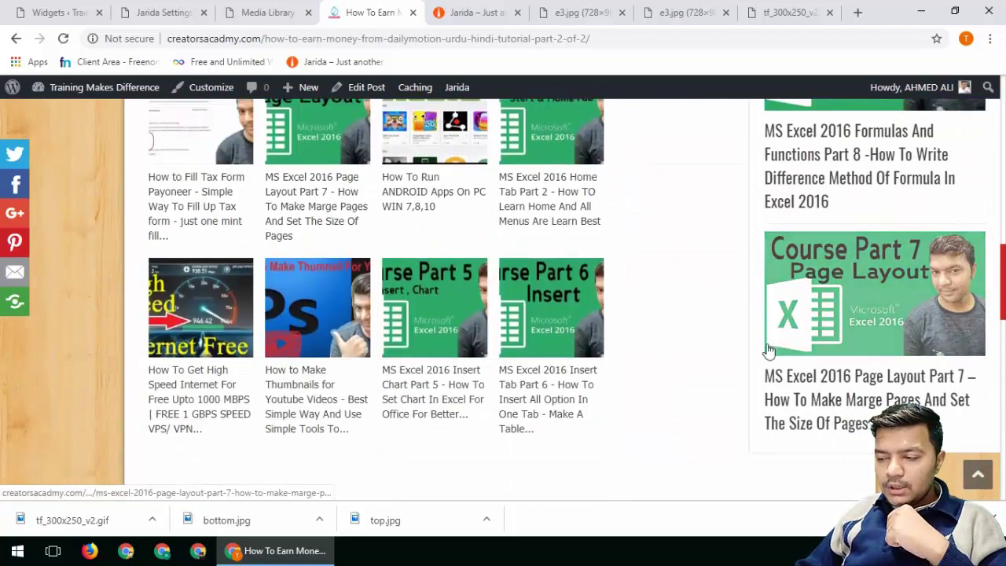
# Examine the post's Check Also box, related posts and Shareaholic ad alongside the below-article banner.
pyautogui.scroll(10, 896, 236)
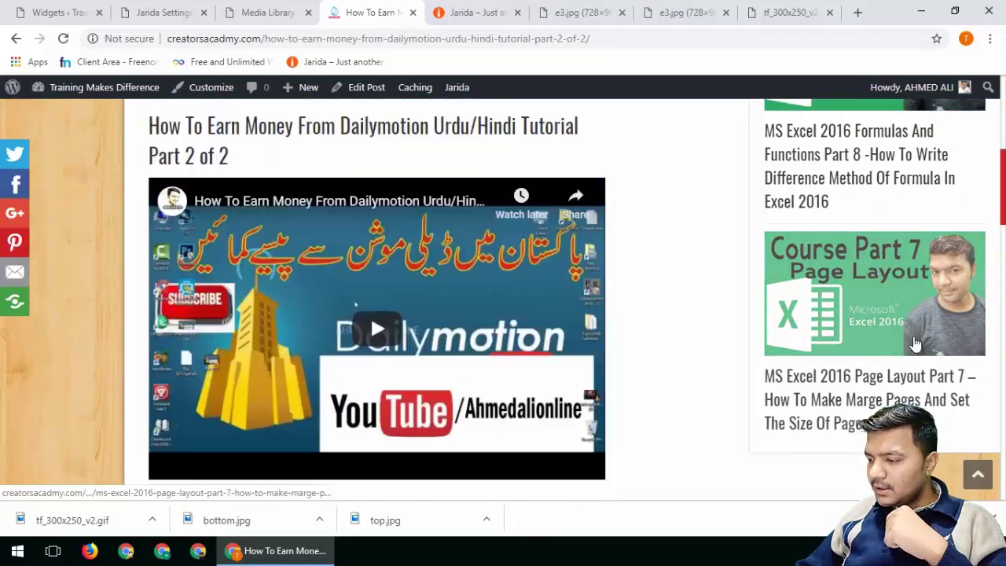
pyautogui.scroll(-5, 914, 330)
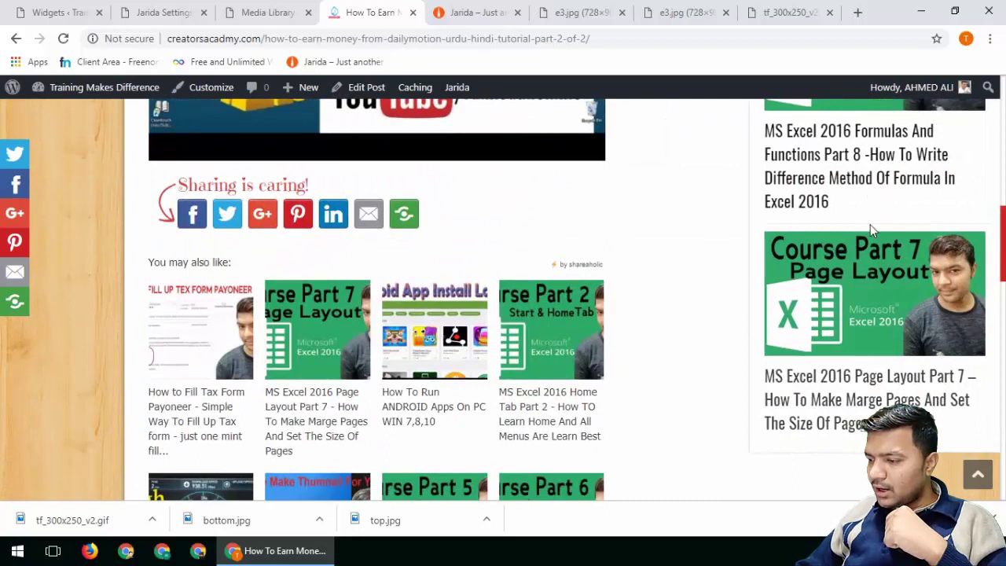
pyautogui.scroll(-3, 920, 326)
pyautogui.scroll(-1, 920, 326)
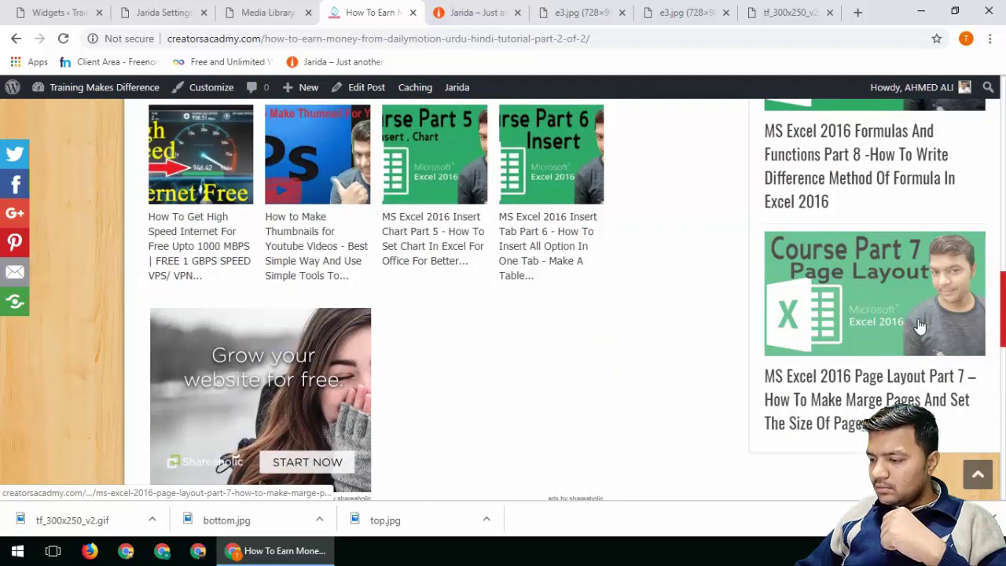
pyautogui.scroll(-2, 920, 326)
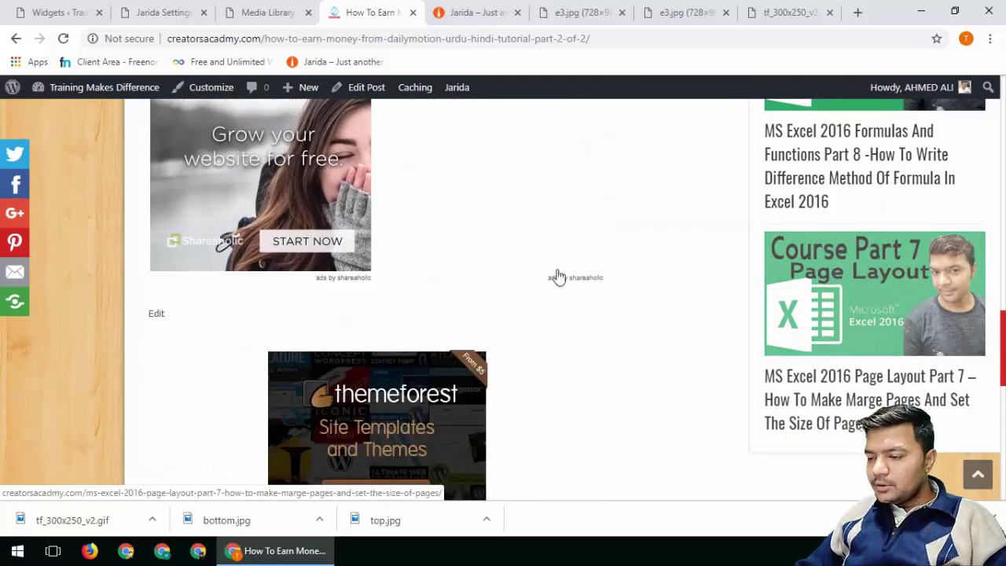
pyautogui.scroll(1, 312, 179)
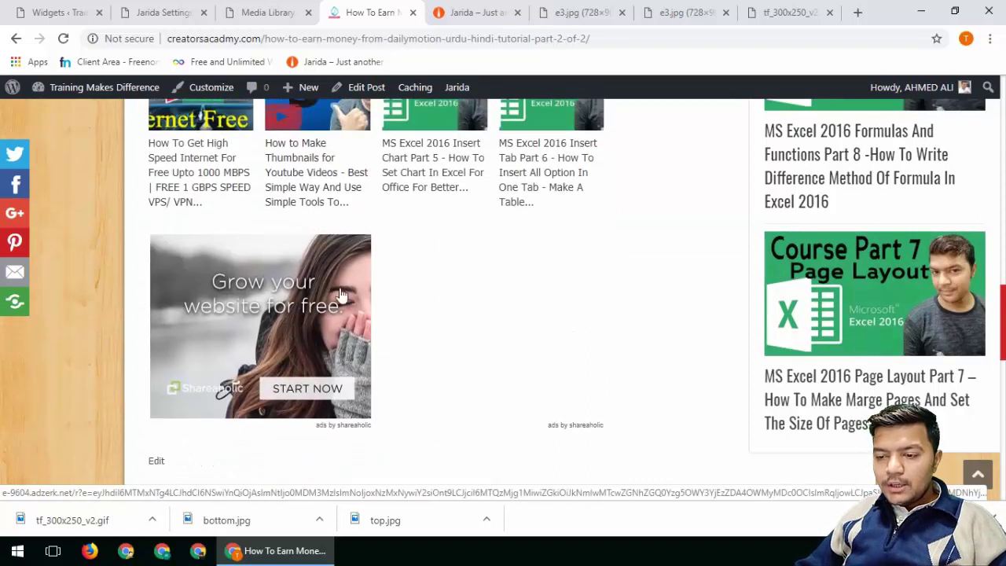
pyautogui.scroll(-2, 472, 322)
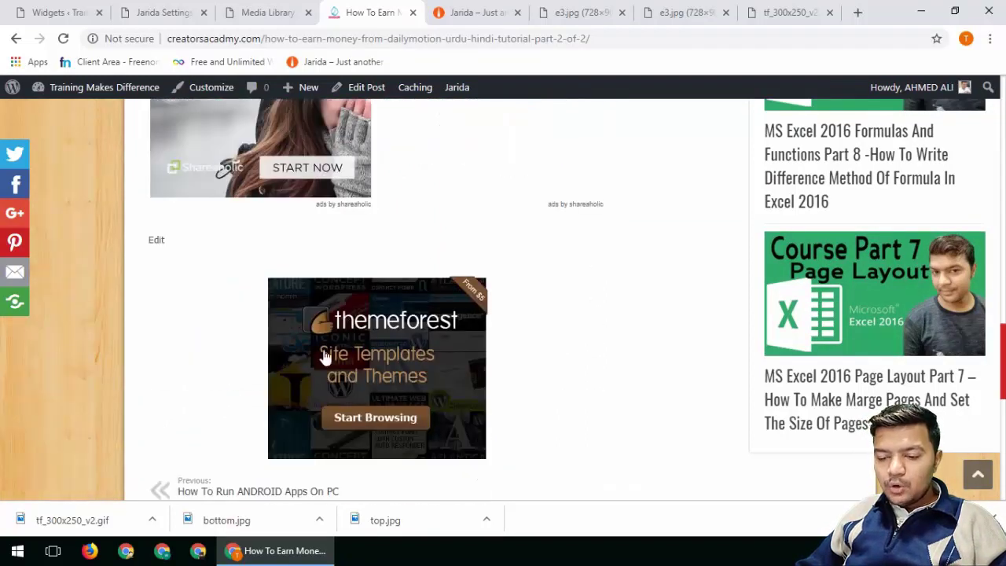
pyautogui.scroll(-2, 325, 356)
pyautogui.scroll(2, 314, 240)
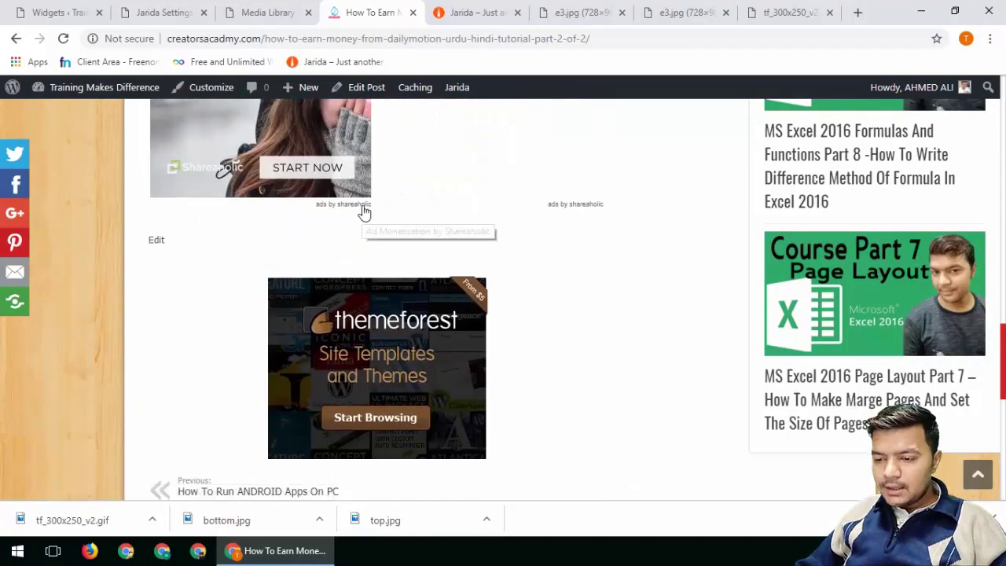
pyautogui.scroll(-2, 385, 252)
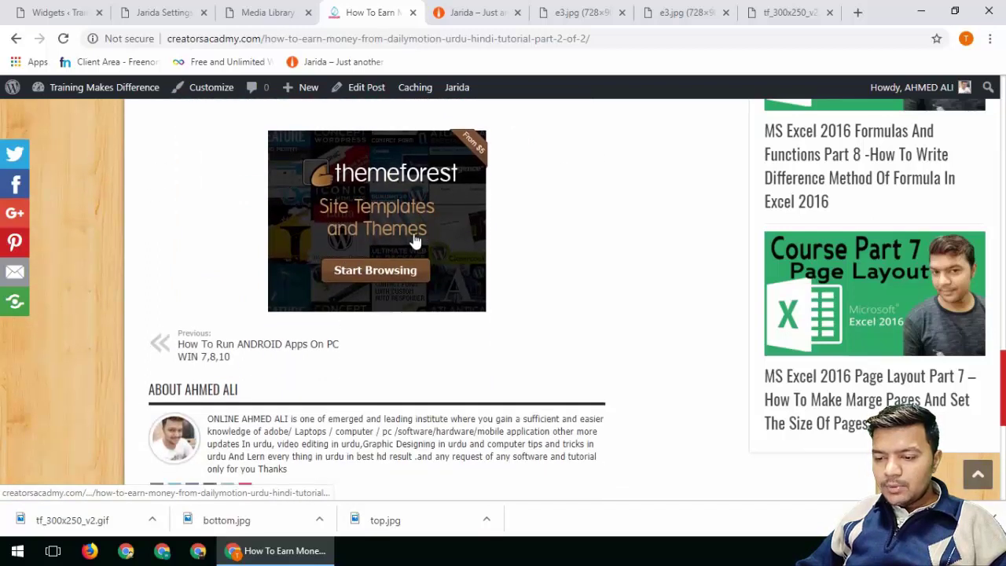
pyautogui.scroll(12, 393, 251)
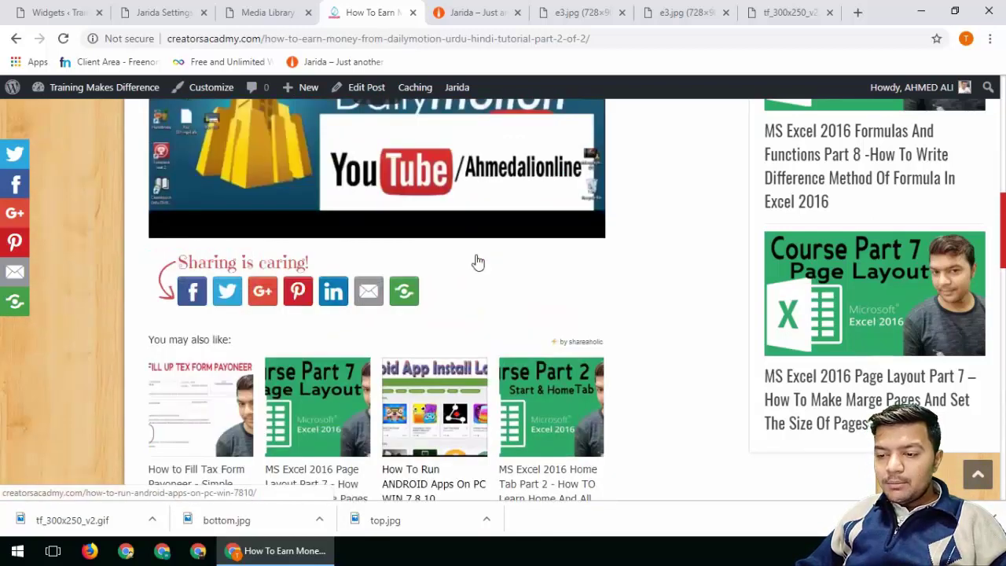
pyautogui.scroll(3, 375, 176)
pyautogui.scroll(-8, 424, 283)
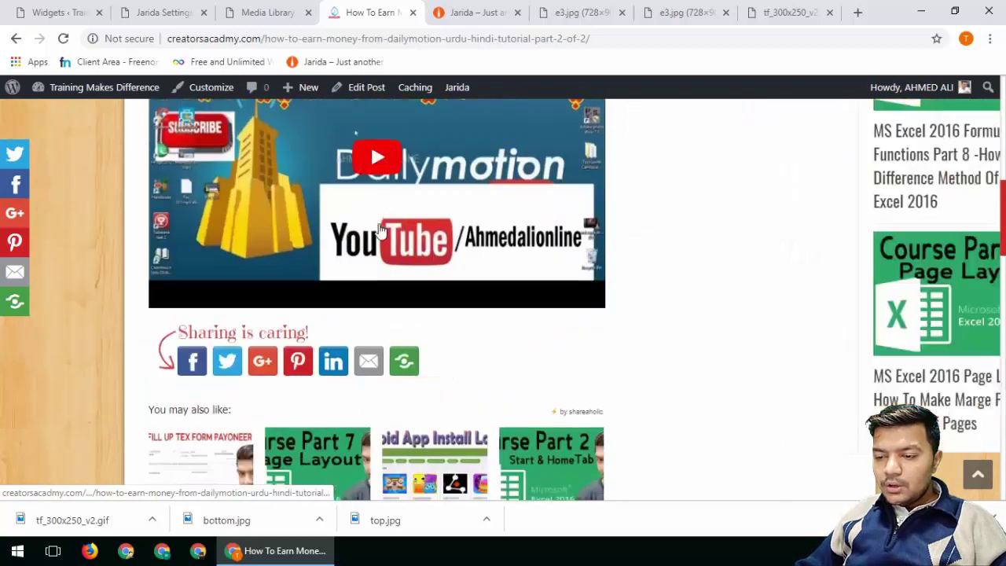
pyautogui.scroll(-1, 427, 293)
pyautogui.scroll(4, 588, 351)
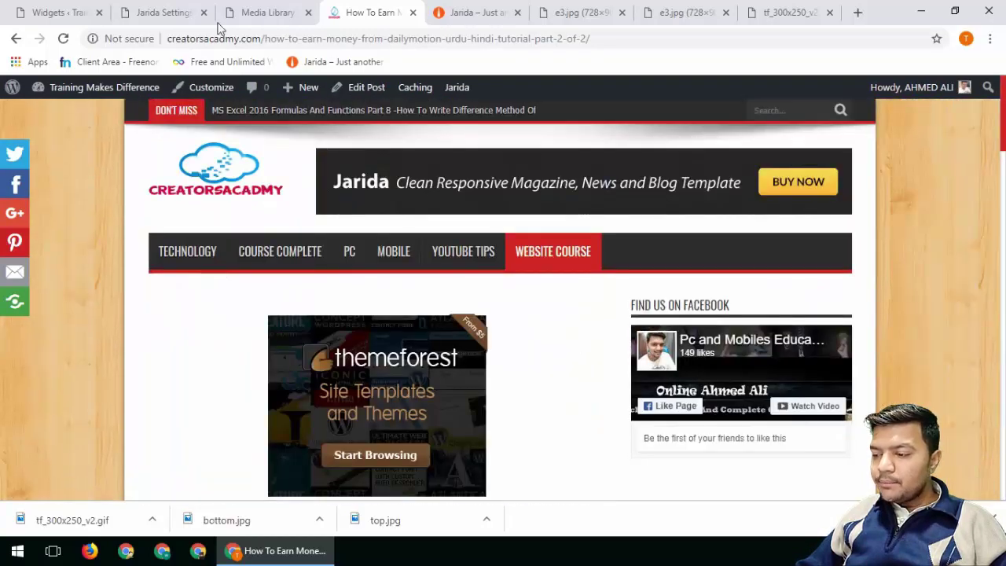
# Close the Media Library page and return to the Jarida theme settings.
pyautogui.click(271, 14)
pyautogui.click(165, 14)
pyautogui.click(283, 18)
pyautogui.click(308, 13)
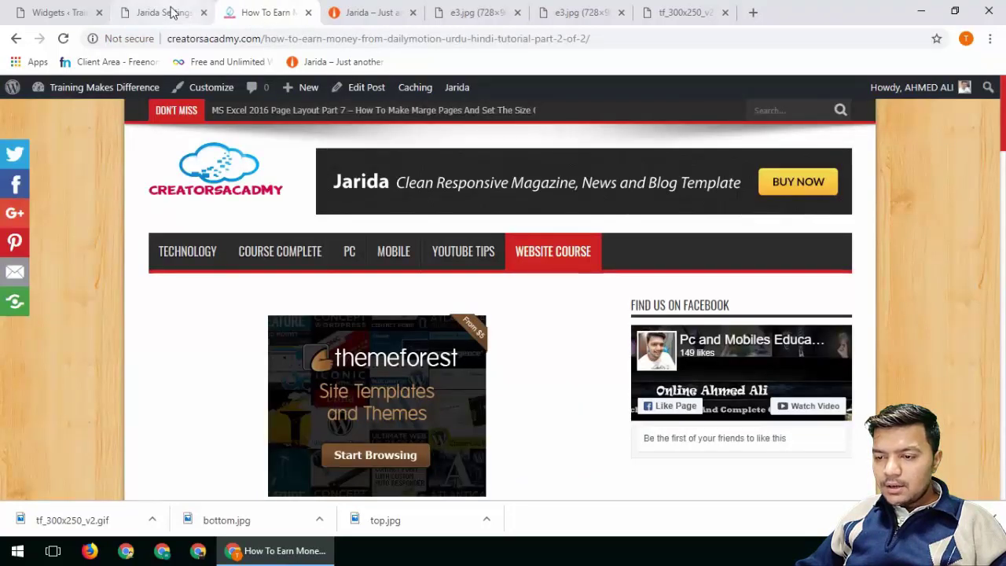
pyautogui.click(168, 13)
pyautogui.scroll(5, 327, 343)
pyautogui.scroll(4, 324, 338)
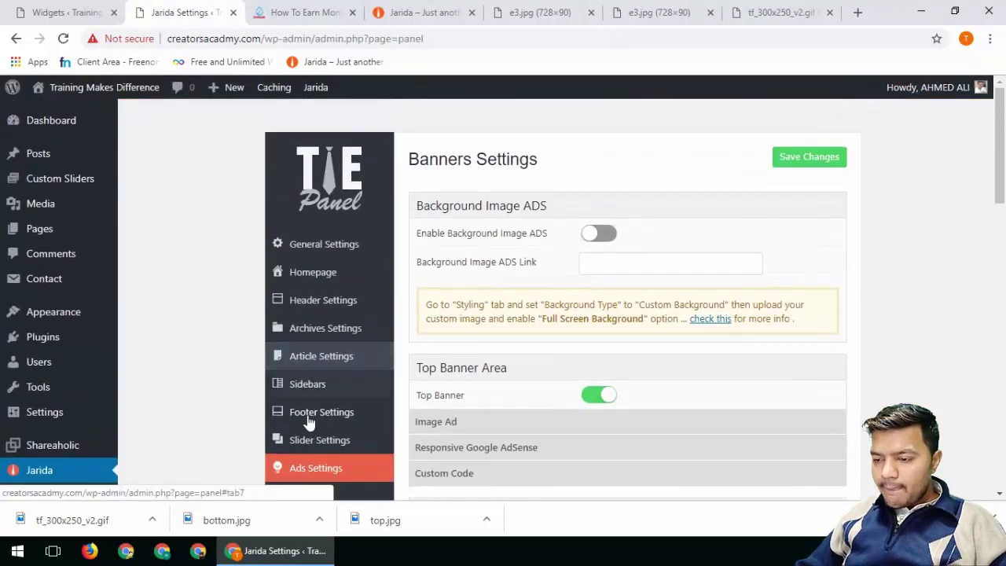
# In the Article Settings, set the Fly Check Also Box to show 1 post and save the changes.
pyautogui.click(309, 414)
pyautogui.click(311, 367)
pyautogui.scroll(-12, 475, 385)
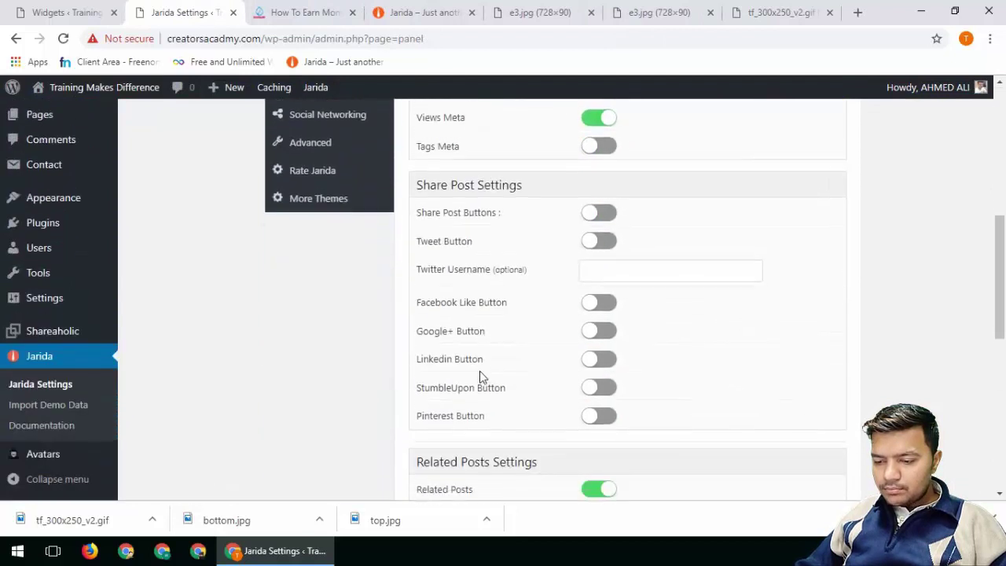
pyautogui.scroll(1, 472, 382)
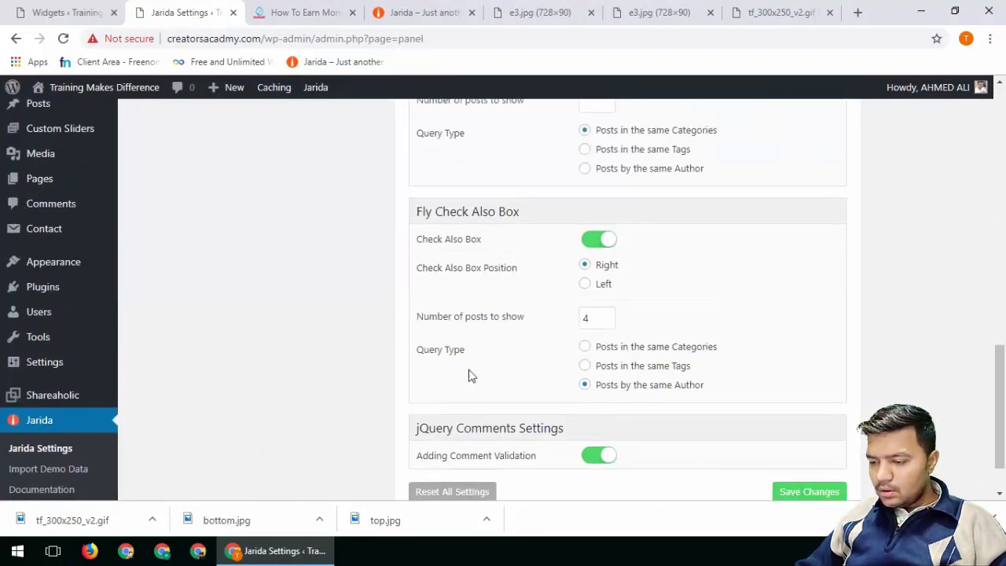
pyautogui.click(483, 329)
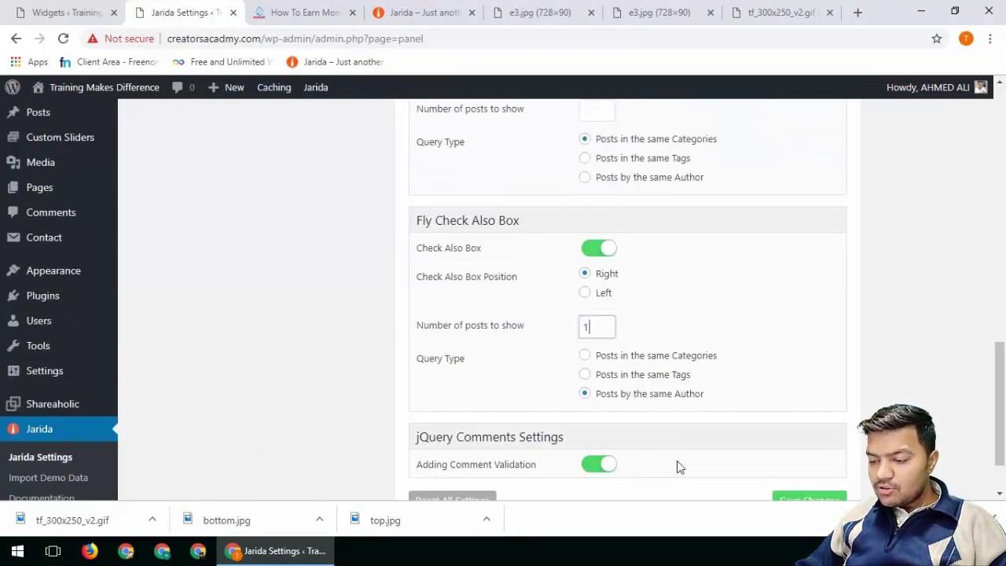
pyautogui.scroll(-1, 680, 467)
pyautogui.click(798, 432)
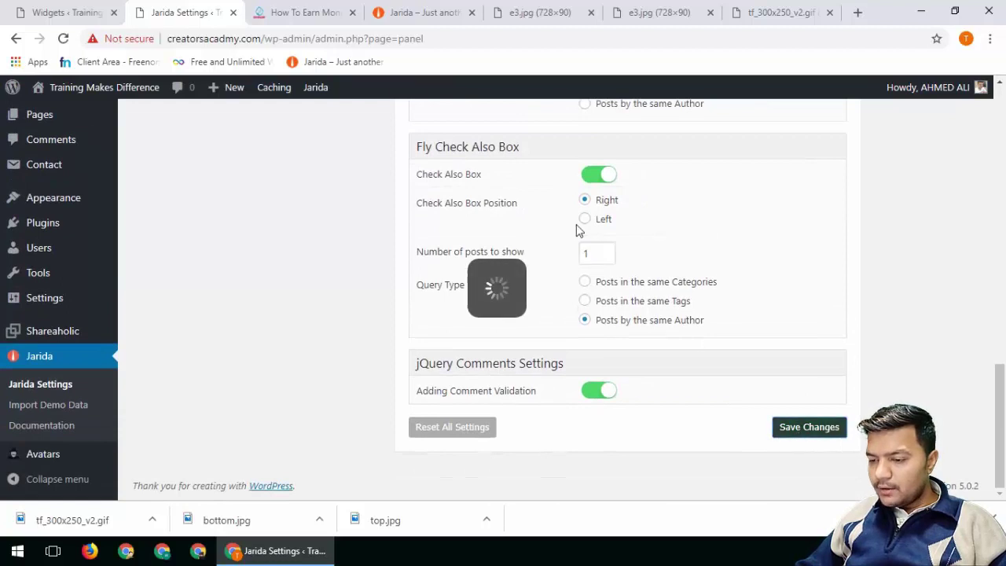
# Reload the Dailymotion post and check the Check Also box and the ads around the article.
pyautogui.click(287, 11)
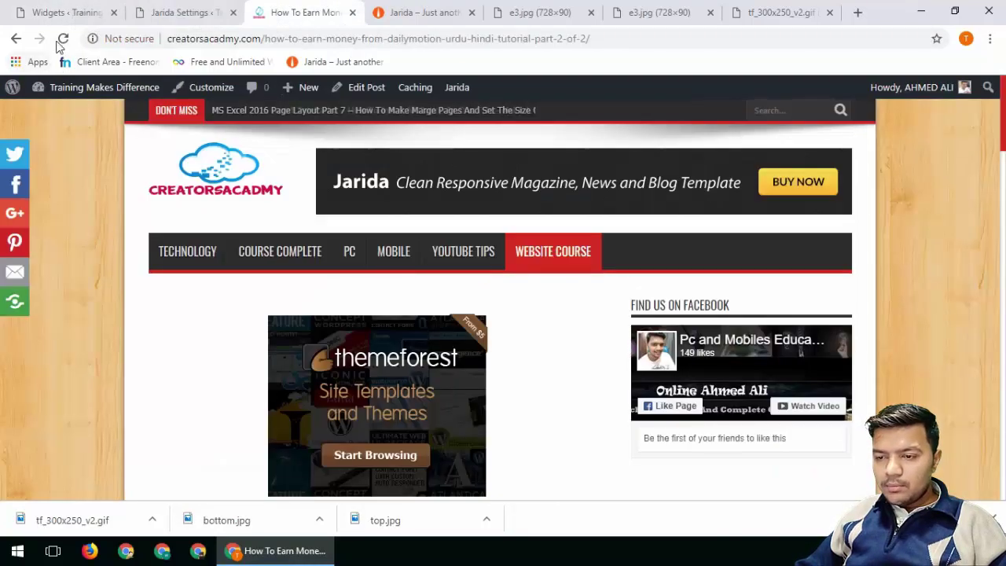
pyautogui.click(63, 39)
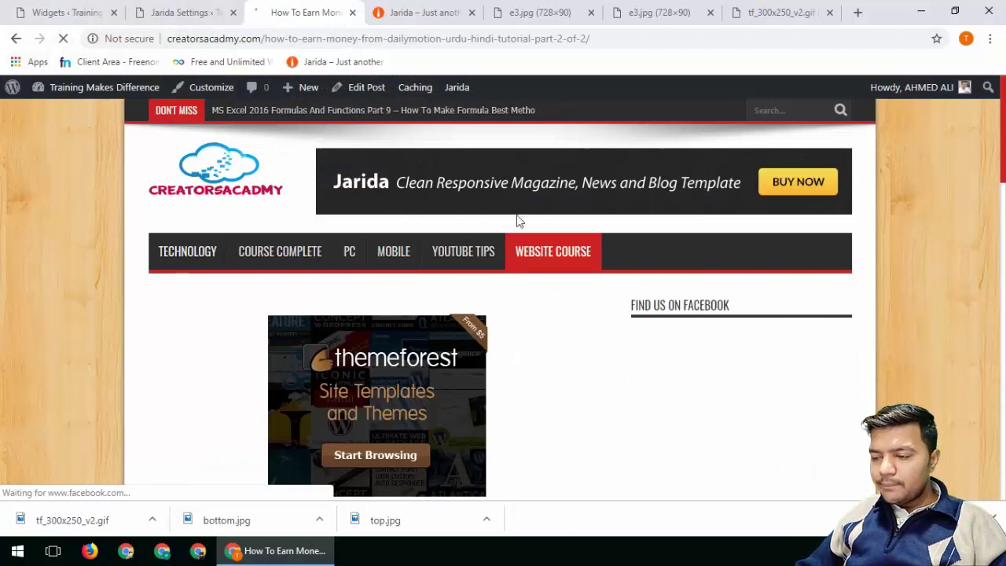
pyautogui.scroll(-10, 786, 265)
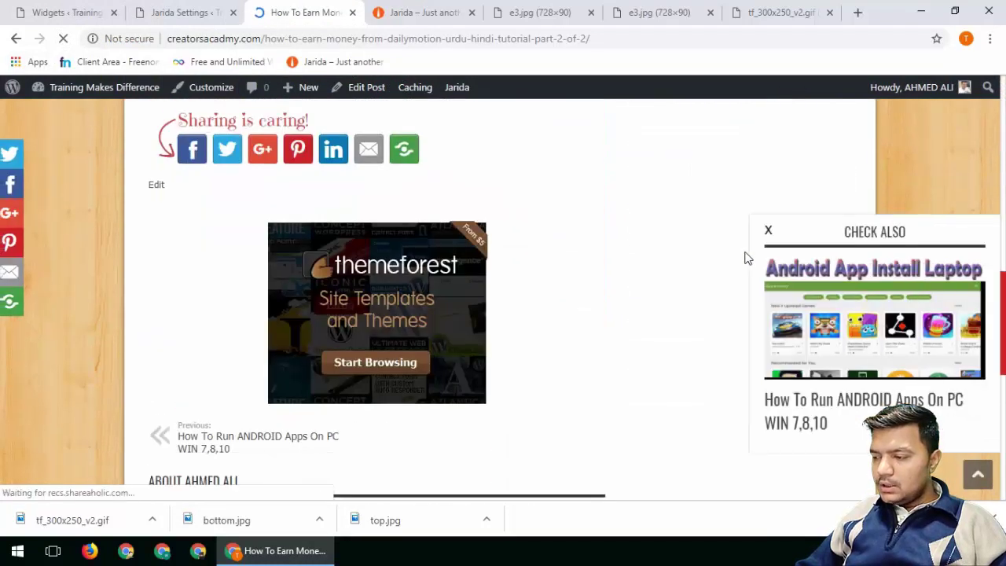
pyautogui.scroll(-3, 846, 332)
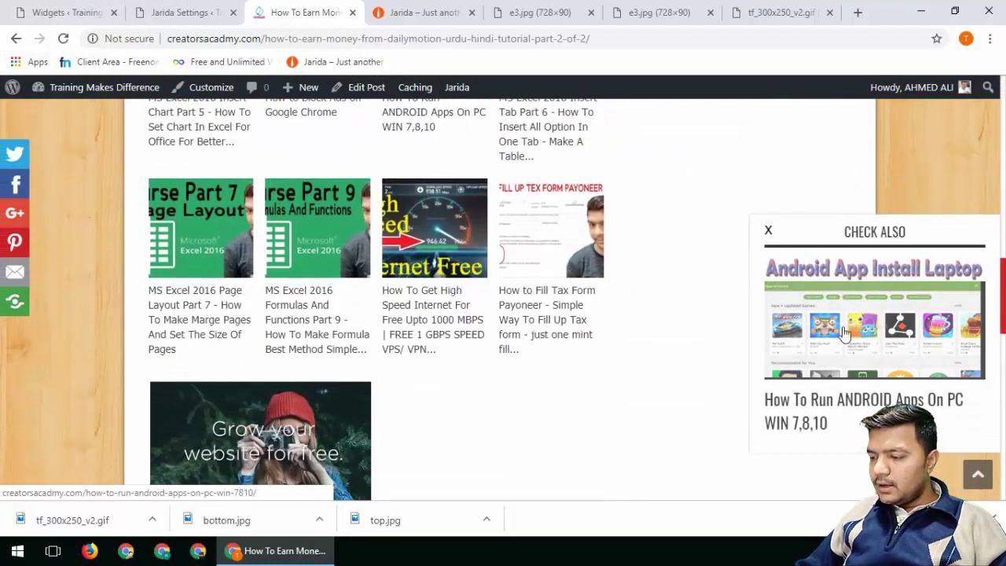
pyautogui.scroll(-2, 846, 332)
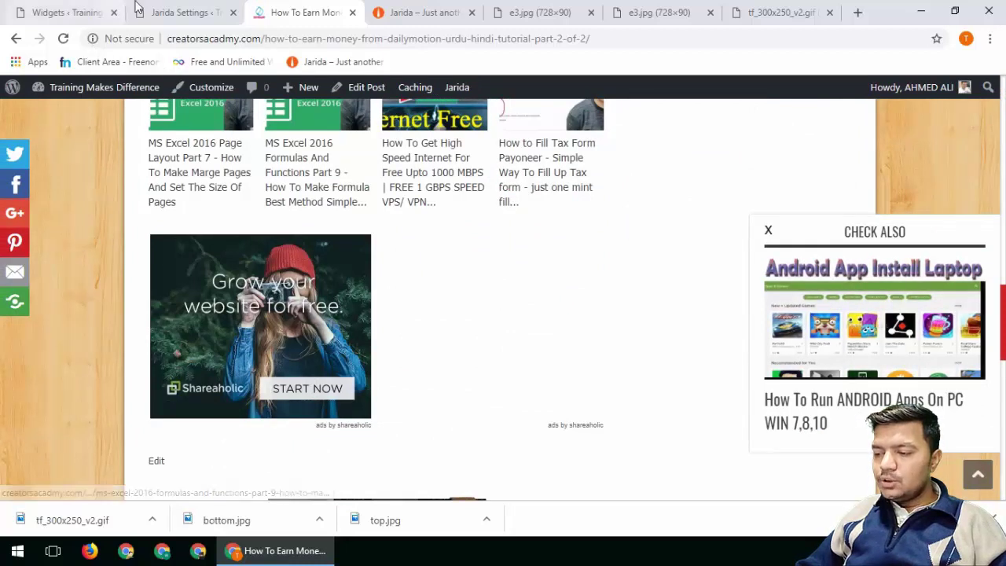
# Return to the Jarida theme settings and look over the Article Settings and the other settings sections.
pyautogui.click(138, 8)
pyautogui.scroll(10, 178, 239)
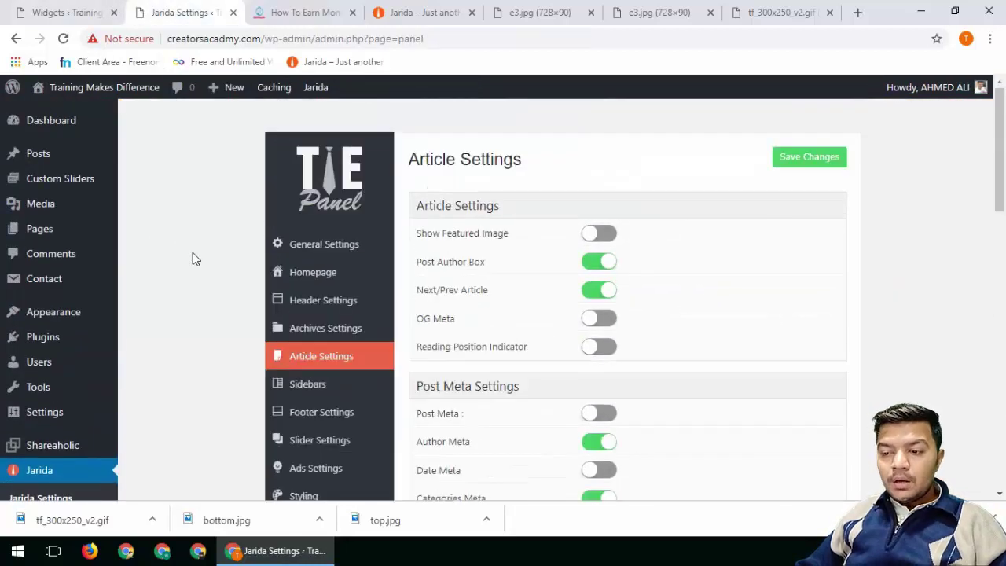
pyautogui.scroll(-2, 193, 253)
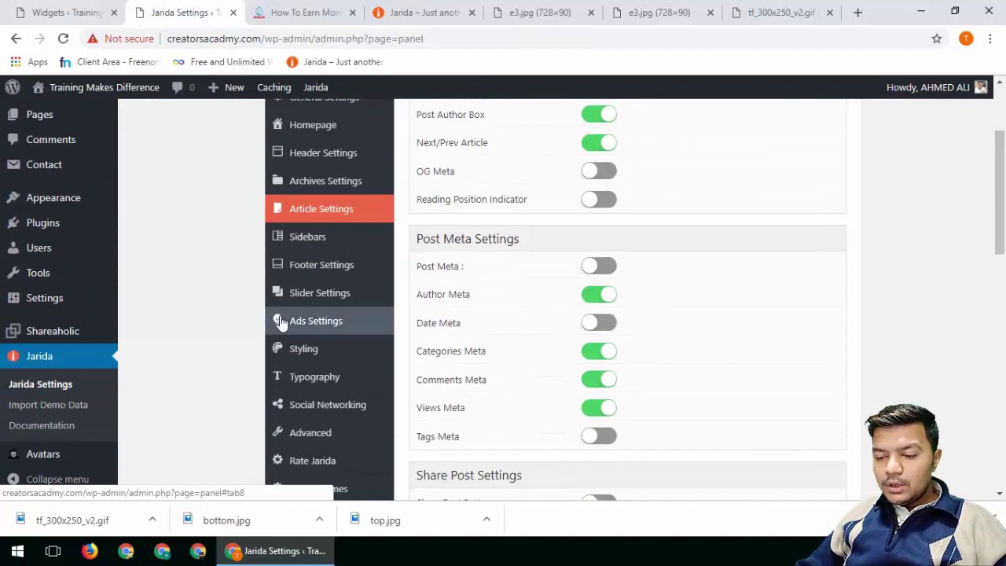